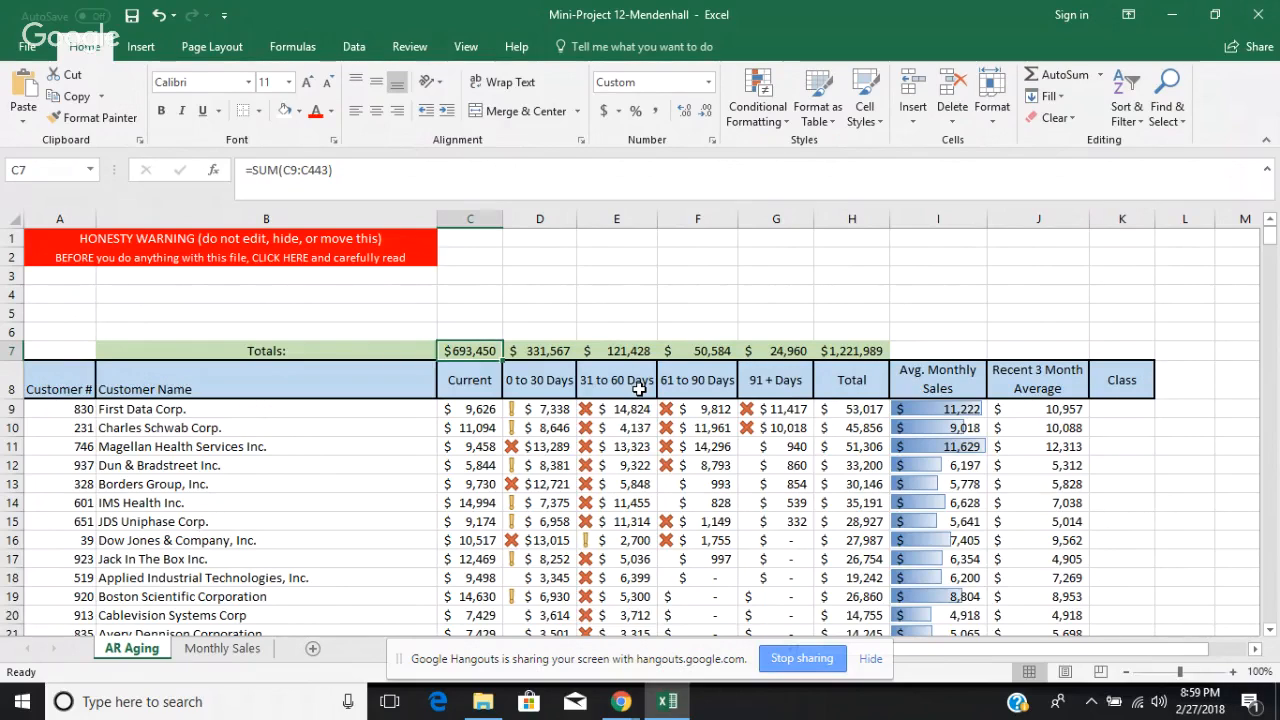
# Step: Review the icon style and per-icon threshold options of a new icon set conditional formatting rule, and close it without applying
pyautogui.click(781, 123)
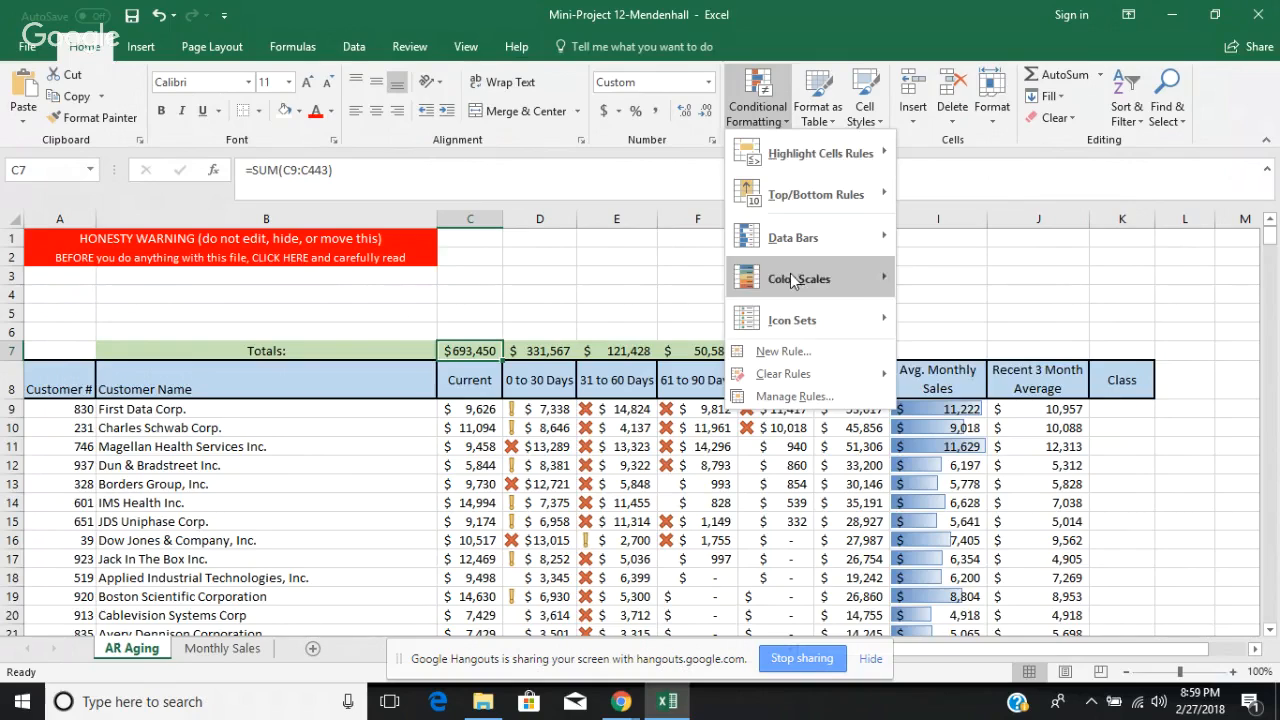
pyautogui.moveTo(799, 320)
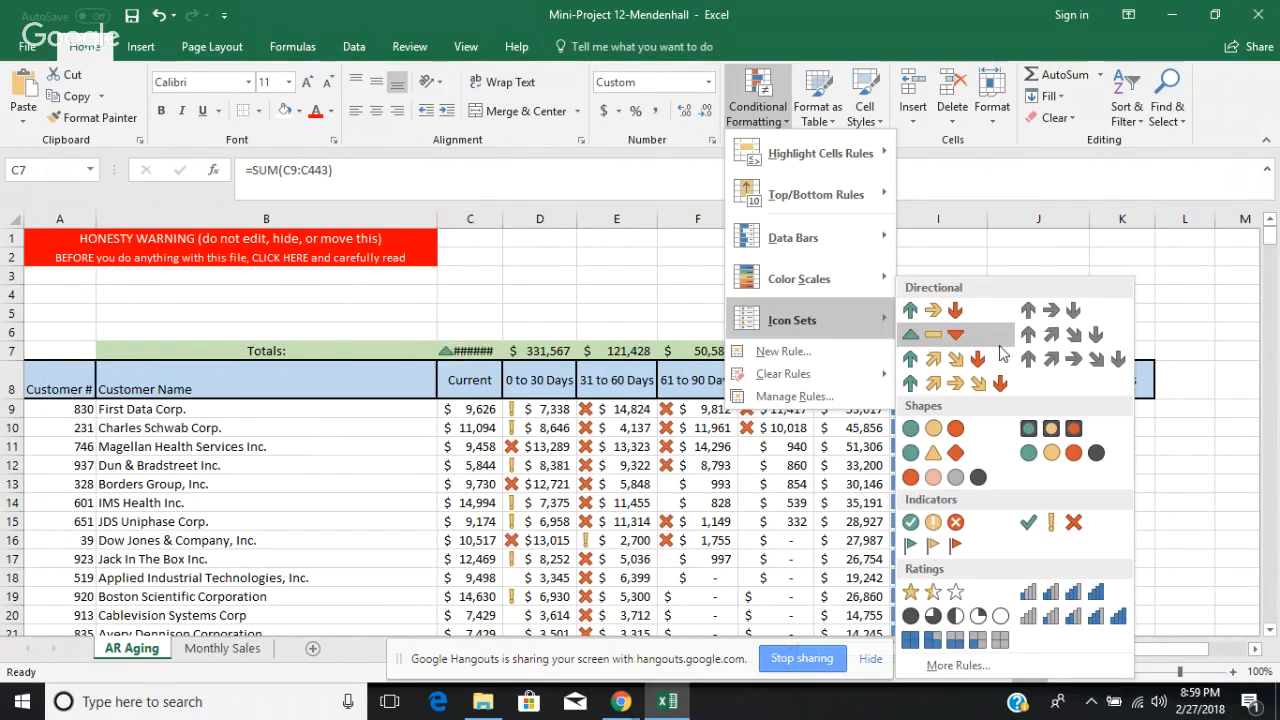
pyautogui.click(951, 666)
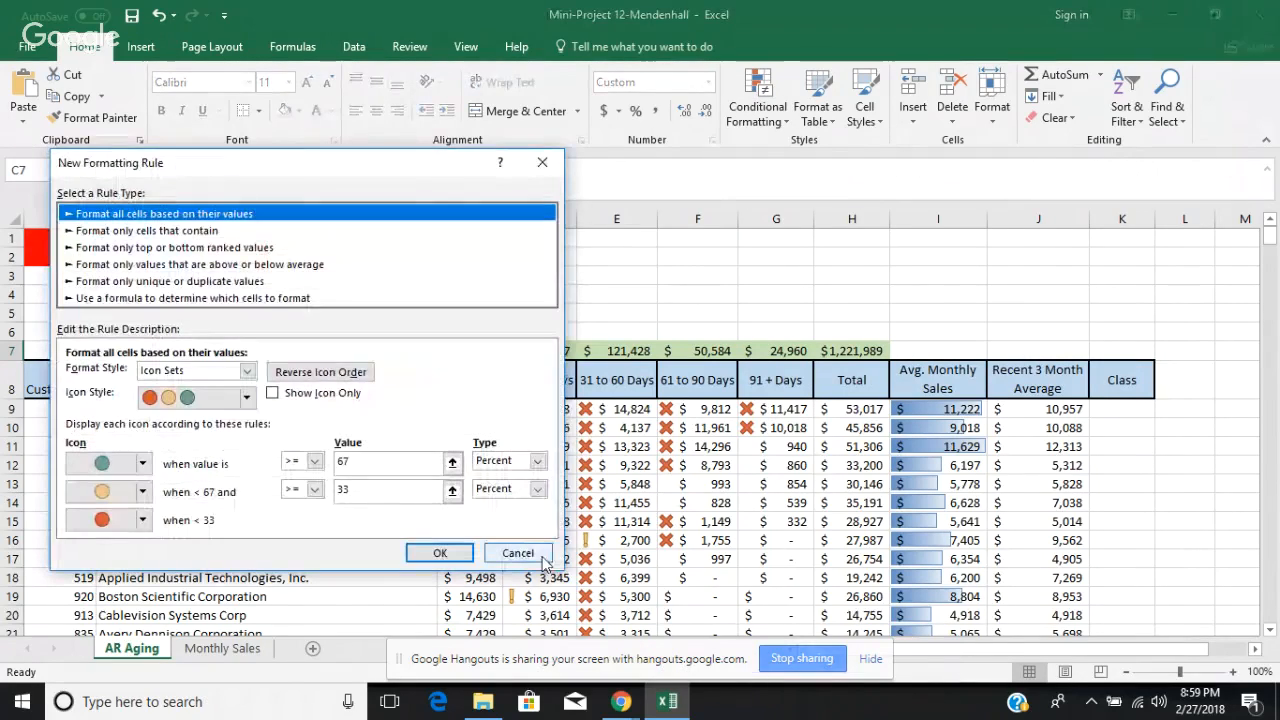
pyautogui.click(247, 398)
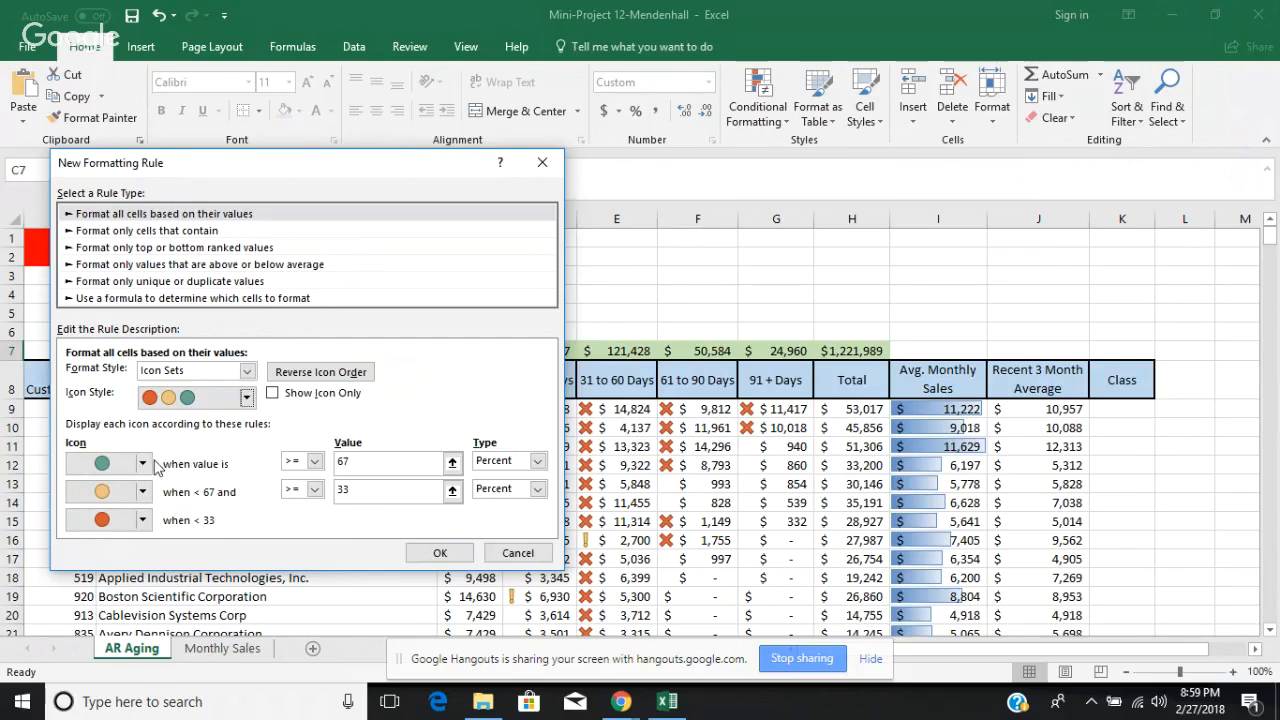
pyautogui.click(146, 465)
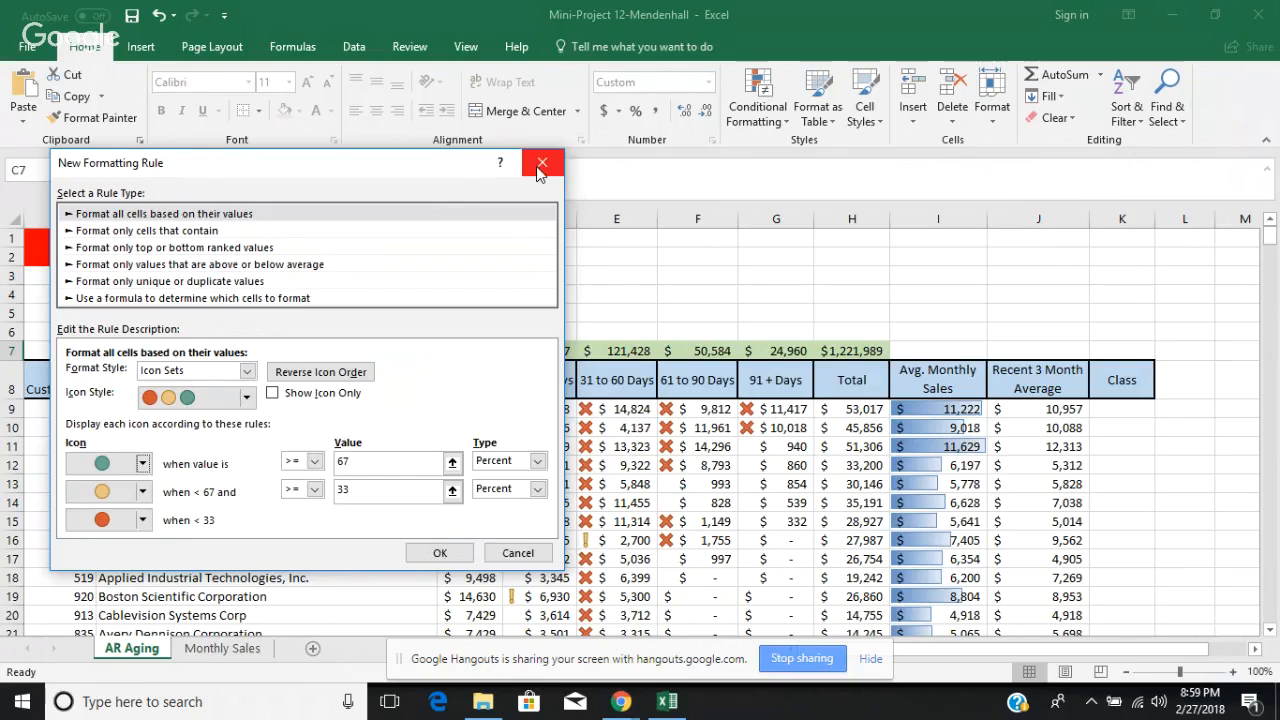
pyautogui.click(540, 168)
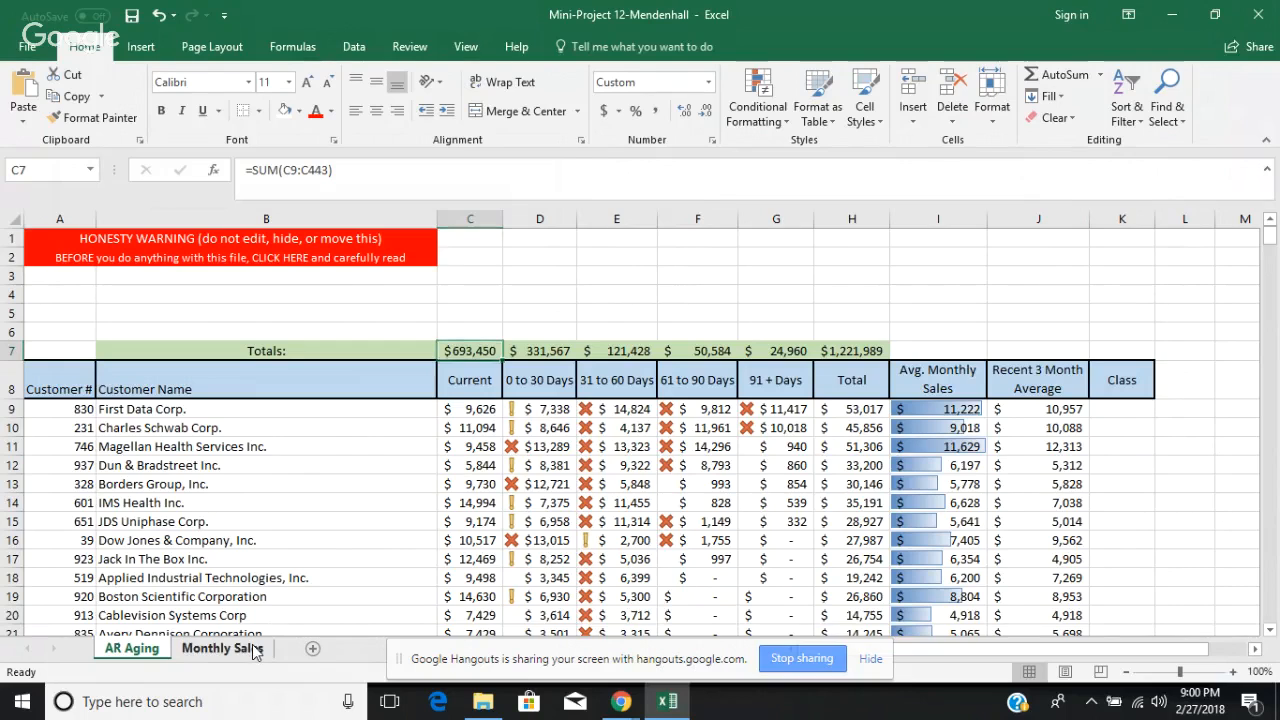
# Step: Inspect the Avg. Monthly Sales formula in P4 of the Monthly Sales sheet and its lookup in I9 of AR Aging
pyautogui.click(255, 651)
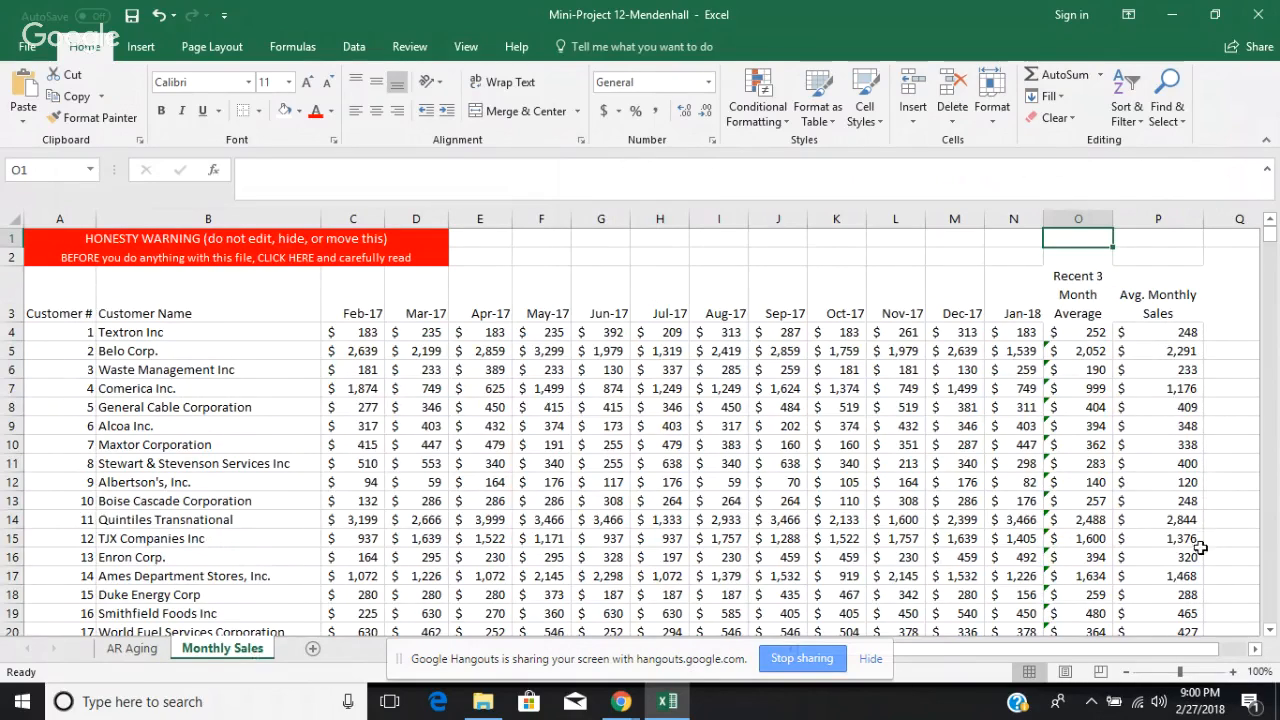
pyautogui.click(1188, 338)
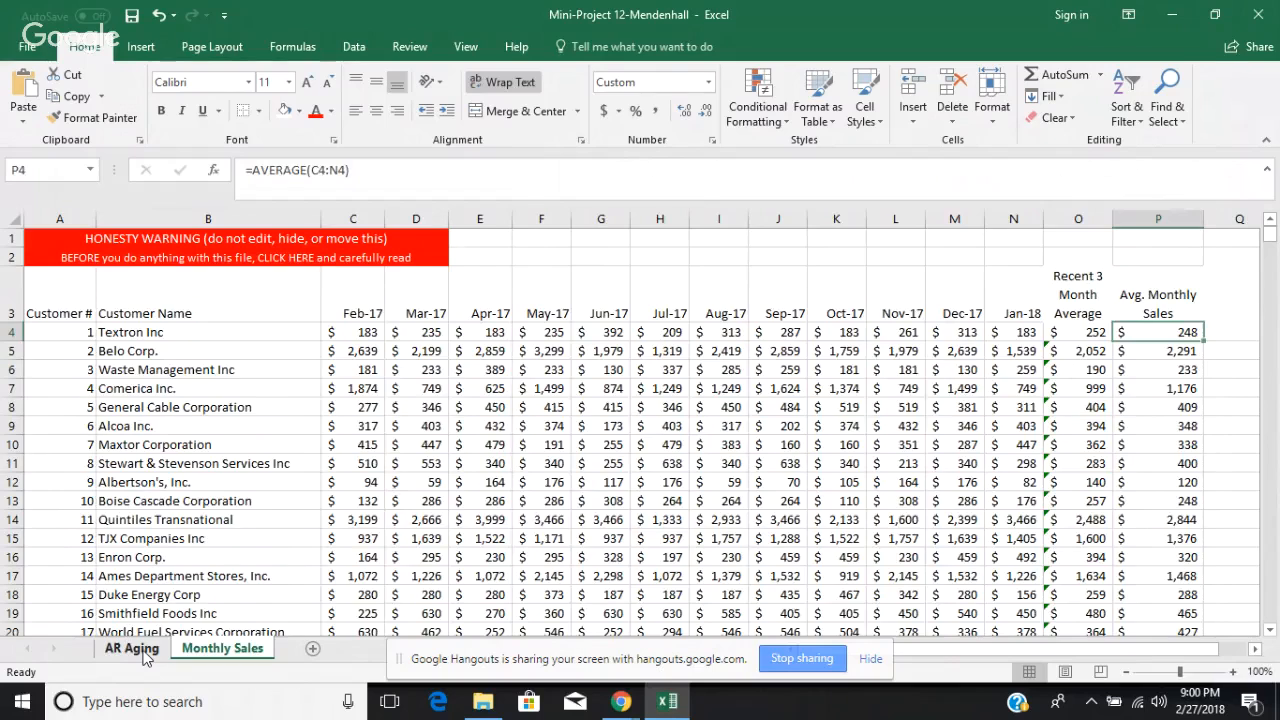
pyautogui.hotkey('ctrl', 'pageup')
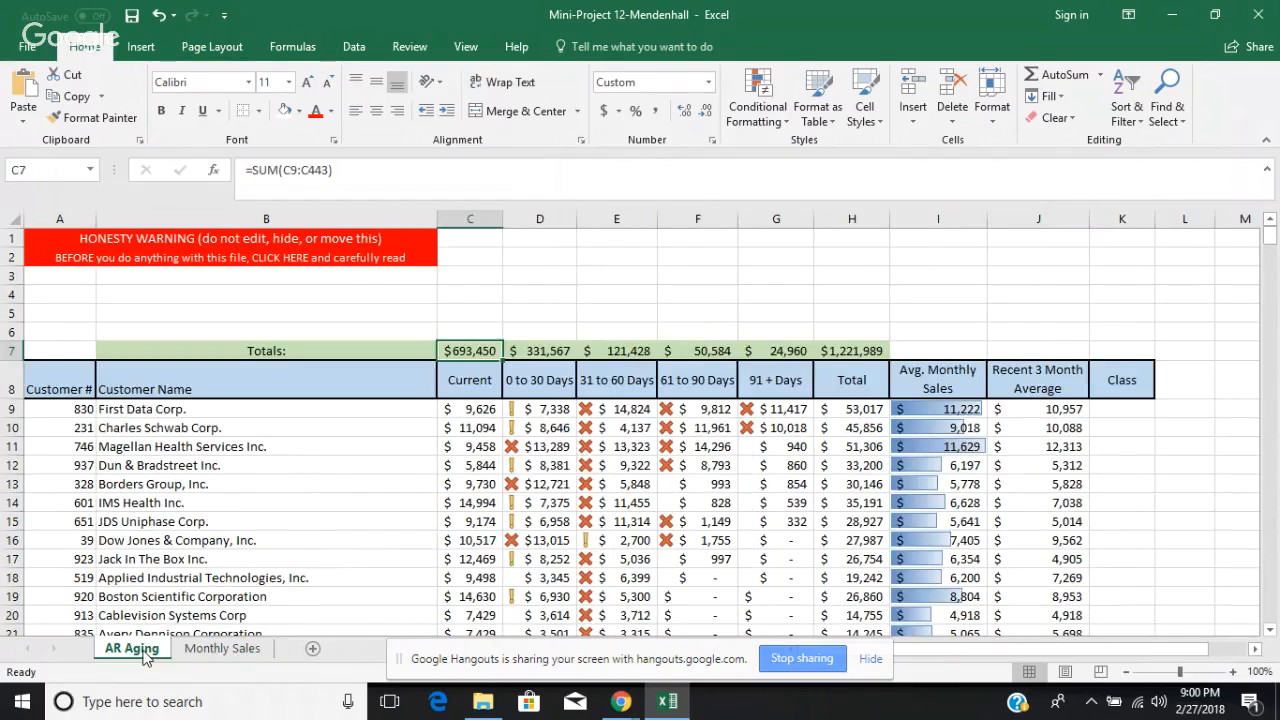
pyautogui.click(1062, 410)
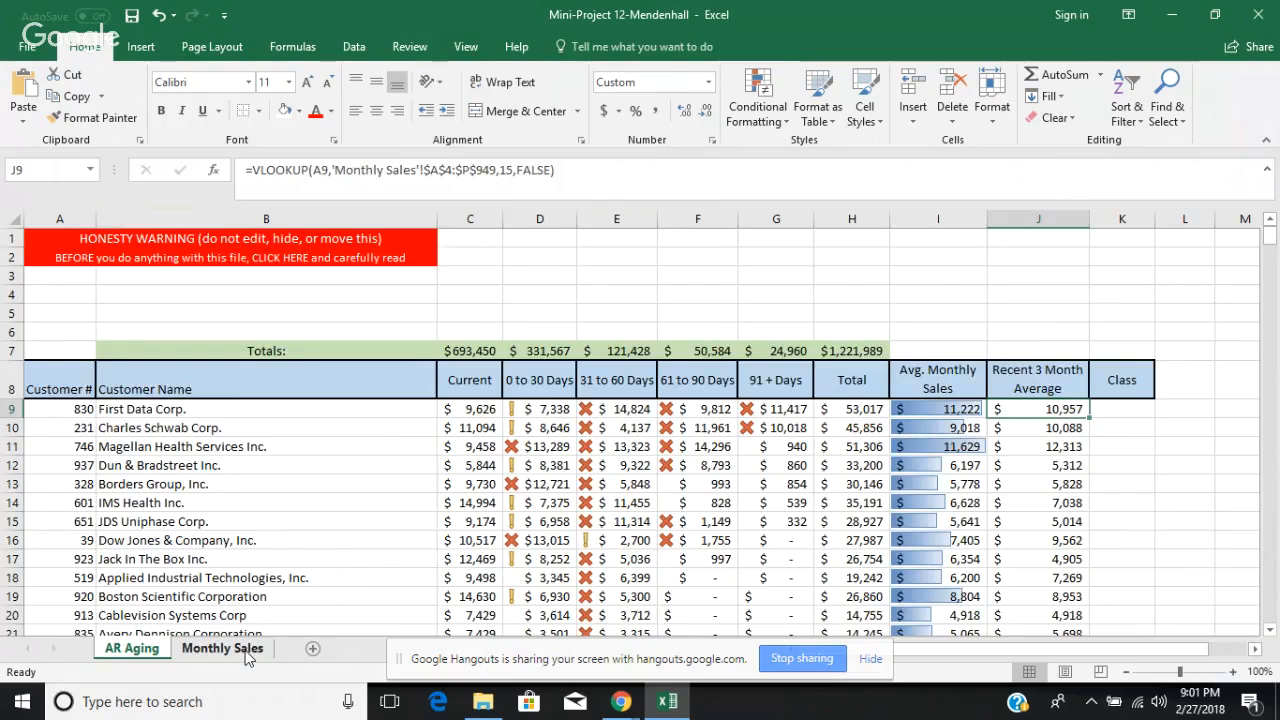
# Step: Inspect the Recent 3 Month Average formula in O5 of Monthly Sales and its lookup in J9 of AR Aging
pyautogui.click(223, 645)
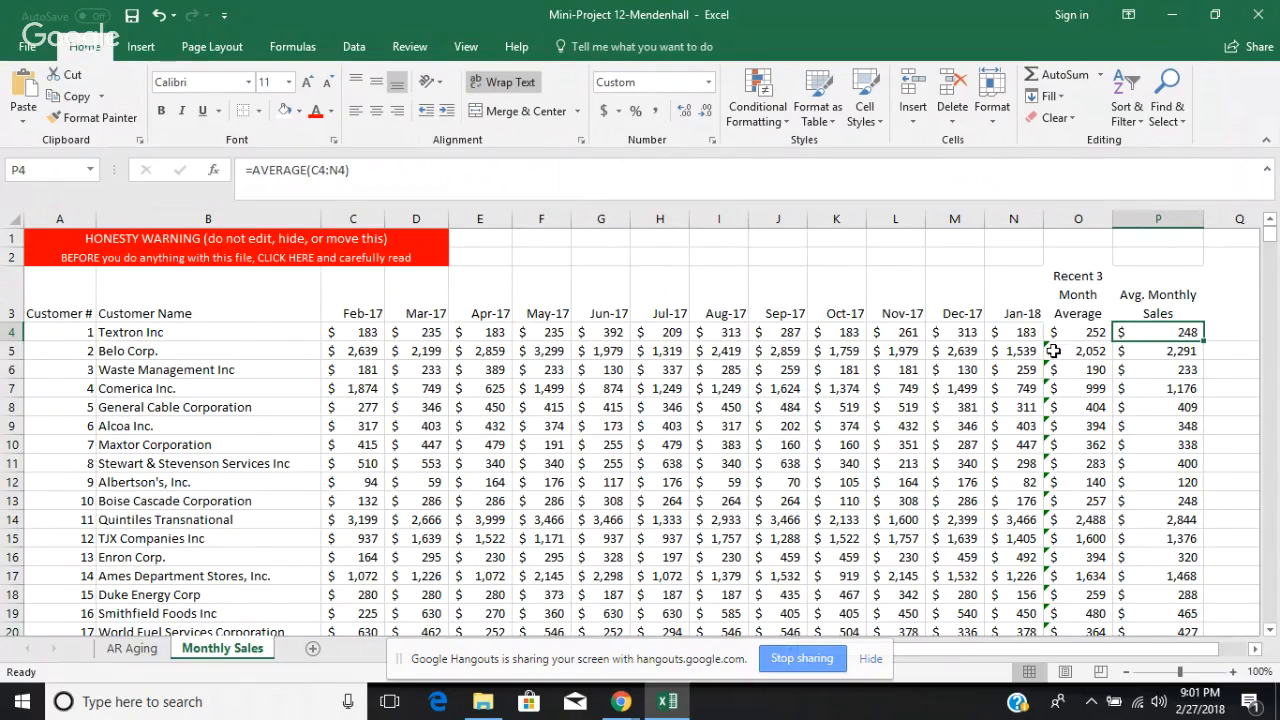
pyautogui.click(1053, 351)
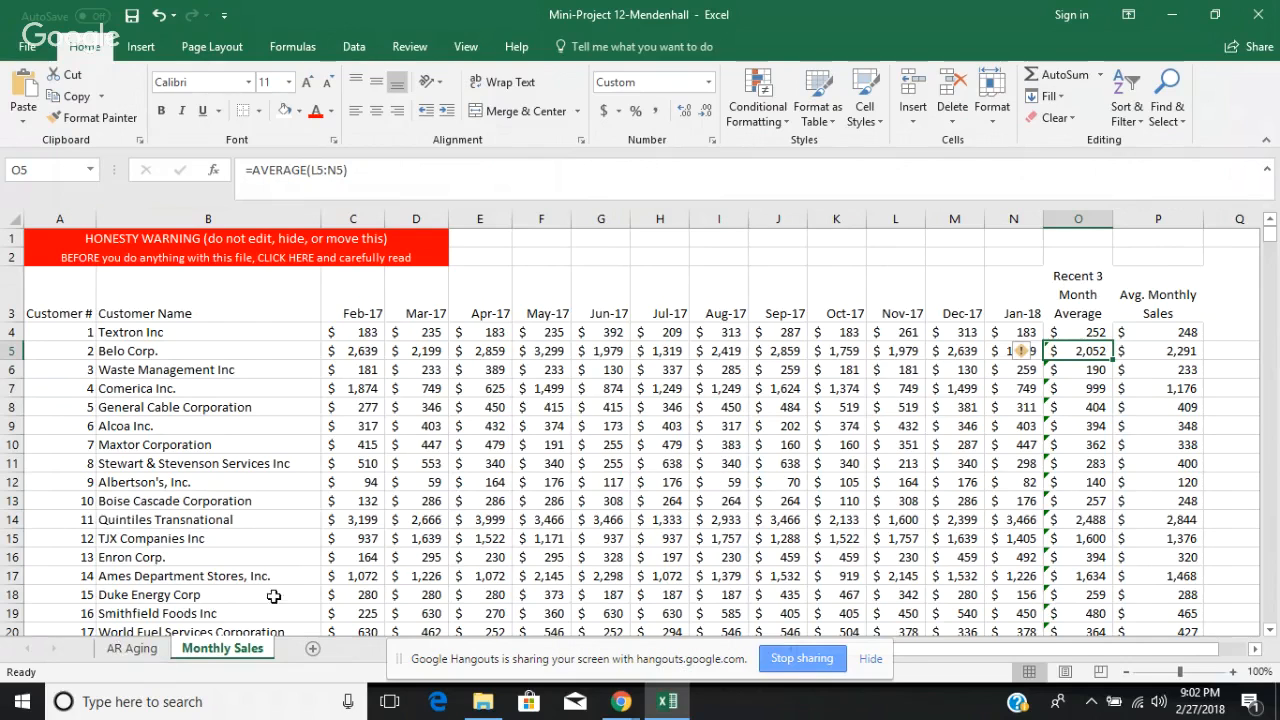
pyautogui.click(131, 652)
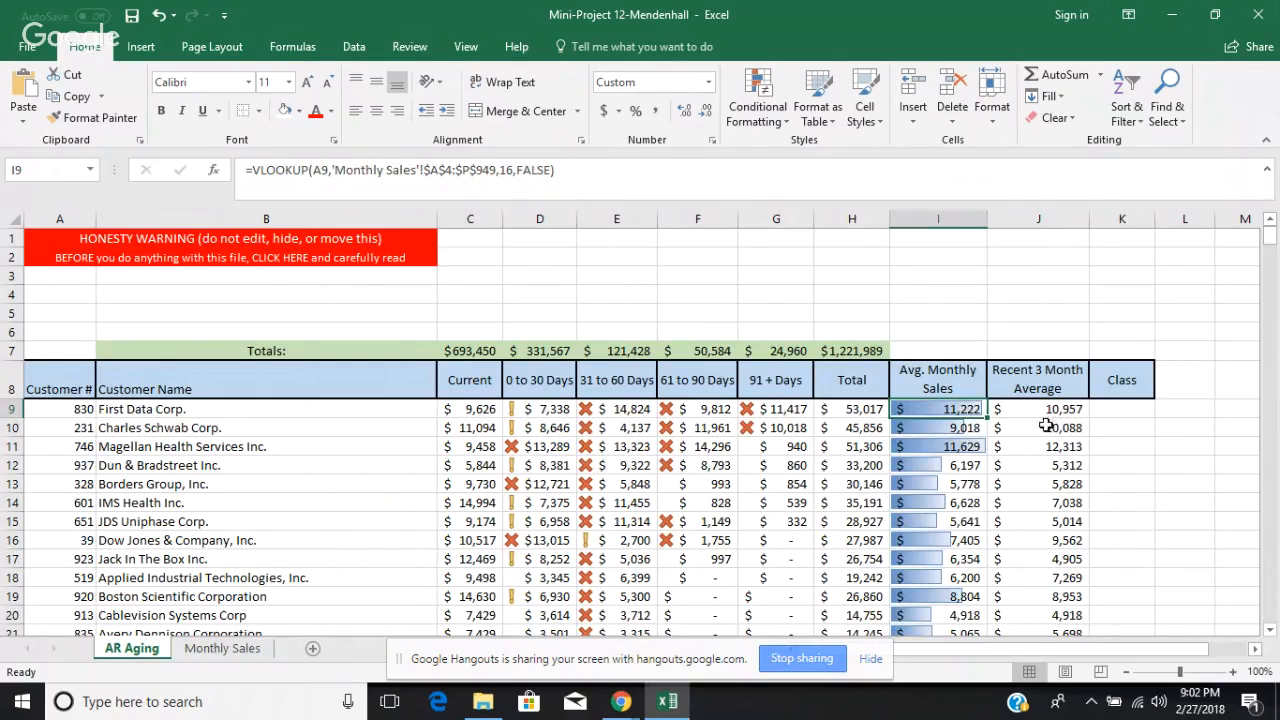
pyautogui.click(1060, 413)
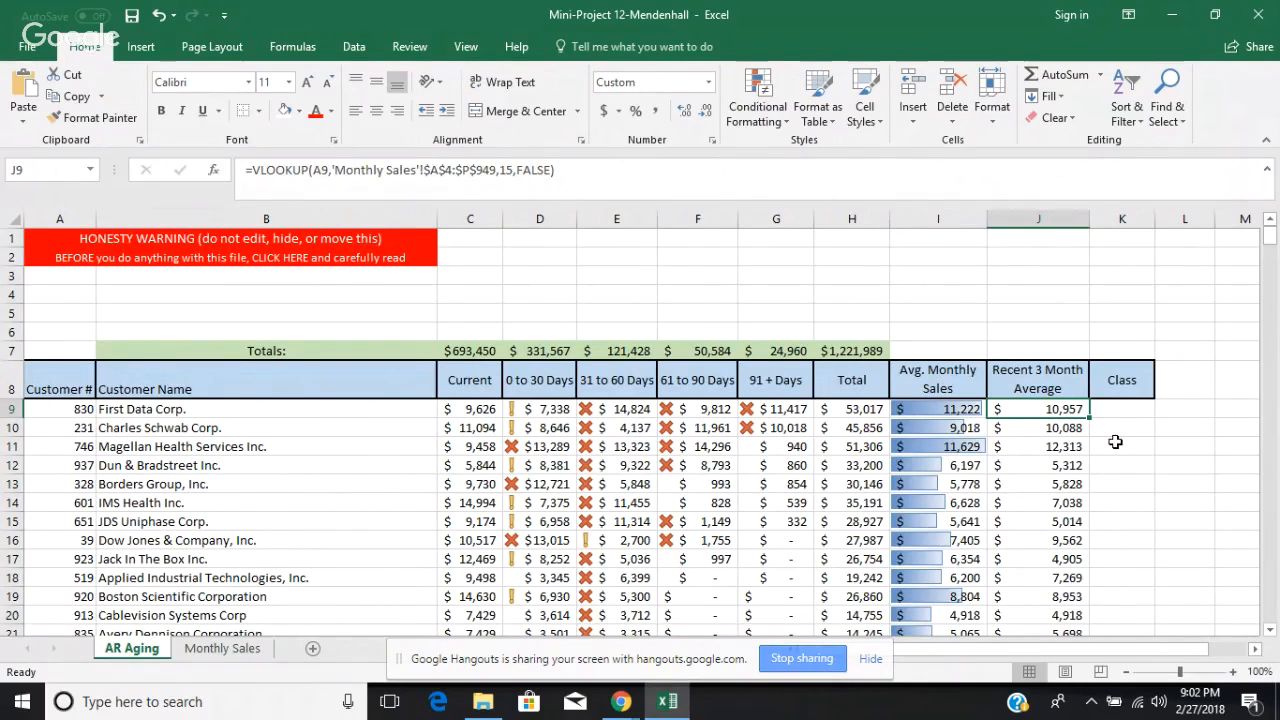
# Step: Begin an IF formula in the first Class cell, K9, with a greater-than test on the average monthly sales in I9
pyautogui.click(1127, 407)
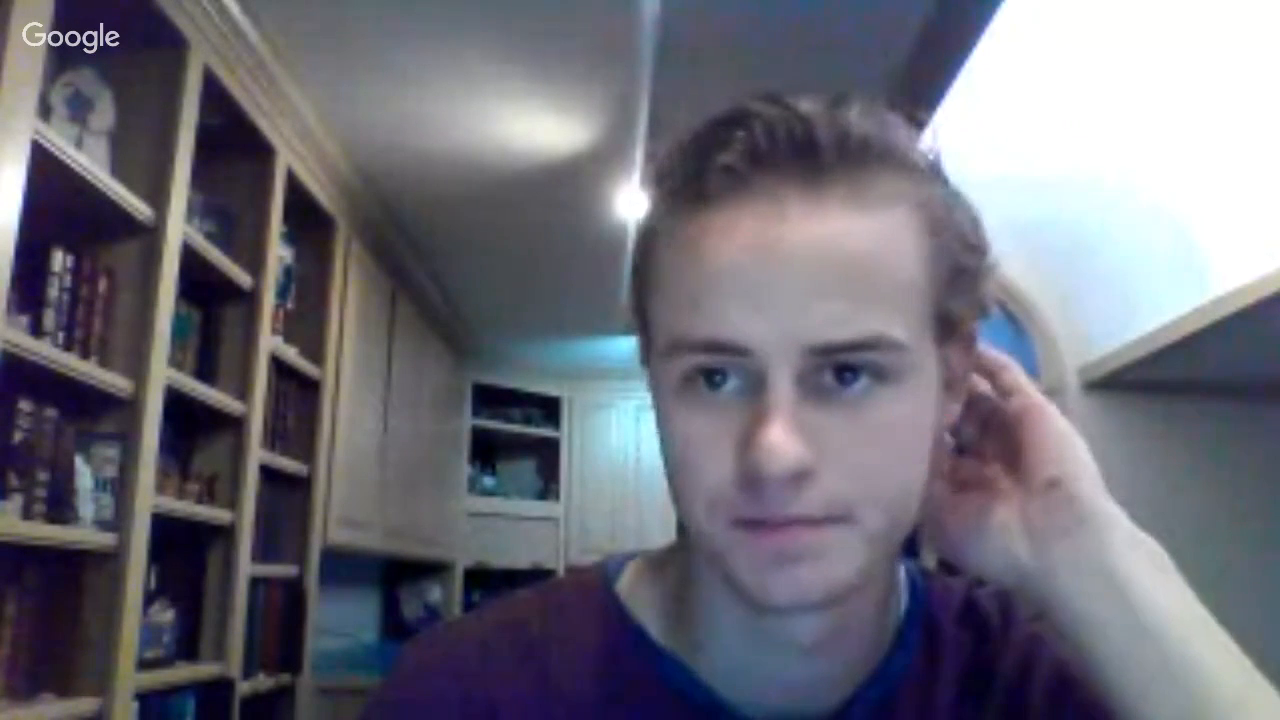
pyautogui.write('=')
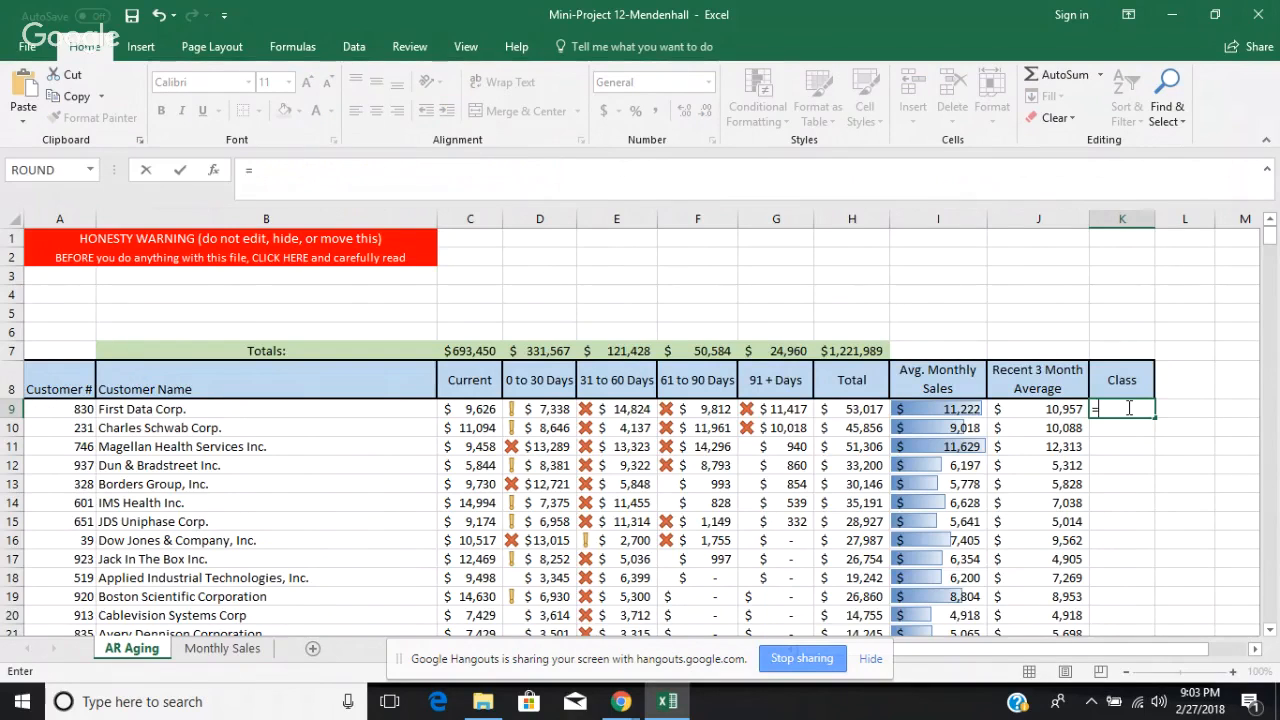
pyautogui.write('If')
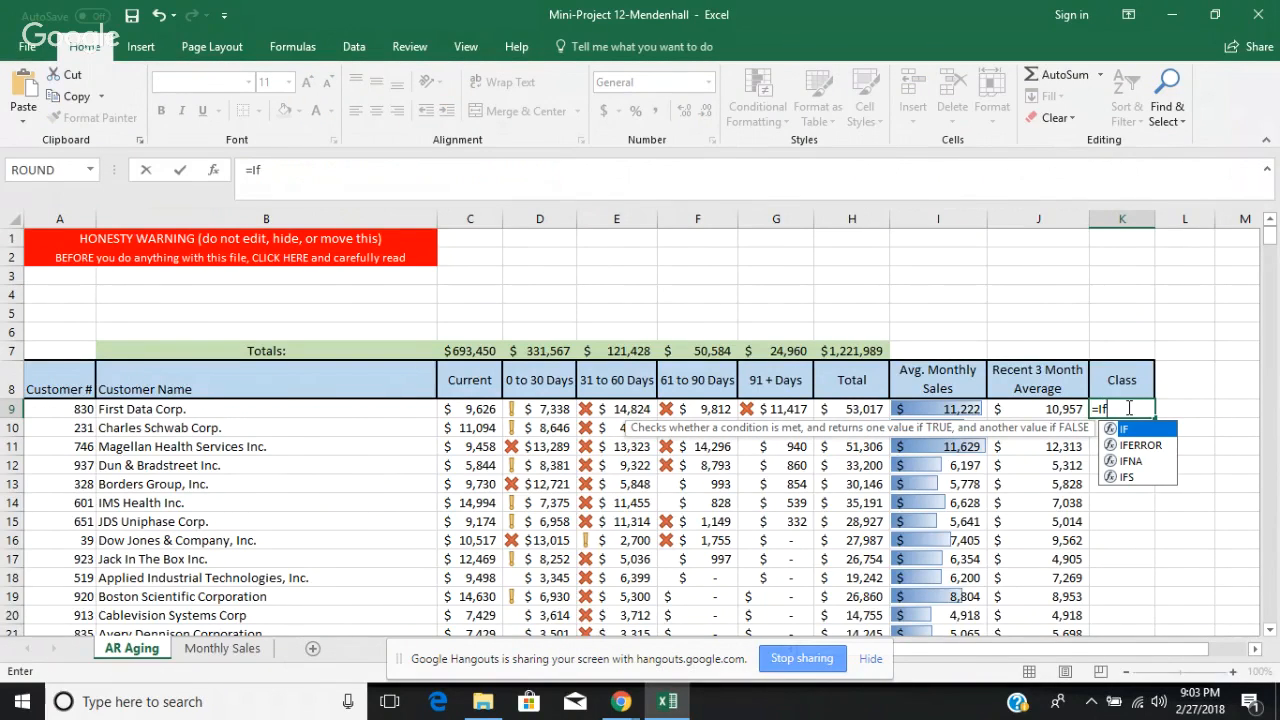
pyautogui.press('BackSpace')
pyautogui.write('f')
pyautogui.press('BackSpace')
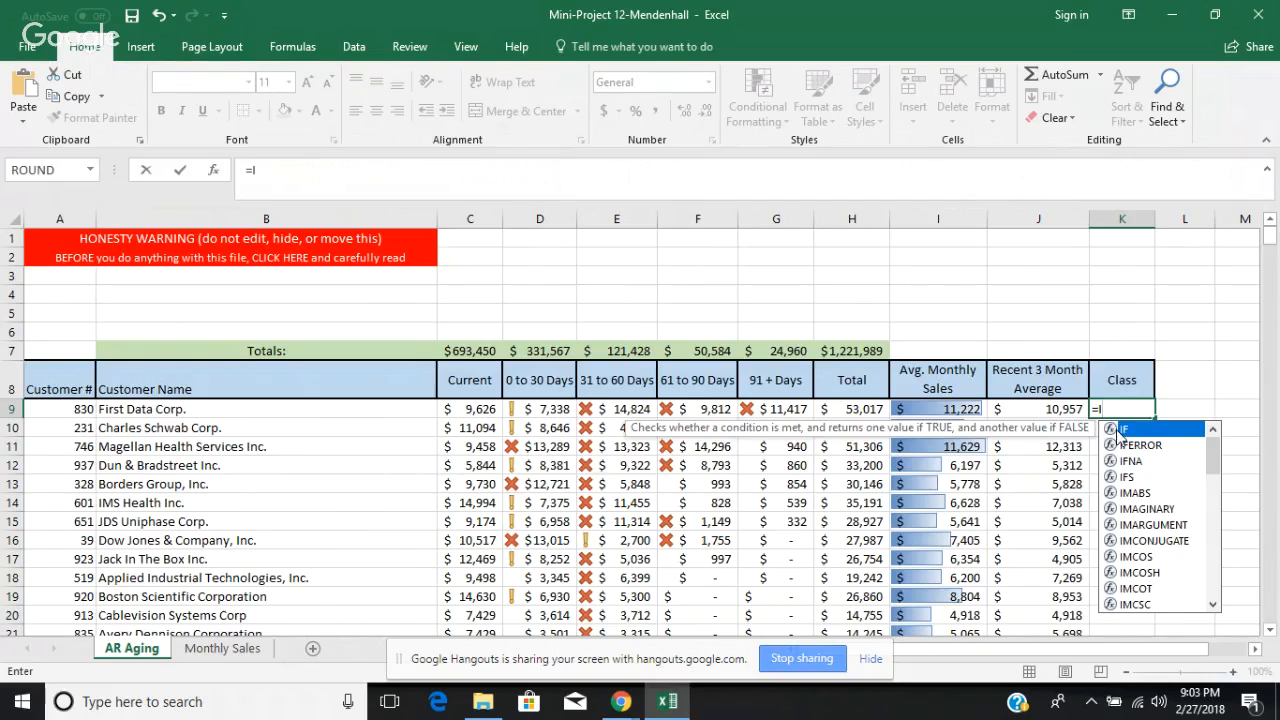
pyautogui.doubleClick(1118, 430)
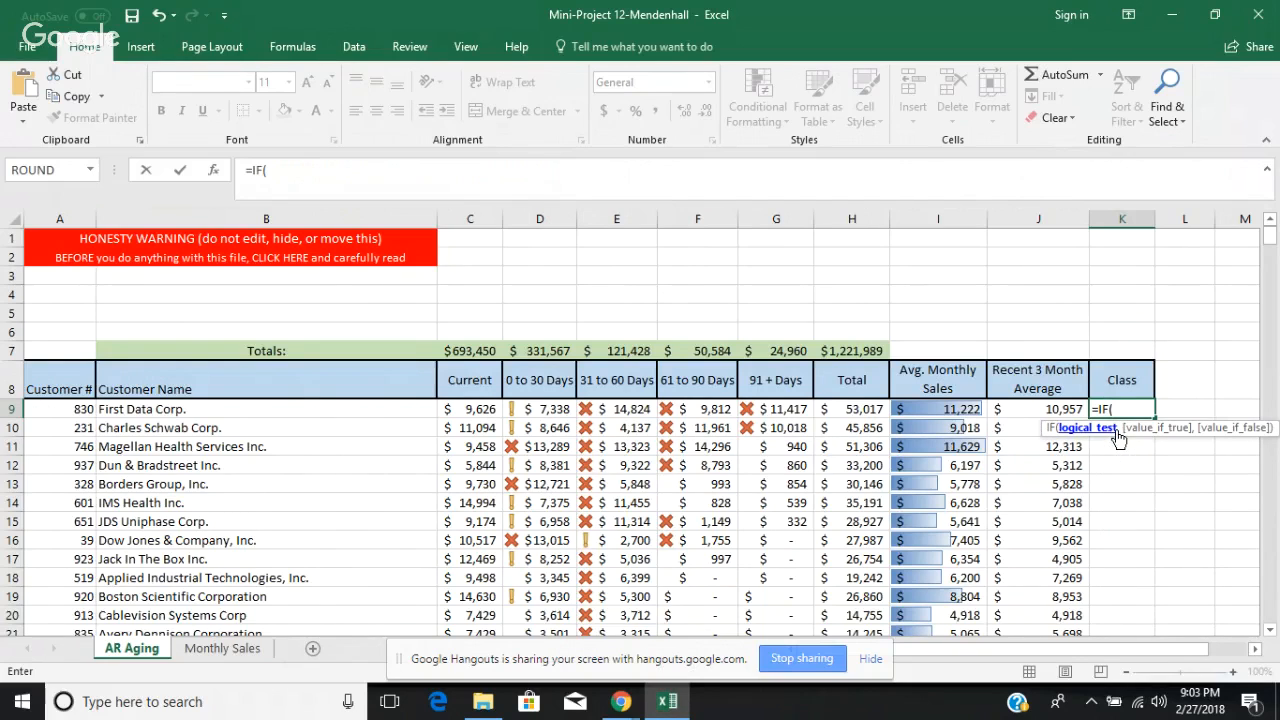
pyautogui.click(953, 409)
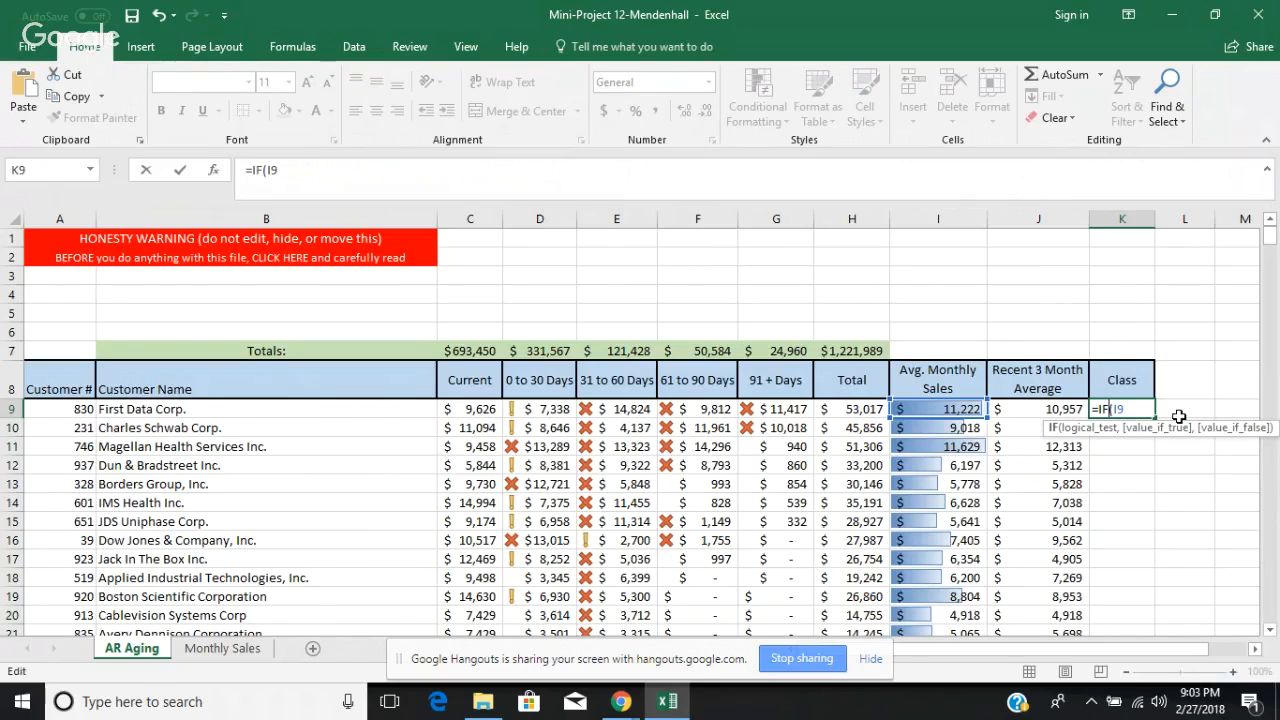
pyautogui.write('o')
pyautogui.press('BackSpace')
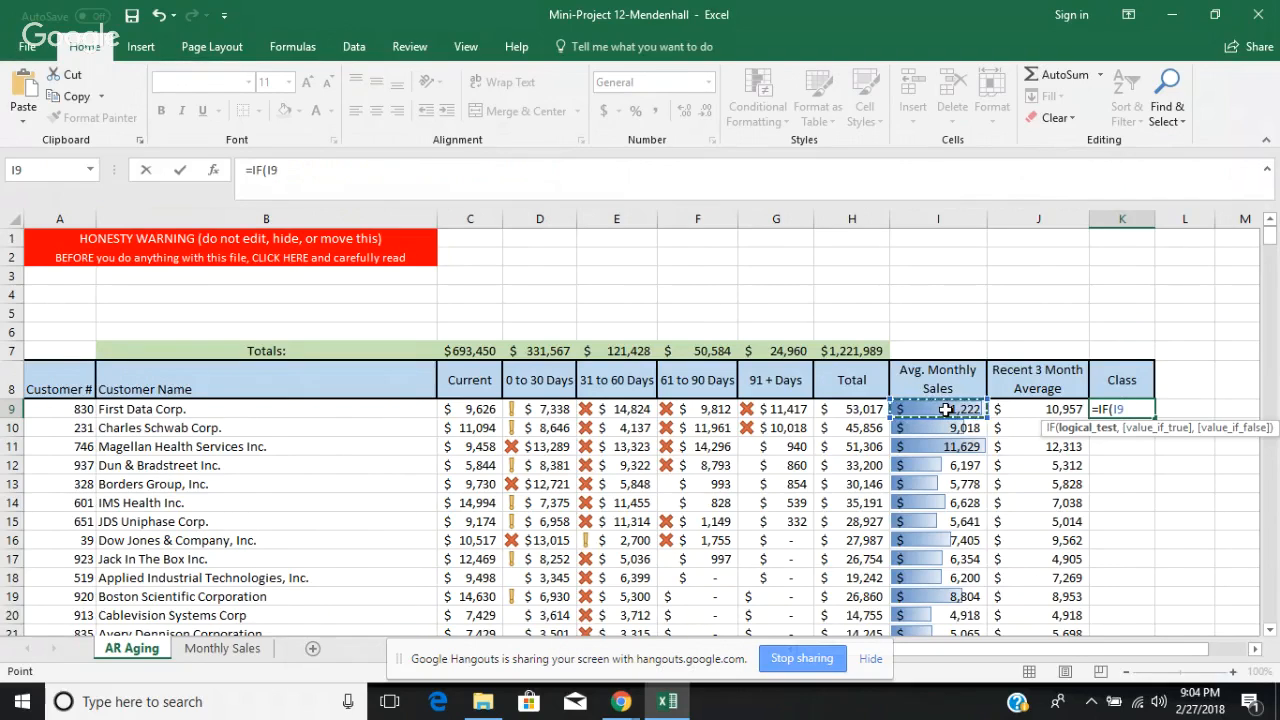
pyautogui.write('>')
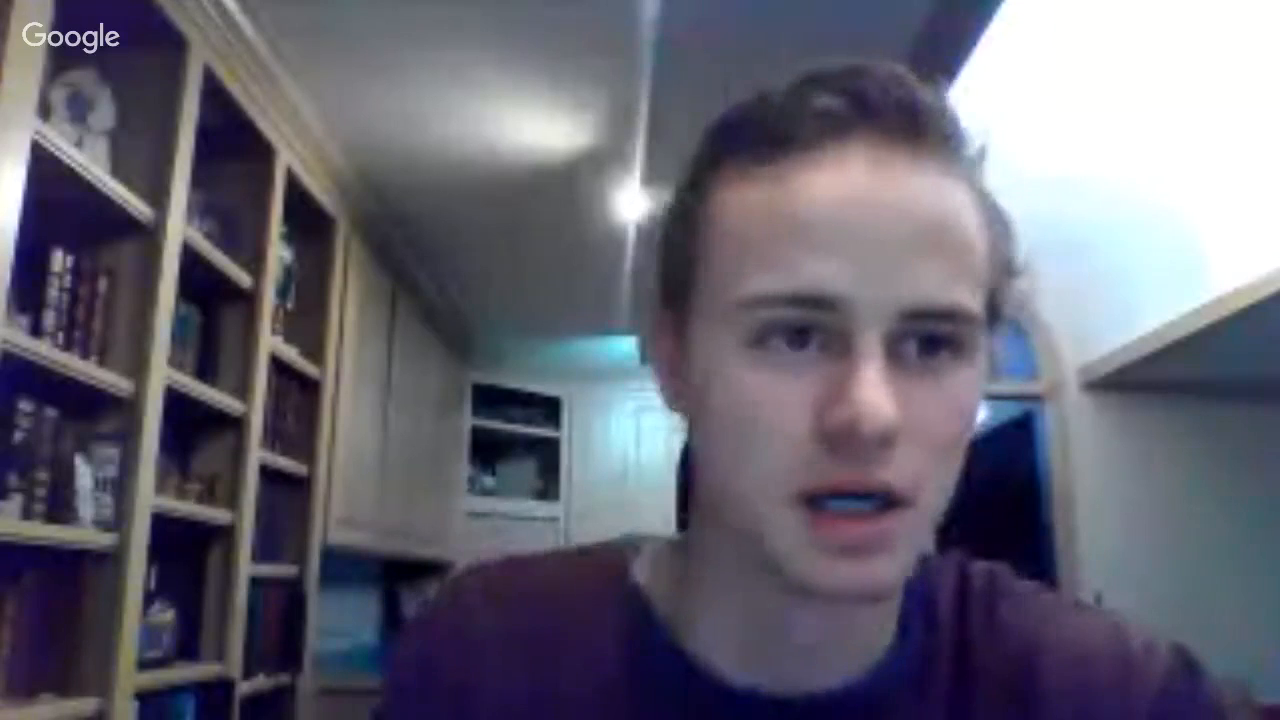
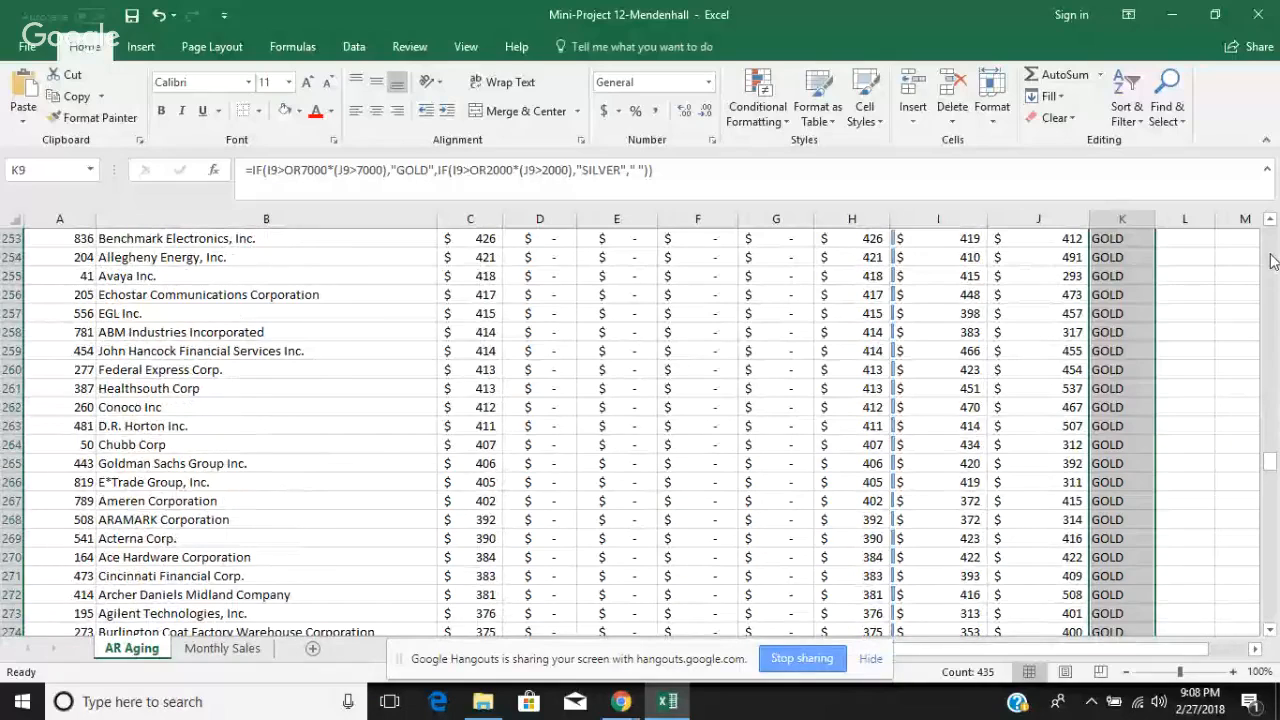
# Step: In K9's GOLD test, remove the OR before 7000 and replace the multiplication sign with OR, giving I9>7000OR(J9>7000)
pyautogui.click(1270, 260)
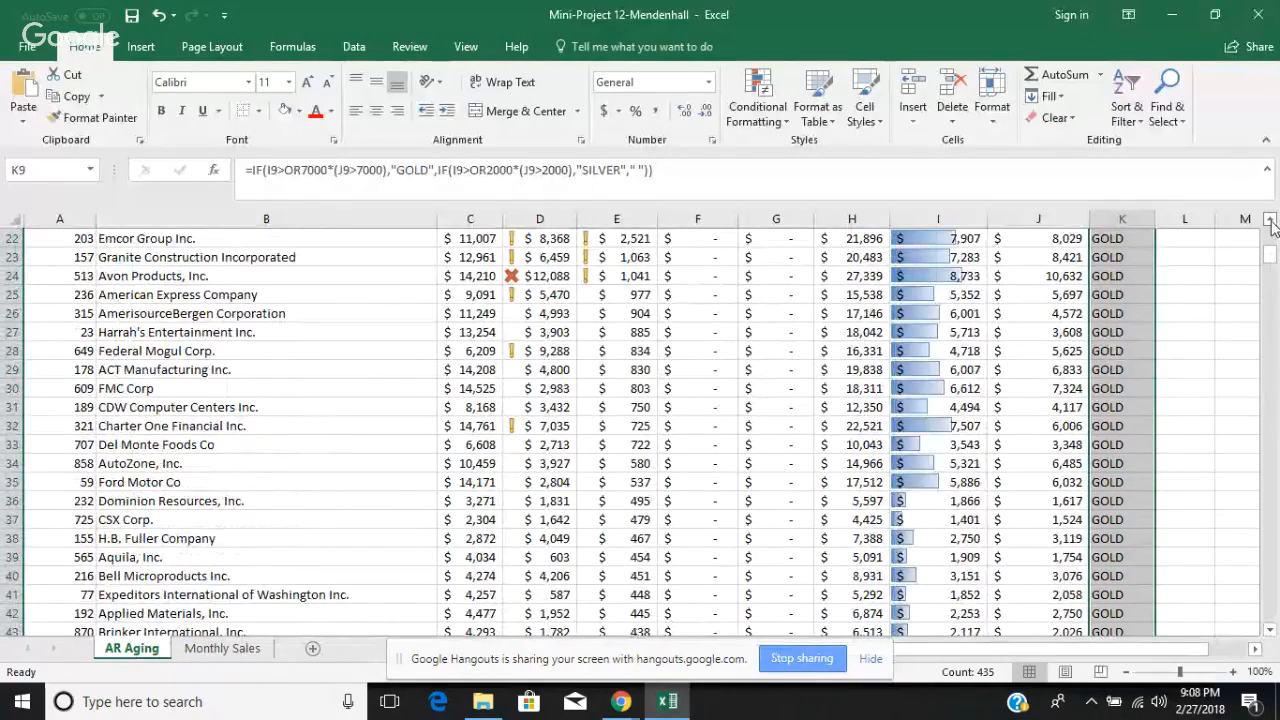
pyautogui.click(1270, 220)
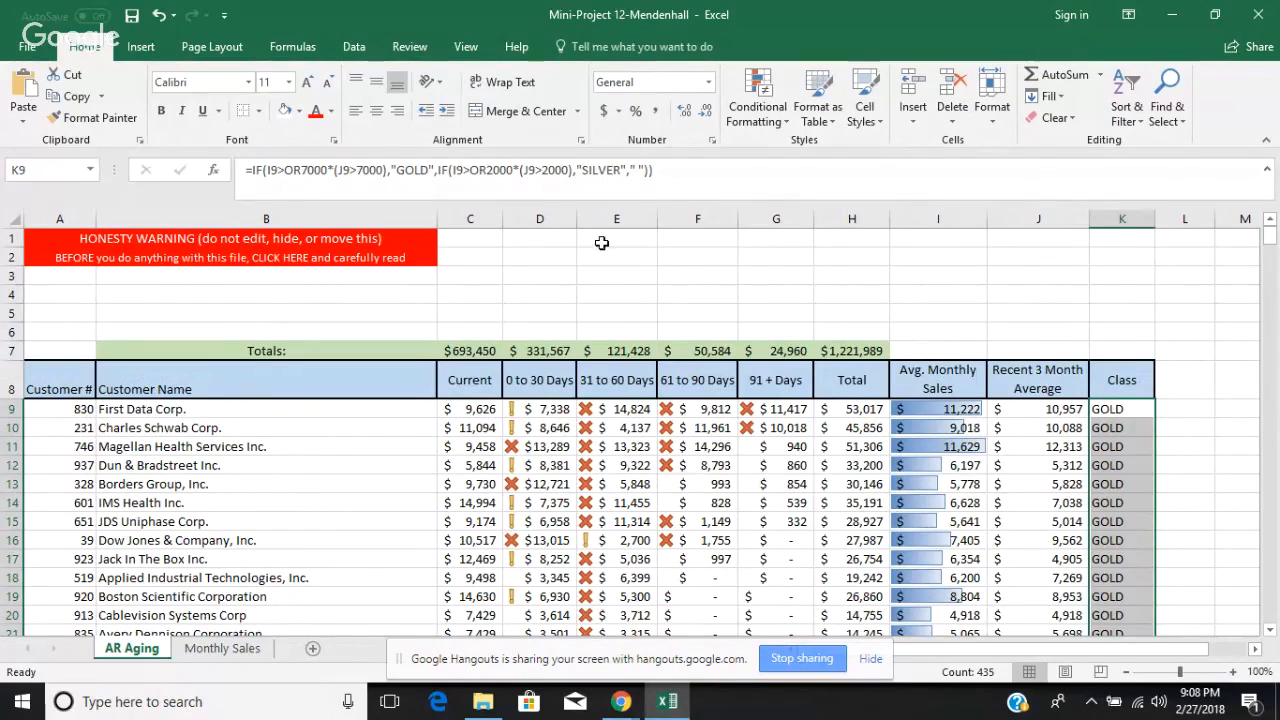
pyautogui.click(330, 171)
pyautogui.press('BackSpace')
pyautogui.press('BackSpace')
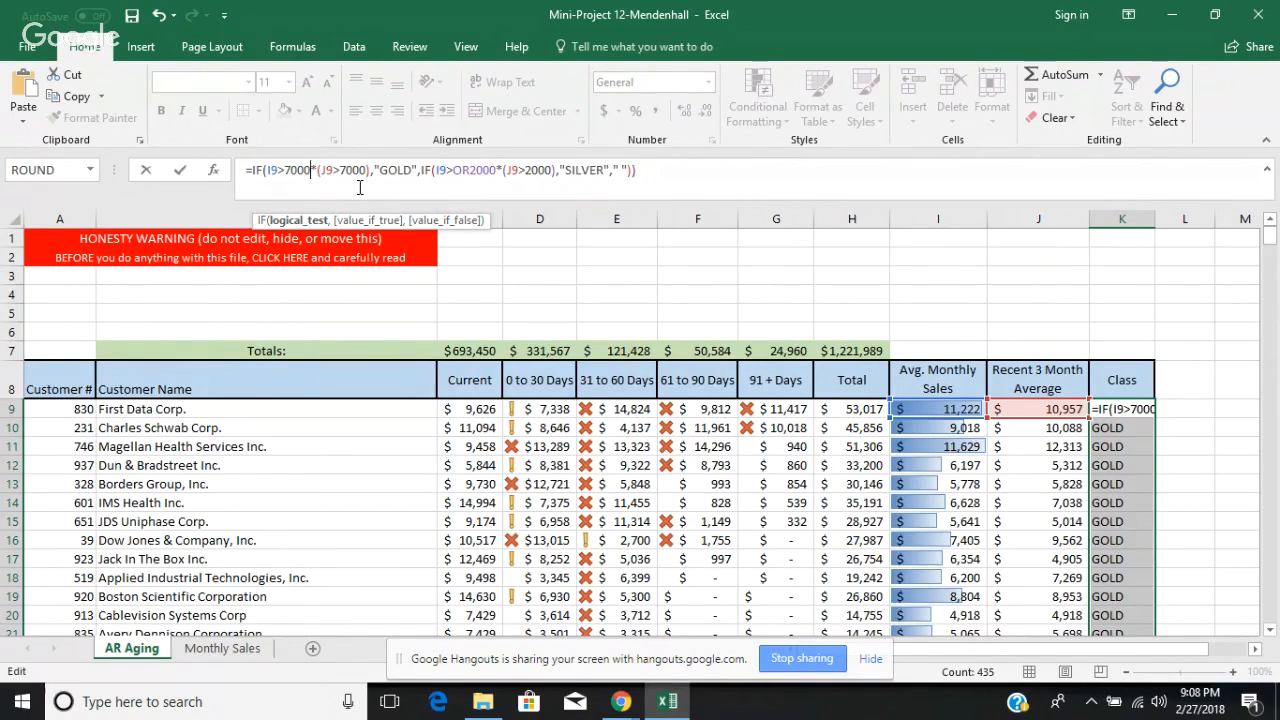
pyautogui.write('O')
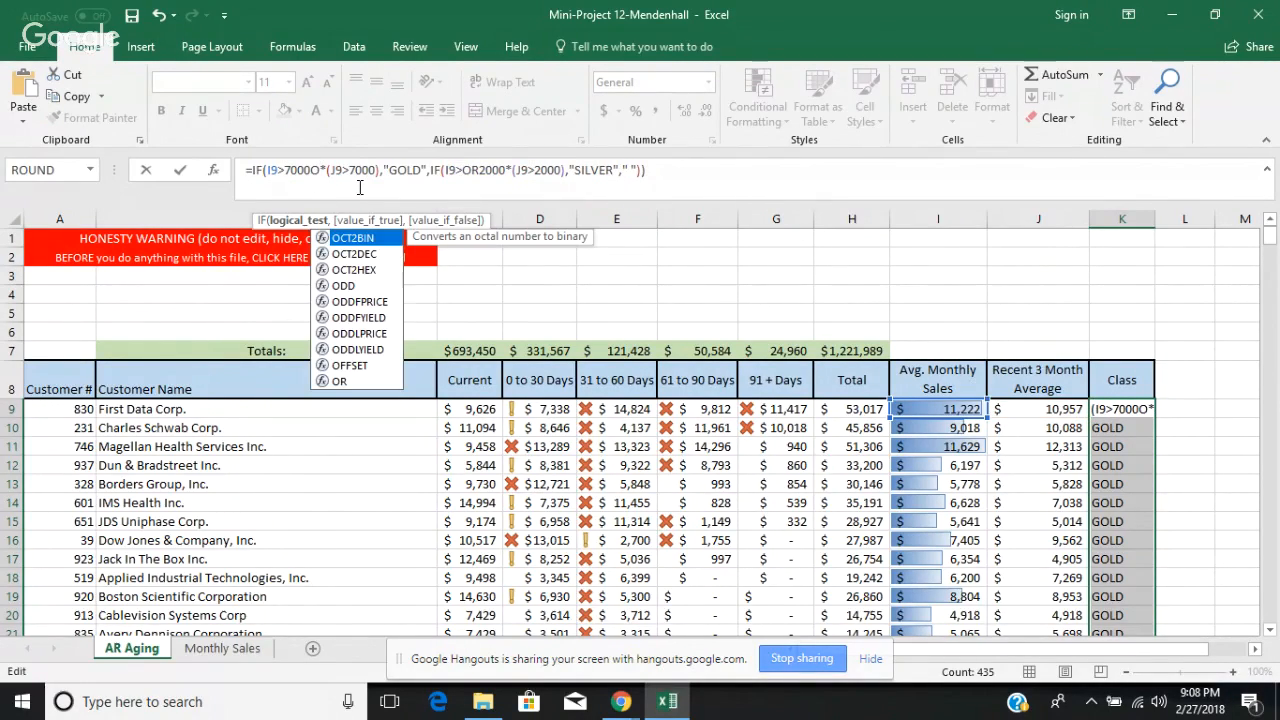
pyautogui.click(326, 382)
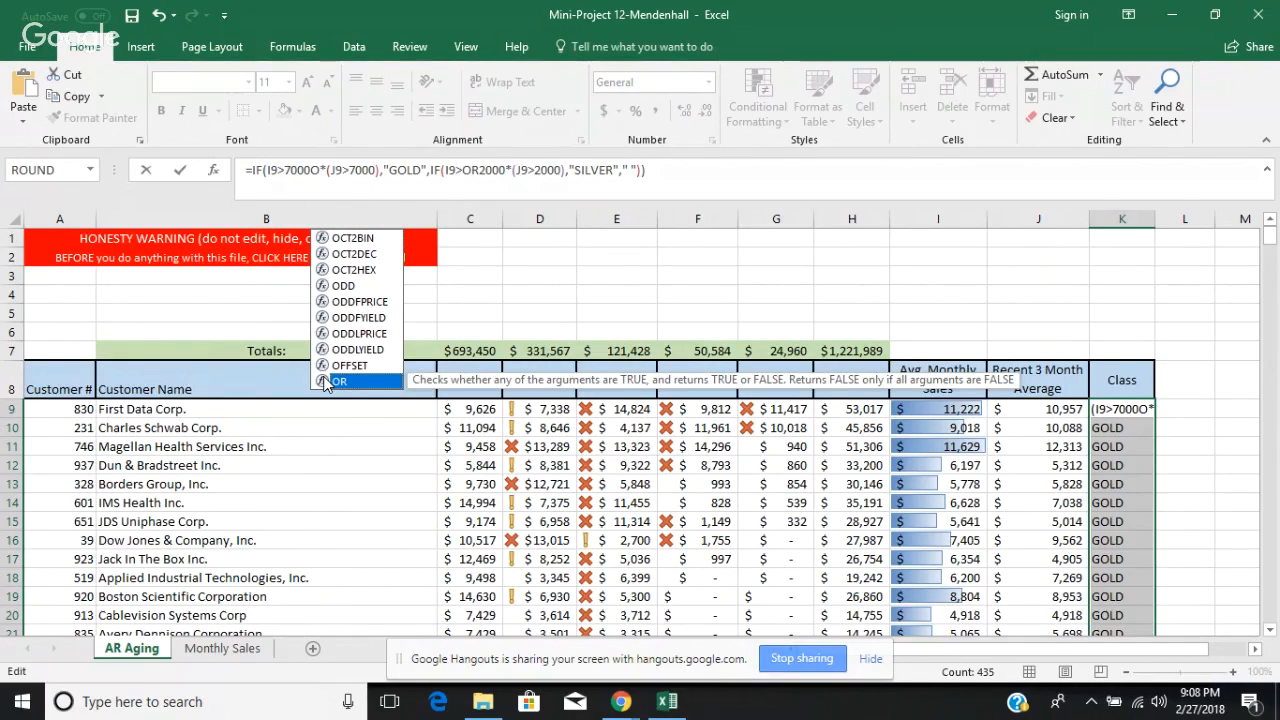
pyautogui.doubleClick(326, 382)
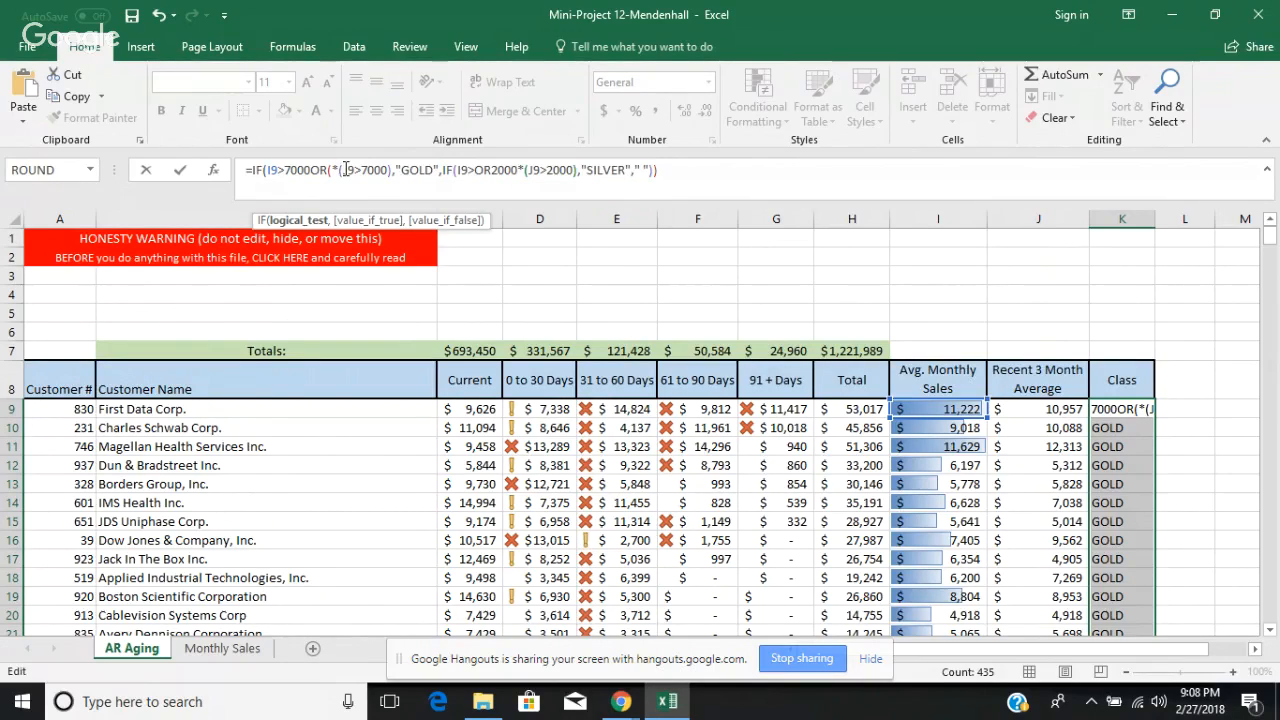
pyautogui.press('BackSpace')
pyautogui.press('BackSpace')
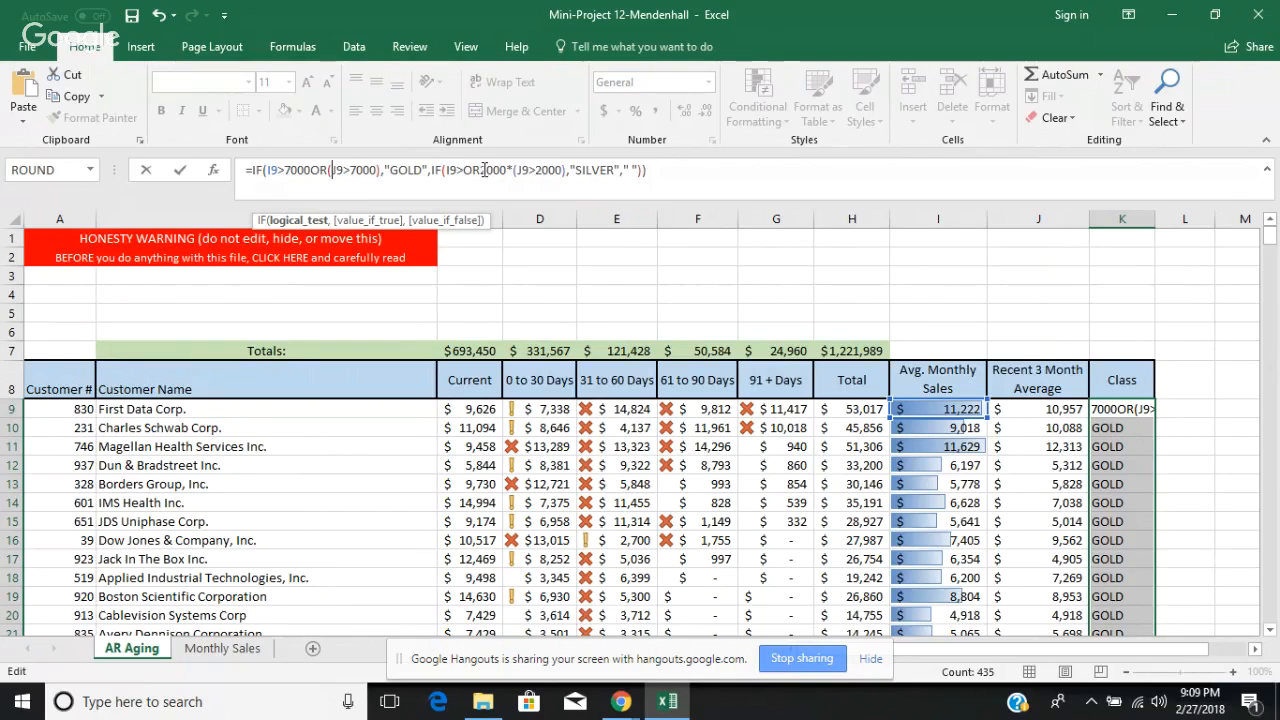
# Step: Rewrite K9's SILVER test as I9>2000OR(J9>2000), and try to enter the formula
pyautogui.click(480, 171)
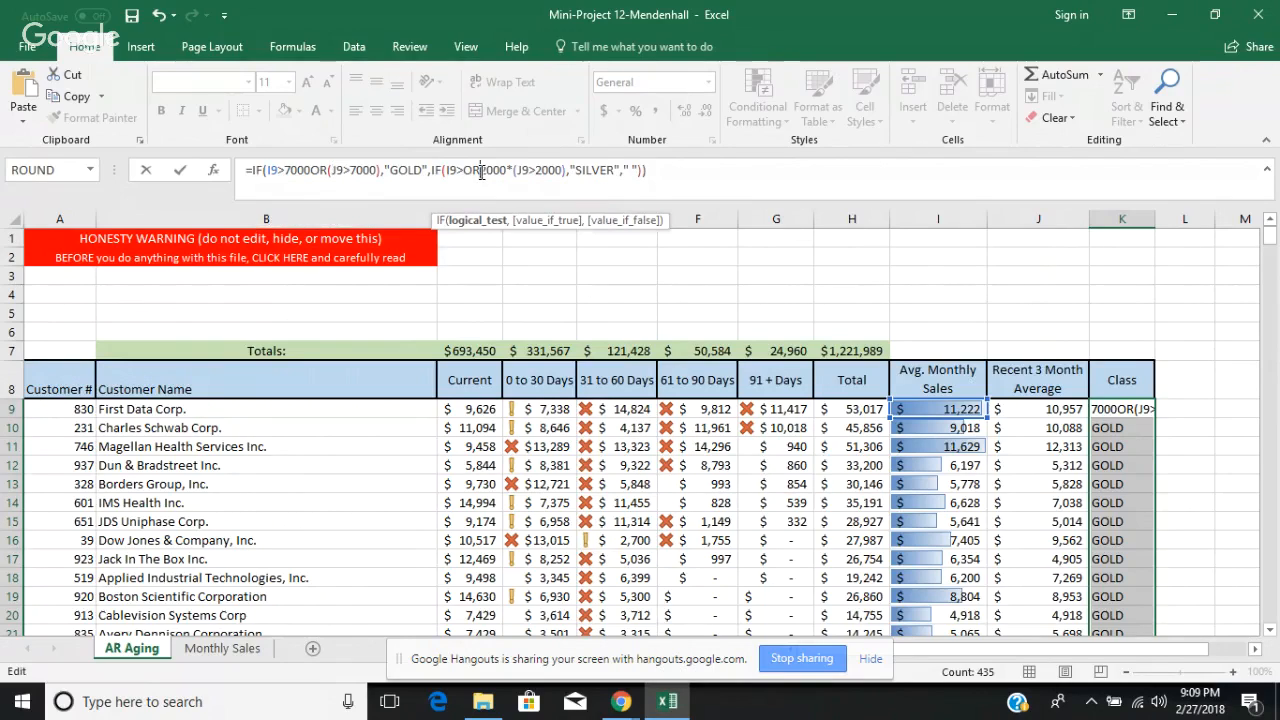
pyautogui.press('BackSpace')
pyautogui.press('BackSpace')
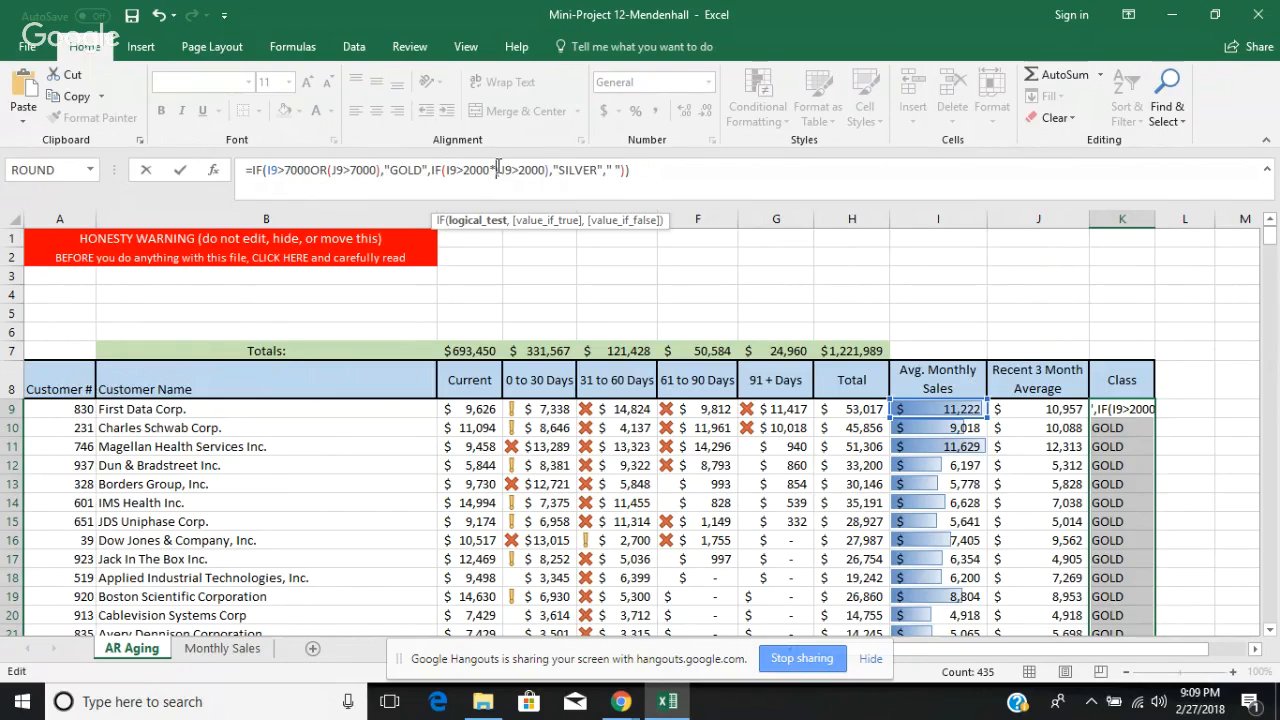
pyautogui.press('BackSpace')
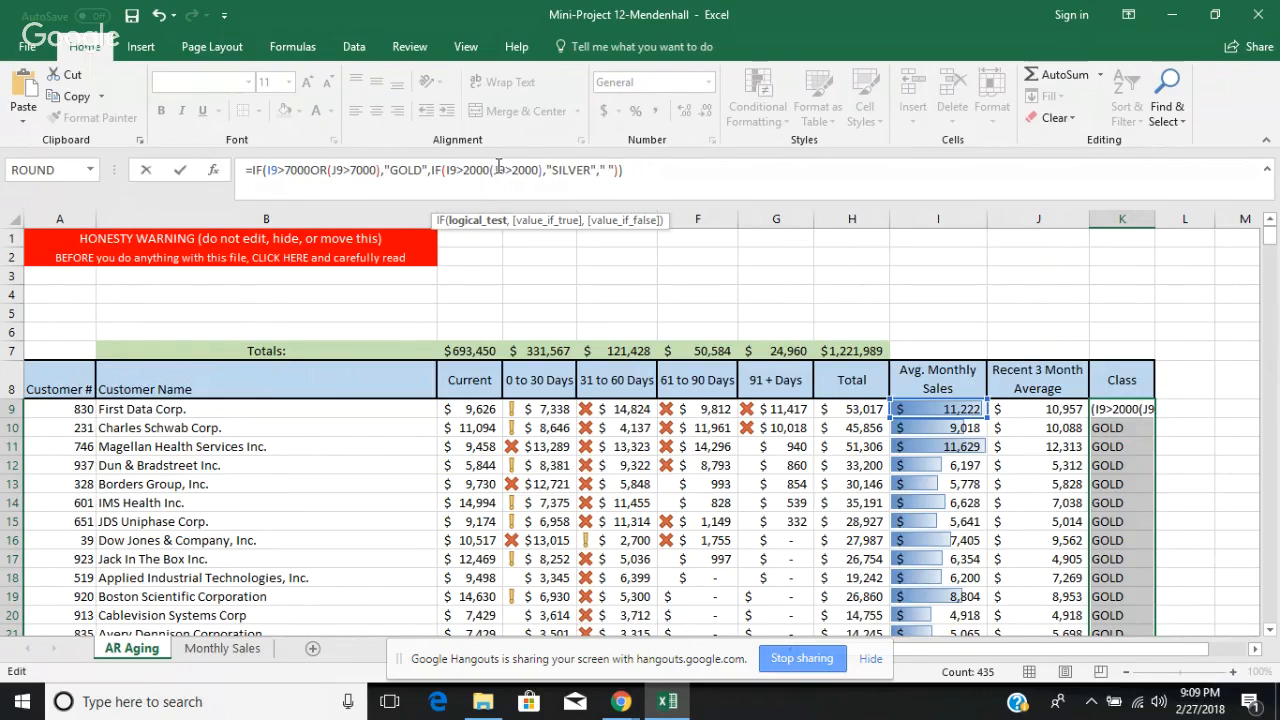
pyautogui.write('OR')
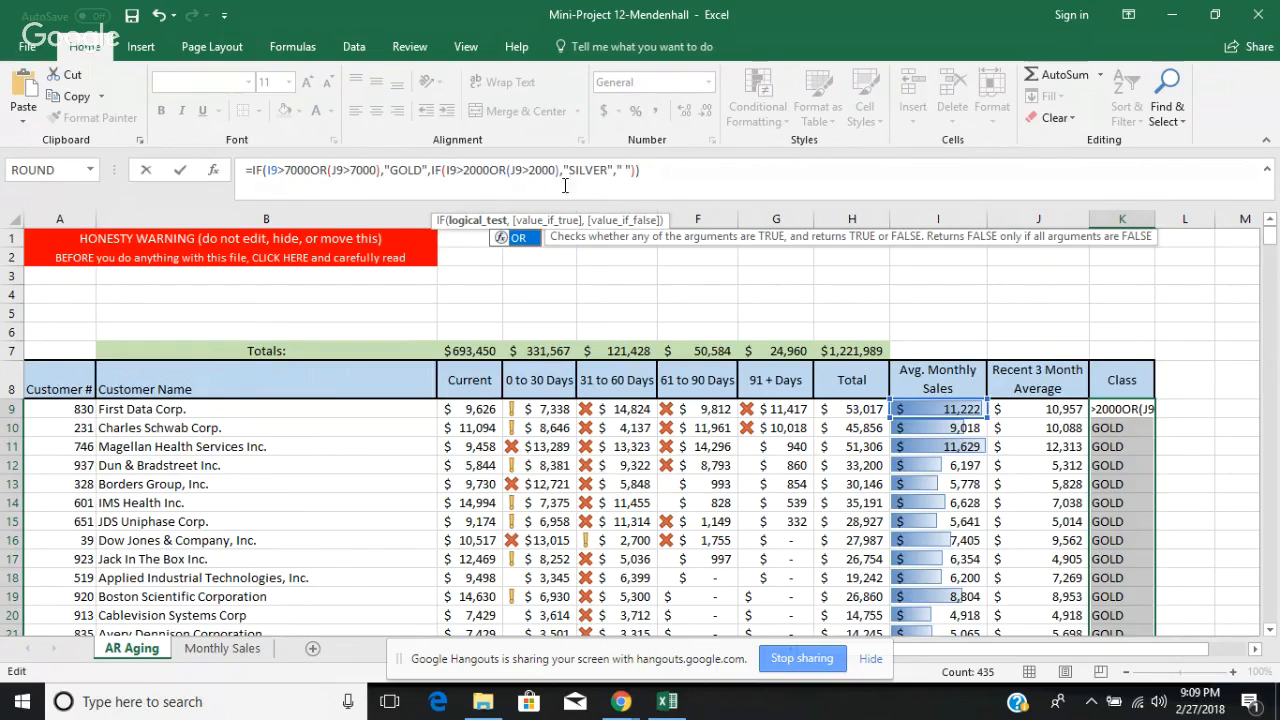
pyautogui.click(655, 174)
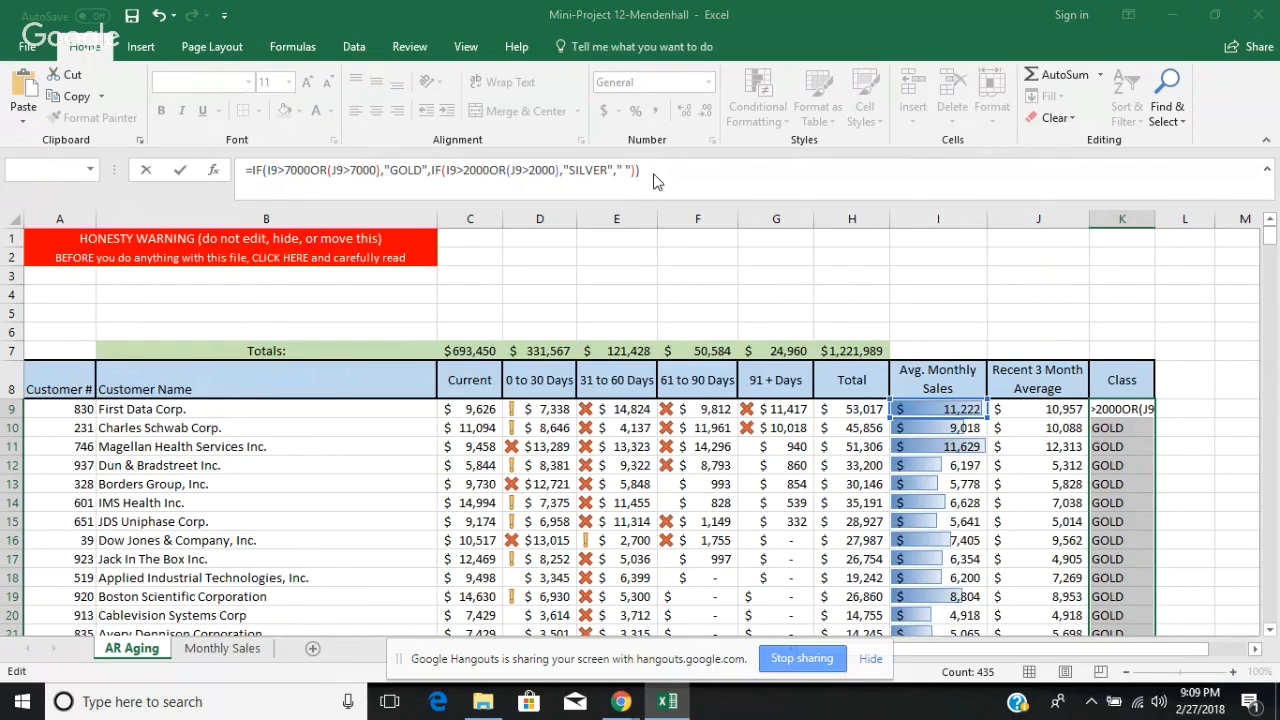
pyautogui.press('Return')
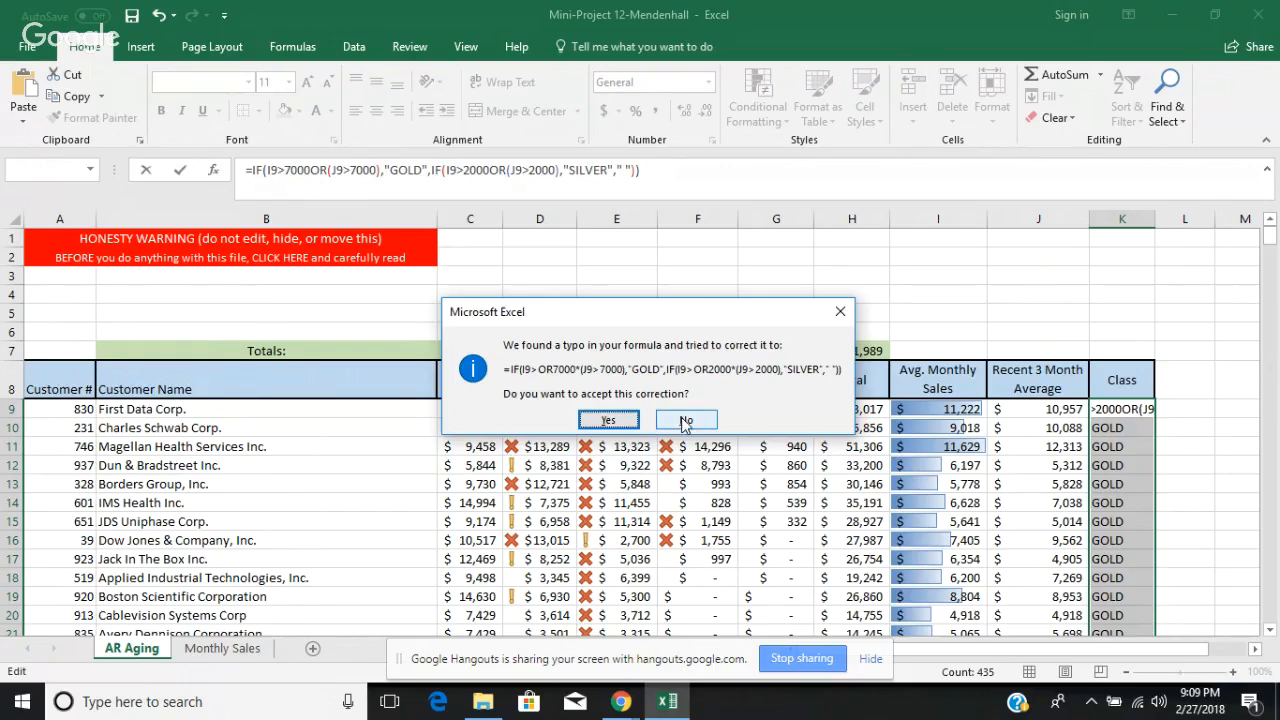
pyautogui.click(686, 421)
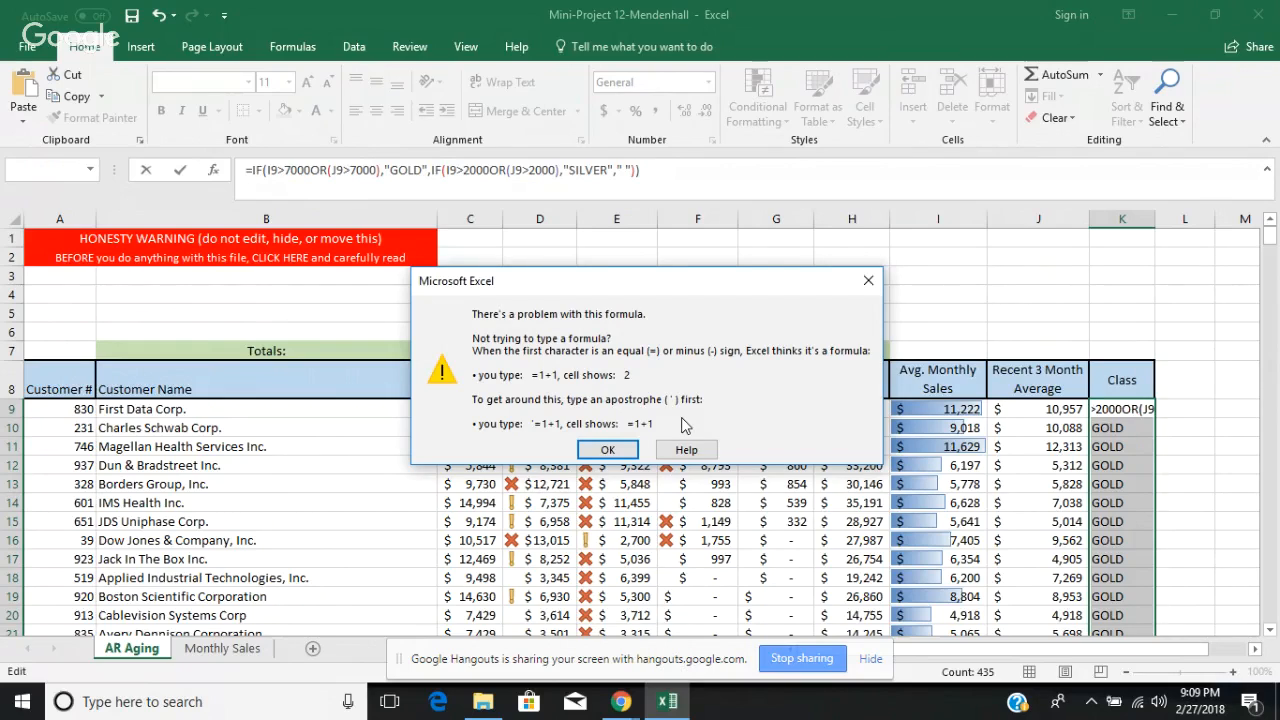
pyautogui.click(608, 450)
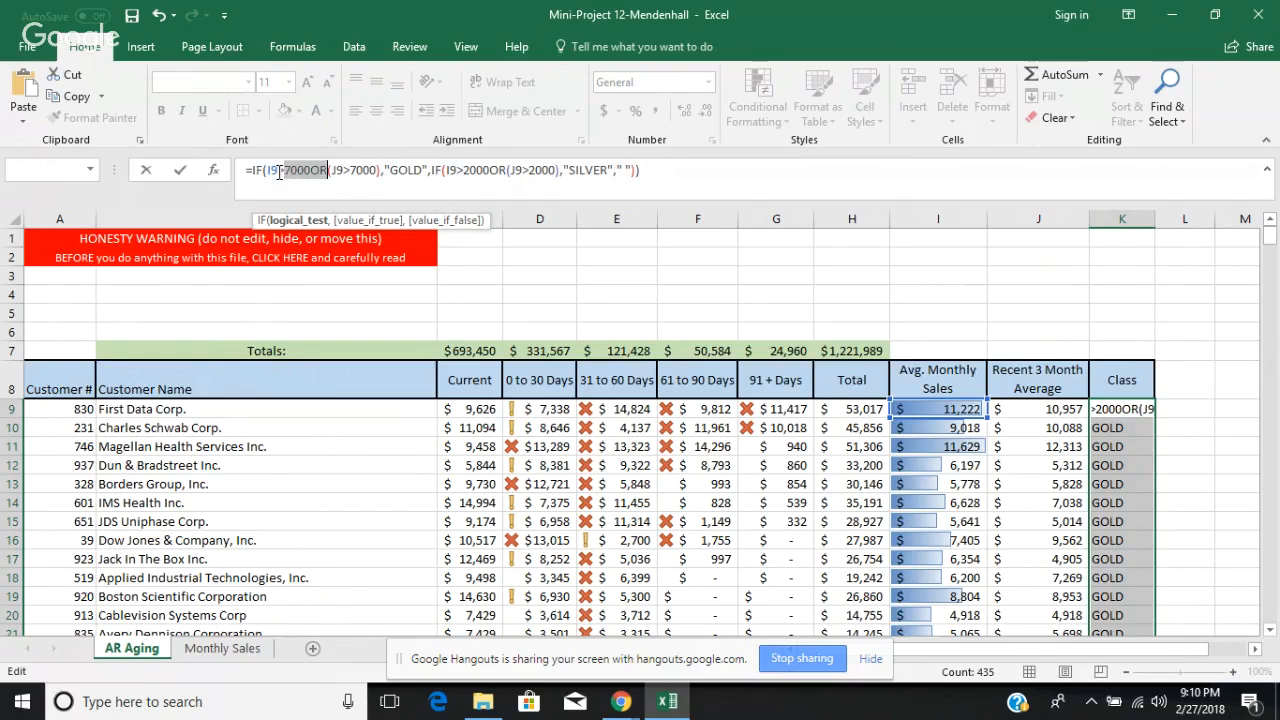
# Step: Insert an OR function at the start of the GOLD test, before I9>7000, and try to enter the formula
pyautogui.click(263, 169)
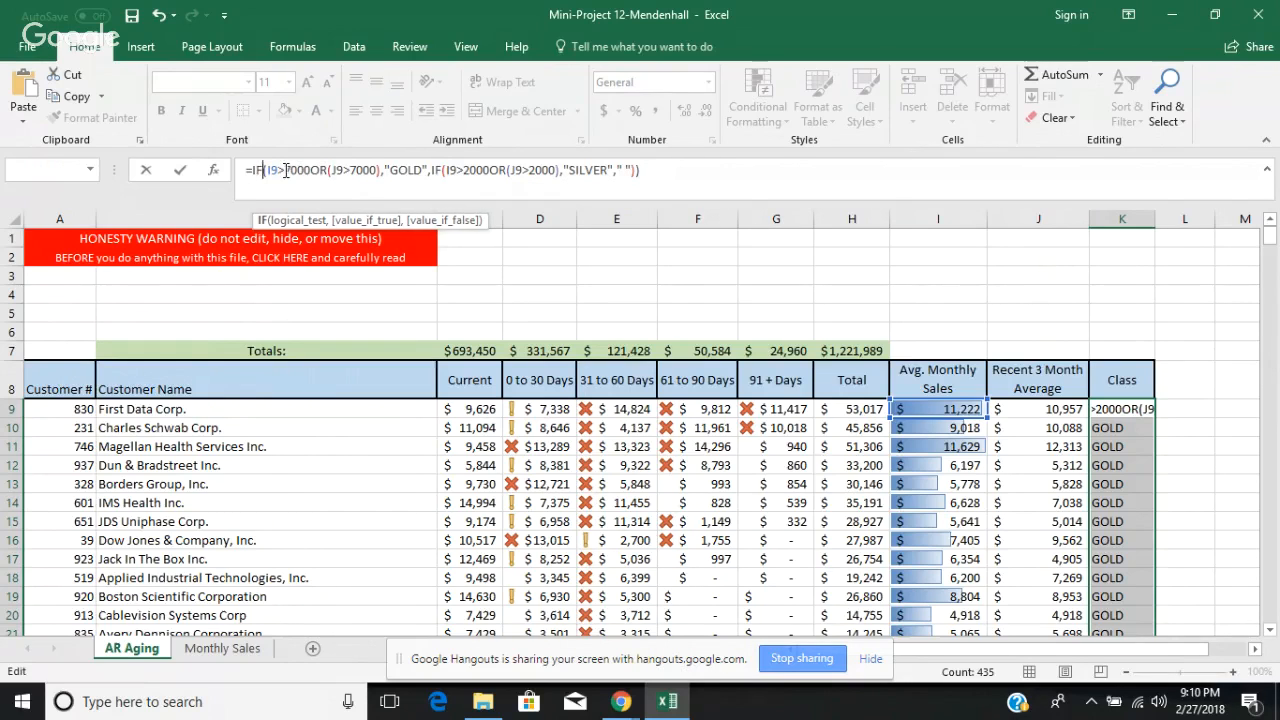
pyautogui.write('O')
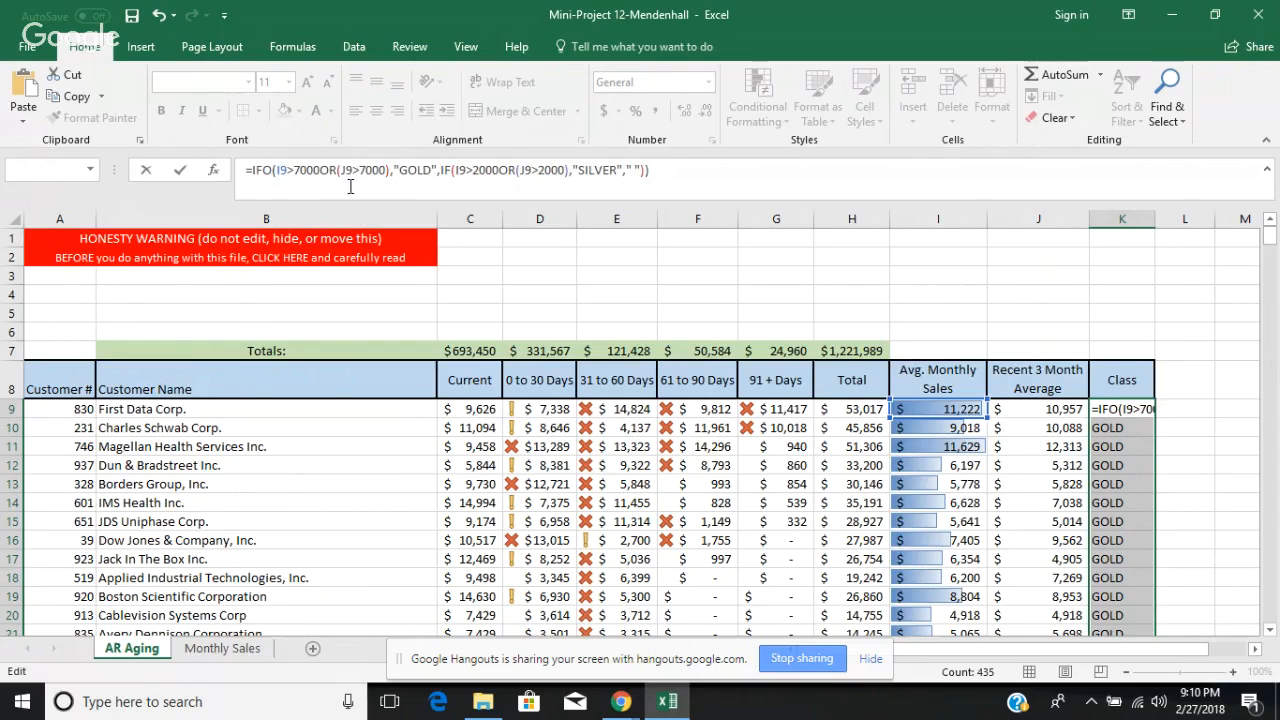
pyautogui.write('R')
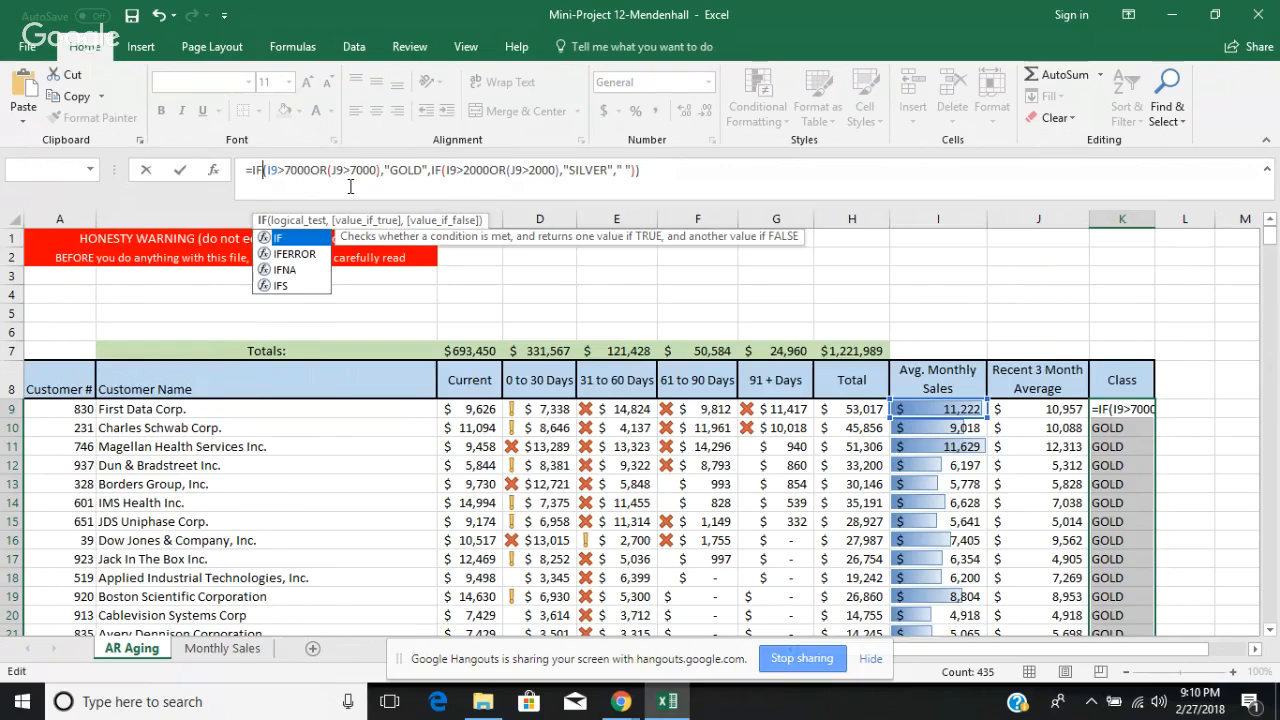
pyautogui.write('(')
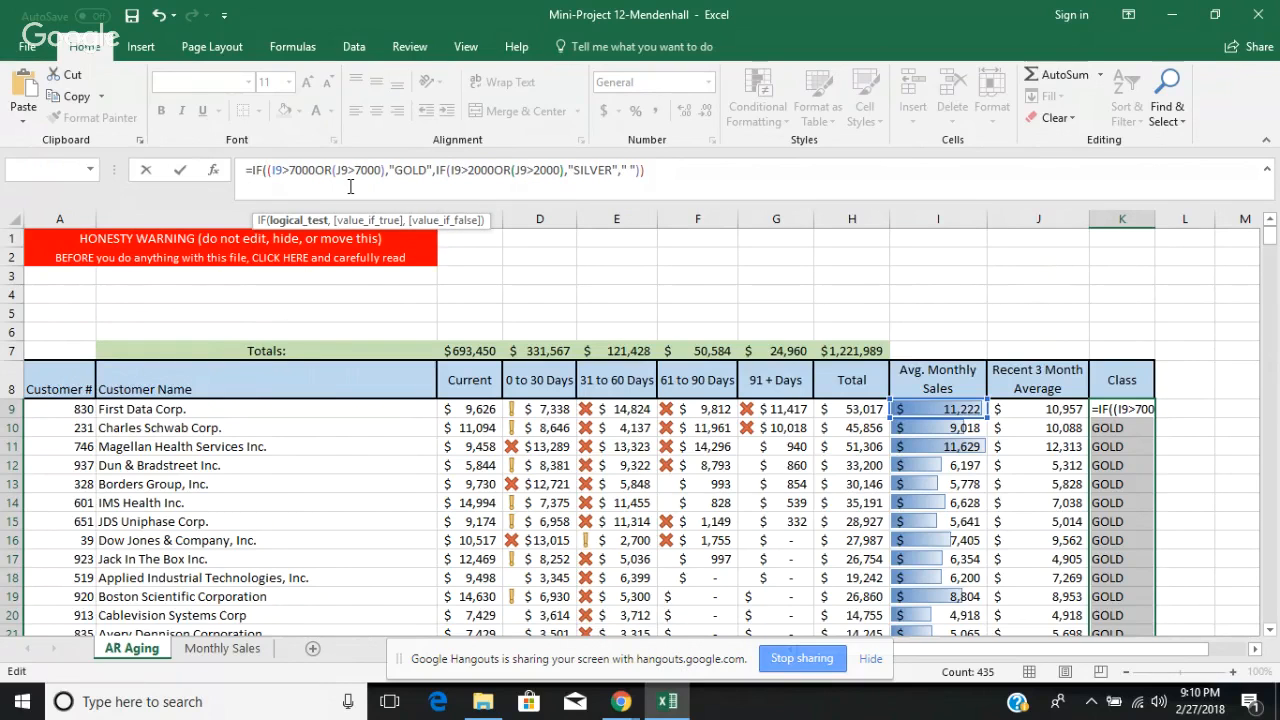
pyautogui.write('OR')
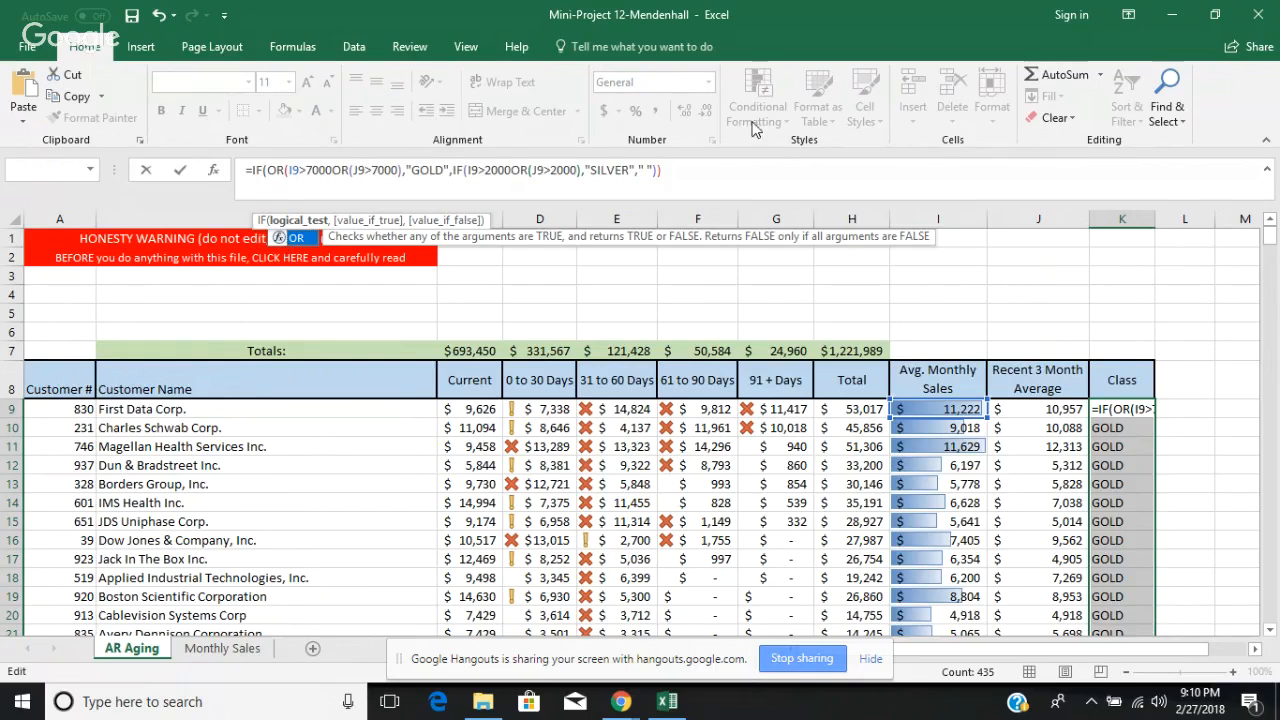
pyautogui.press('Return')
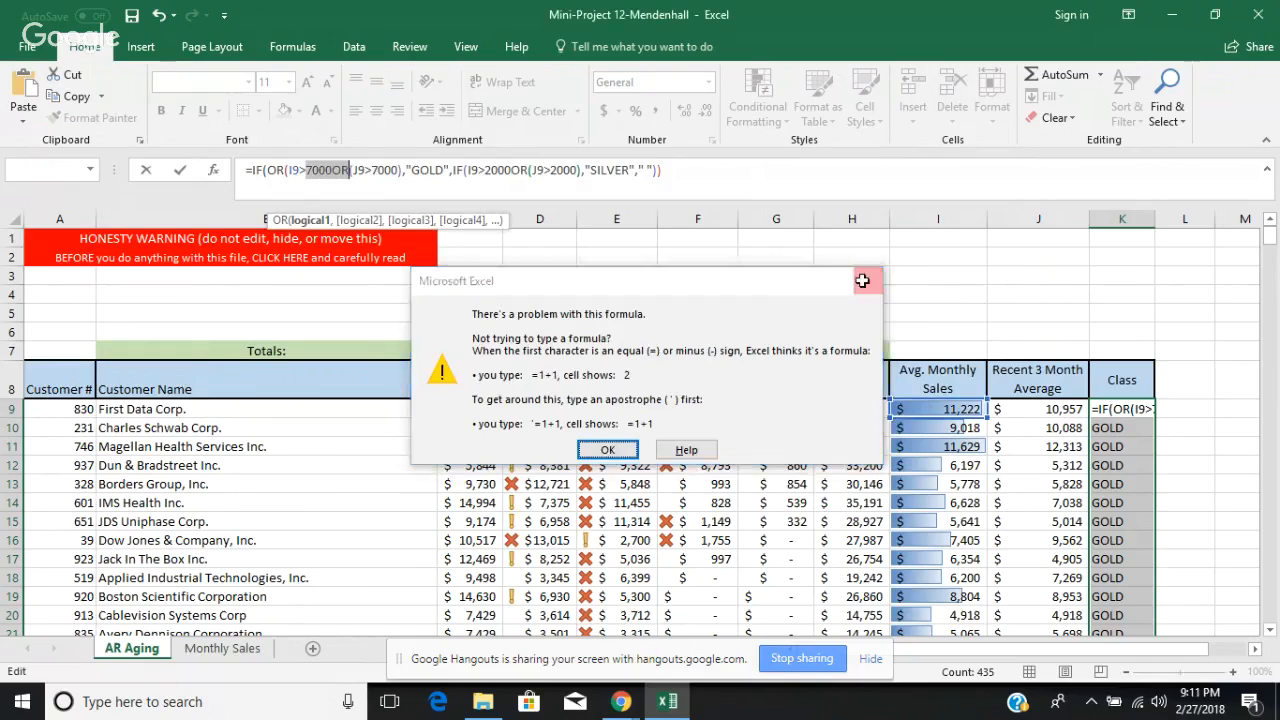
pyautogui.press('Return')
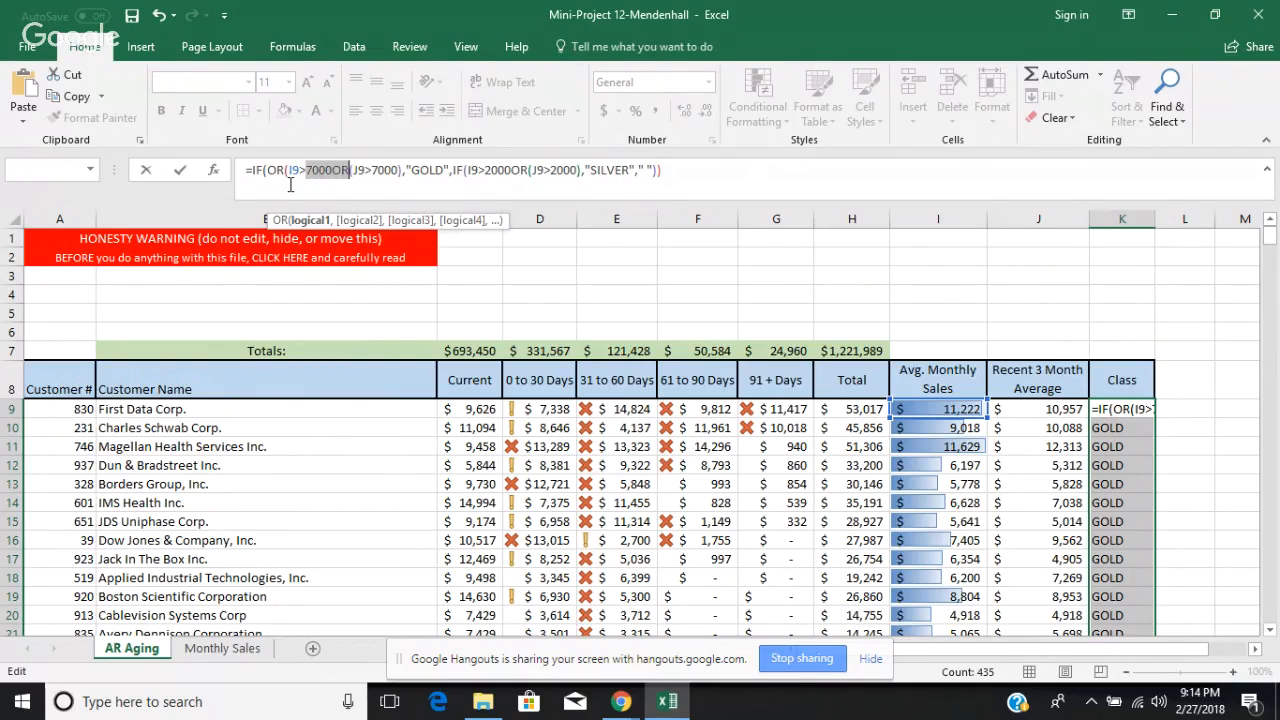
# Step: Replace the inner OR and its opening parenthesis with a comma so the GOLD test reads OR(I9>7000,J9>7000)
pyautogui.click(350, 171)
pyautogui.press('BackSpace')
pyautogui.press('BackSpace')
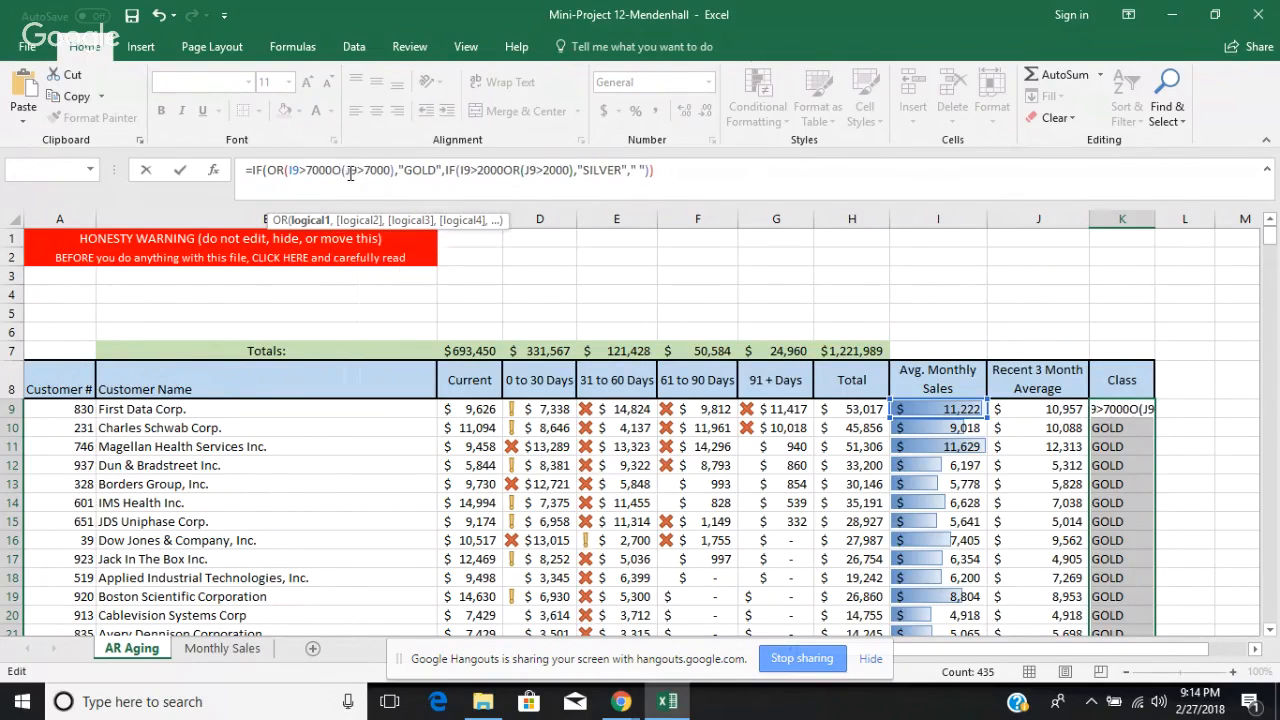
pyautogui.write(',')
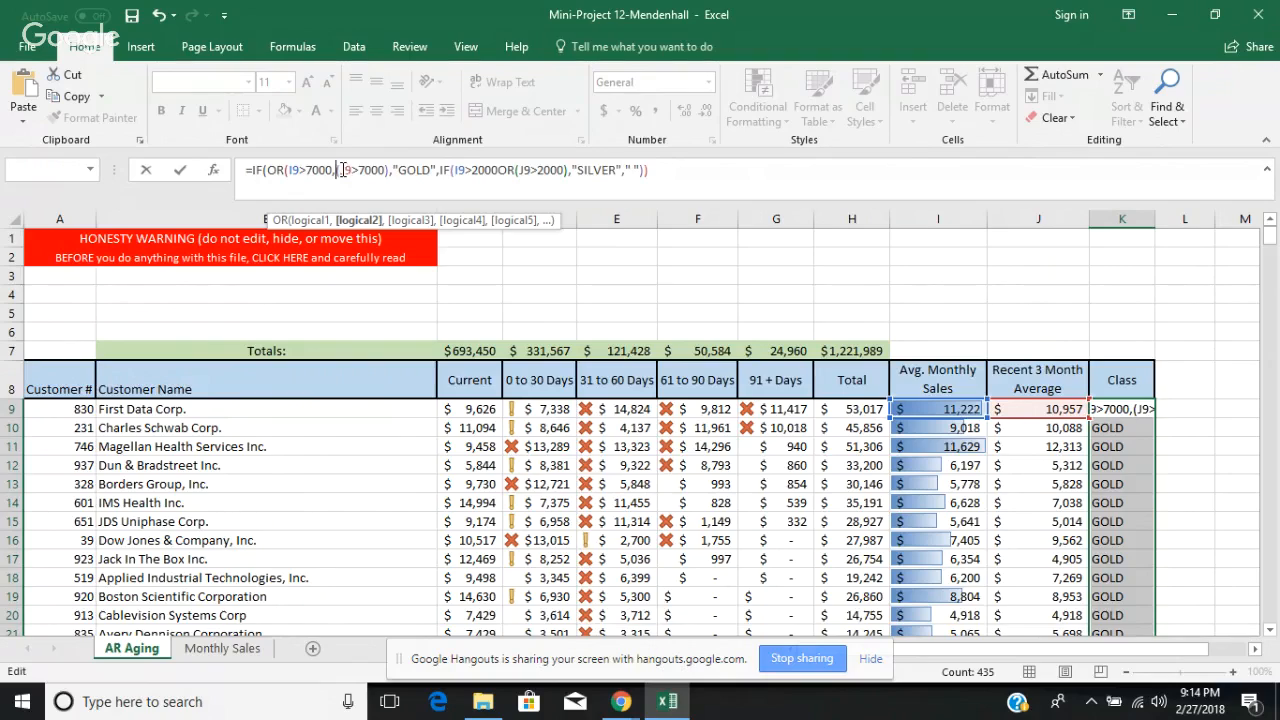
pyautogui.press('BackSpace')
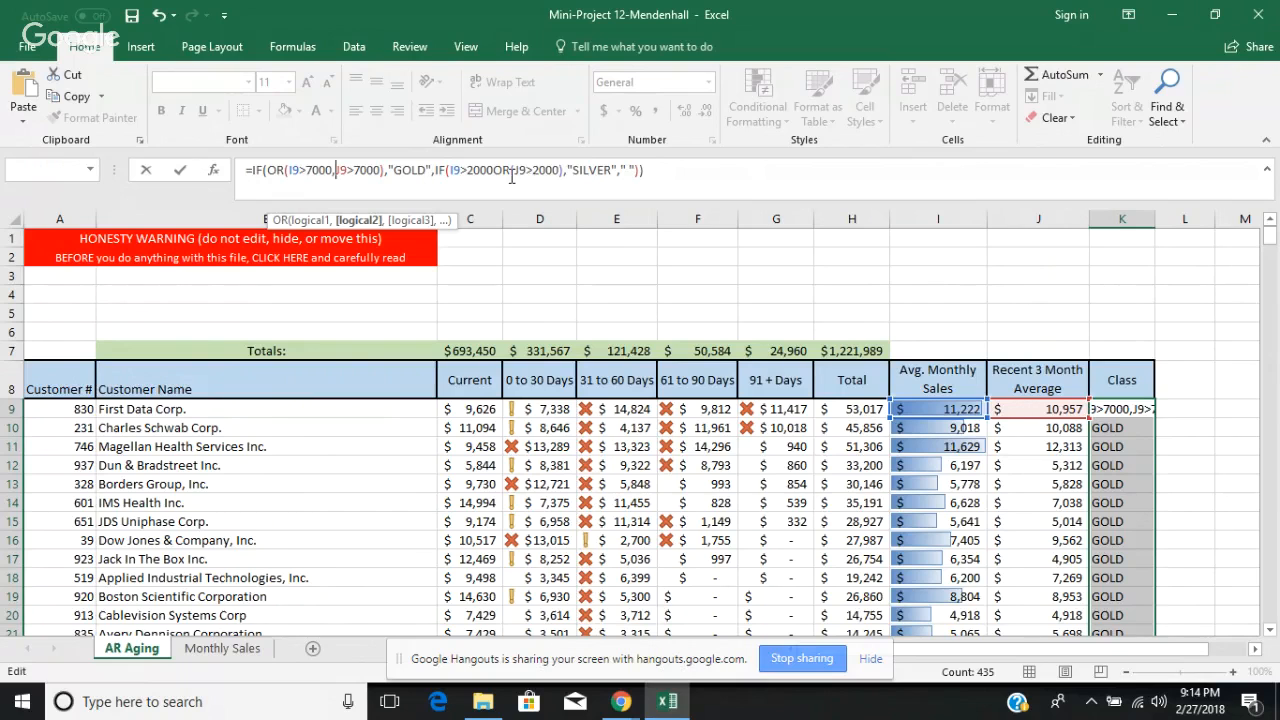
# Step: Insert an OR function at the start of the nested IF's SILVER test, before I9>2000
pyautogui.click(446, 170)
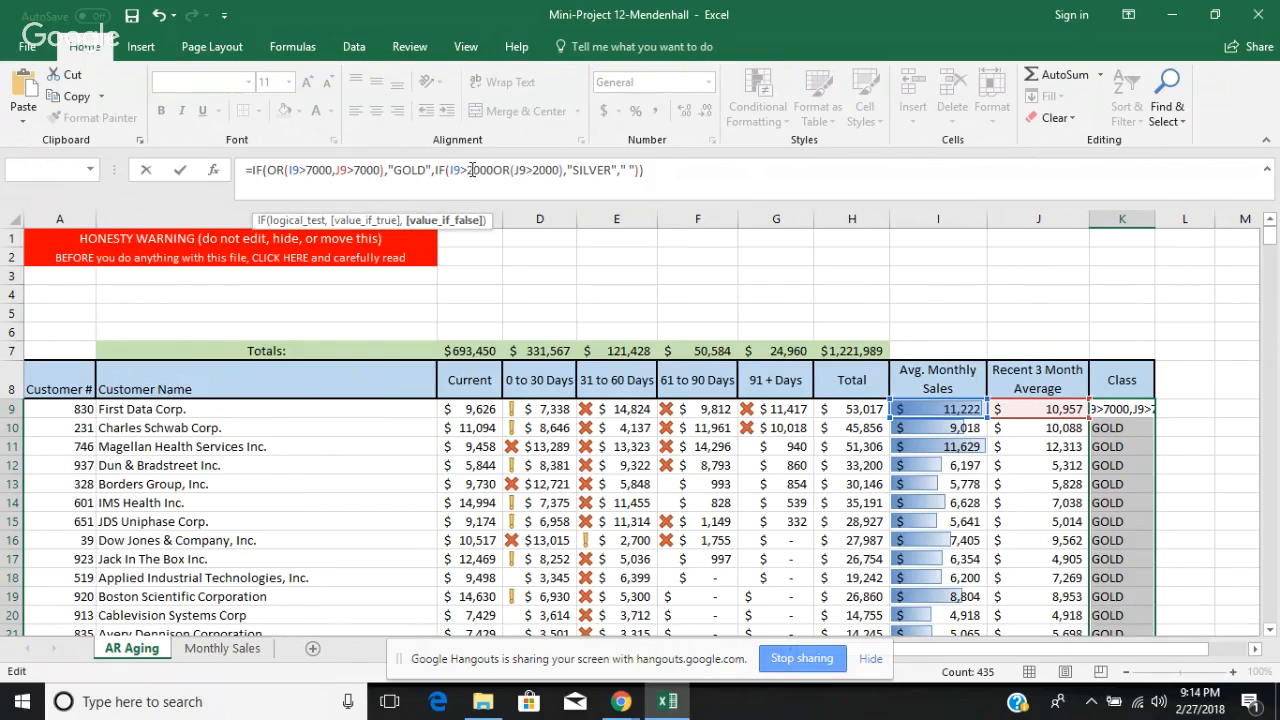
pyautogui.write('O')
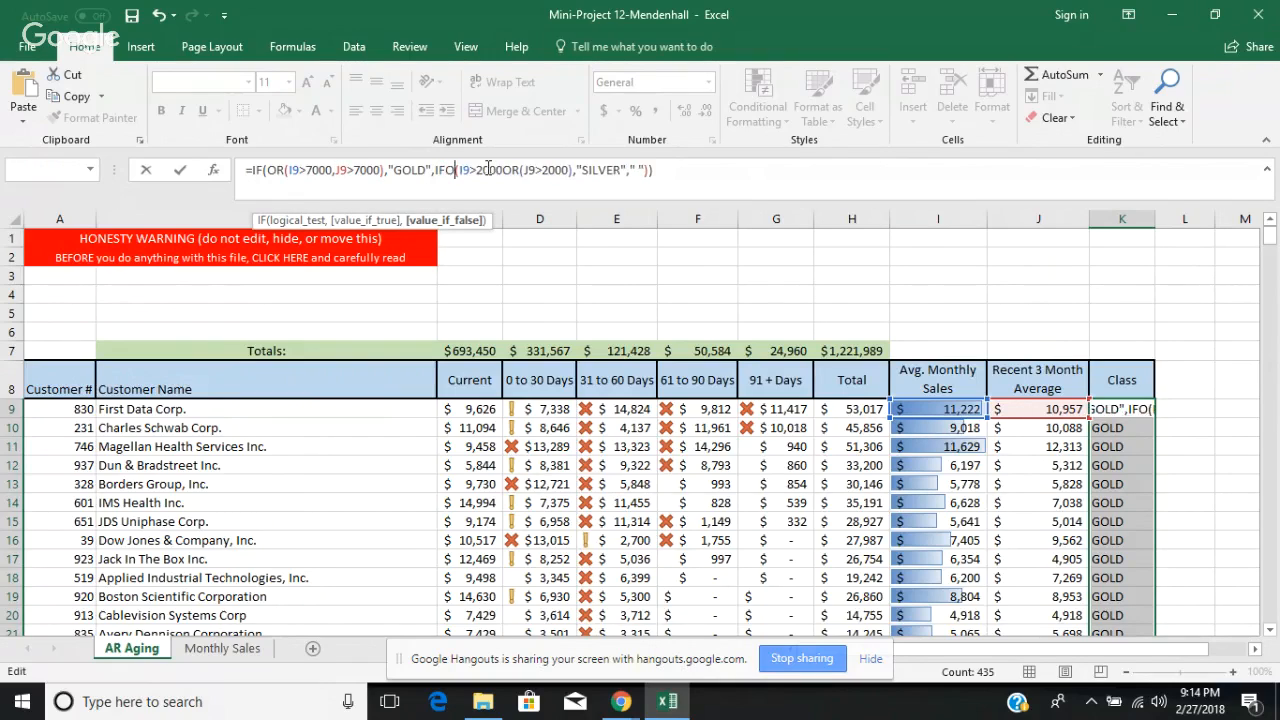
pyautogui.press('BackSpace')
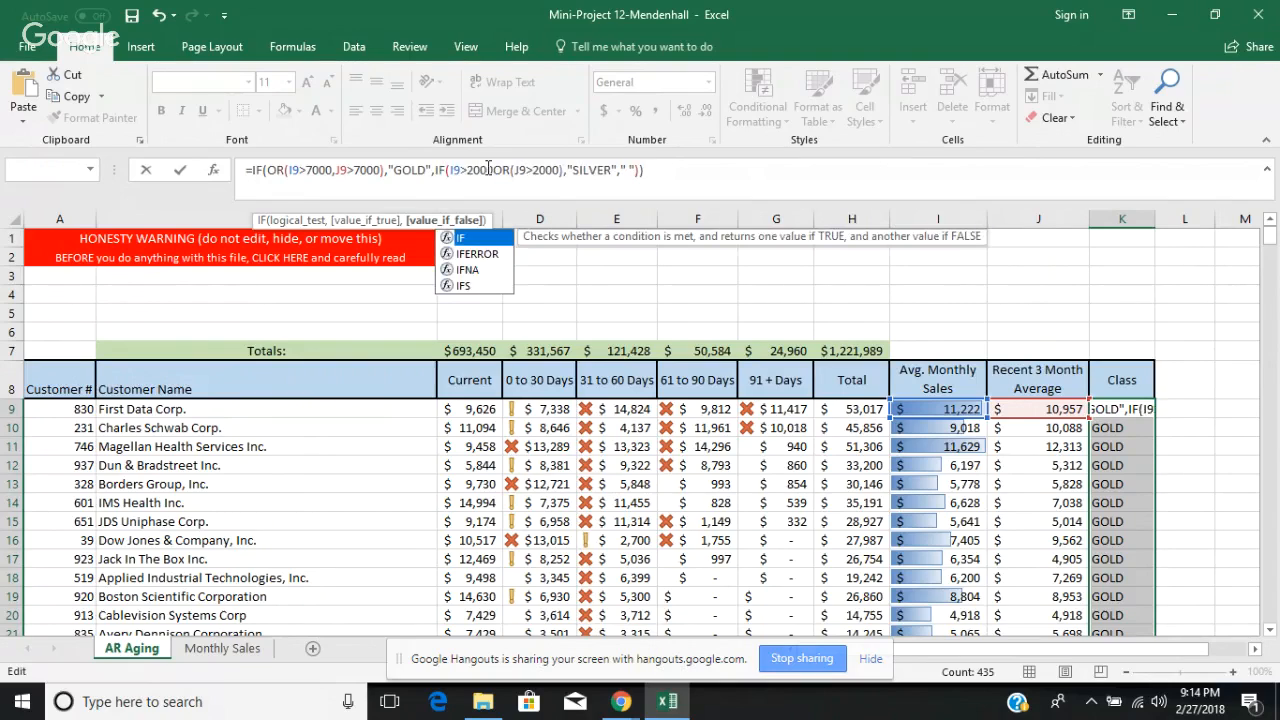
pyautogui.write('(O')
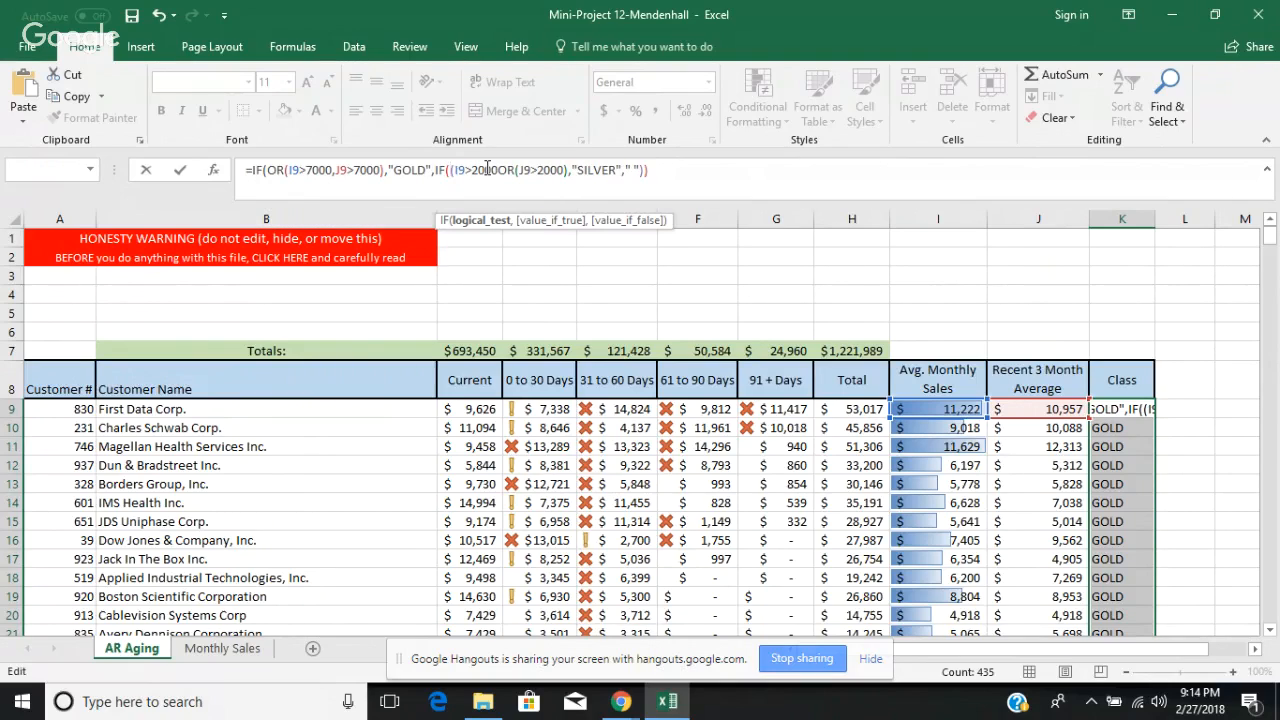
pyautogui.write('R')
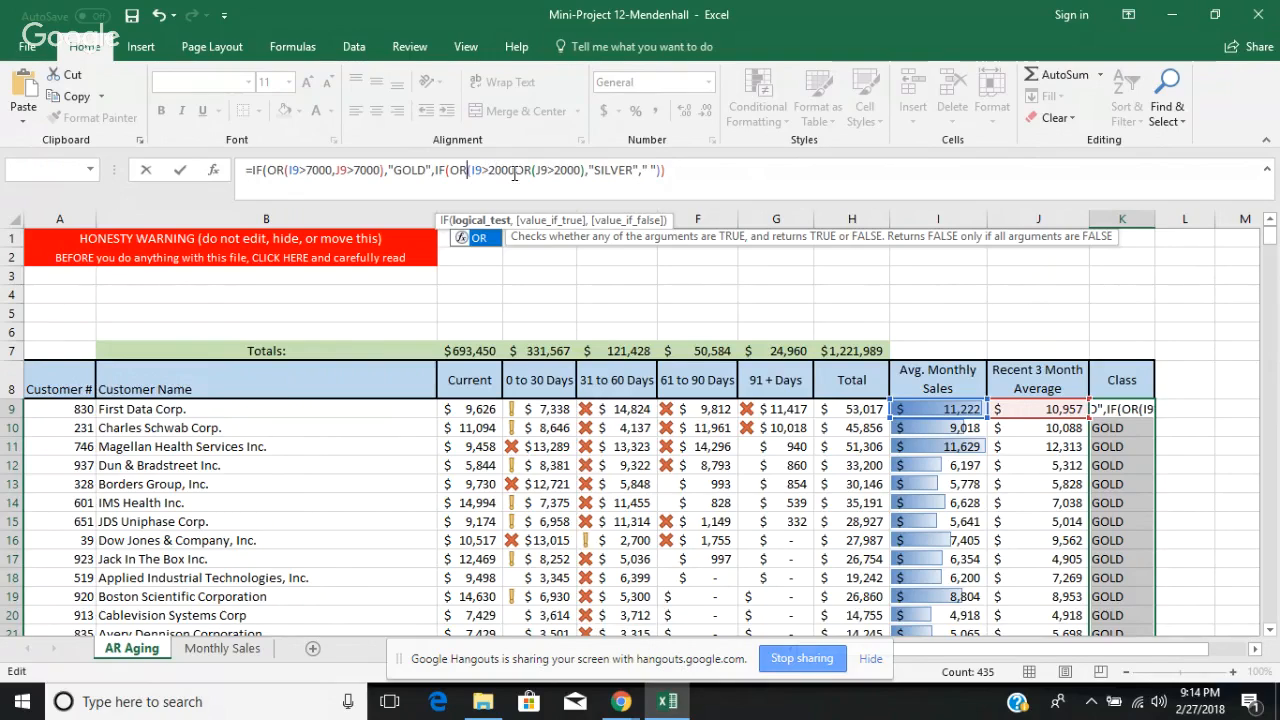
# Step: Replace the inner OR with a comma and change the second condition so the SILVER test reads OR(I9>2000,I9>2000)
pyautogui.click(532, 172)
pyautogui.press('BackSpace')
pyautogui.press('BackSpace')
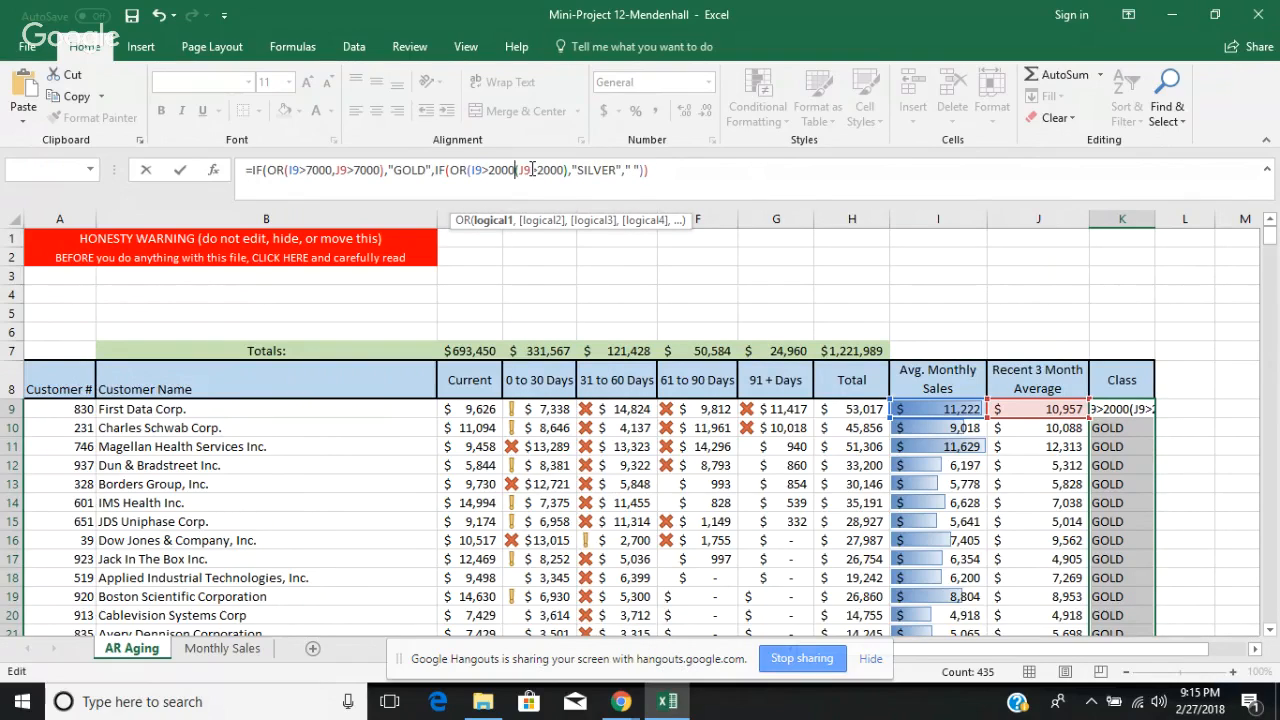
pyautogui.write(',')
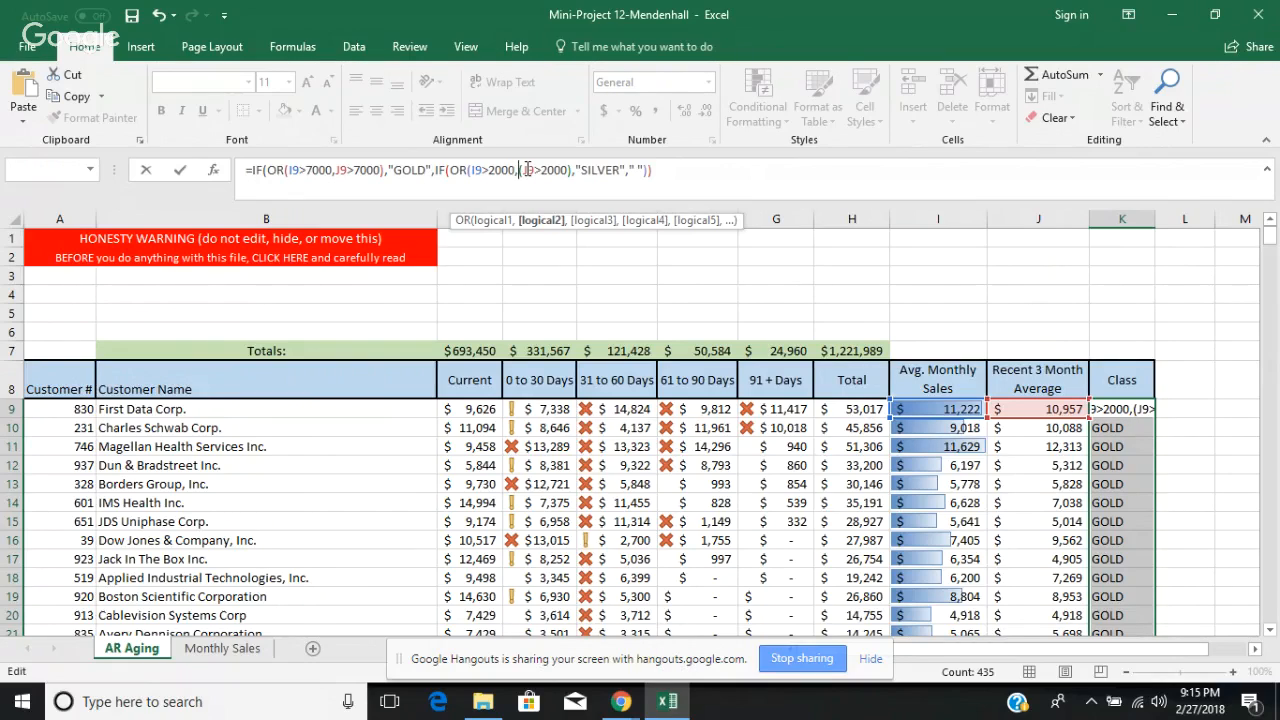
pyautogui.click(527, 170)
pyautogui.press('BackSpace')
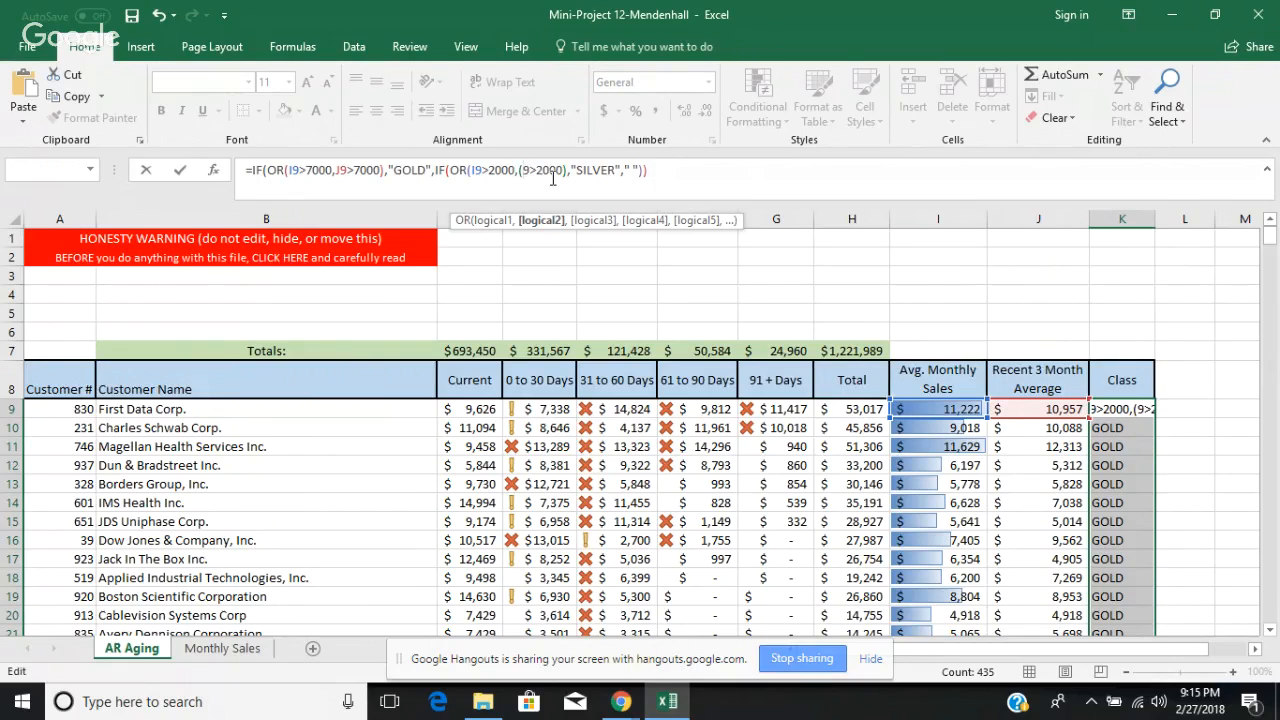
pyautogui.press('BackSpace')
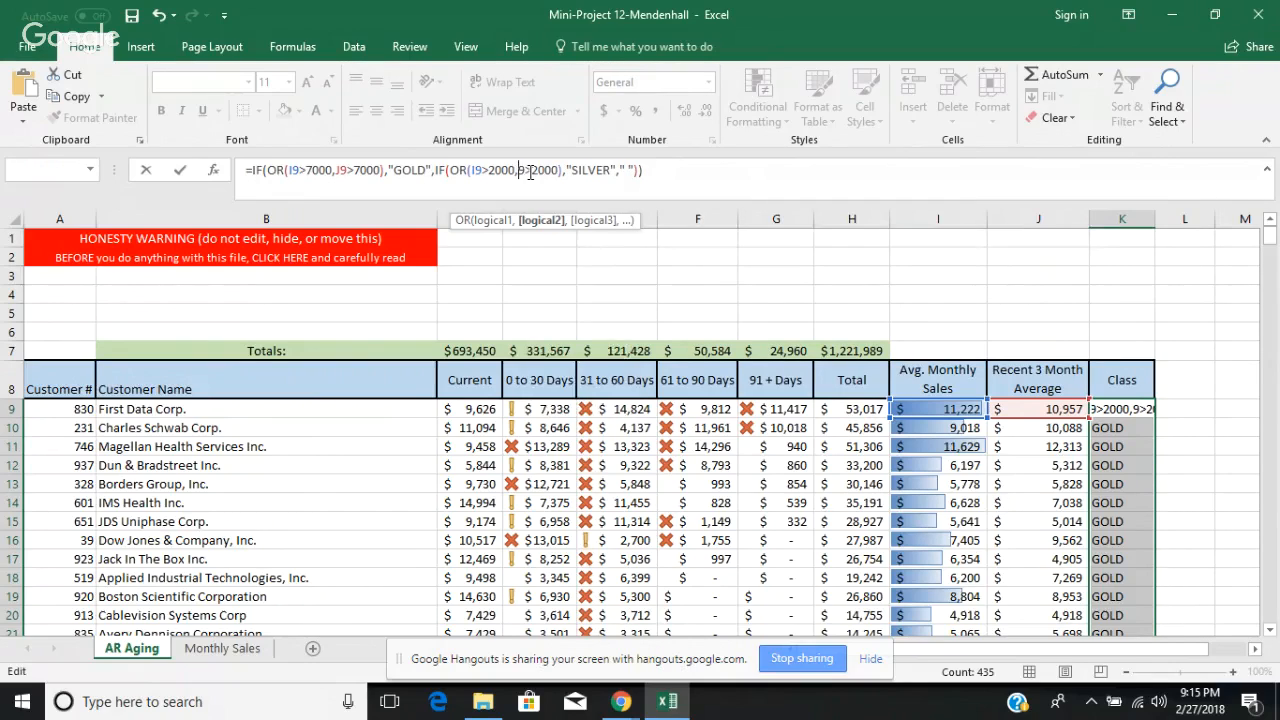
pyautogui.write('I')
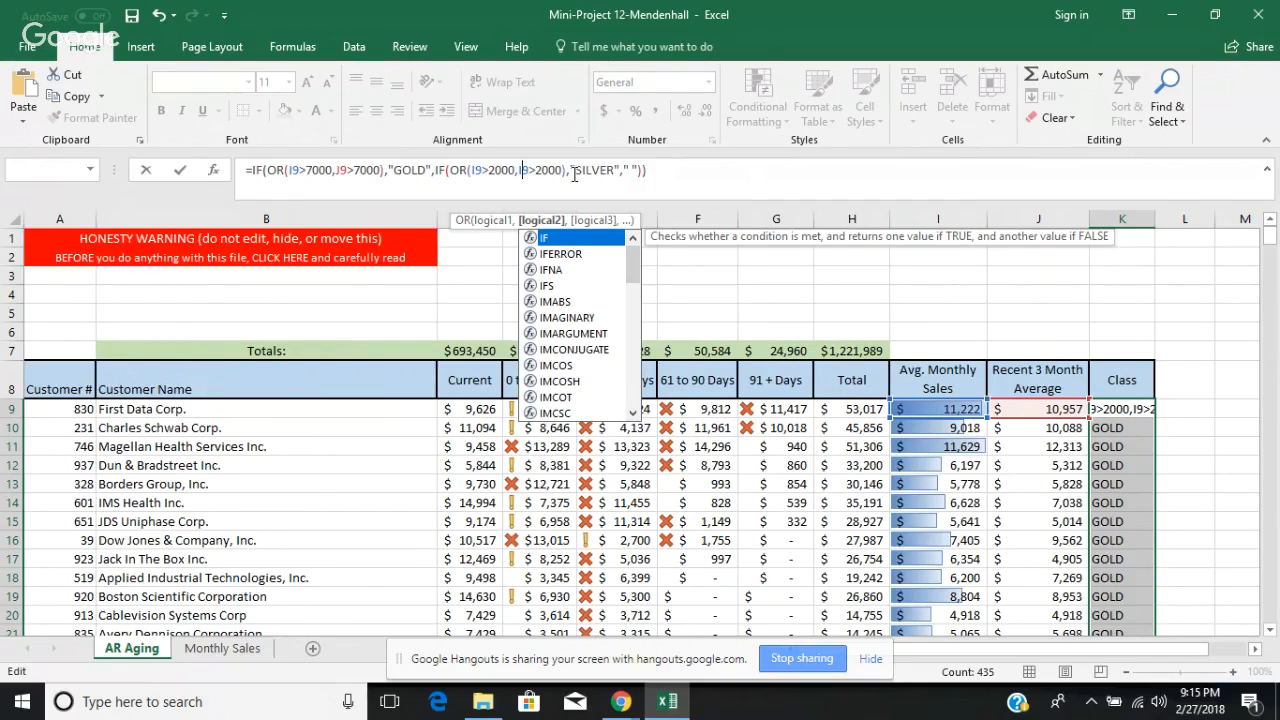
# Step: Enter the corrected GOLD/SILVER formula in K9 and fill it down the whole Class column
pyautogui.click(662, 174)
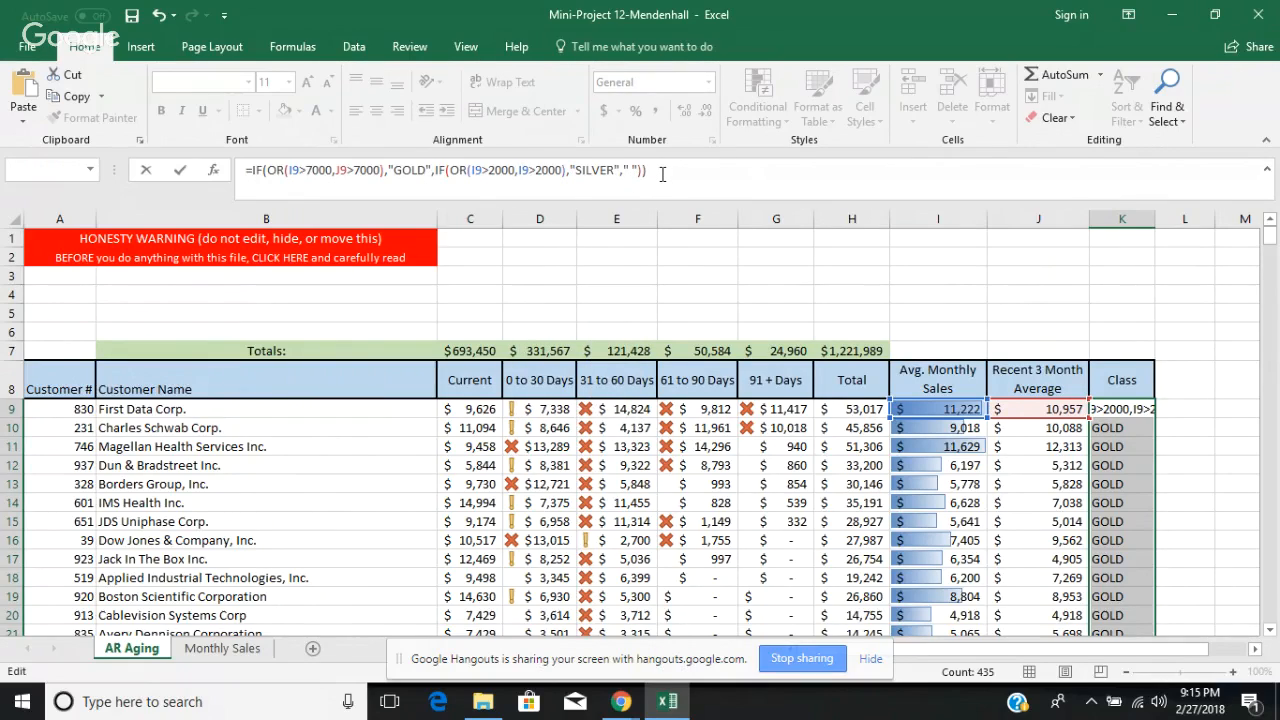
pyautogui.press('Return')
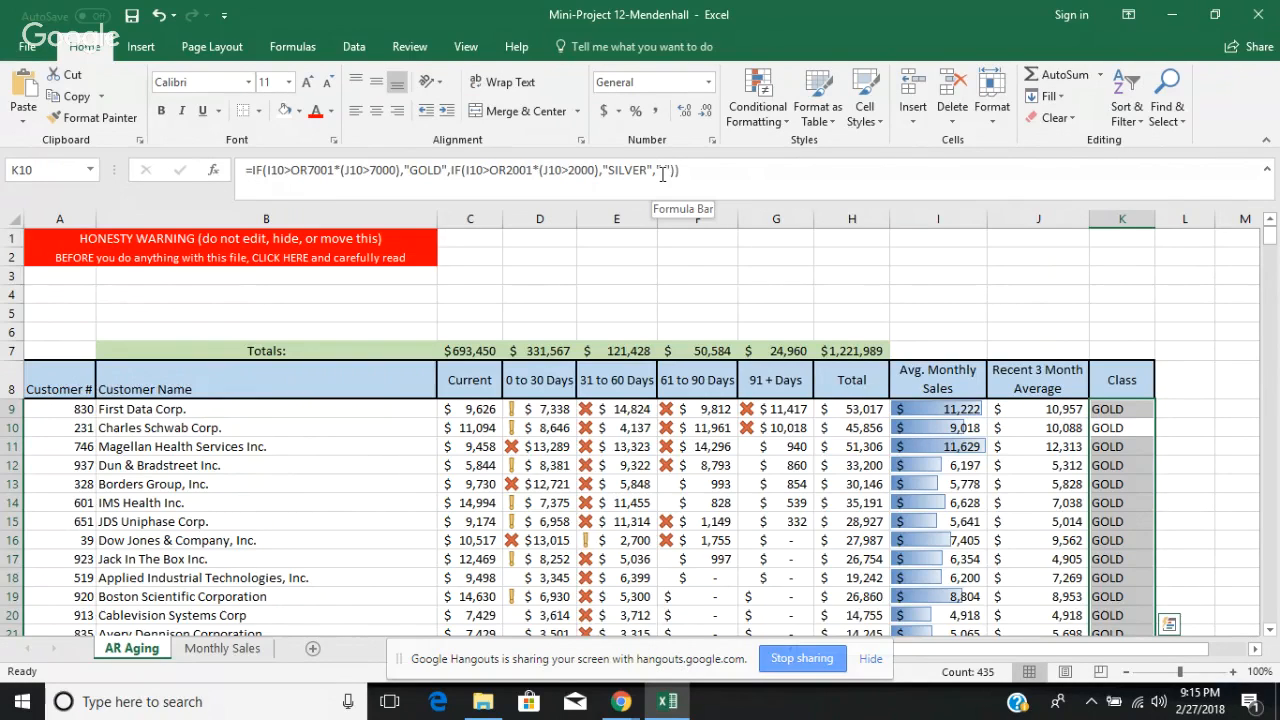
pyautogui.click(1146, 413)
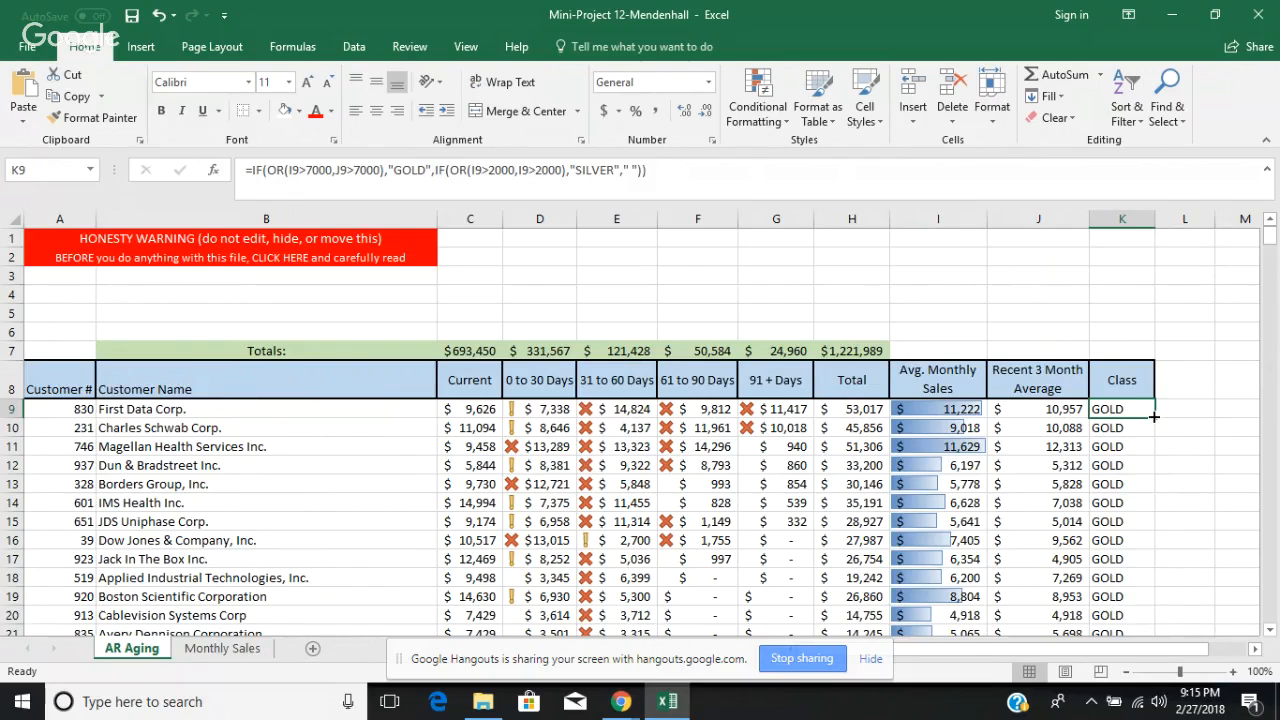
pyautogui.doubleClick(1153, 417)
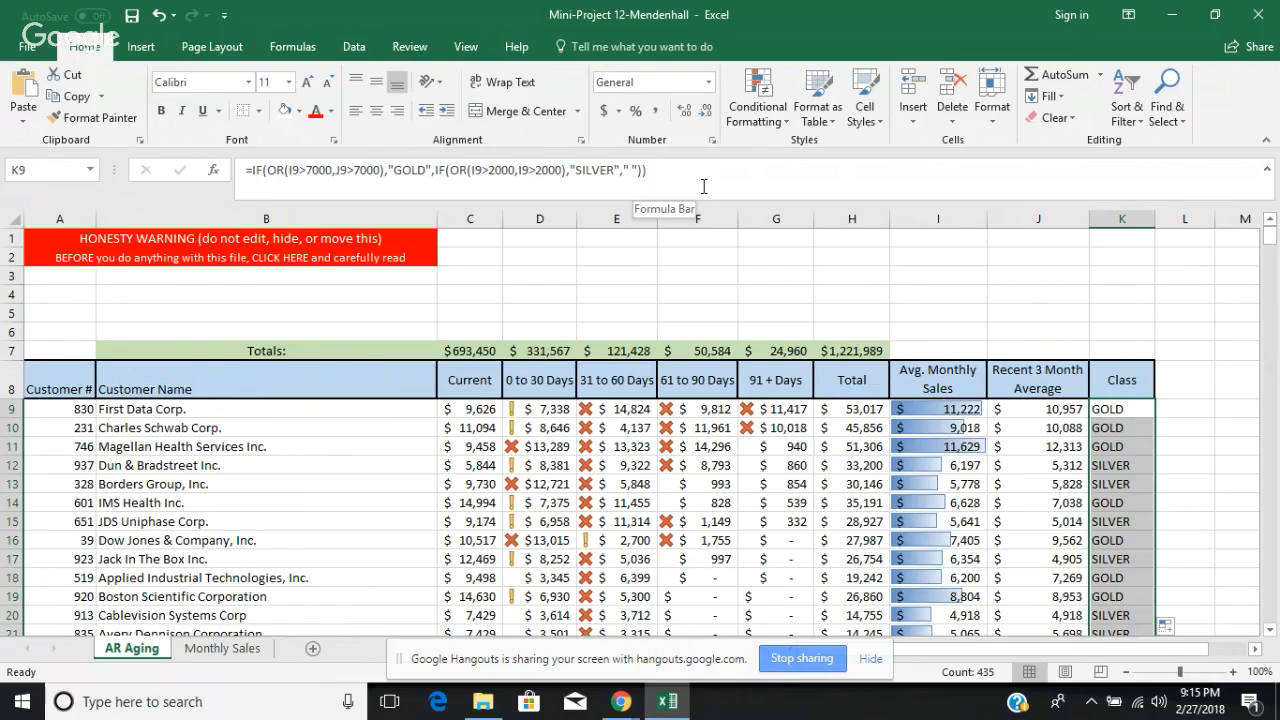
# Step: Examine the Avg. Monthly Sales lookup formula in I9, the data bar conditional formatting options, and the bars down the column
pyautogui.click(927, 413)
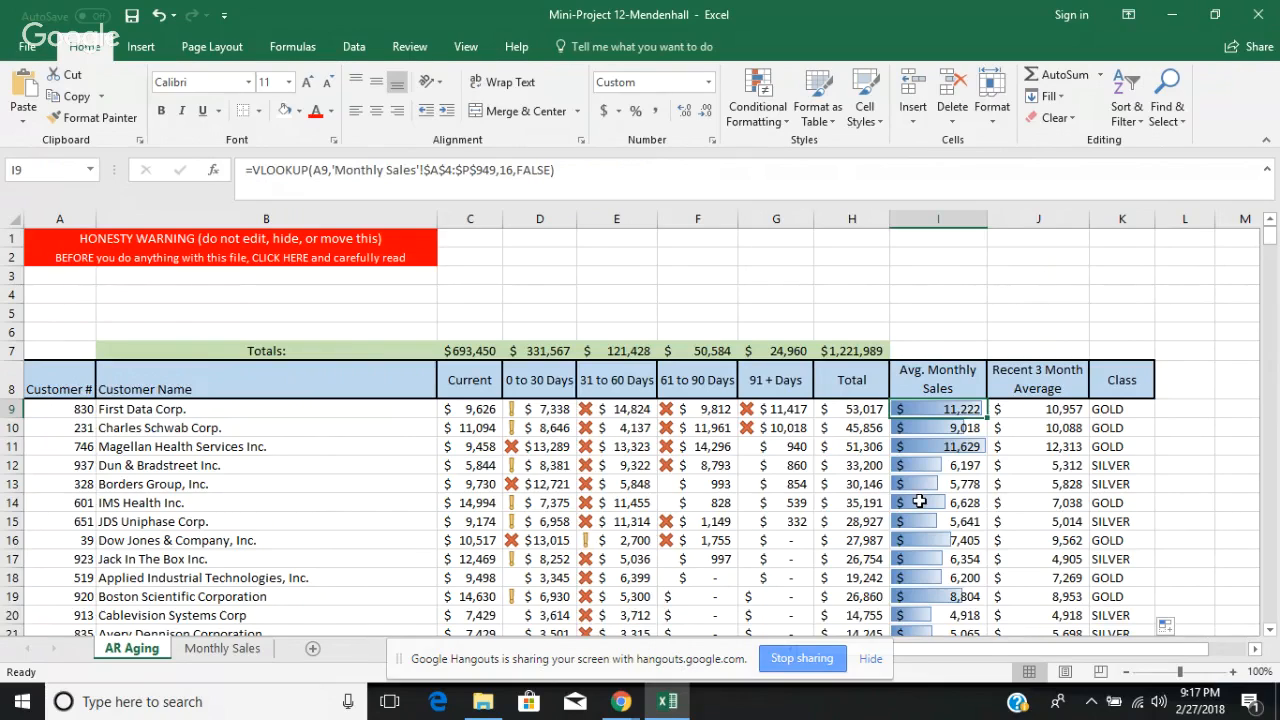
pyautogui.click(777, 121)
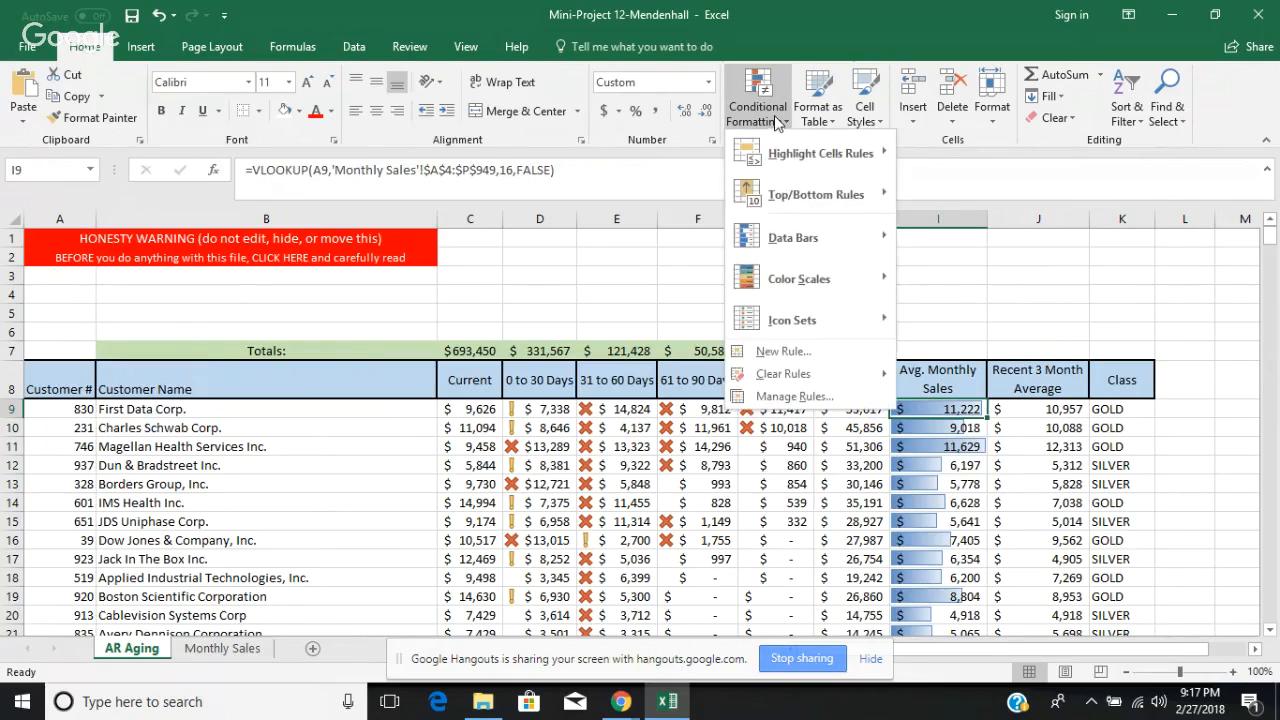
pyautogui.moveTo(822, 236)
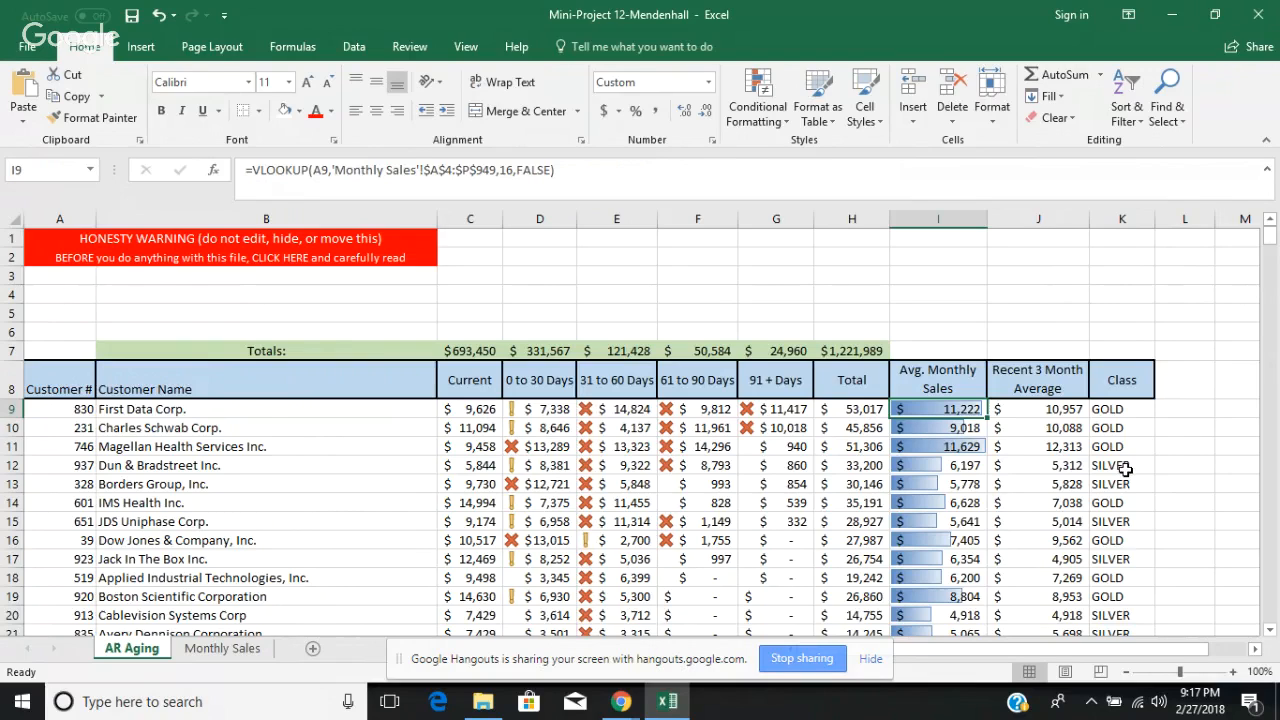
pyautogui.click(1270, 627)
pyautogui.click(1271, 628)
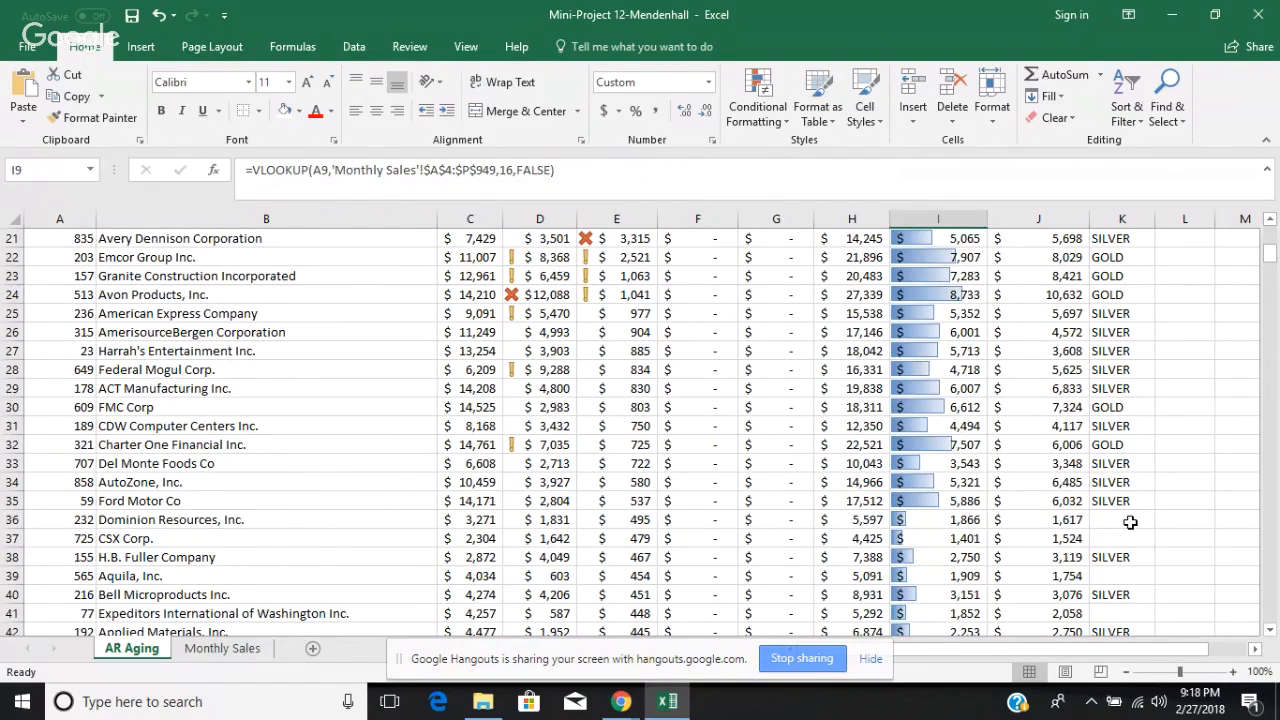
pyautogui.click(1270, 220)
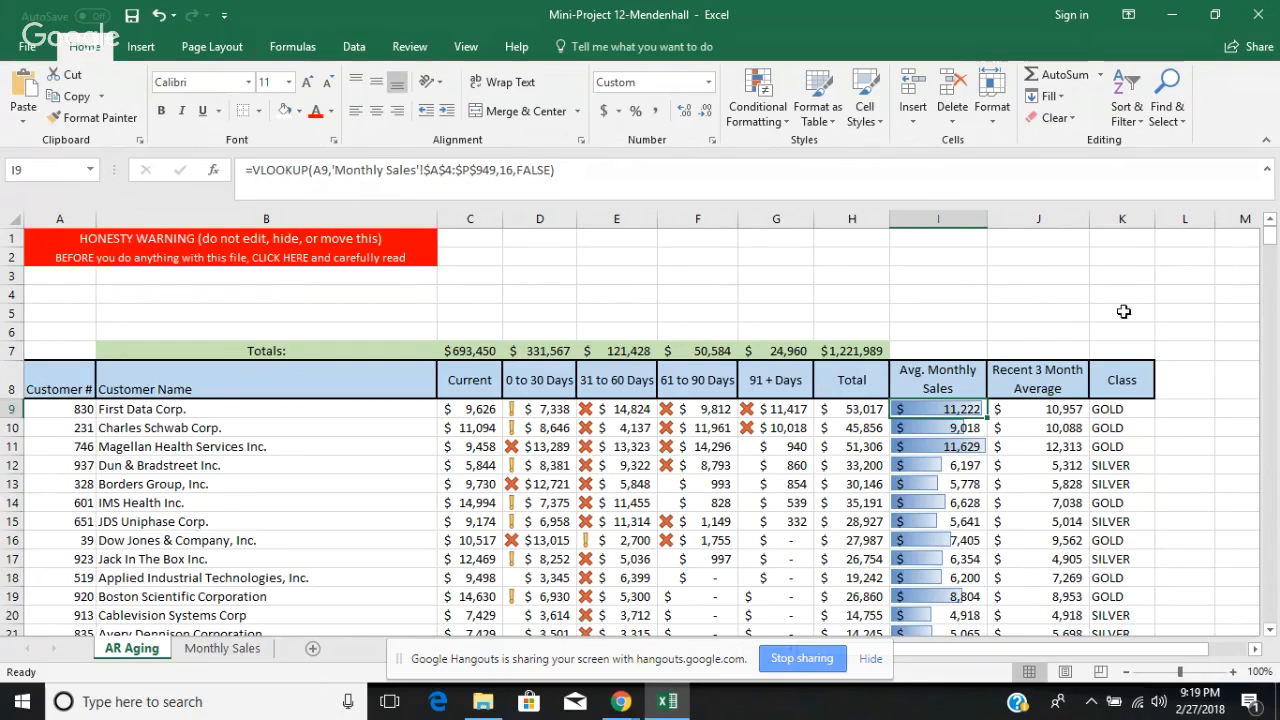
# Step: Review the Class formula in K9 and the full range of customer numbers in column A, ending on K9
pyautogui.click(1120, 410)
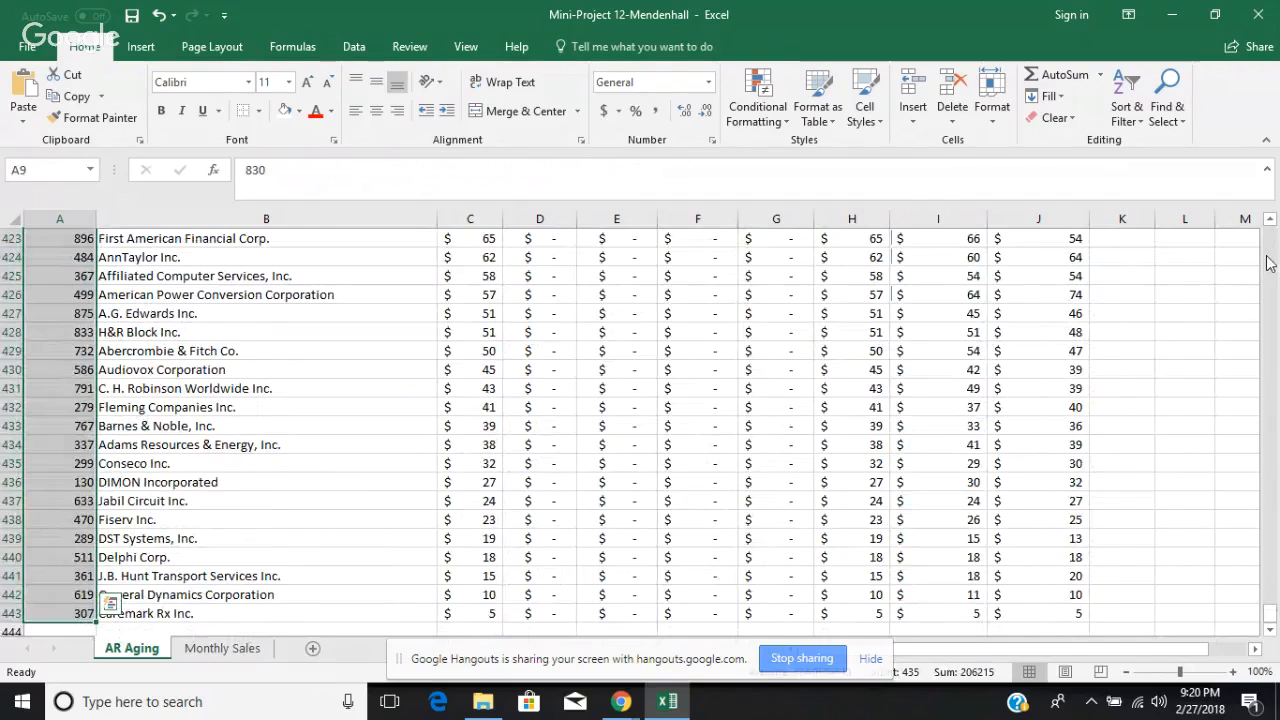
pyautogui.scroll(3, 1270, 222)
pyautogui.scroll(11, 1270, 222)
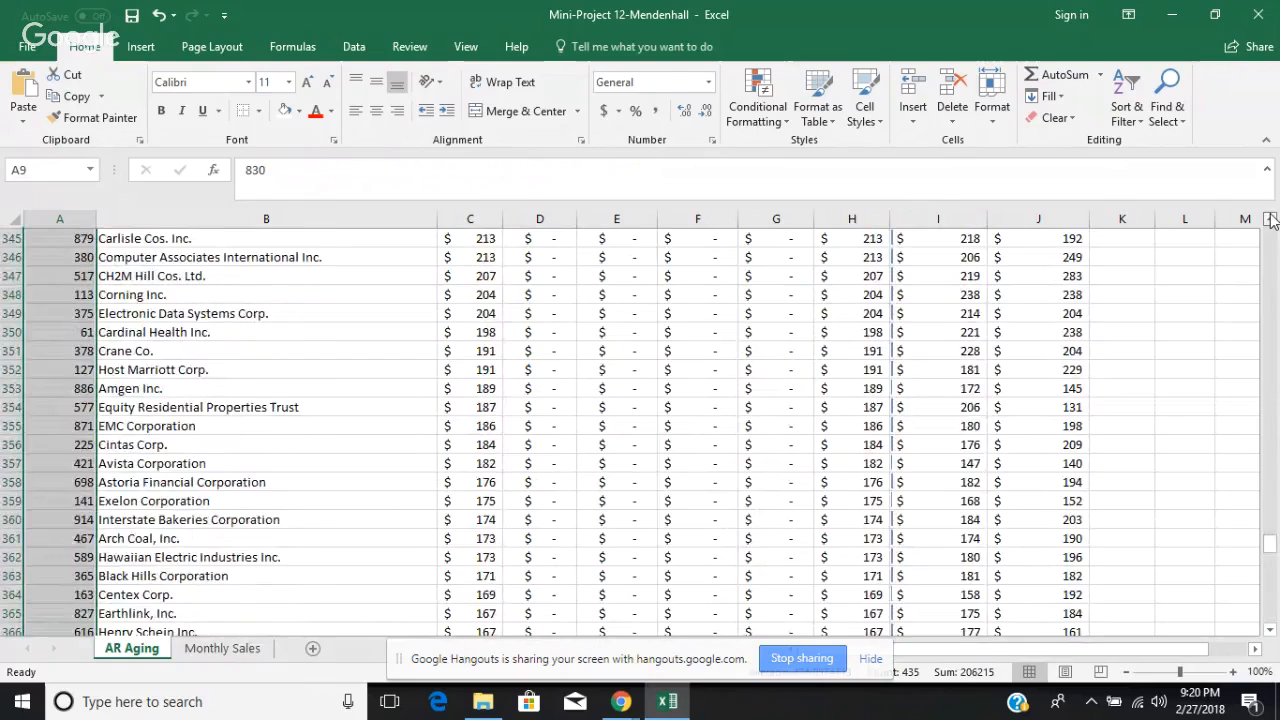
pyautogui.scroll(10, 1270, 222)
pyautogui.scroll(5, 1270, 222)
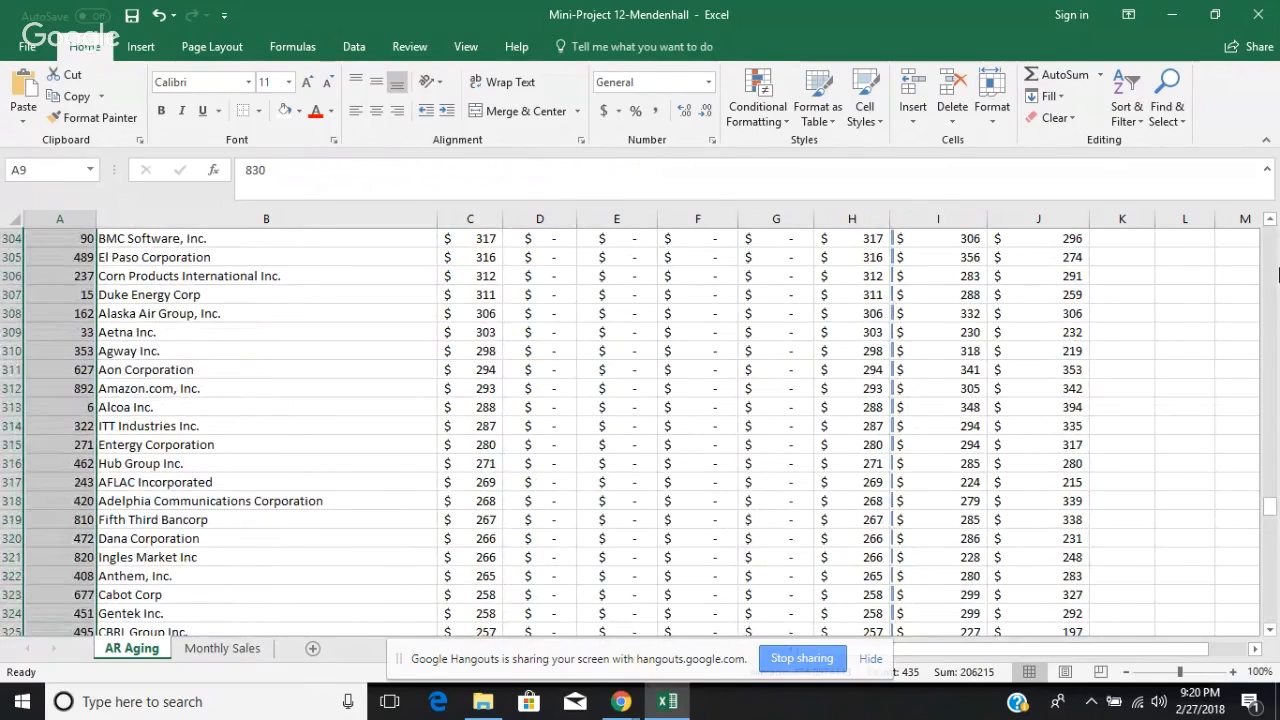
pyautogui.hotkey('ctrl', 'Home')
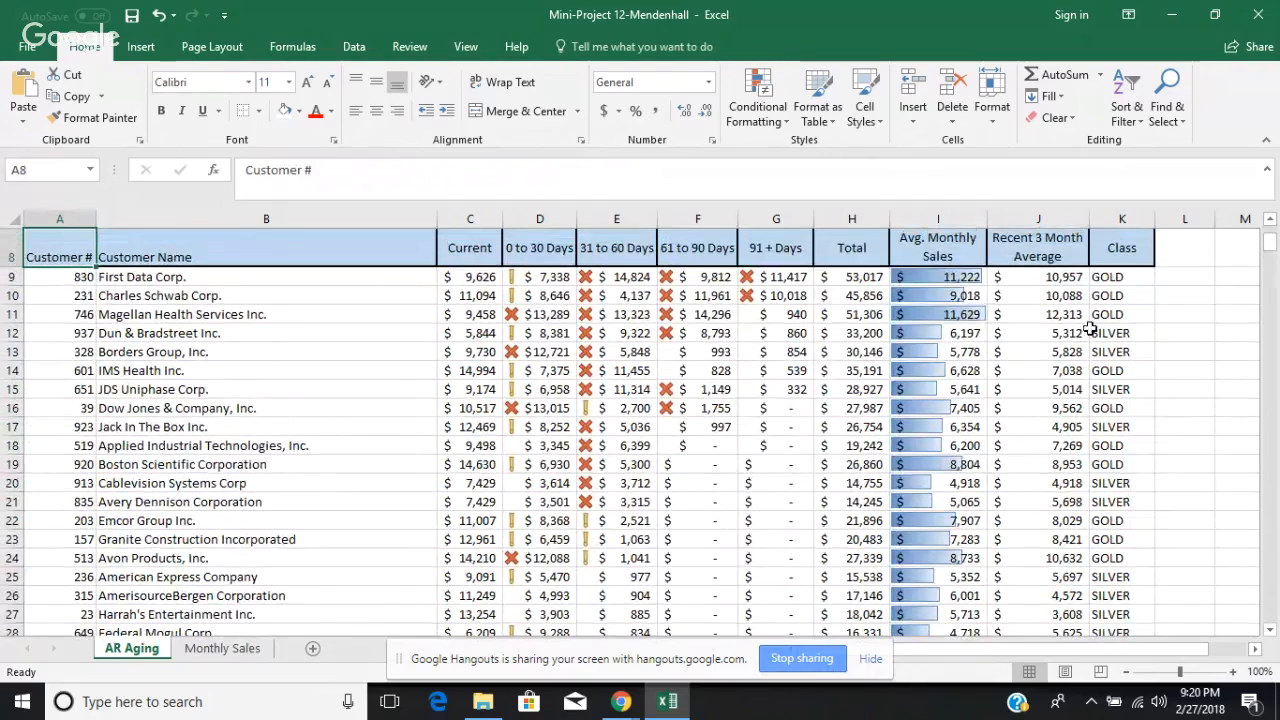
pyautogui.click(1126, 281)
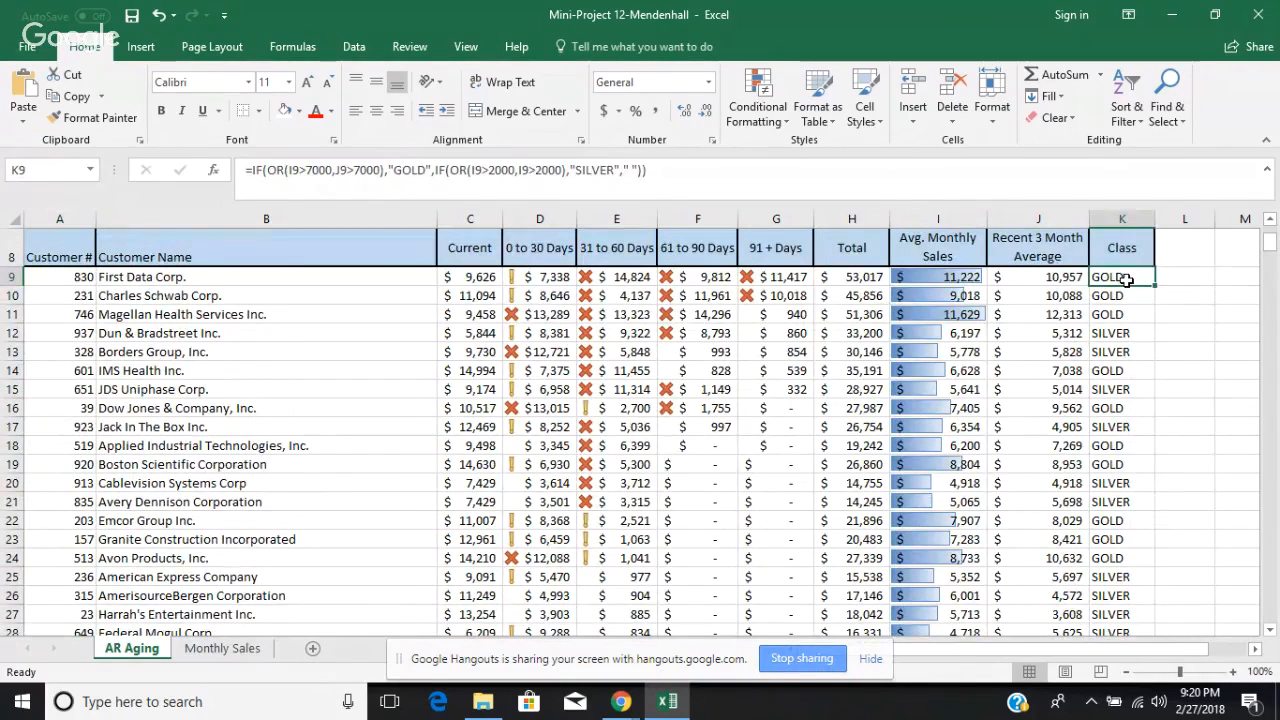
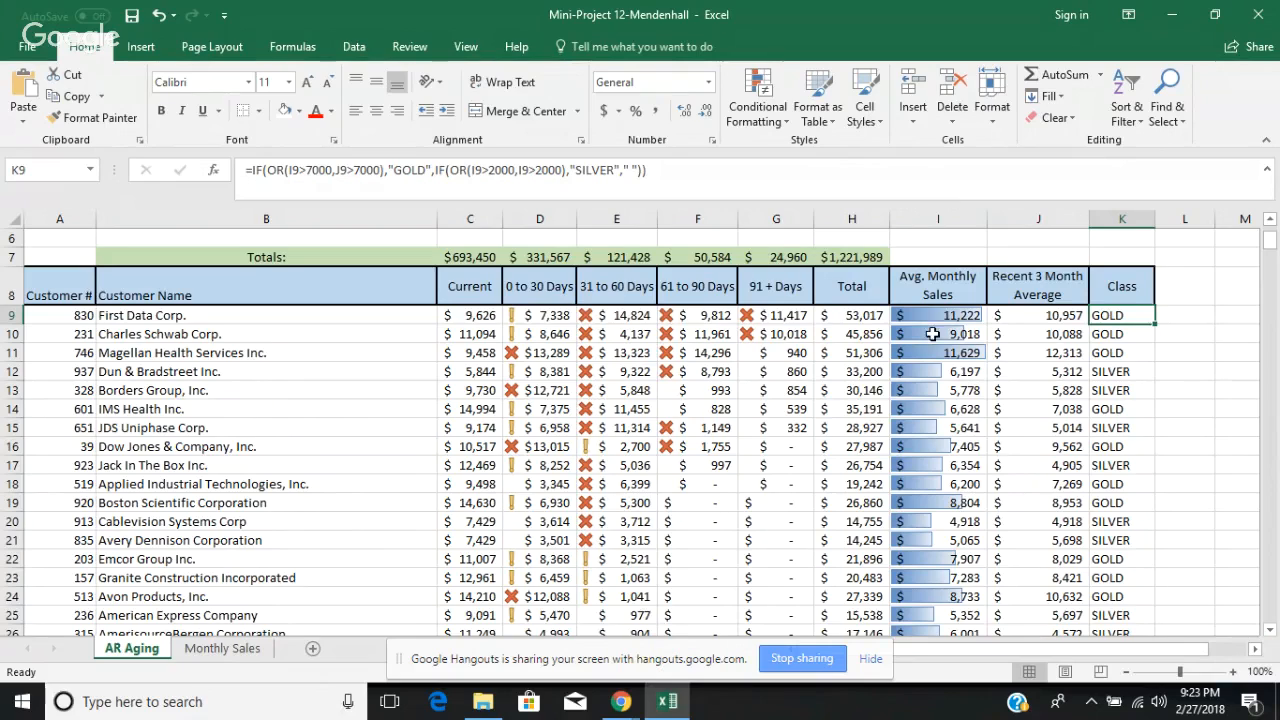
pyautogui.moveTo(637, 706)
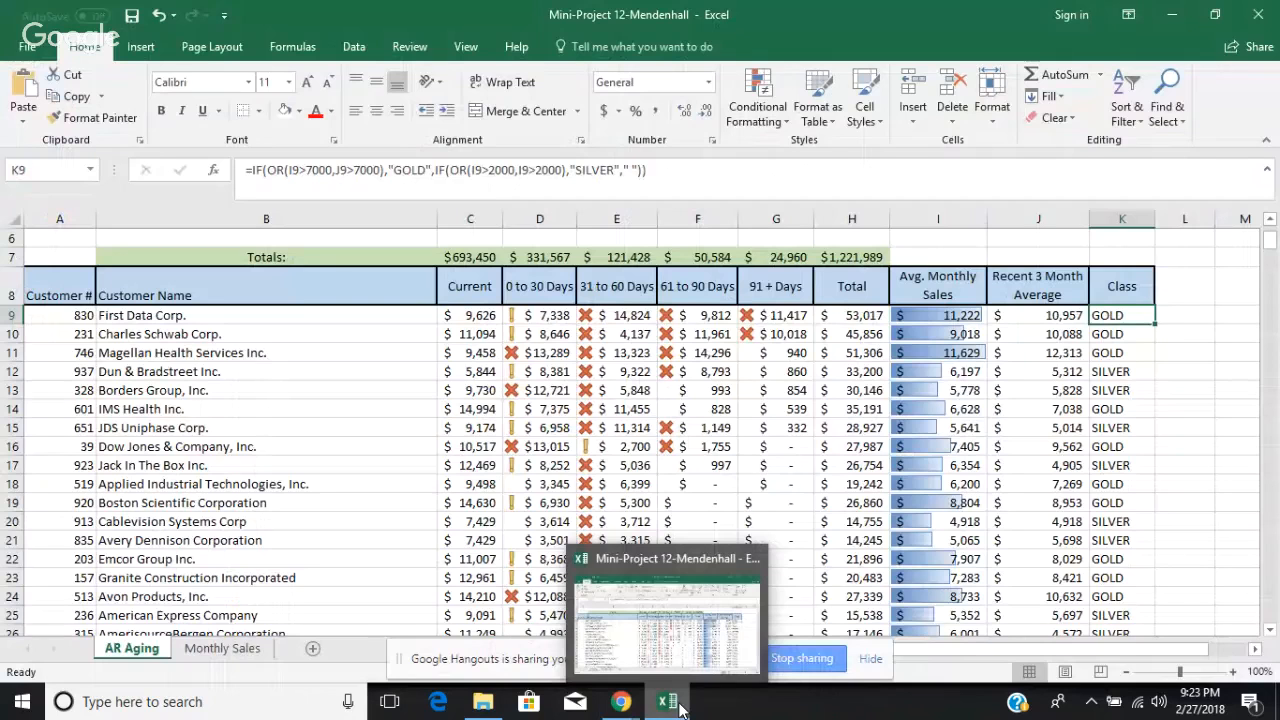
pyautogui.click(676, 705)
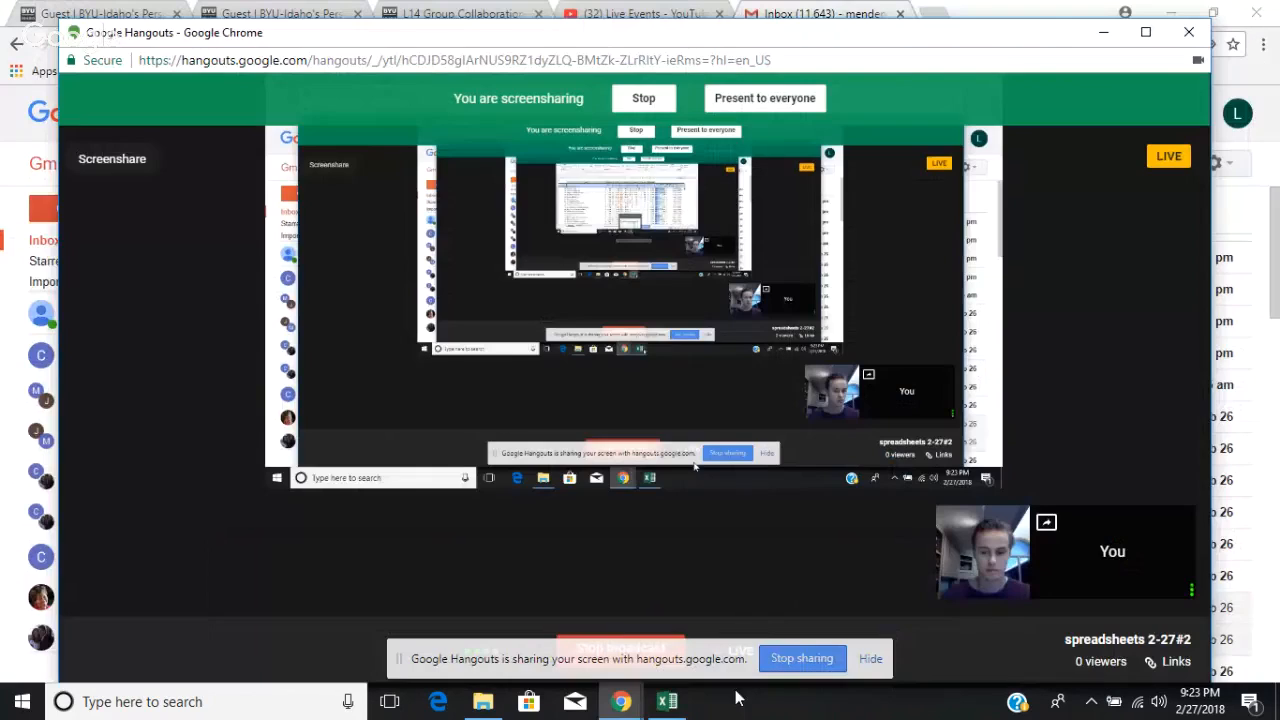
pyautogui.click(676, 705)
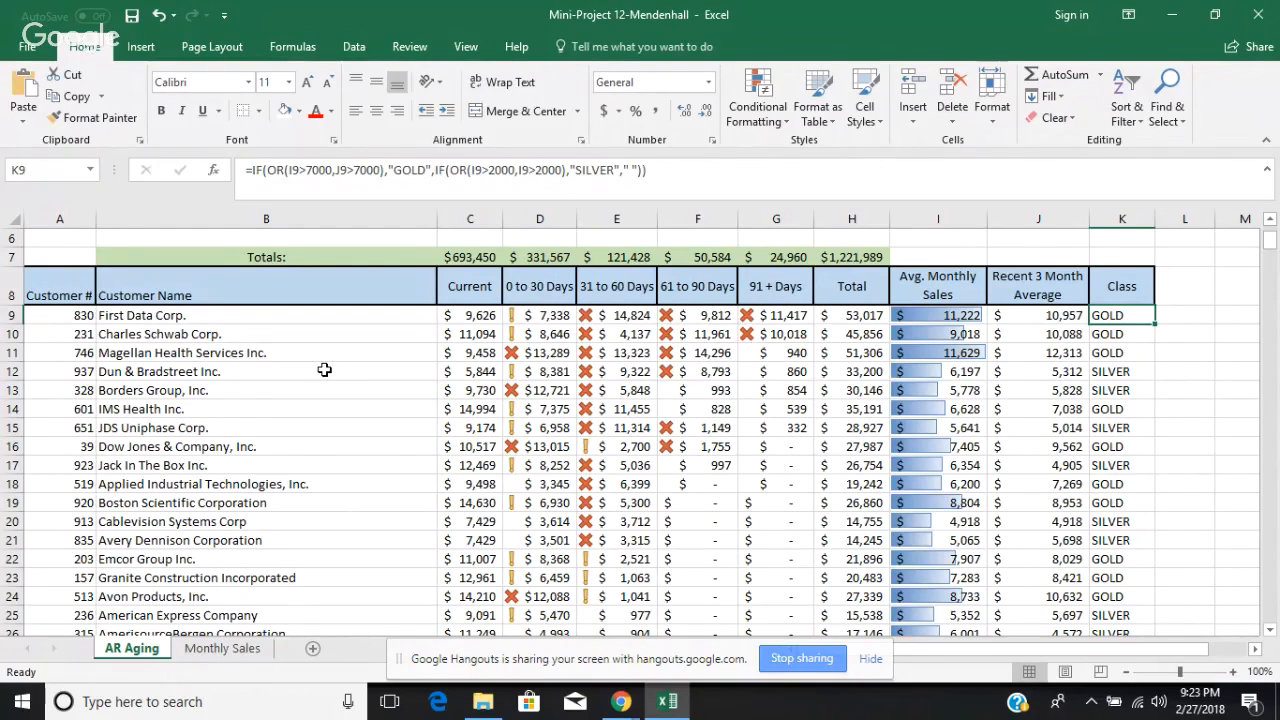
# Step: Try to select the customer numbers, customer names and Class cells together from row 9 down
pyautogui.click(83, 318)
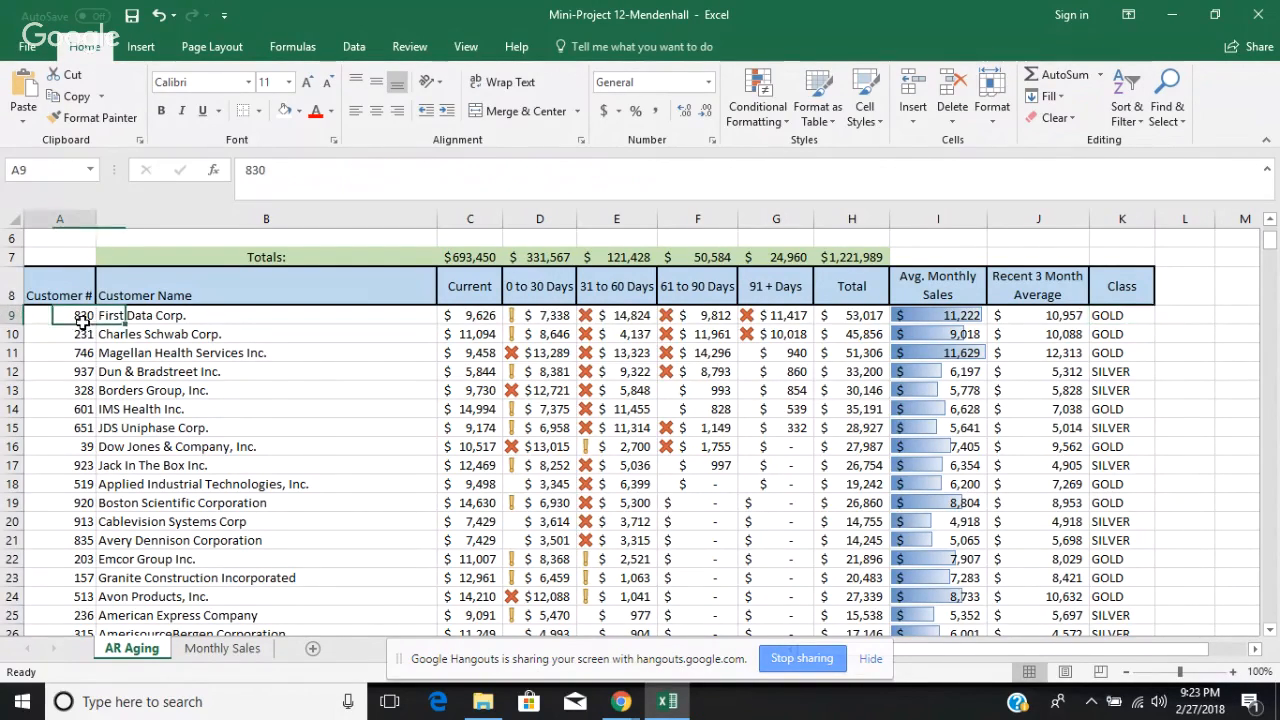
pyautogui.hotkey('ctrl', 'shift', 'Down')
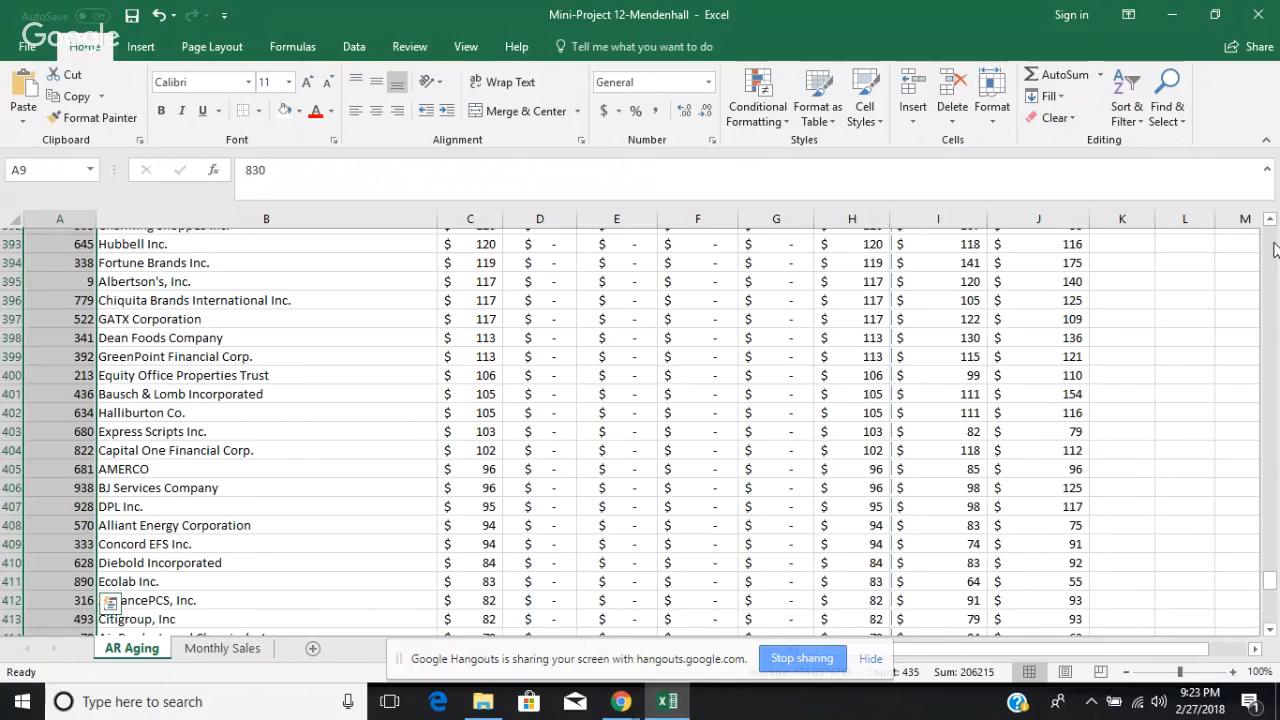
pyautogui.scroll(20, 1274, 249)
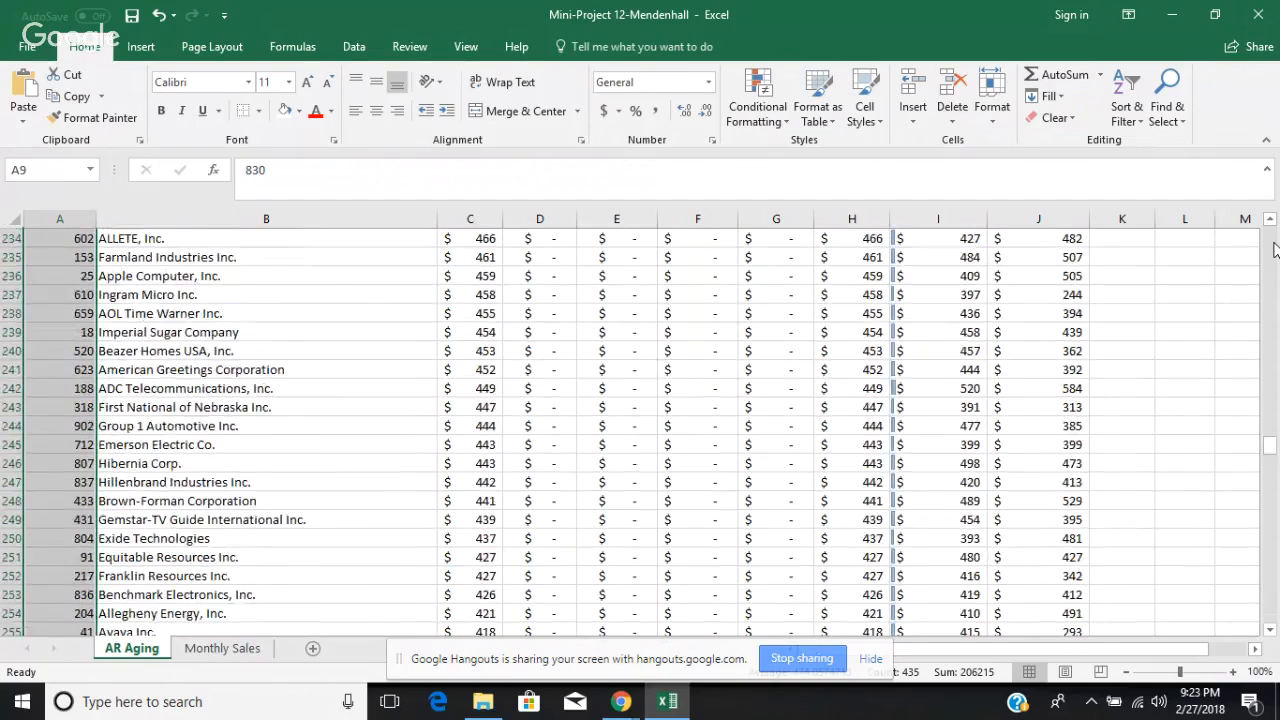
pyautogui.scroll(20, 1274, 249)
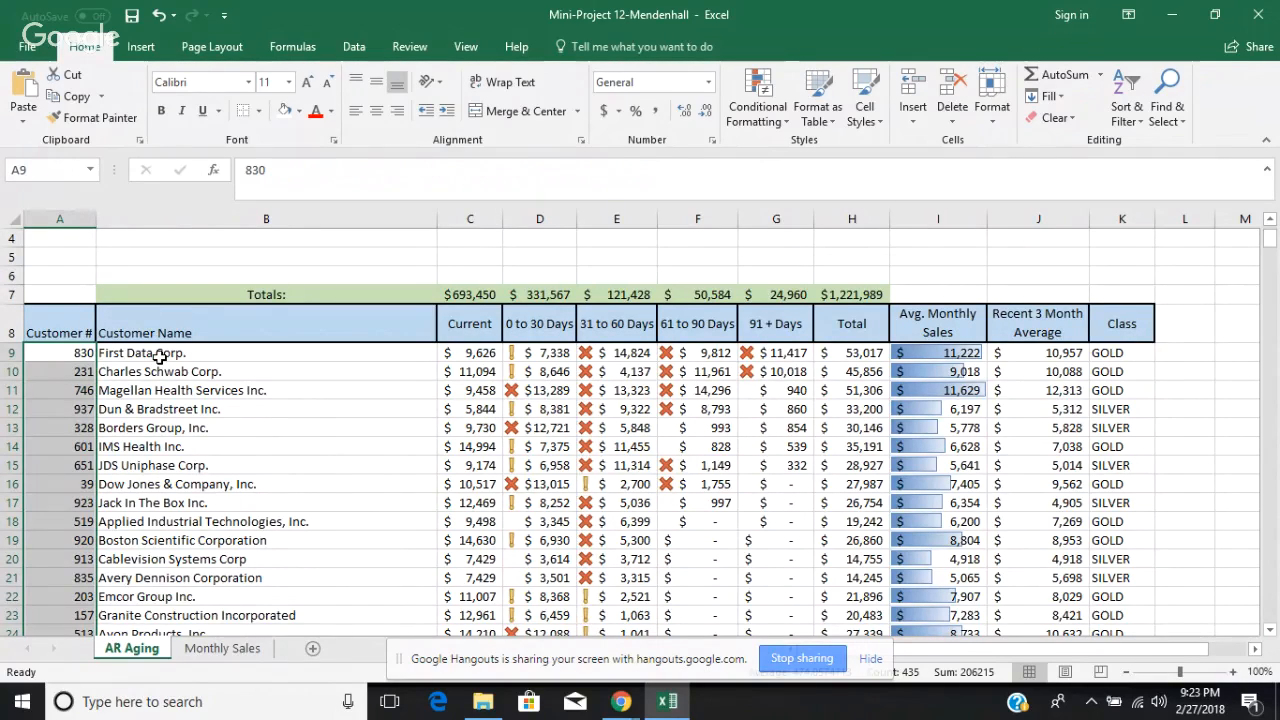
pyautogui.click(160, 357)
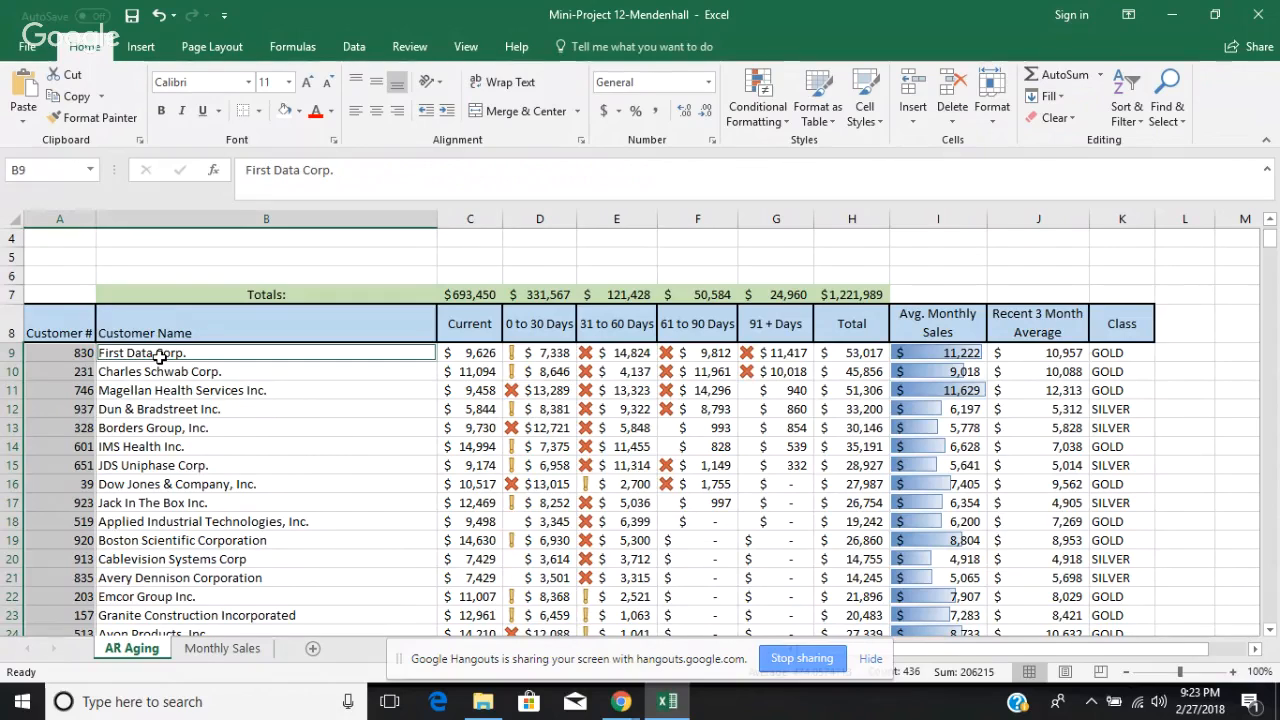
pyautogui.hotkey('ctrl', 'shift', 'Down')
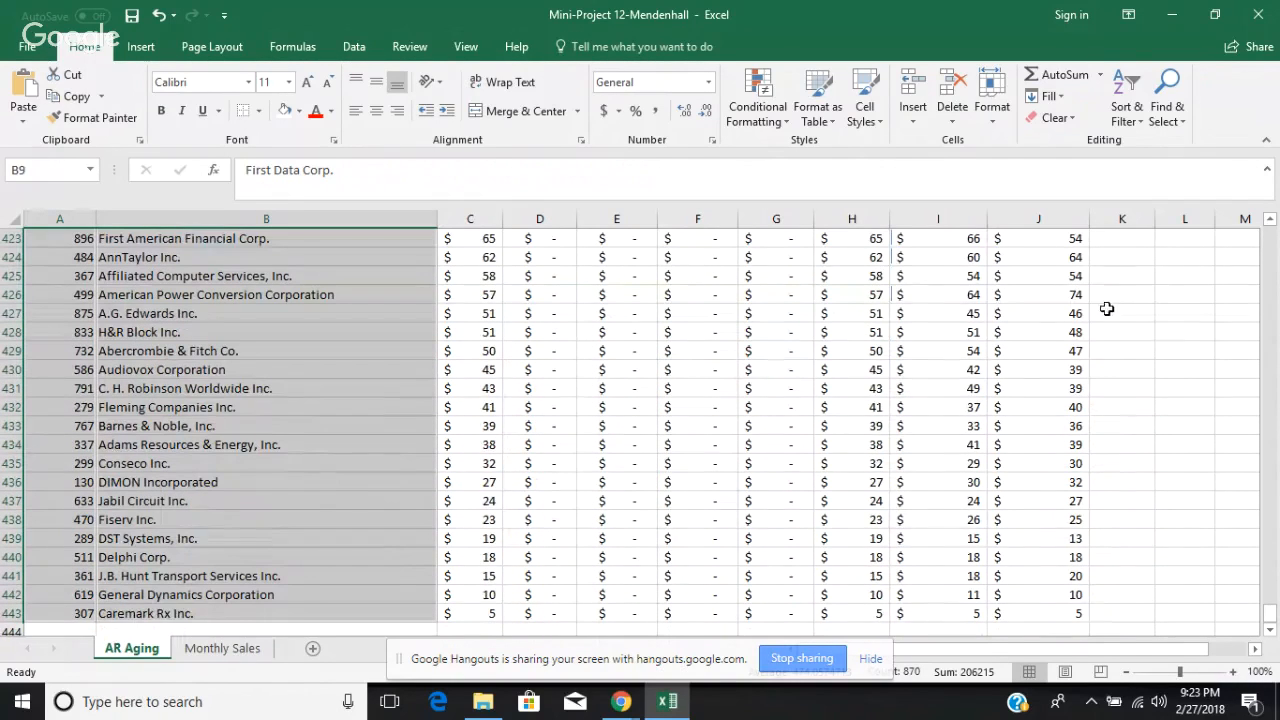
pyautogui.scroll(7, 1272, 257)
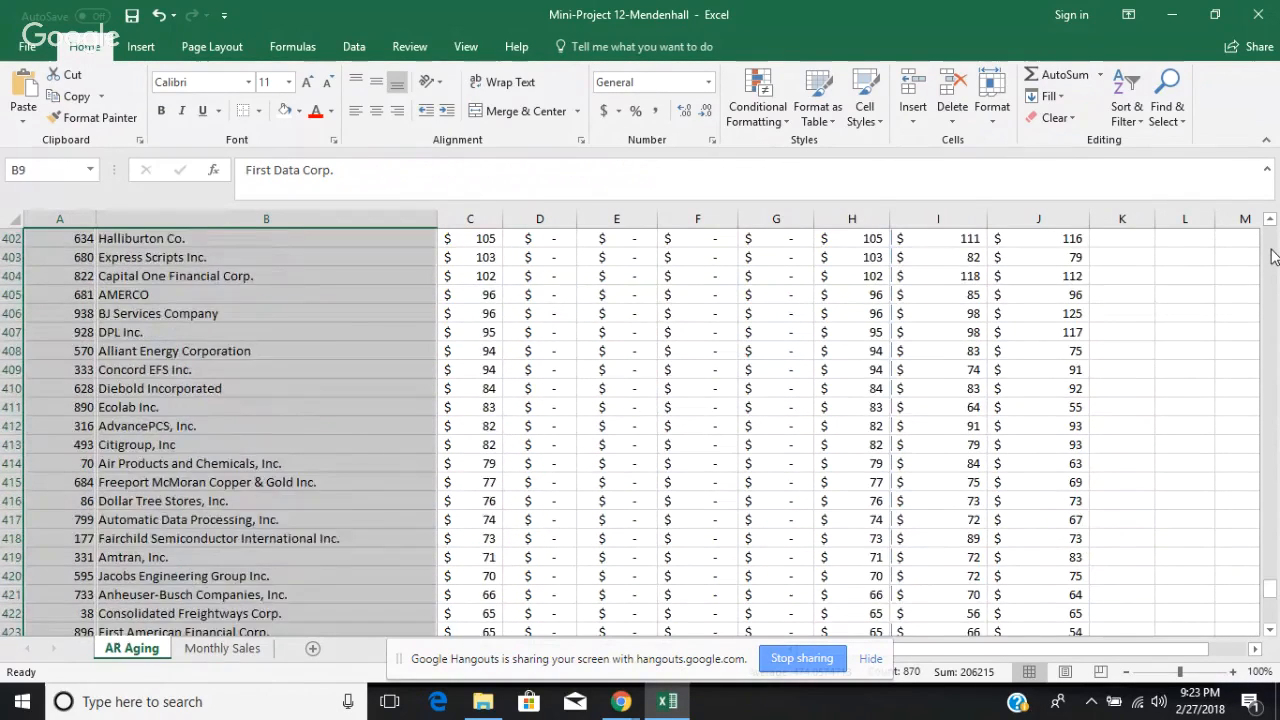
pyautogui.scroll(20, 1272, 257)
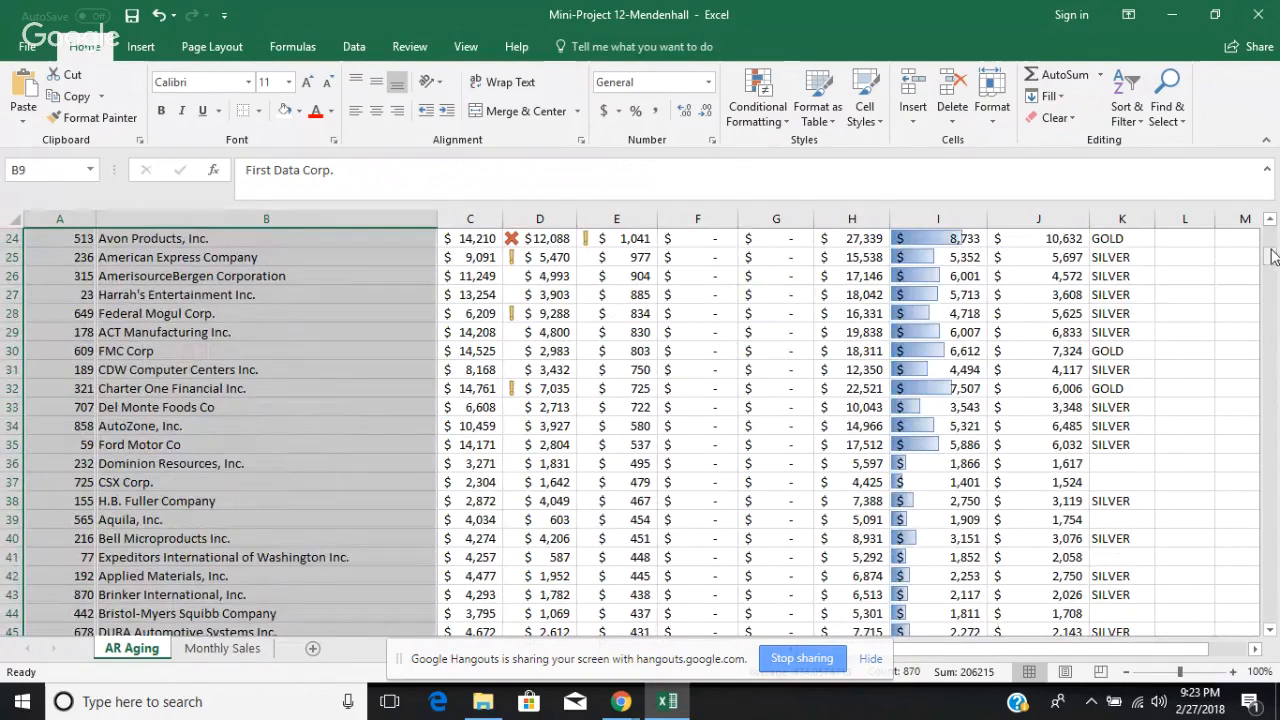
pyautogui.click(1269, 221)
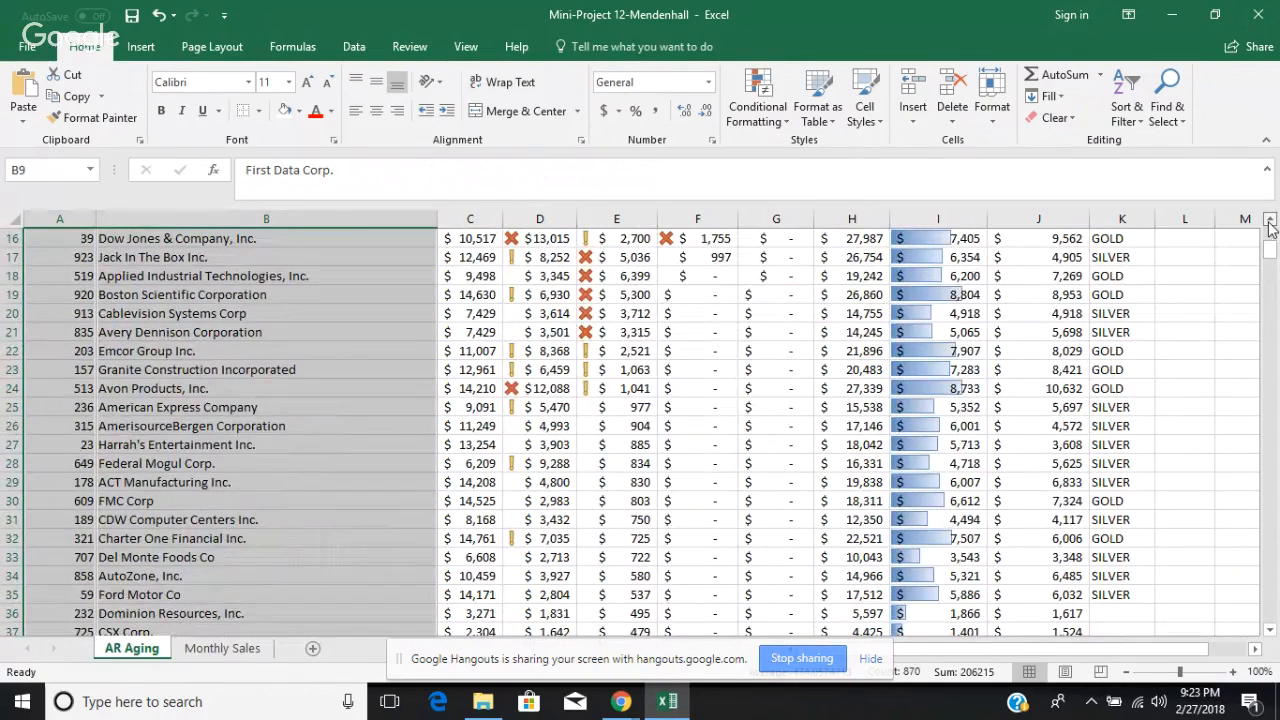
pyautogui.click(1269, 221)
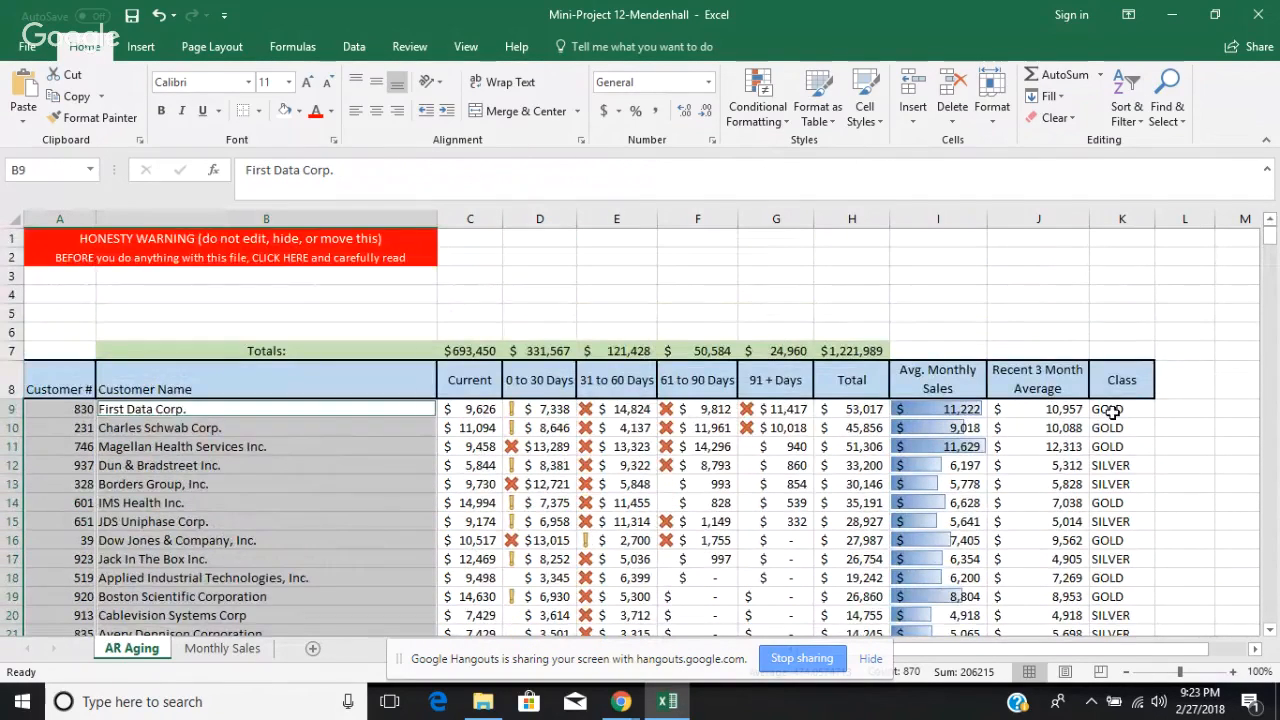
pyautogui.click(1113, 412)
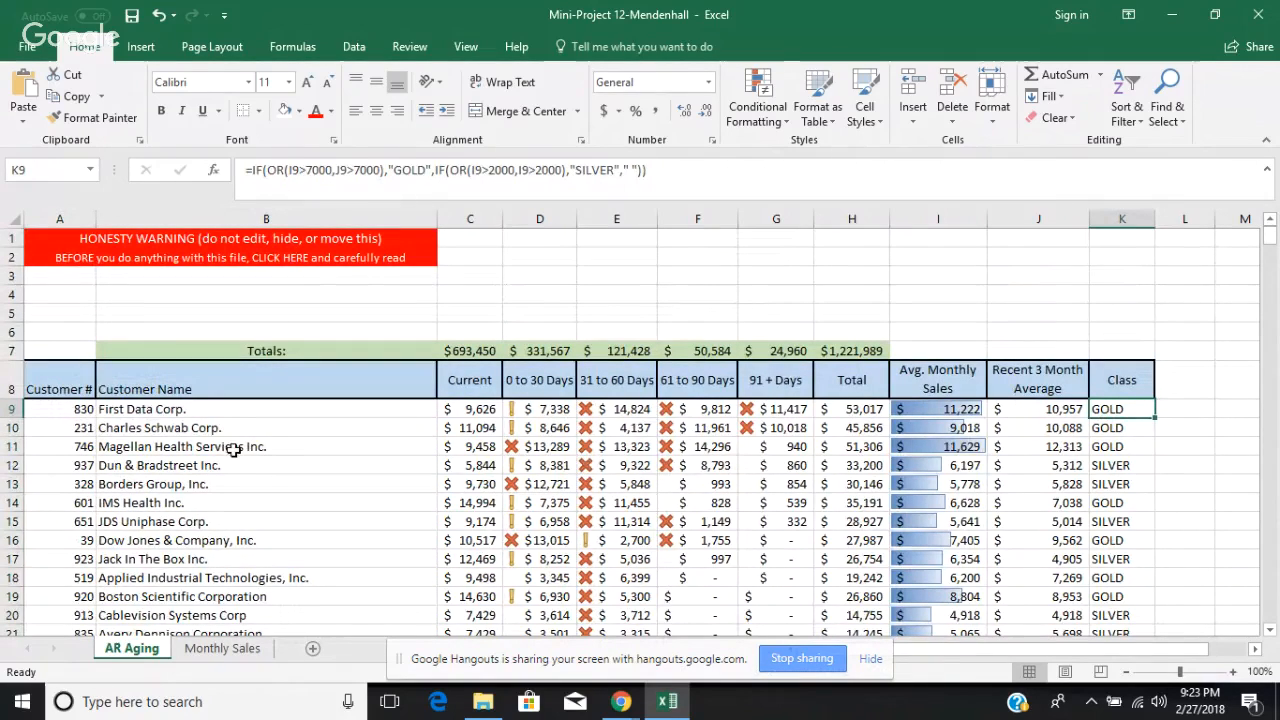
# Step: Select all customer numbers and names in columns A and B plus the Class cells in column K, from row 9 to row 443
pyautogui.click(75, 409)
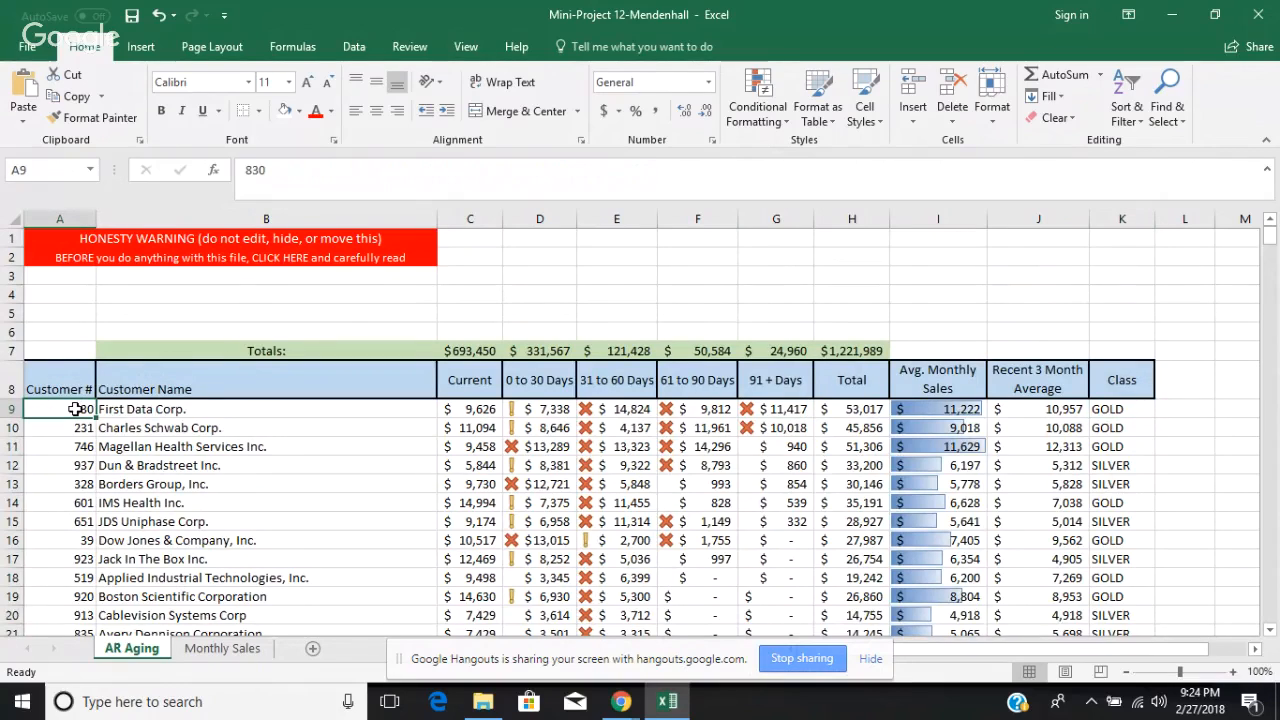
pyautogui.hotkey('ctrl', 'shift', 'Down')
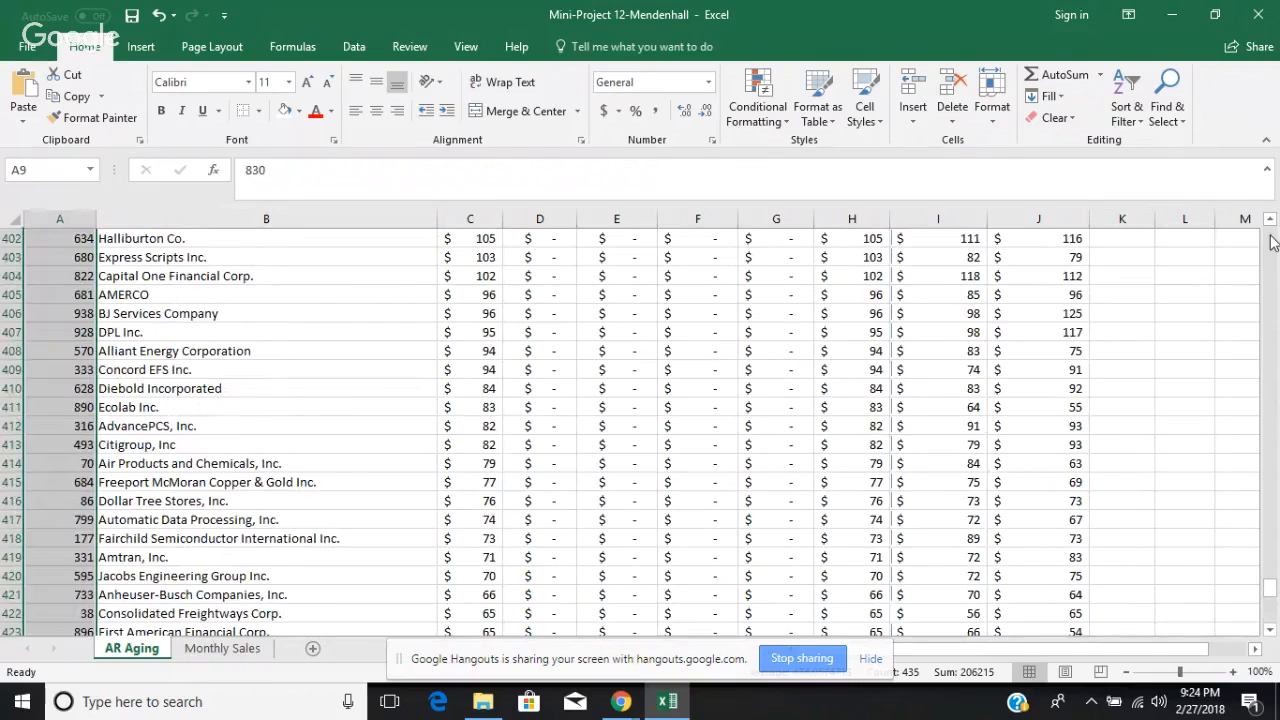
pyautogui.scroll(20, 1272, 241)
pyautogui.scroll(20, 1272, 241)
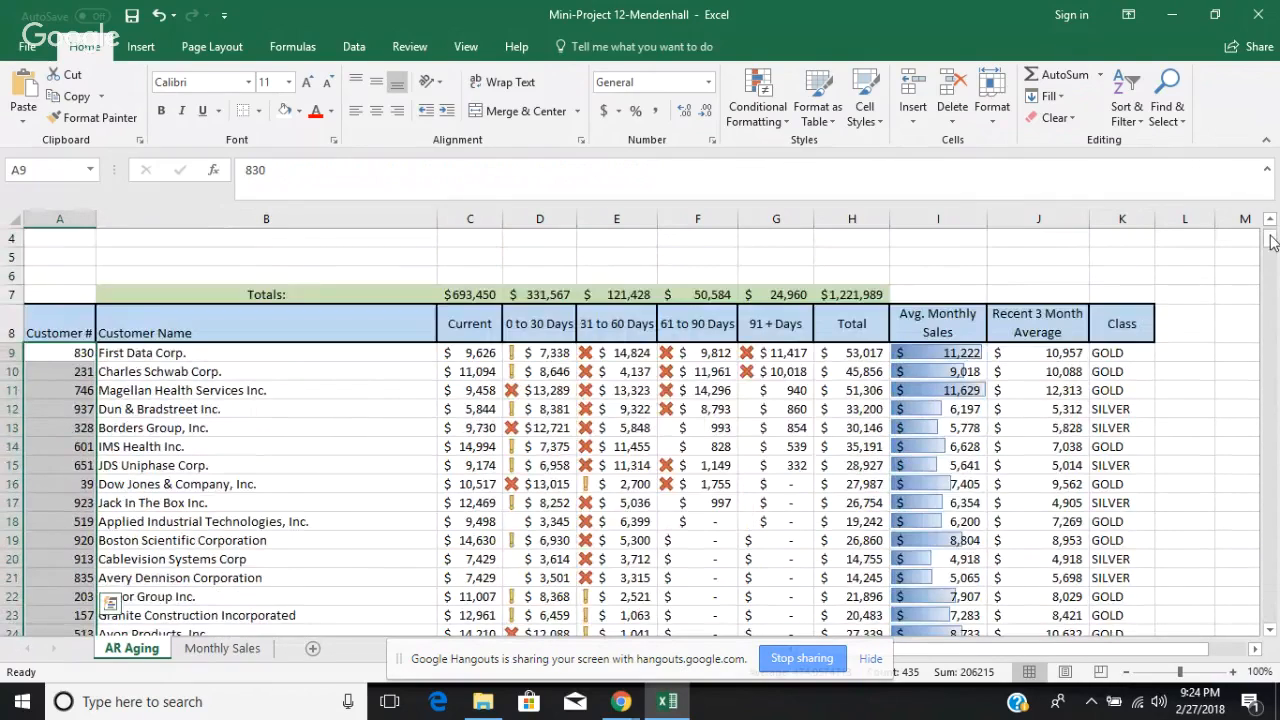
pyautogui.click(389, 362)
pyautogui.click(387, 357)
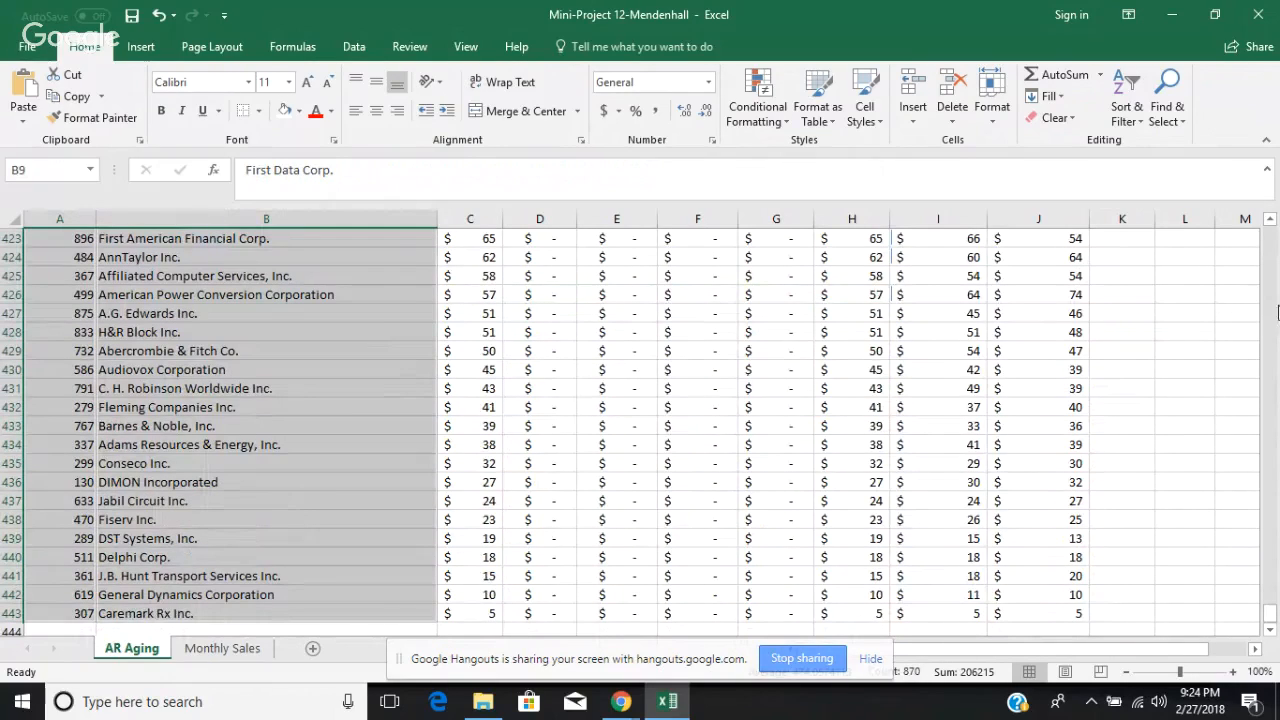
pyautogui.scroll(20, 1272, 277)
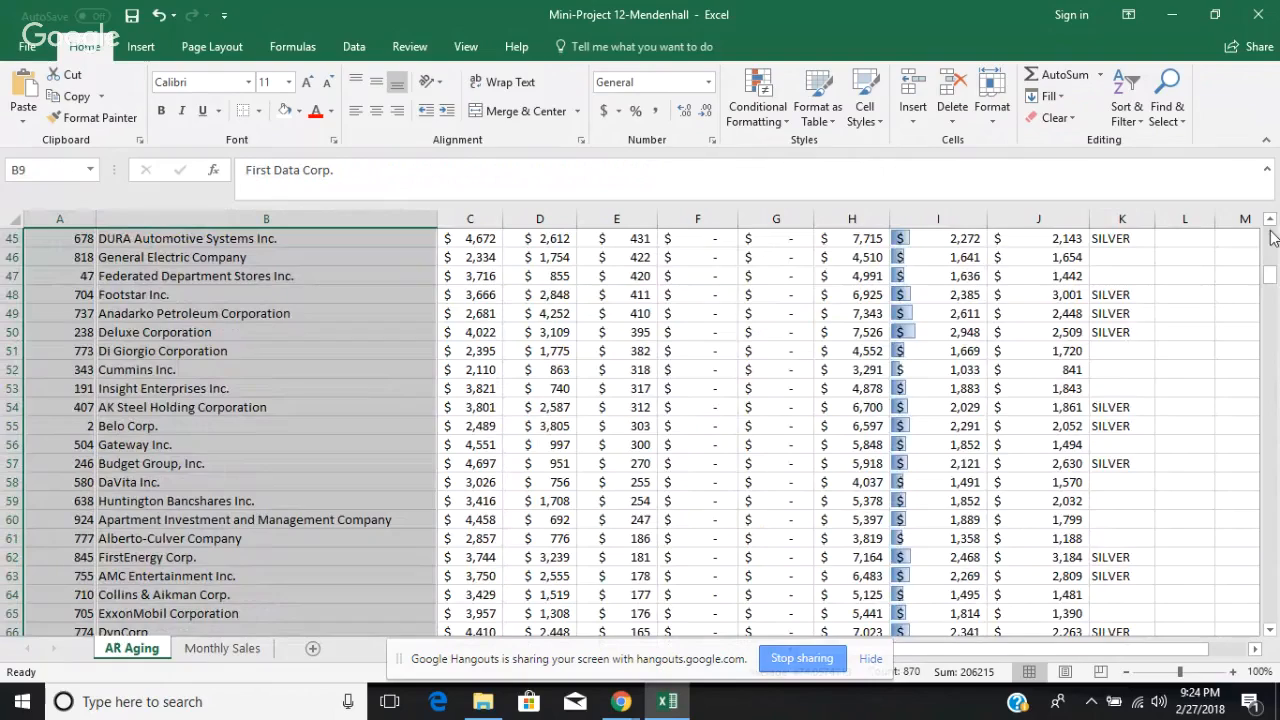
pyautogui.scroll(2, 1272, 230)
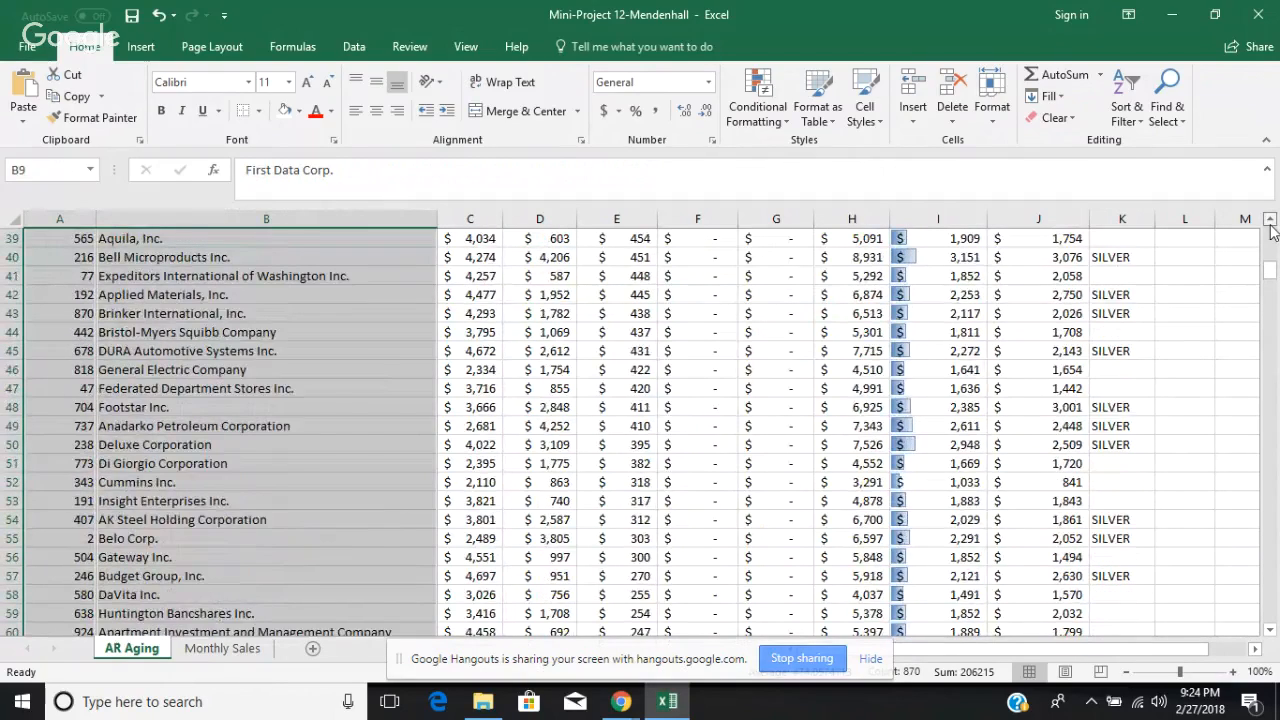
pyautogui.scroll(10, 1272, 230)
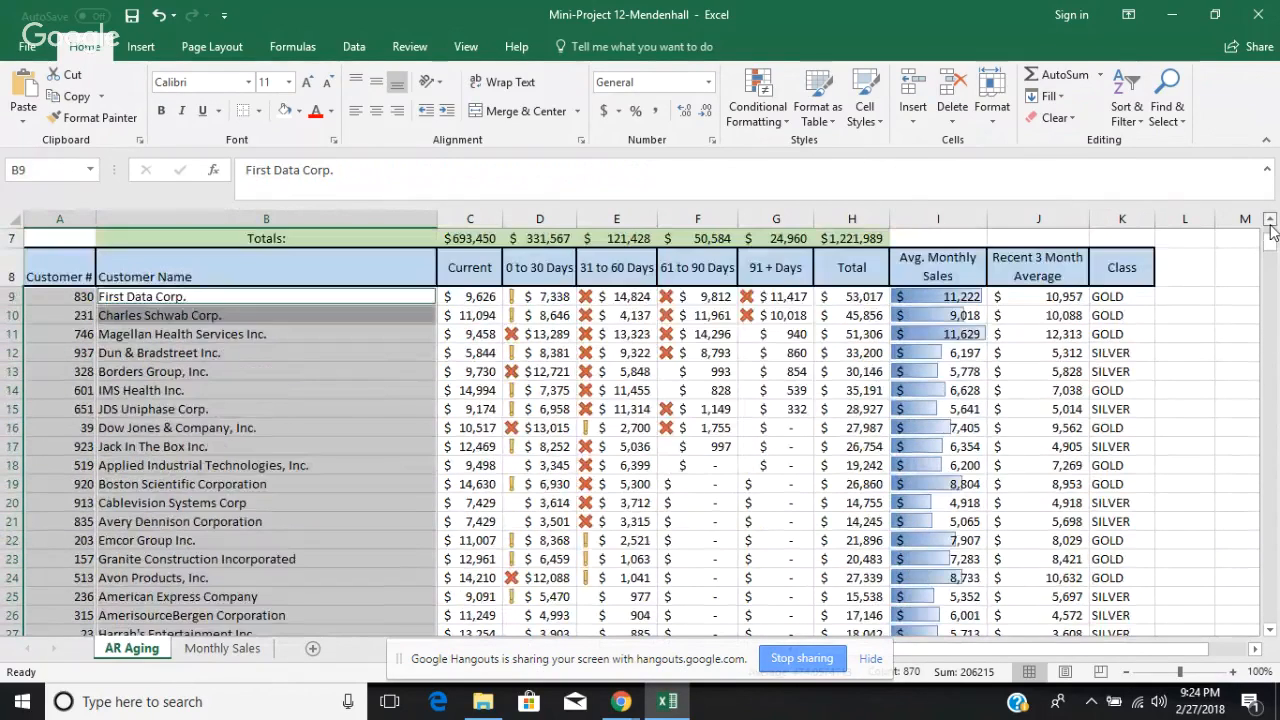
pyautogui.scroll(2, 1273, 232)
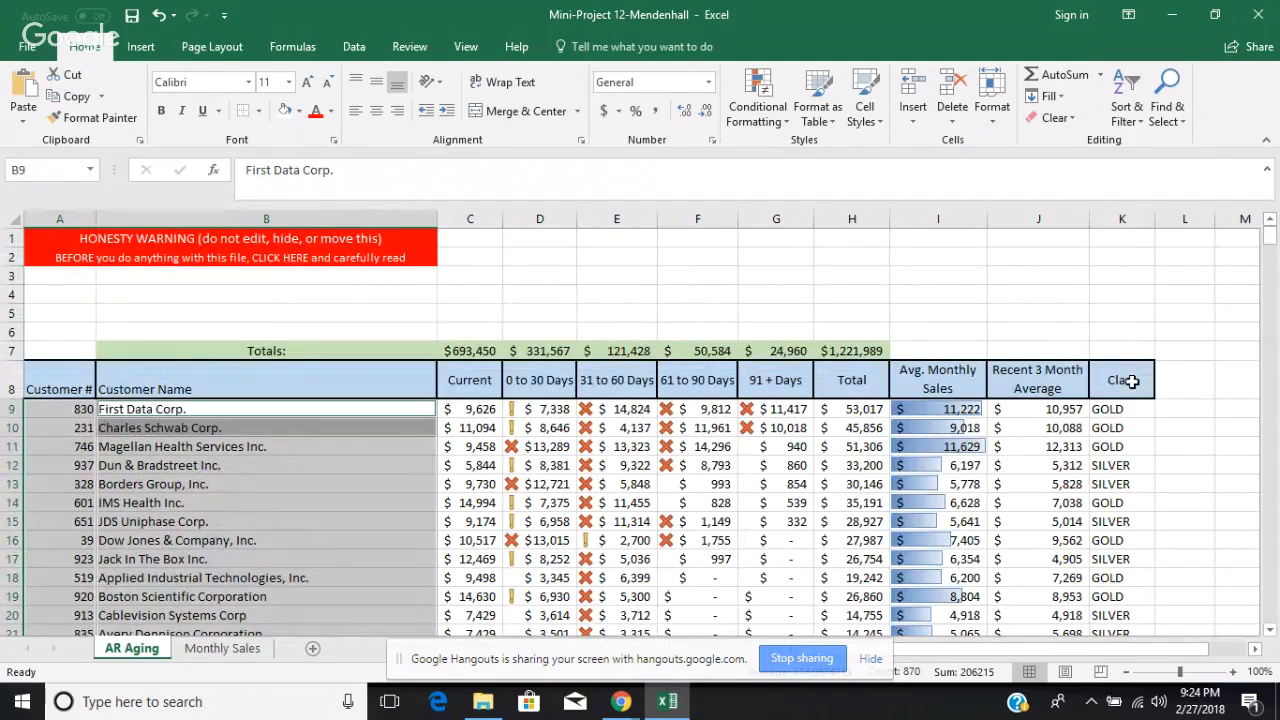
pyautogui.click(1122, 409)
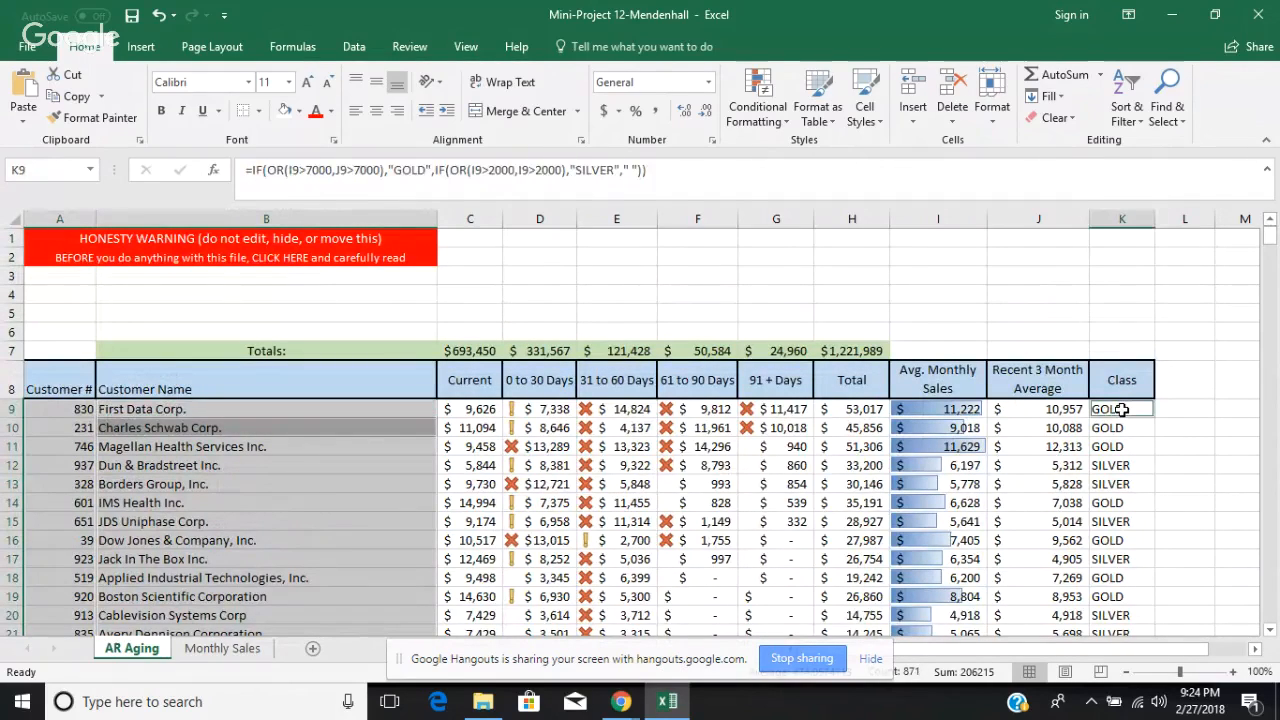
pyautogui.hotkey('ctrl', 'shift', 'Down')
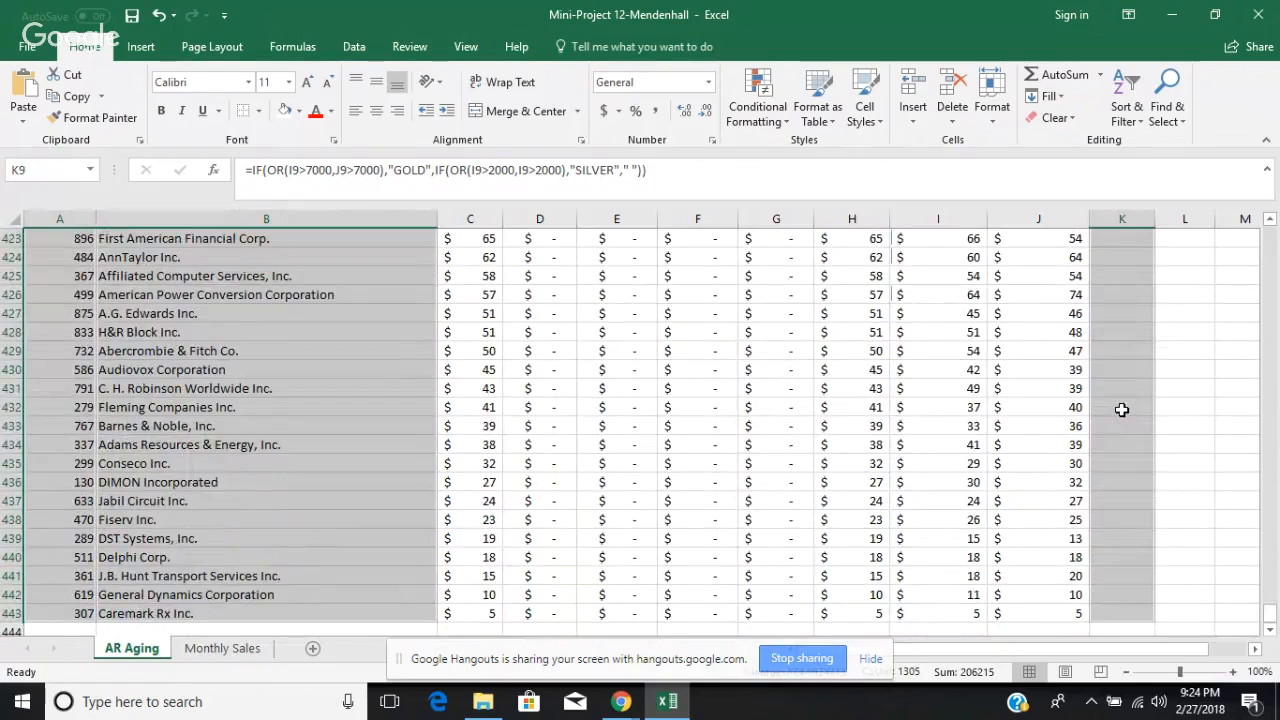
# Step: Start a new conditional formatting rule for the selected cells, using a formula to determine which cells to format
pyautogui.click(765, 126)
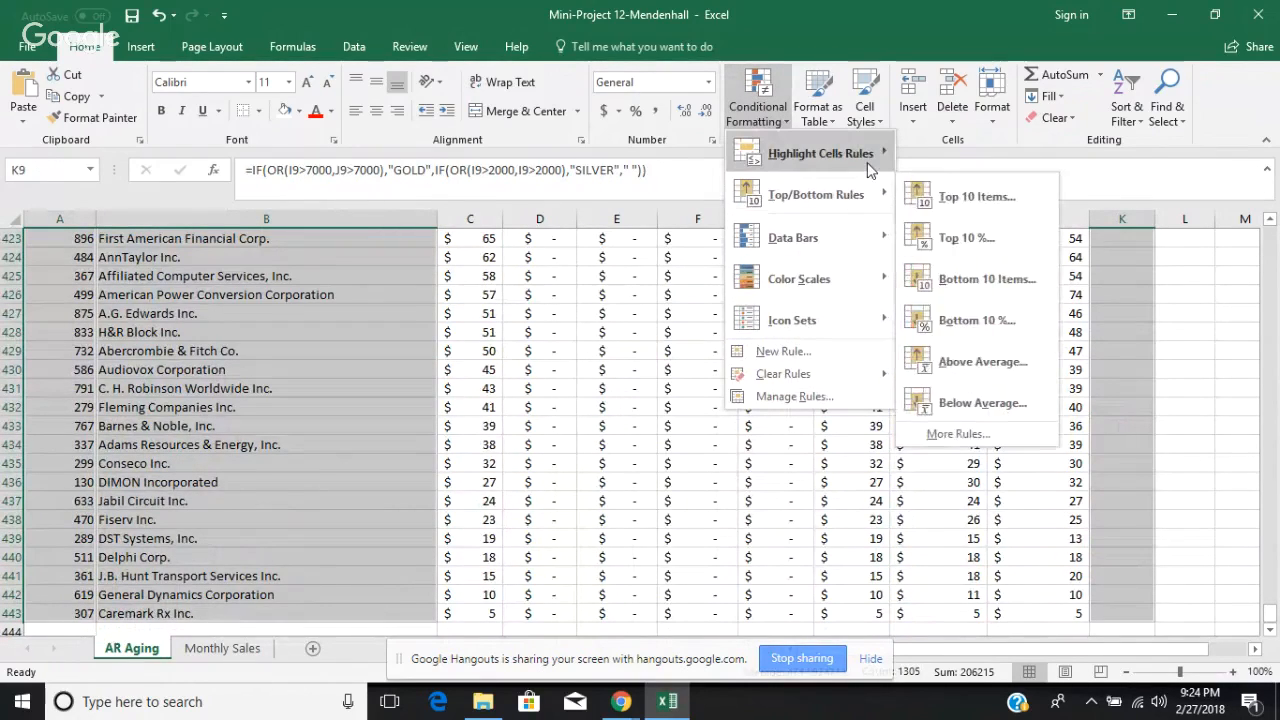
pyautogui.moveTo(867, 165)
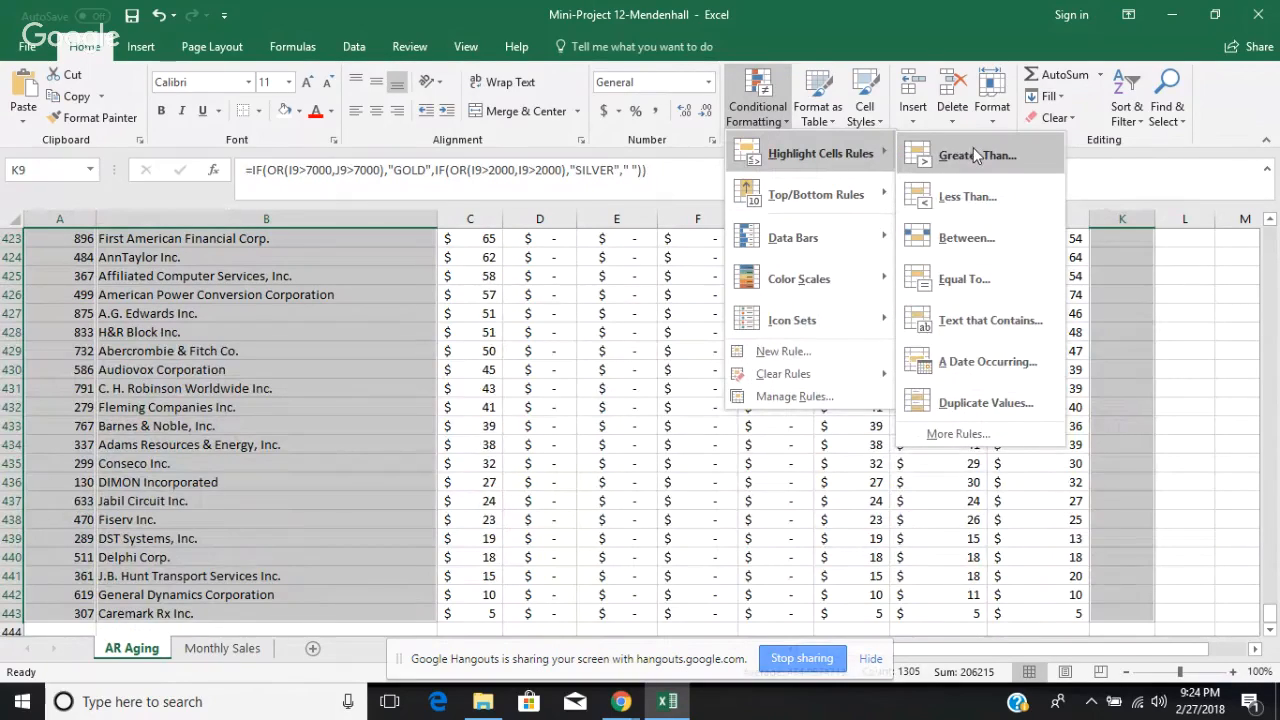
pyautogui.click(980, 438)
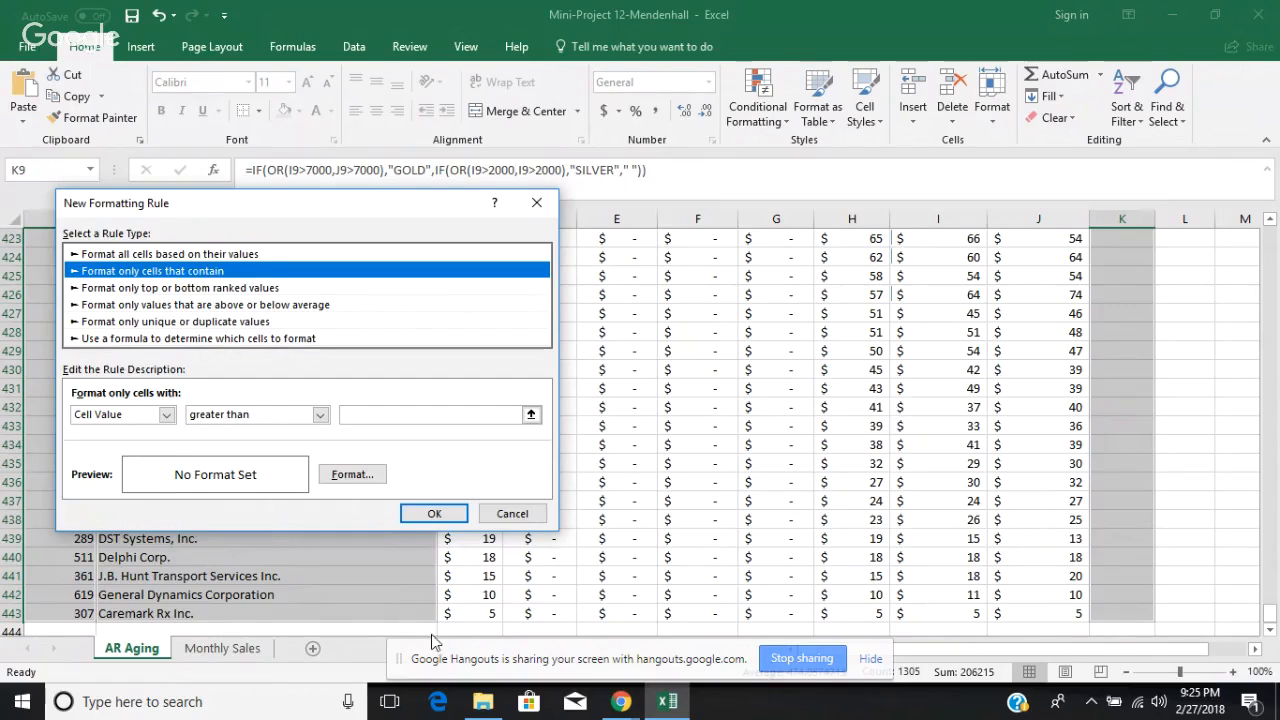
pyautogui.click(320, 415)
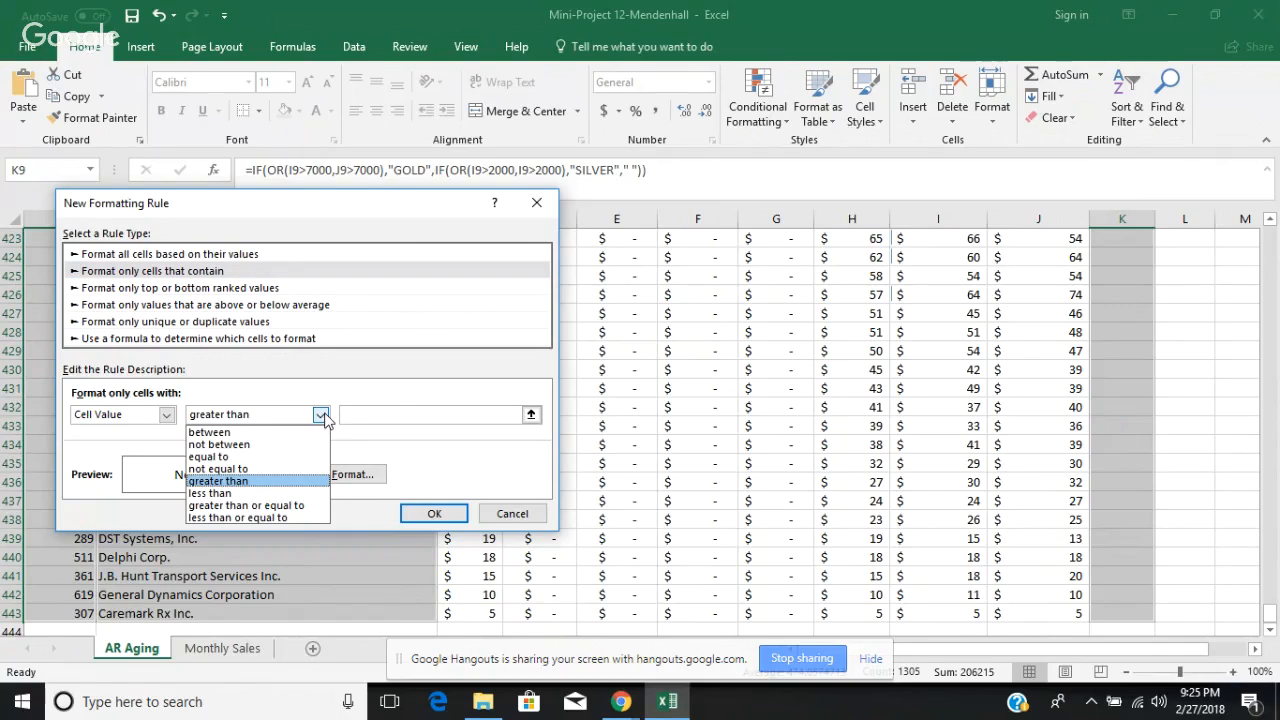
pyautogui.click(321, 415)
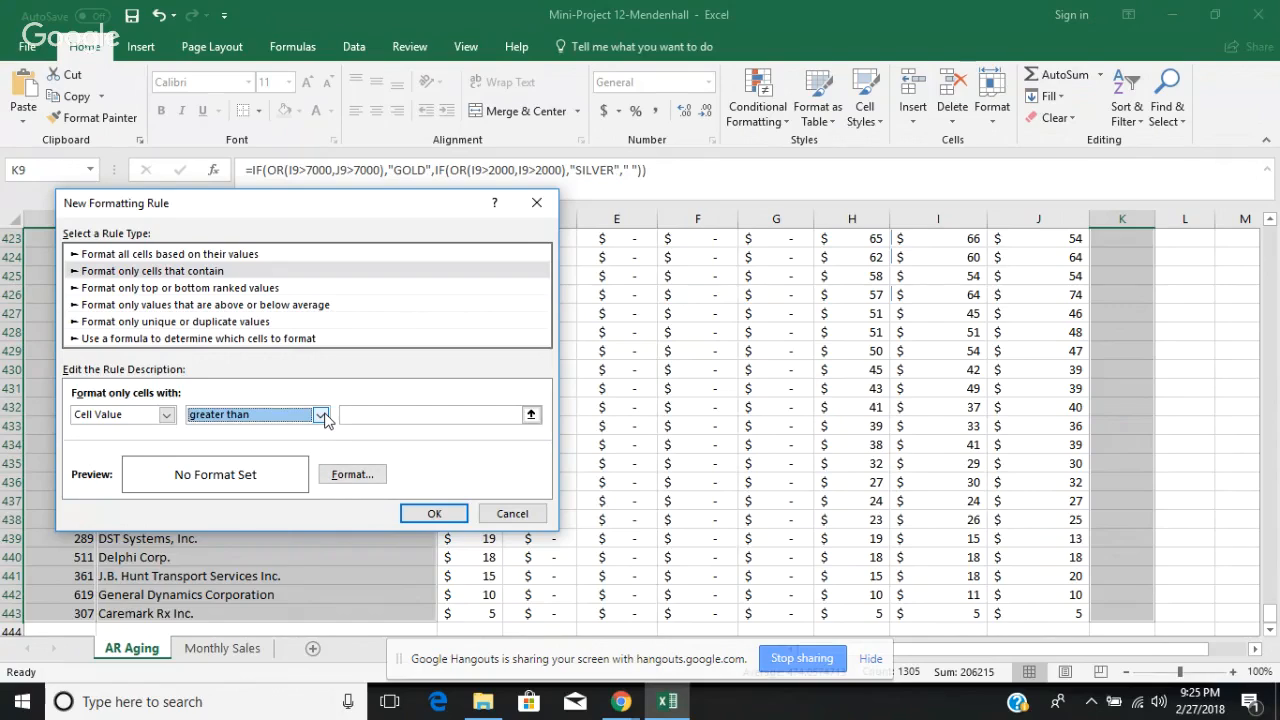
pyautogui.click(292, 340)
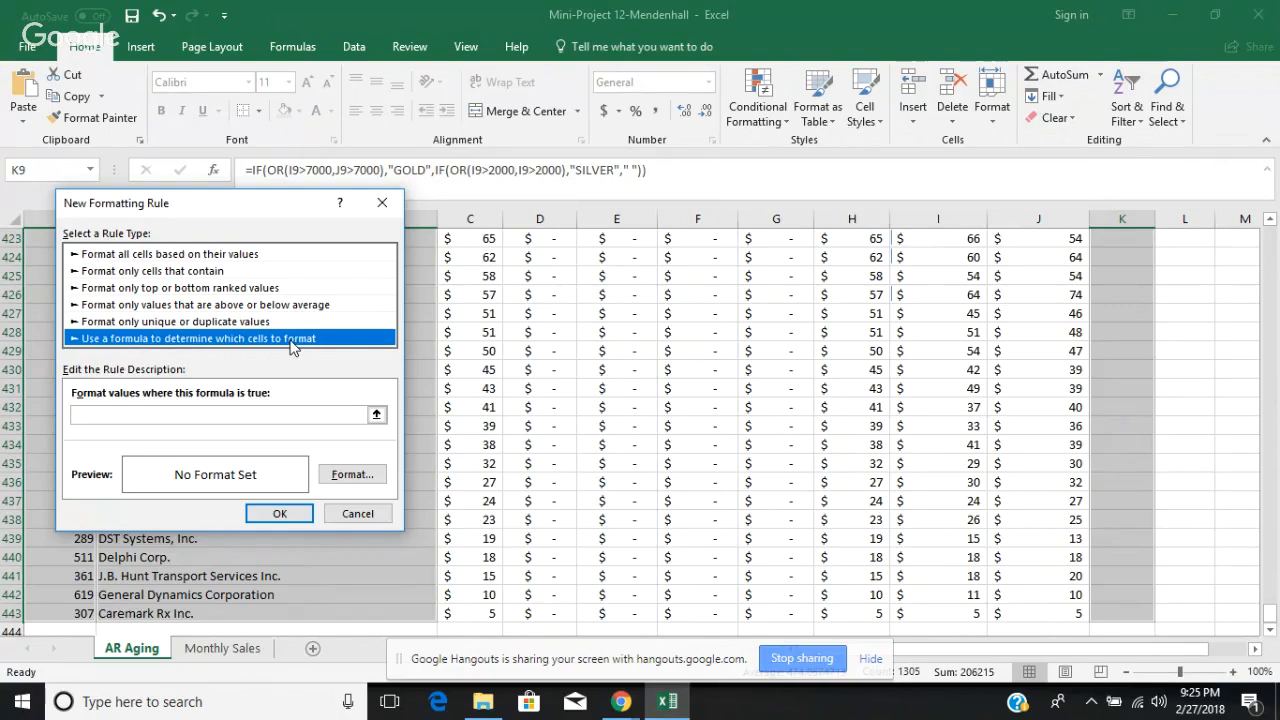
# Step: Check the cell-value comparison options, return to the formula-based rule type and enter =GOLD as the rule's formula
pyautogui.click(279, 322)
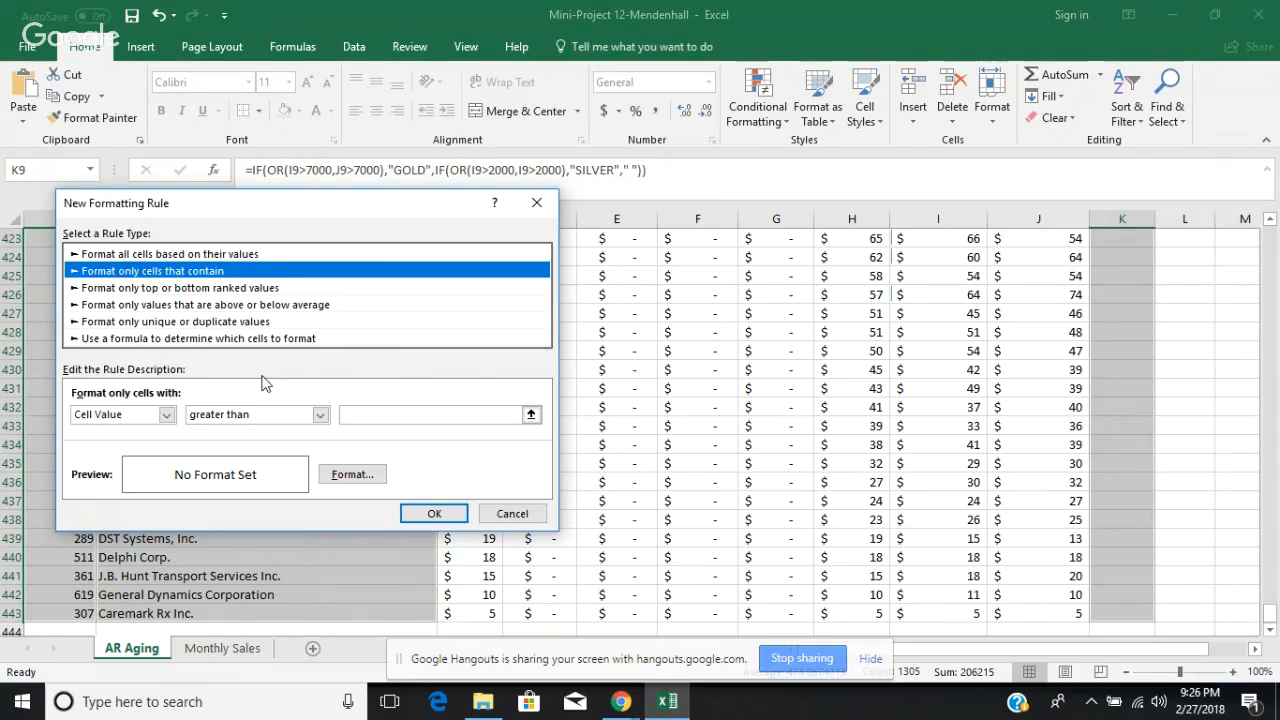
pyautogui.click(320, 415)
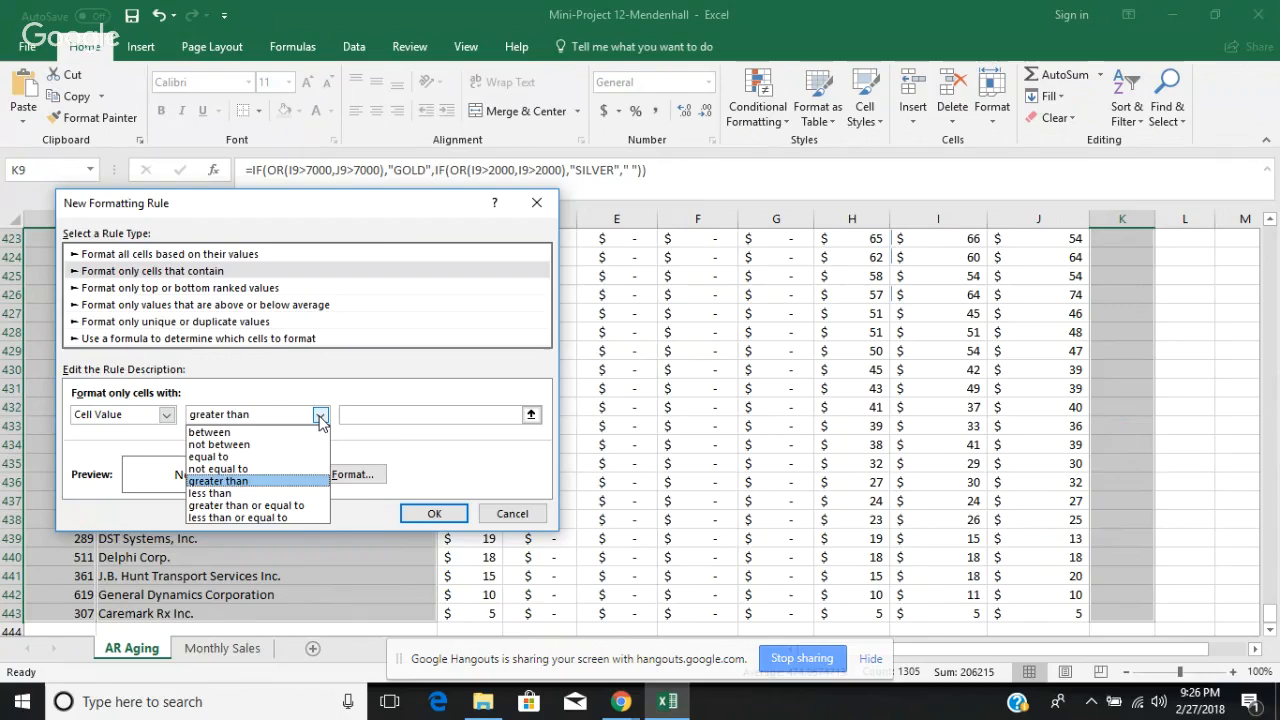
pyautogui.click(302, 397)
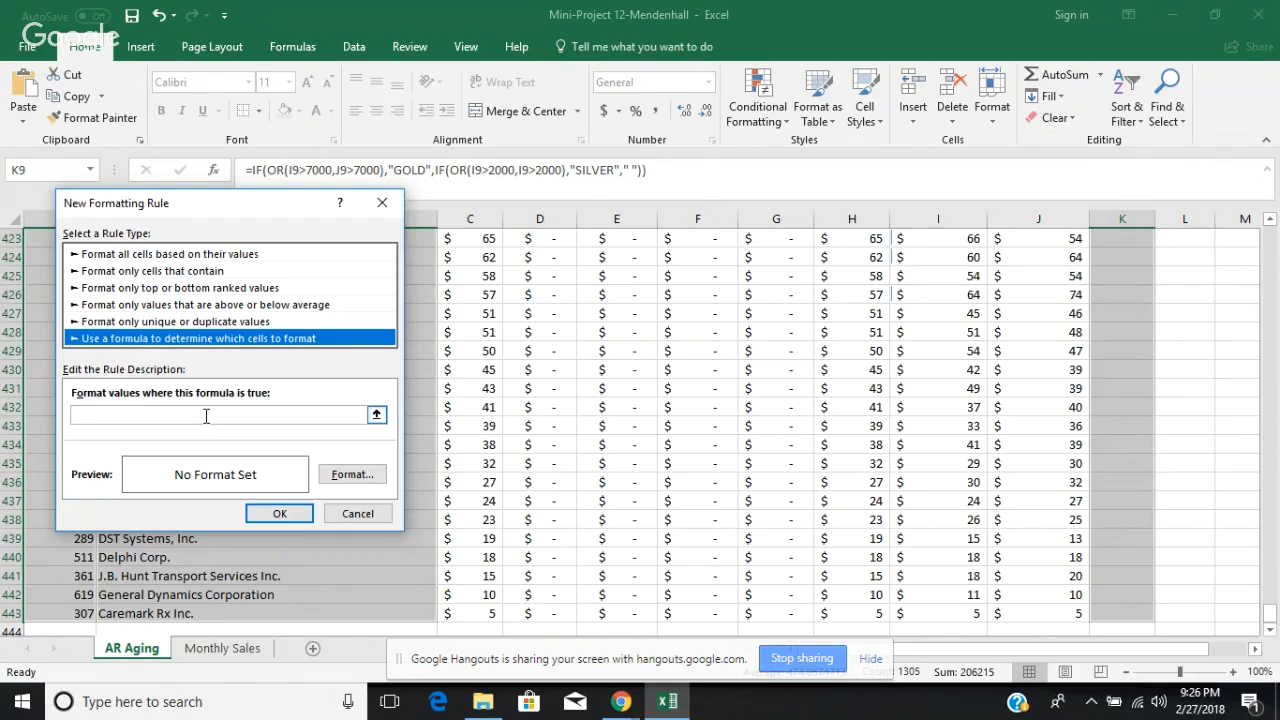
pyautogui.click(206, 416)
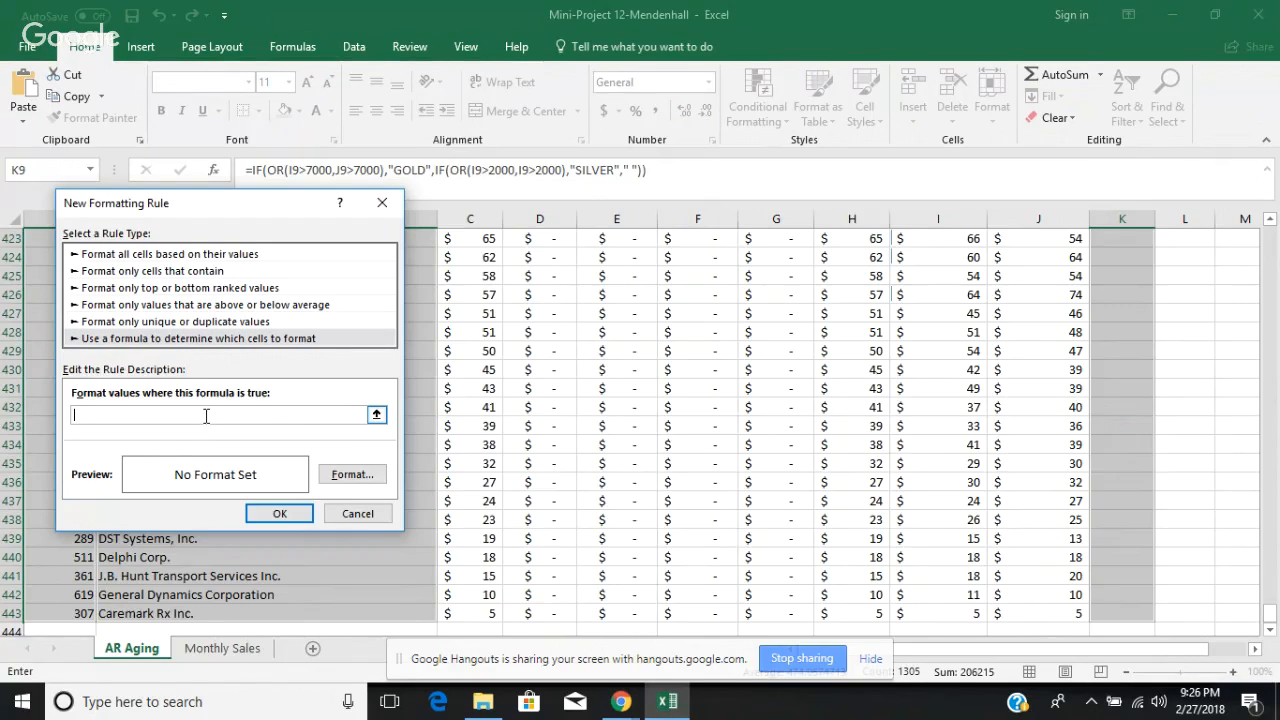
pyautogui.write('=GOLD')
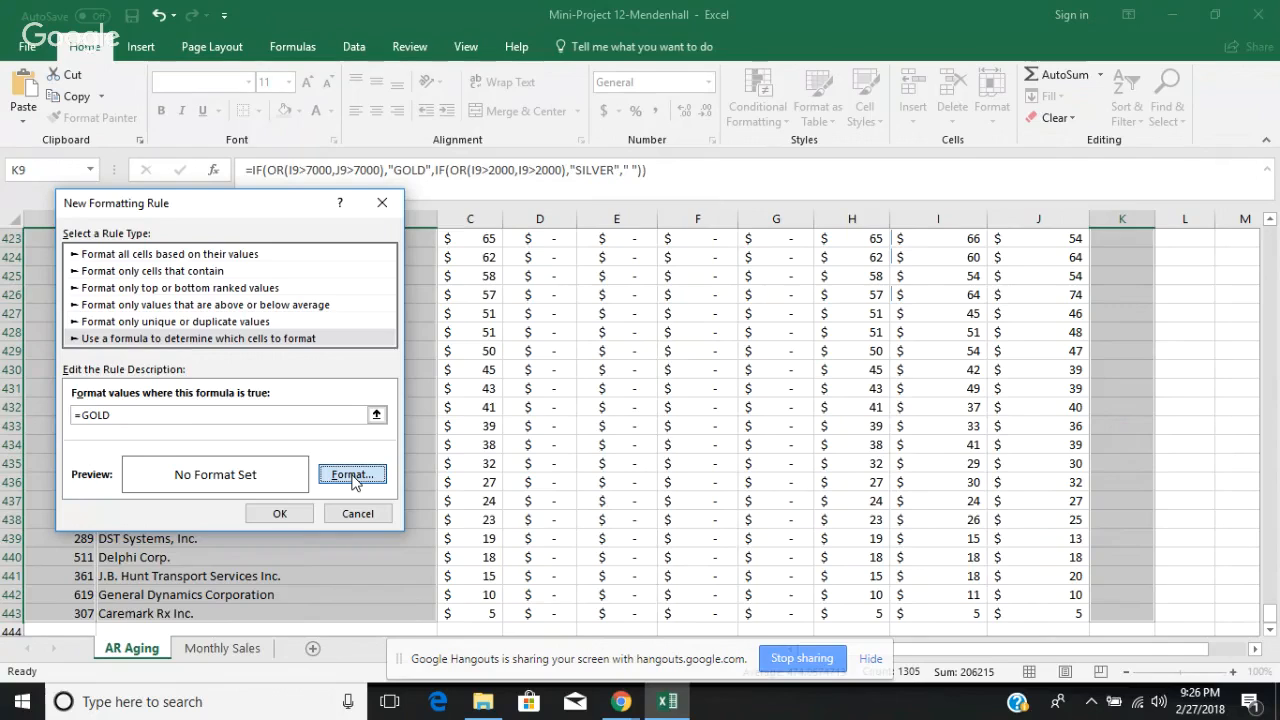
# Step: Give the =GOLD rule a solid gold background fill and white font color, and apply the rule to the selected cells
pyautogui.click(352, 476)
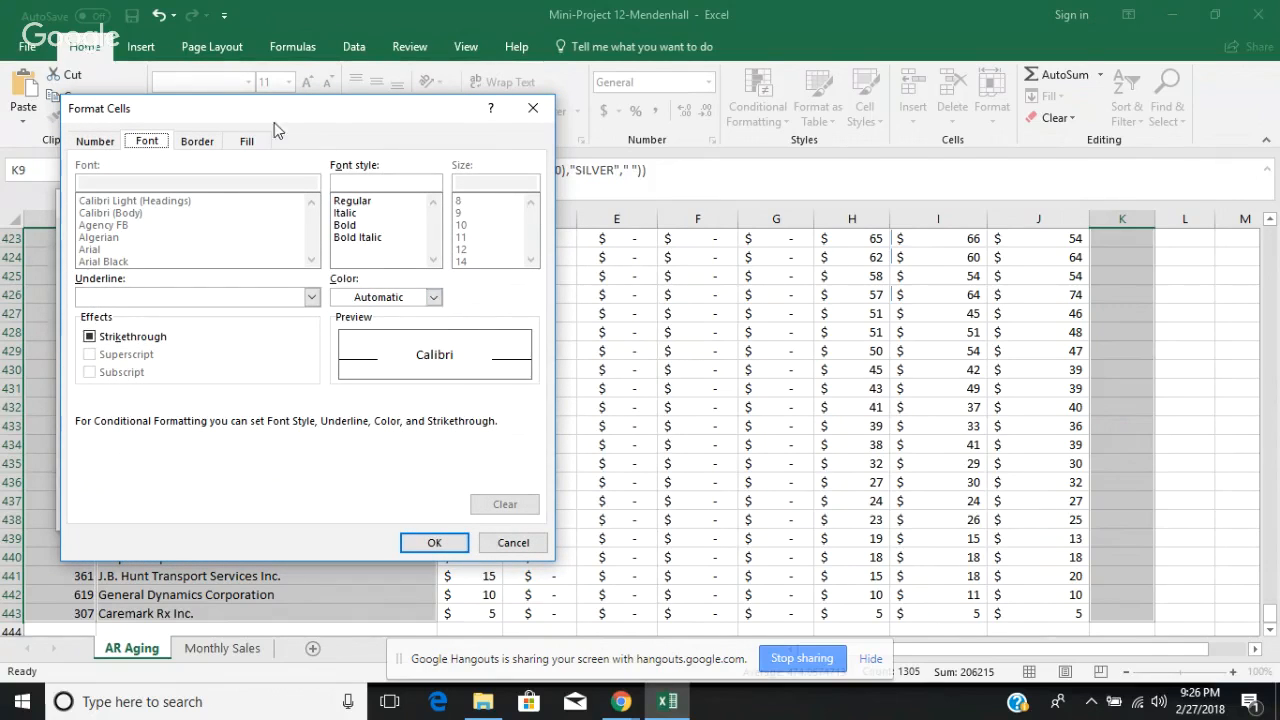
pyautogui.click(248, 141)
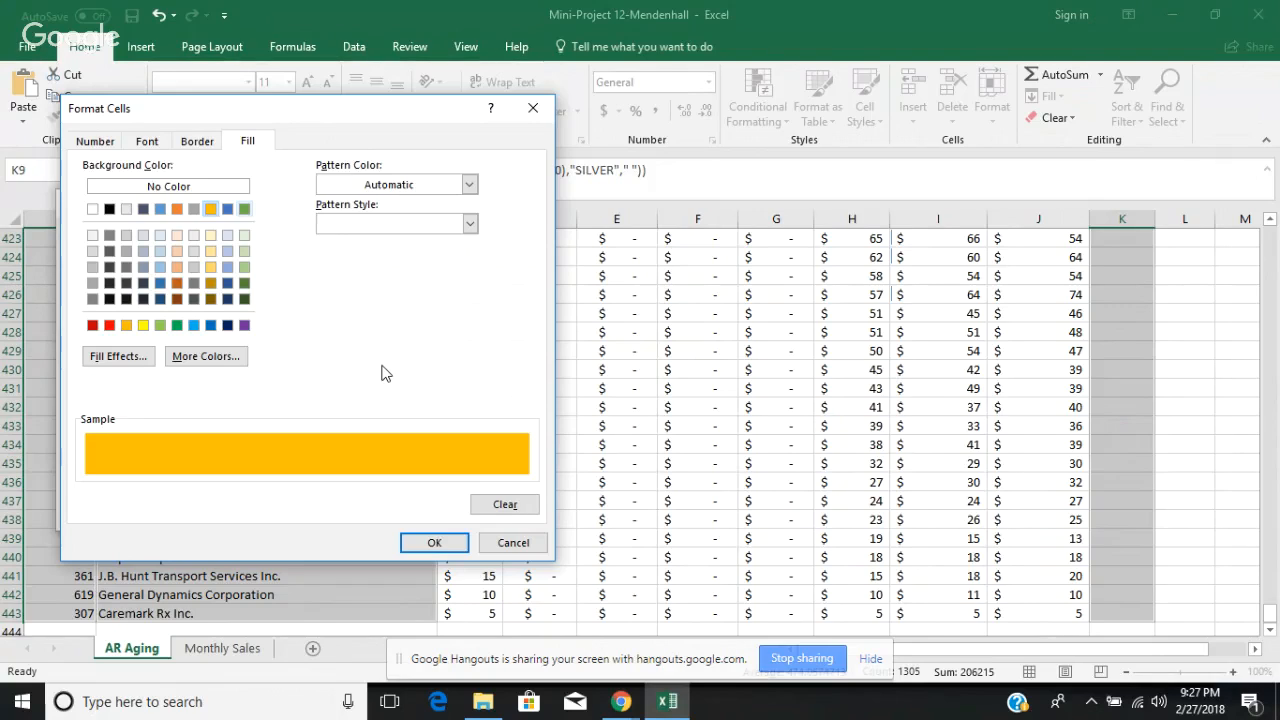
pyautogui.click(146, 141)
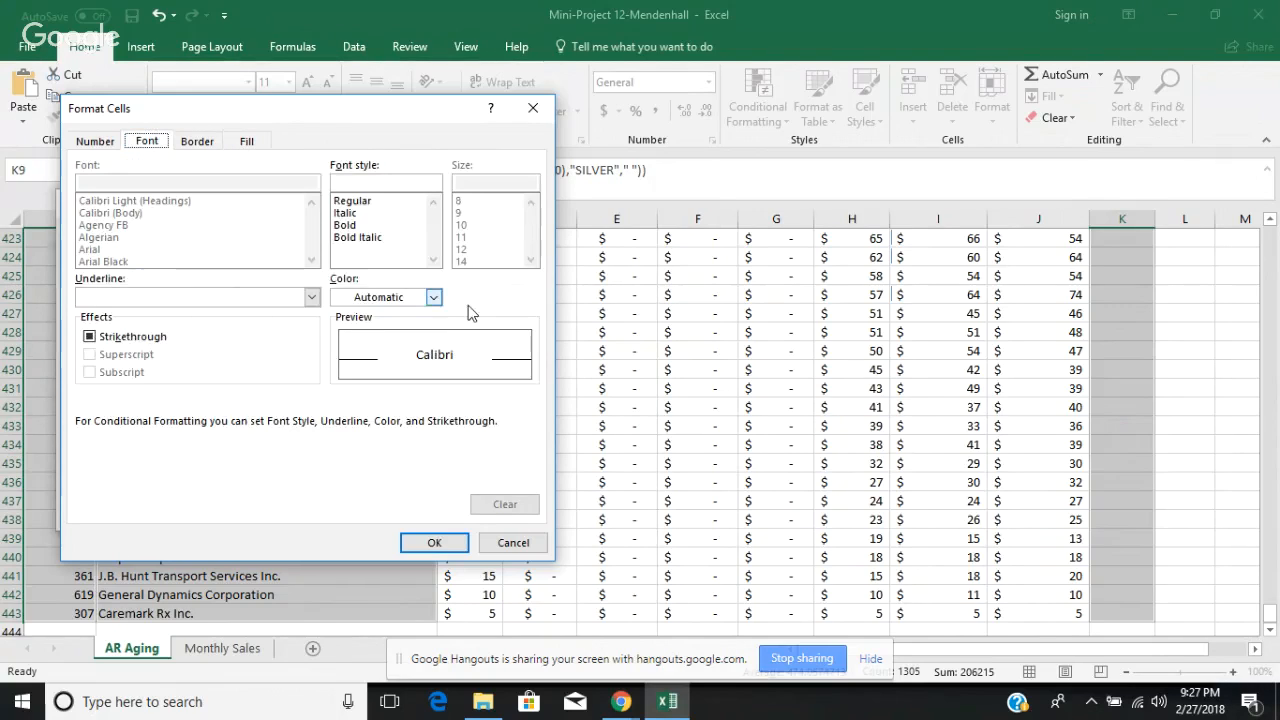
pyautogui.click(434, 298)
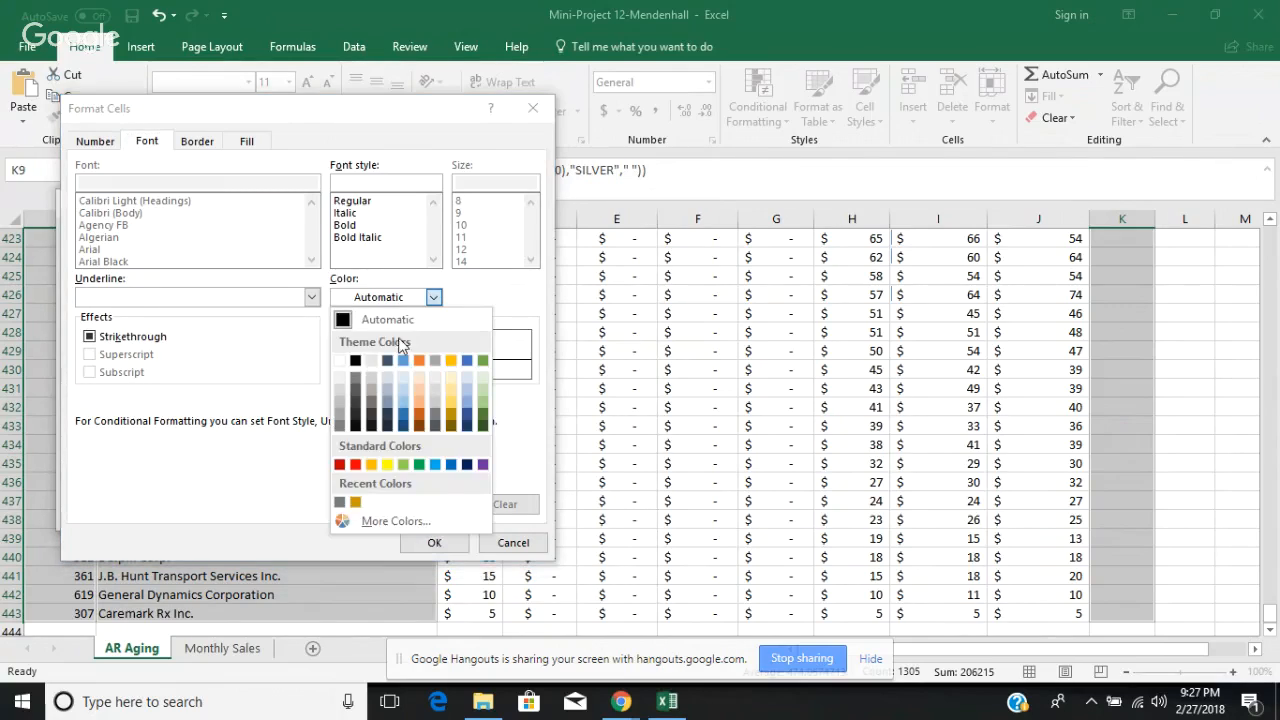
pyautogui.click(340, 361)
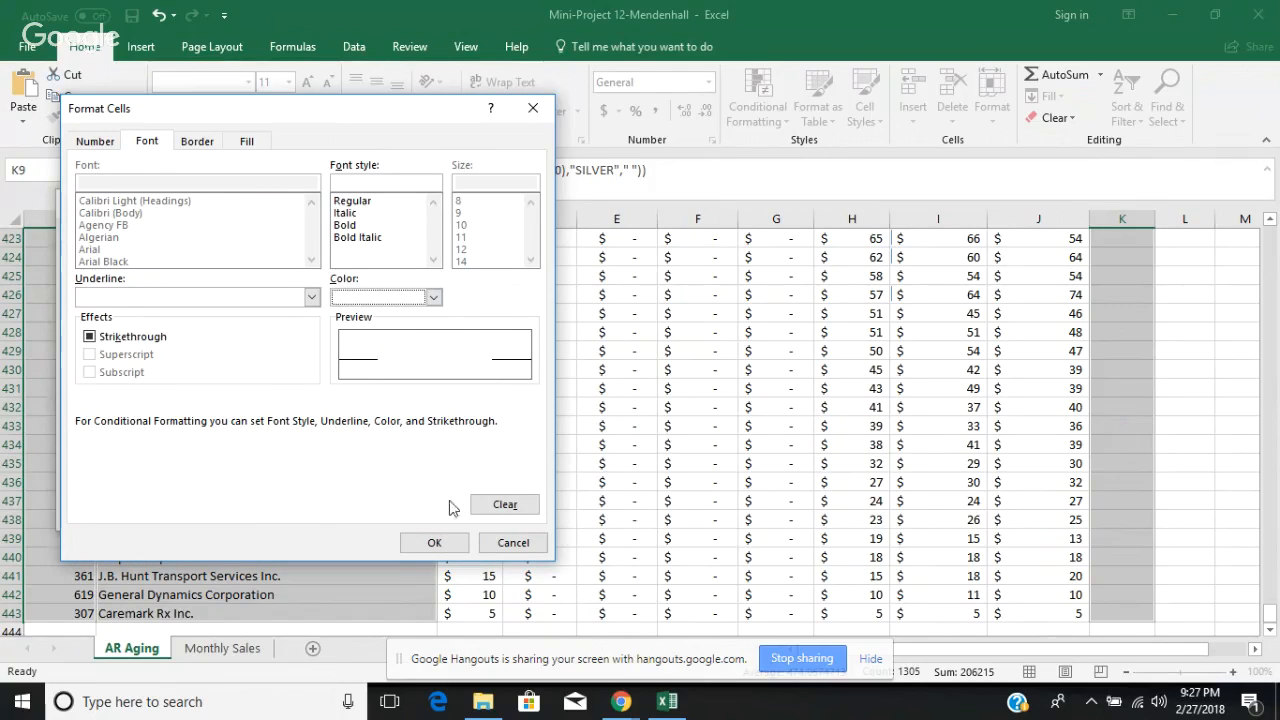
pyautogui.click(434, 543)
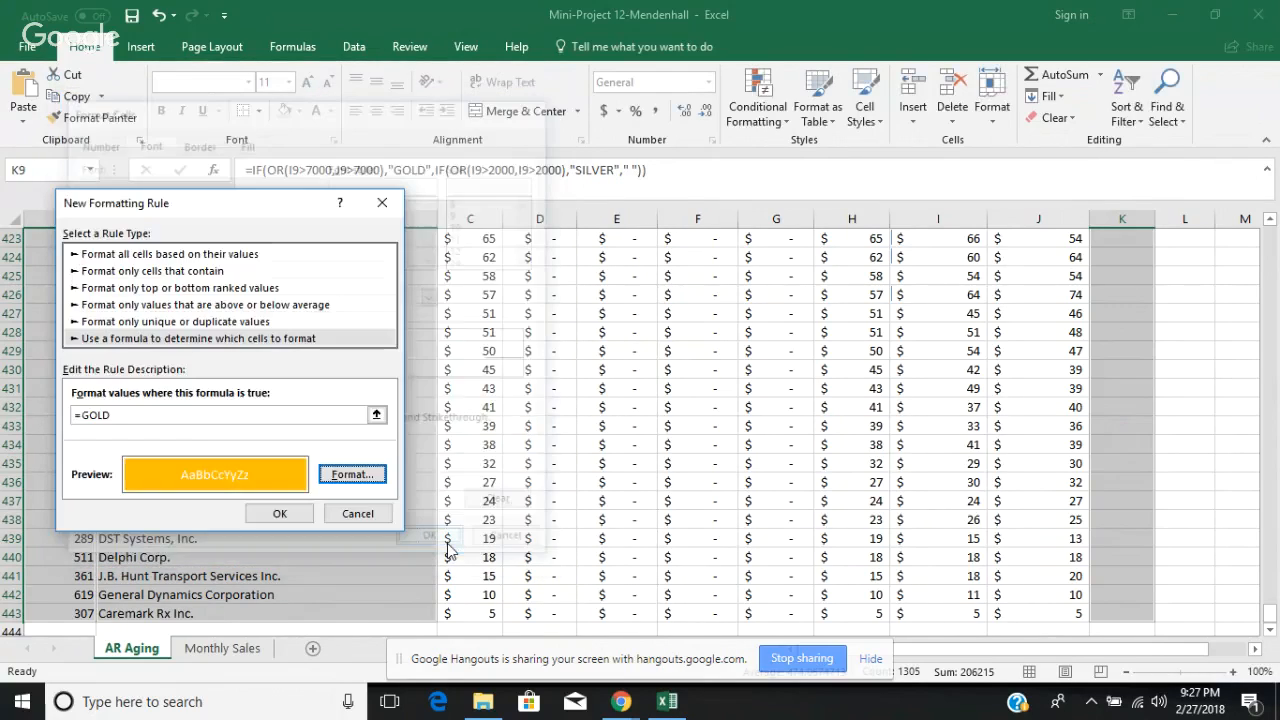
pyautogui.click(280, 514)
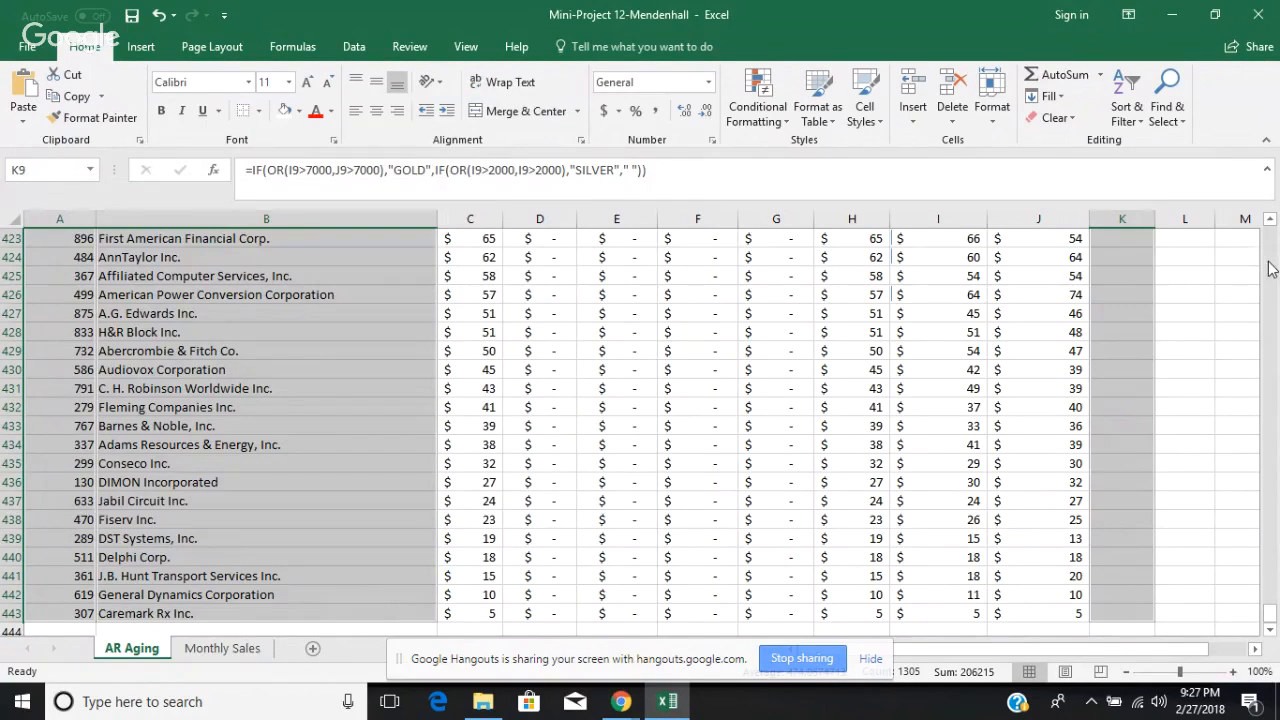
# Step: Examine the first customer rows and their Class cells for the new formatting, and deselect the range
pyautogui.scroll(20, 1270, 268)
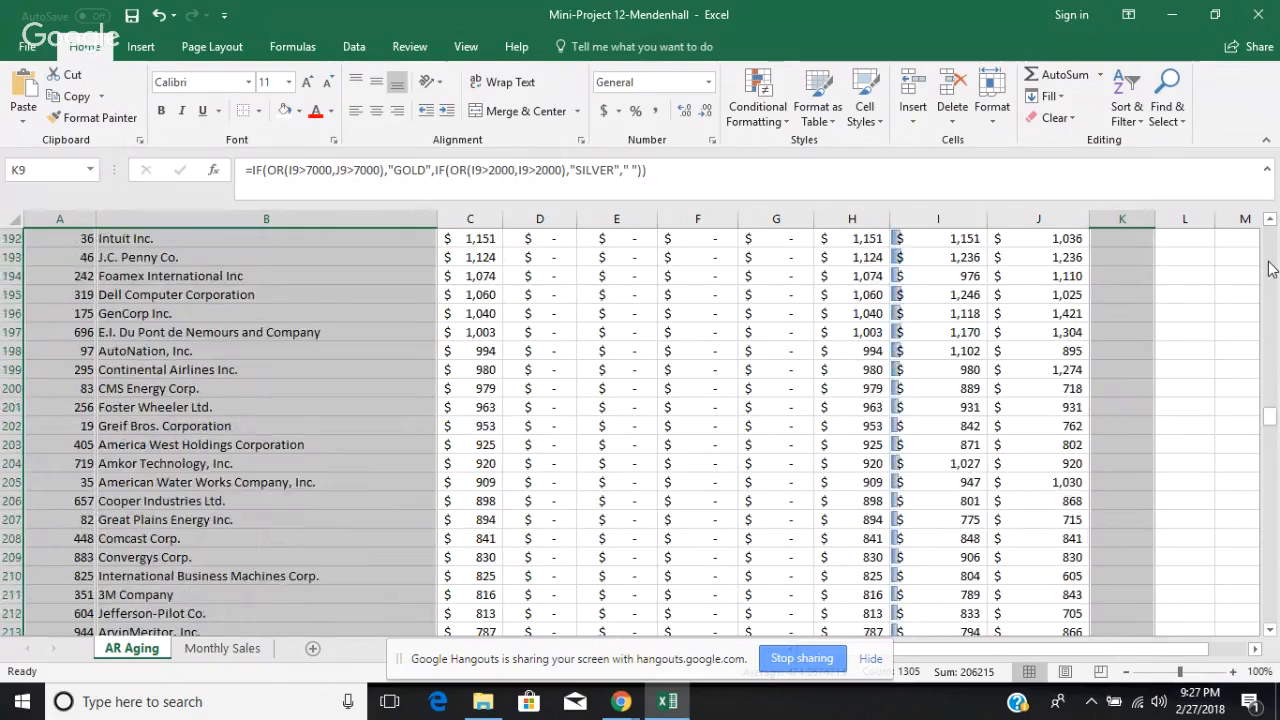
pyautogui.click(1269, 264)
pyautogui.click(1269, 218)
pyautogui.click(1269, 218)
pyautogui.scroll(7, 1269, 222)
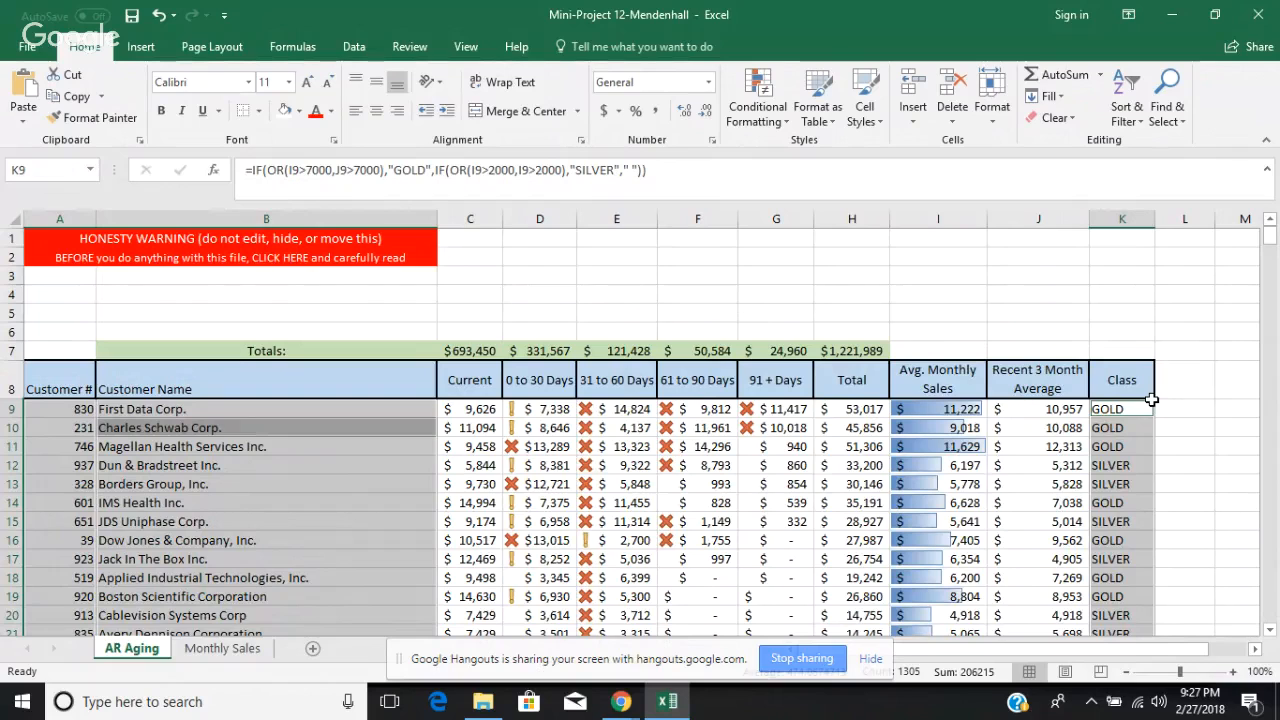
pyautogui.moveTo(1151, 400); pyautogui.dragTo(975, 310)
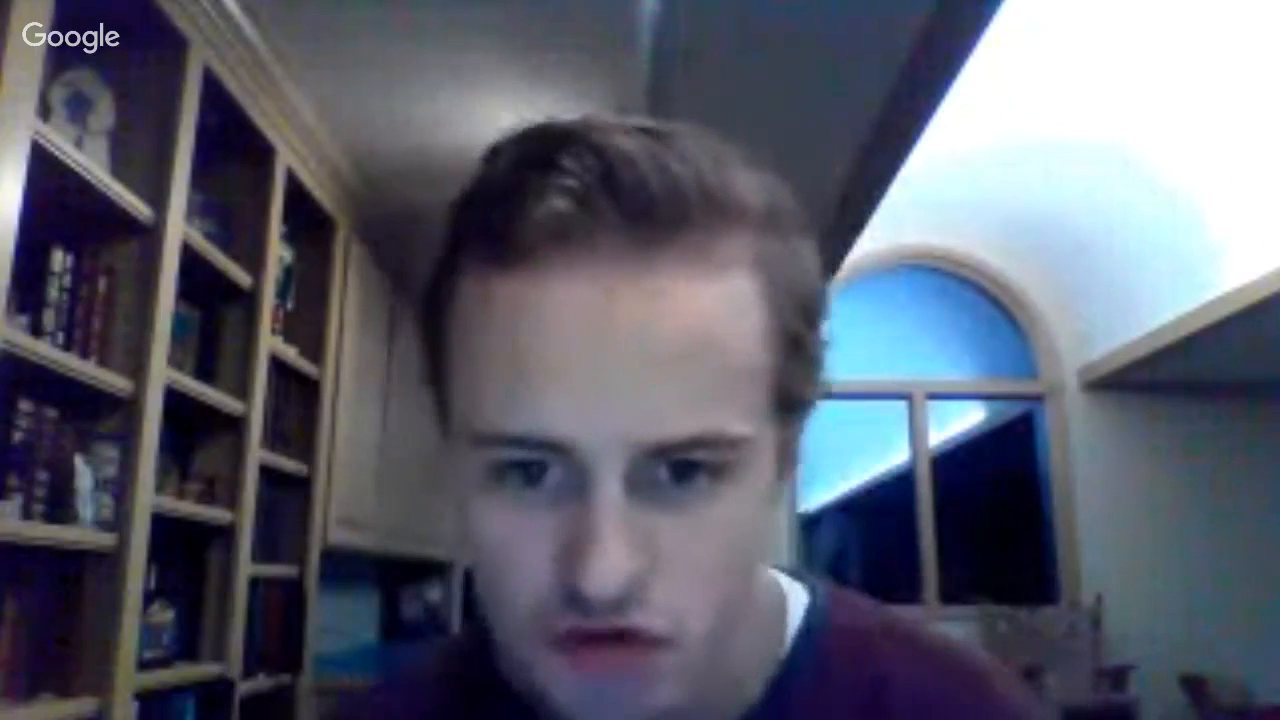
pyautogui.click(1221, 394)
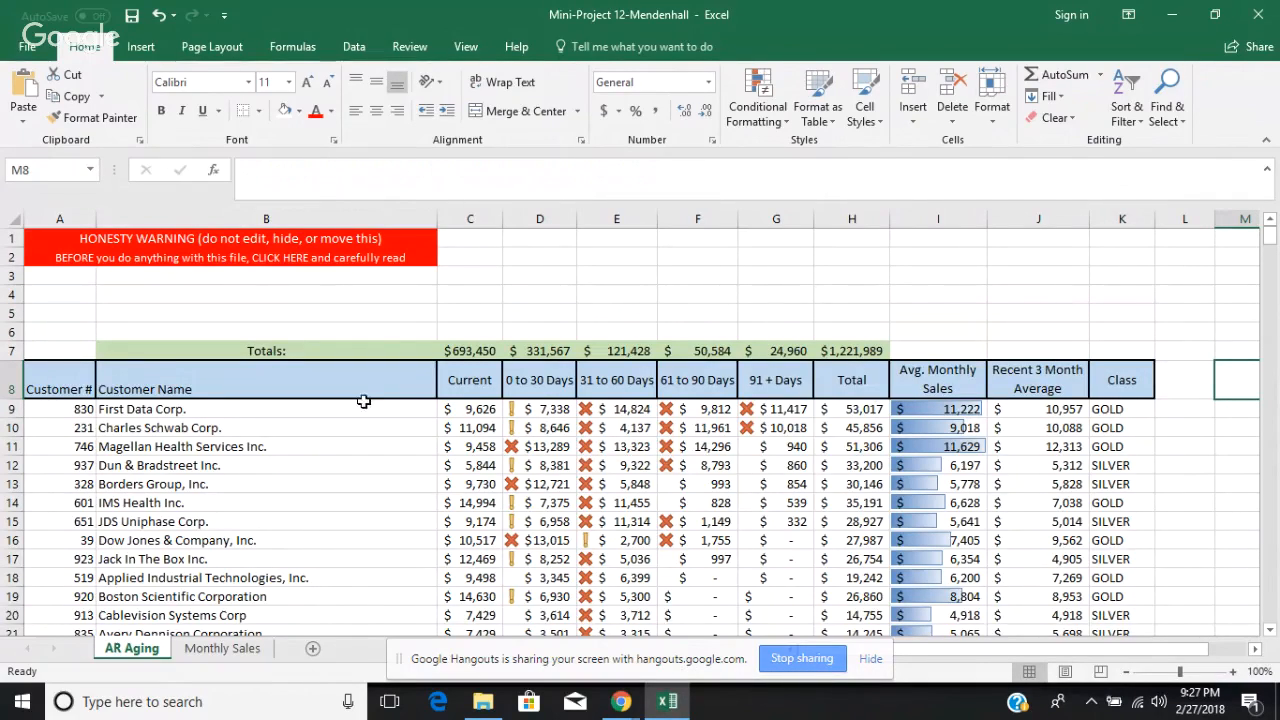
# Step: Try to reselect the customer numbers and names from row 9 down together with the Class cells
pyautogui.moveTo(76, 407); pyautogui.dragTo(137, 414)
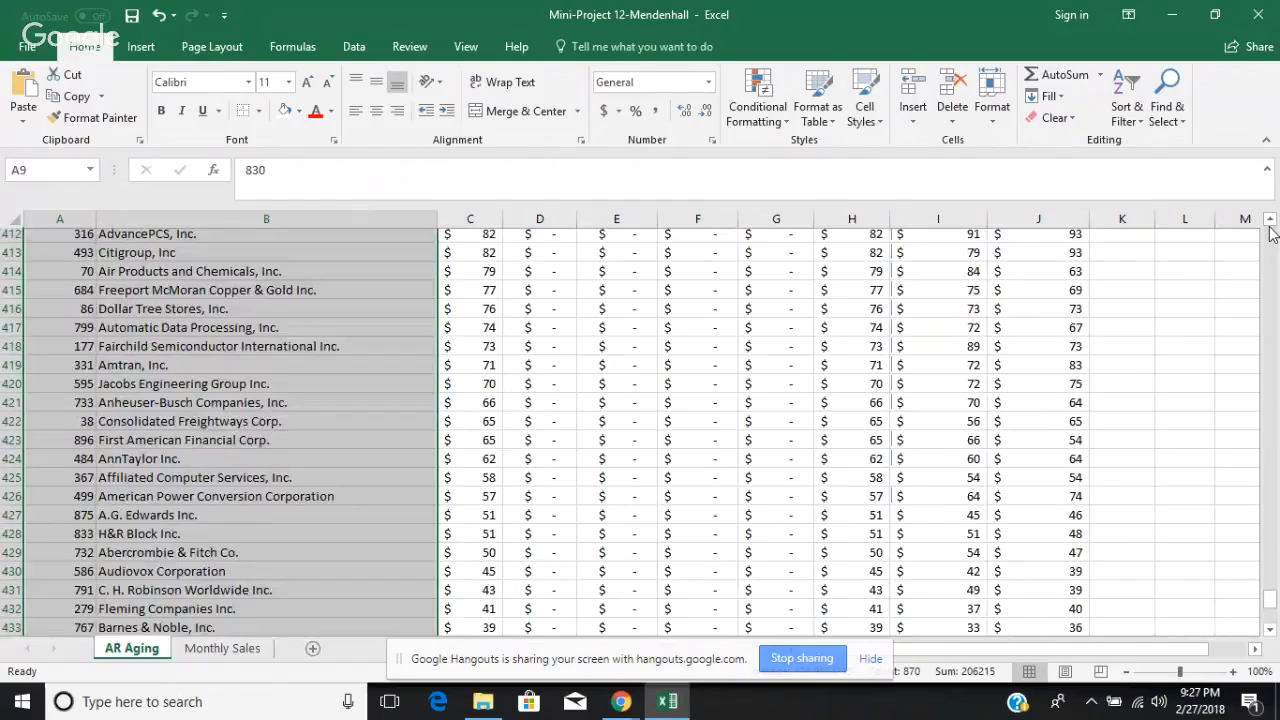
pyautogui.scroll(4, 1273, 232)
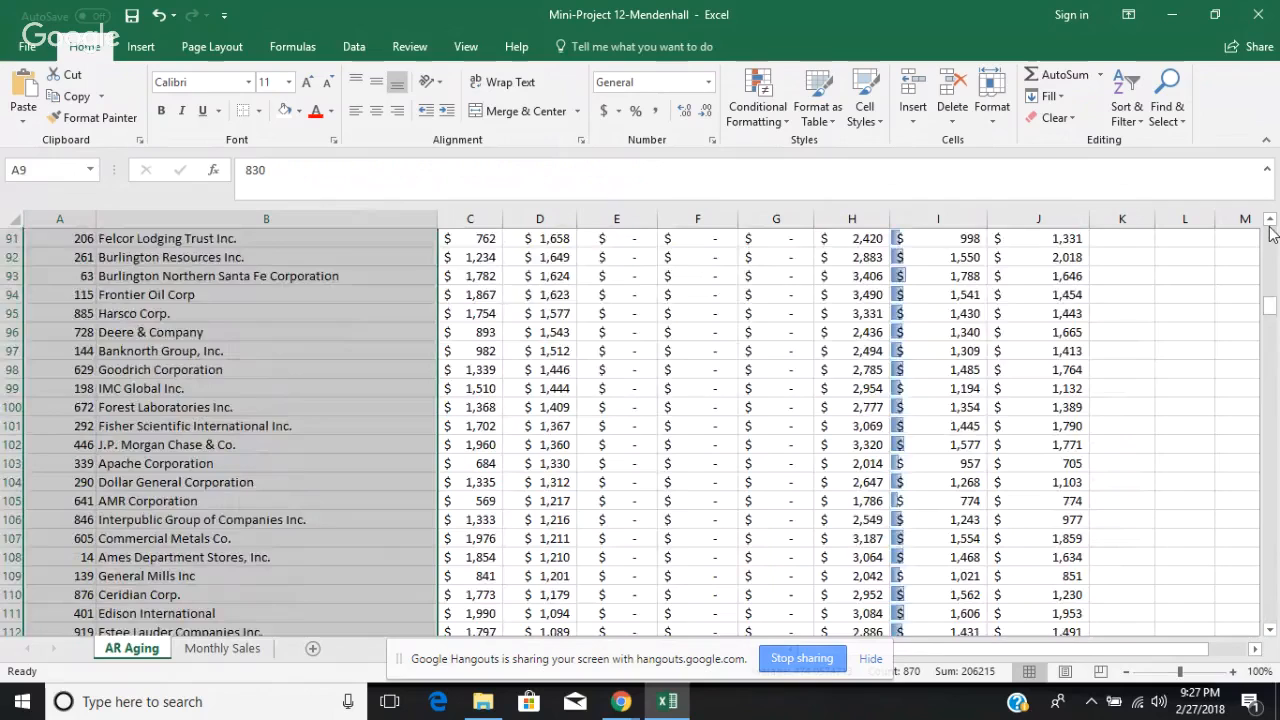
pyautogui.scroll(20, 1273, 232)
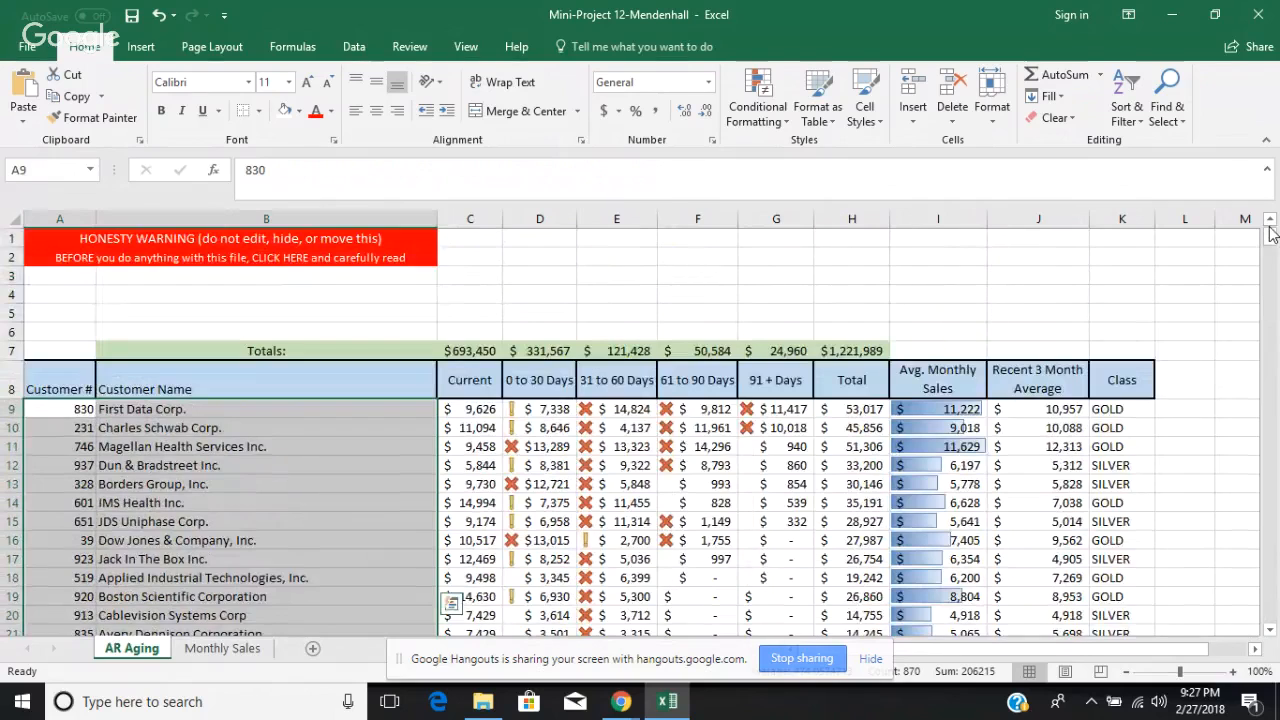
pyautogui.click(1114, 409)
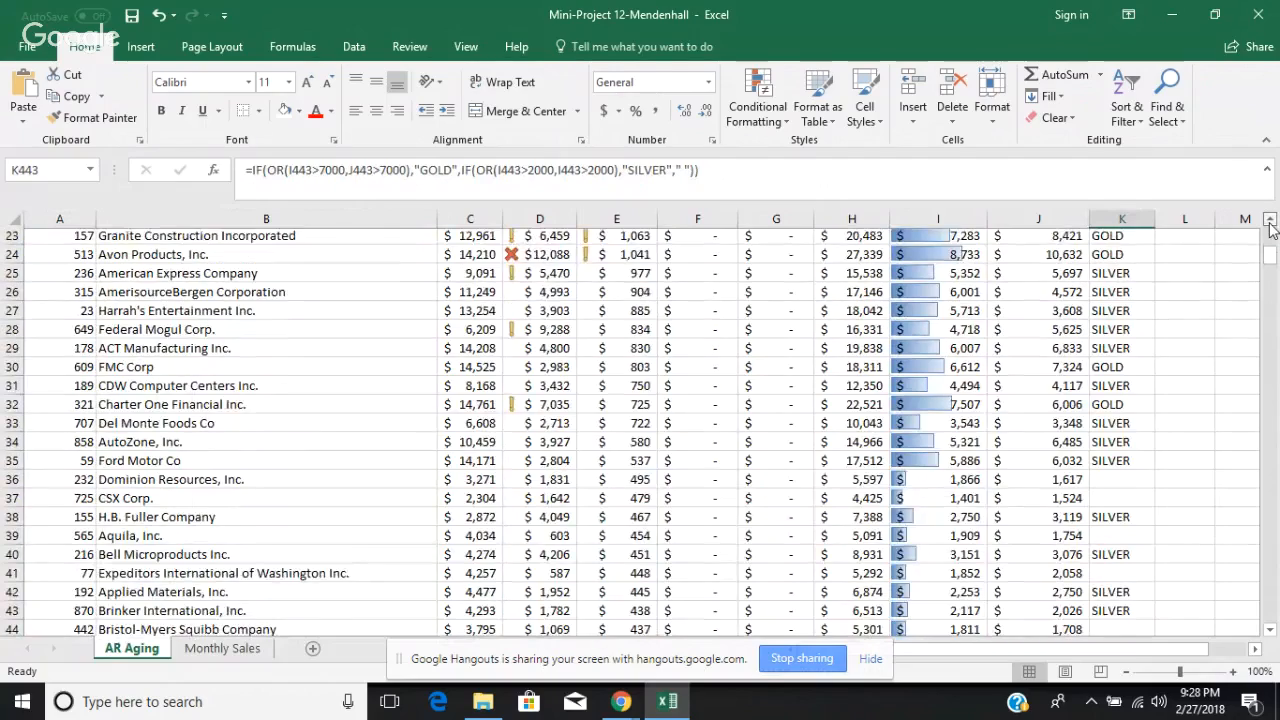
pyautogui.click(1269, 221)
pyautogui.scroll(1, 515, 380)
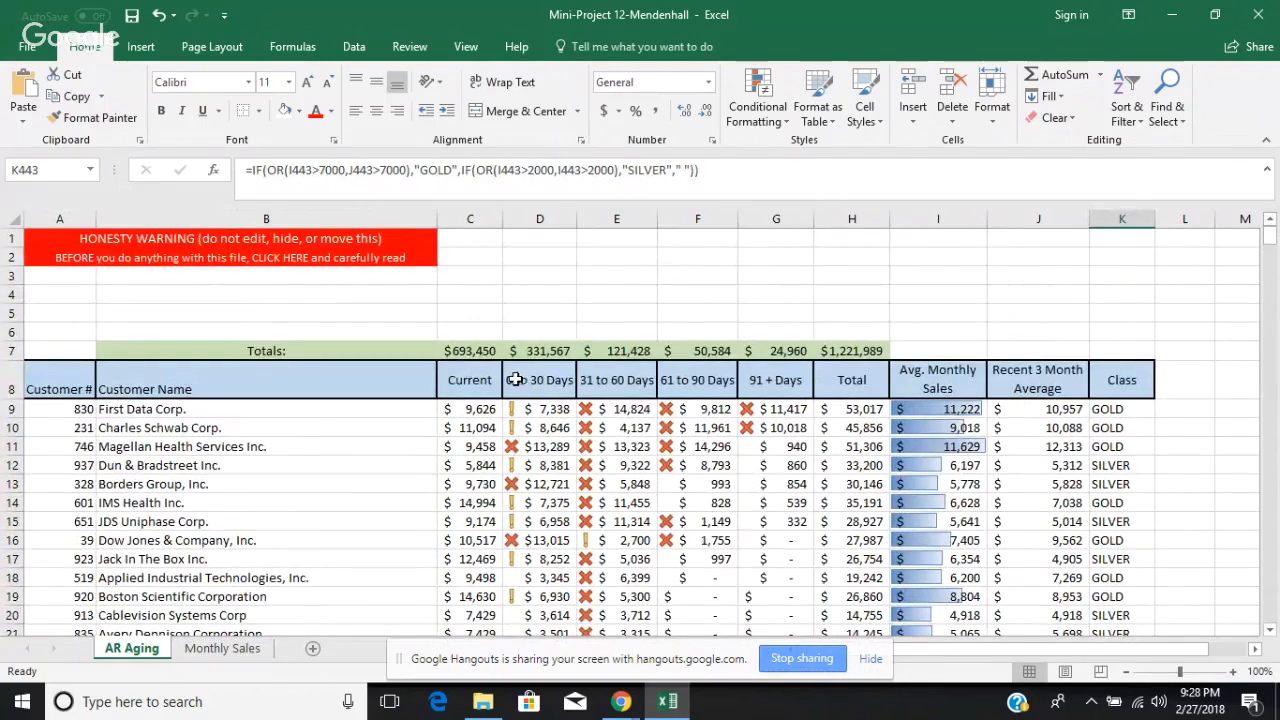
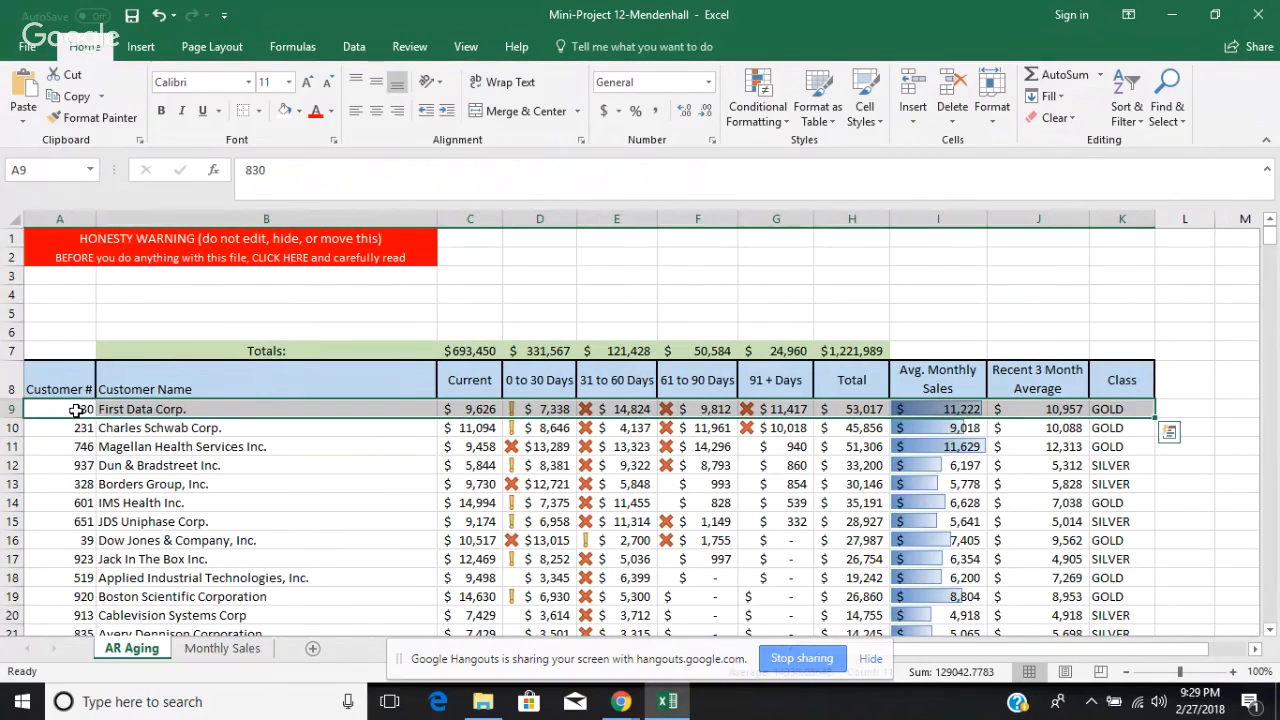
# Step: Select the customer numbers and names from row 9 through row 443 together with the matching Class cells in column K
pyautogui.click(55, 408)
pyautogui.moveTo(55, 408); pyautogui.dragTo(174, 281)
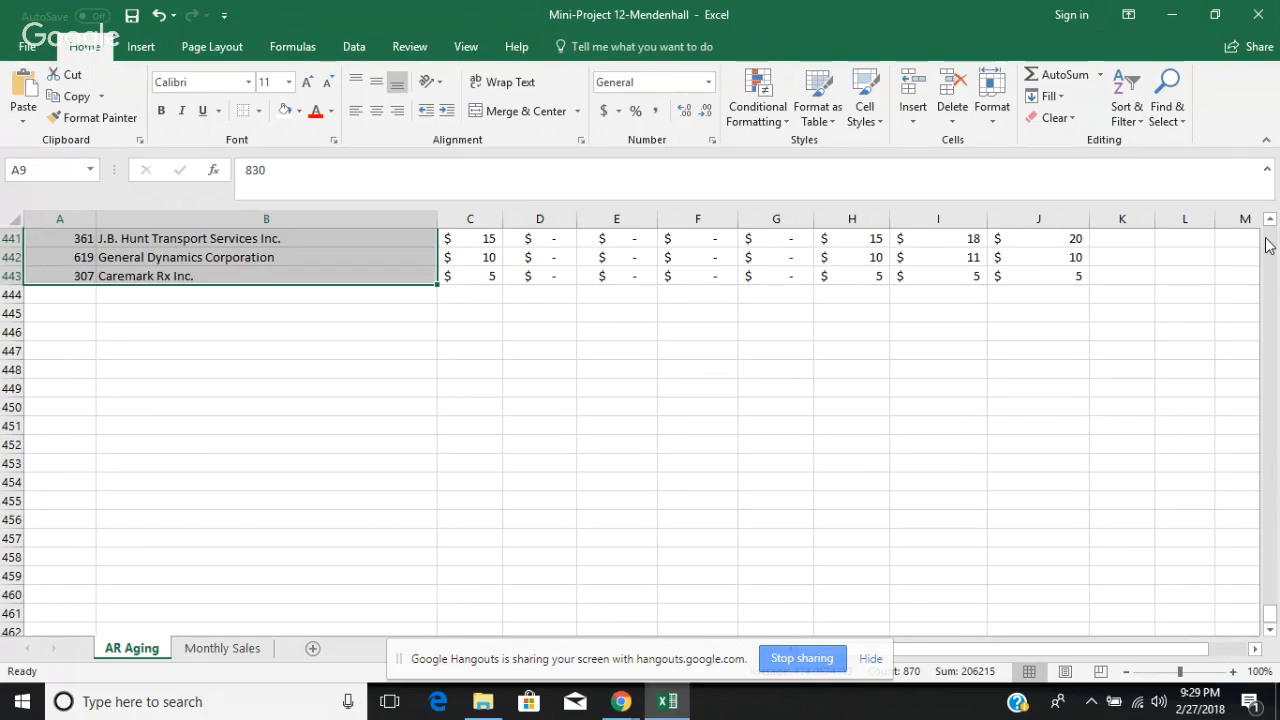
pyautogui.scroll(6, 1265, 245)
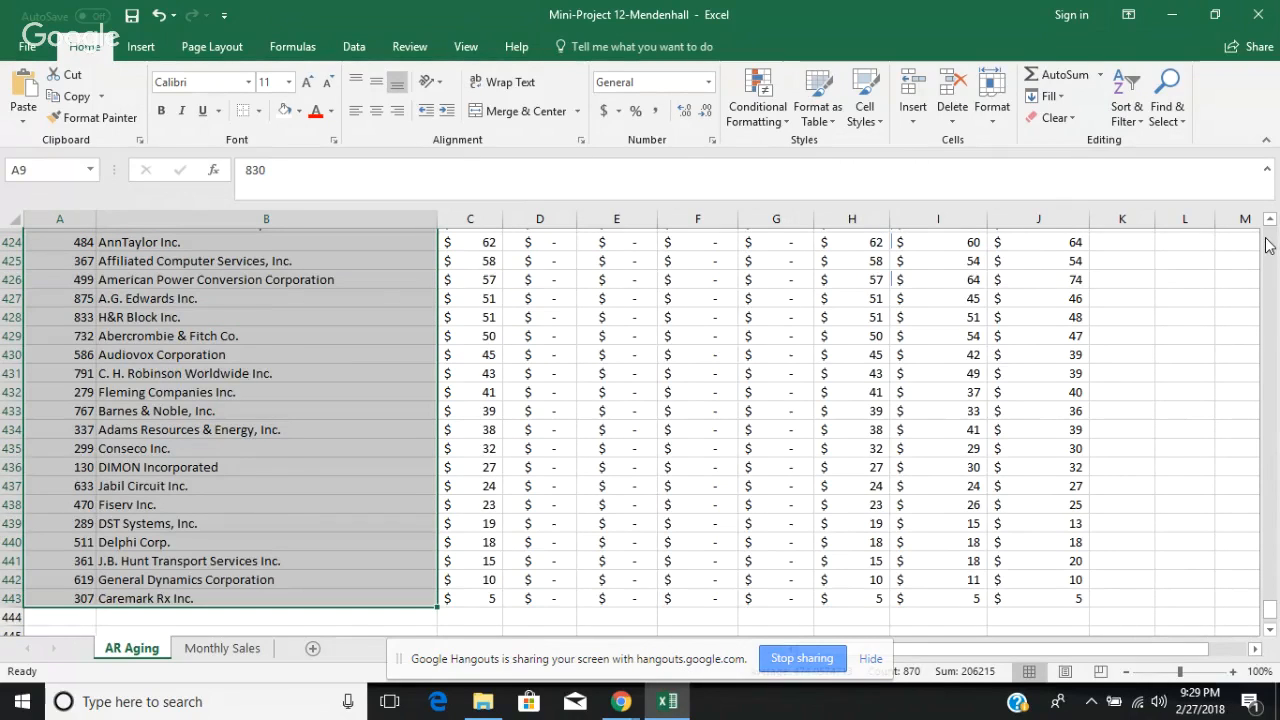
pyautogui.scroll(20, 1267, 248)
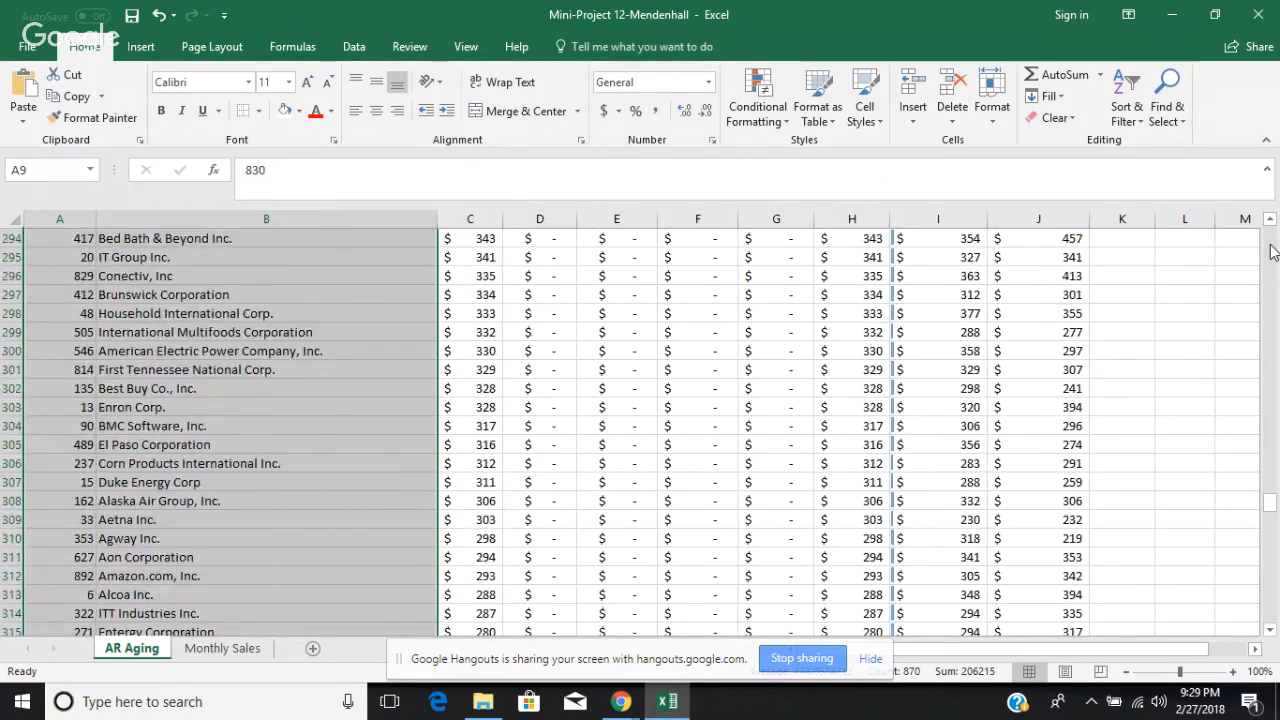
pyautogui.scroll(20, 1272, 250)
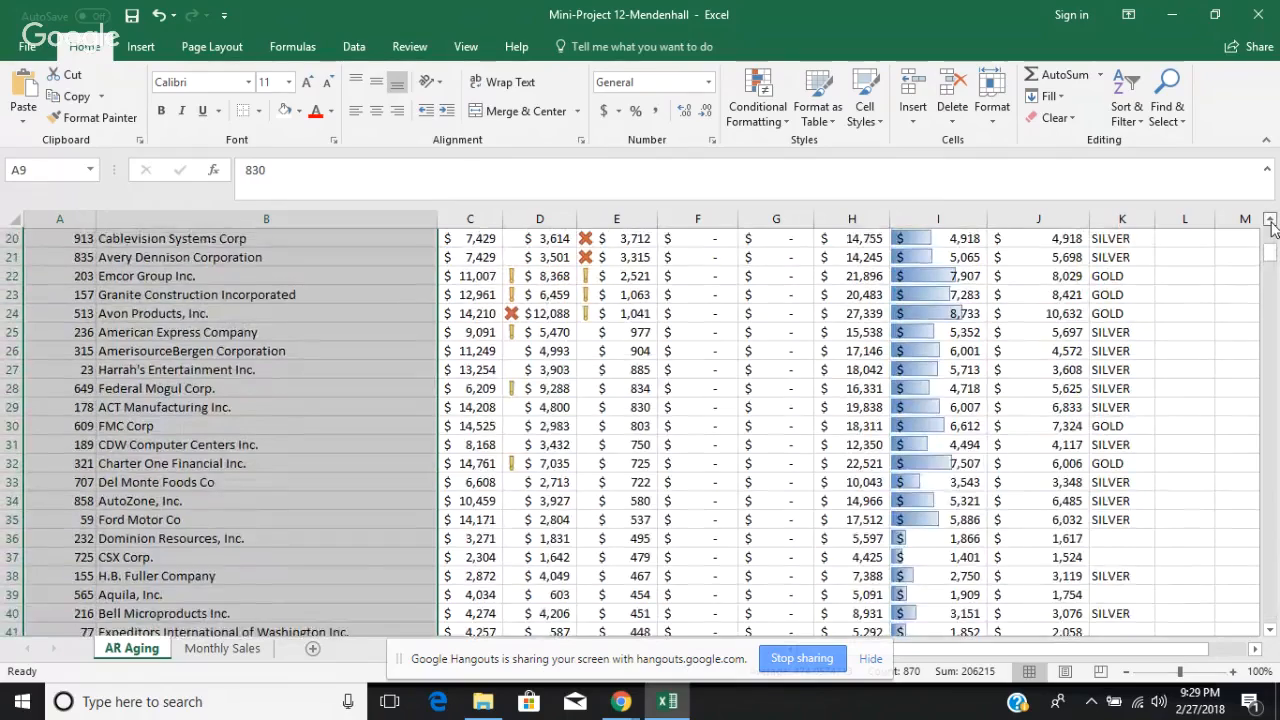
pyautogui.scroll(5, 1272, 228)
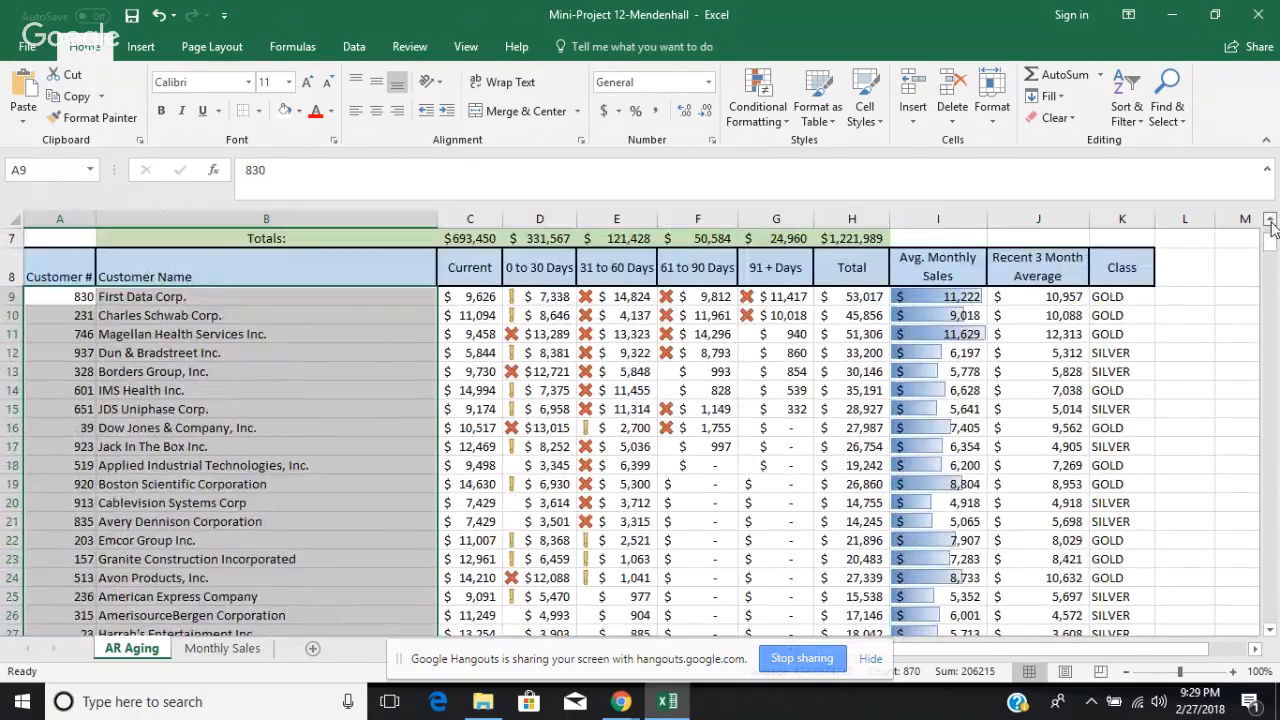
pyautogui.scroll(2, 1271, 228)
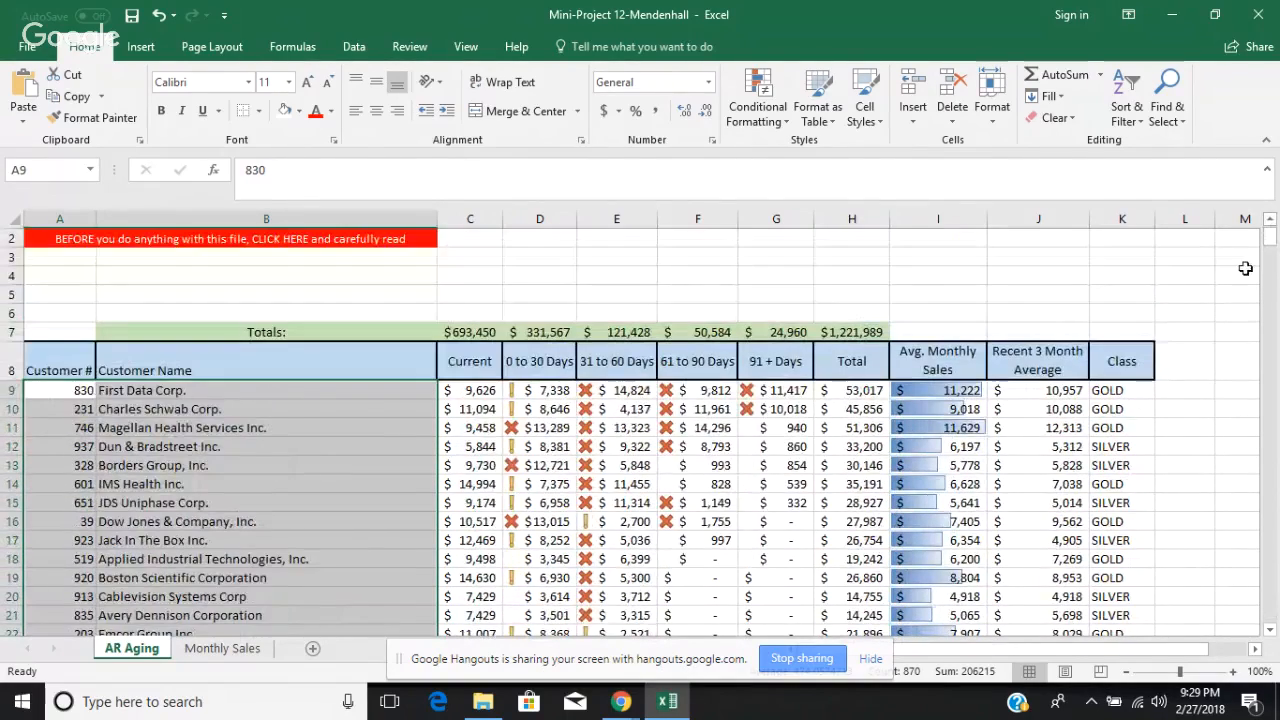
pyautogui.click(1113, 390)
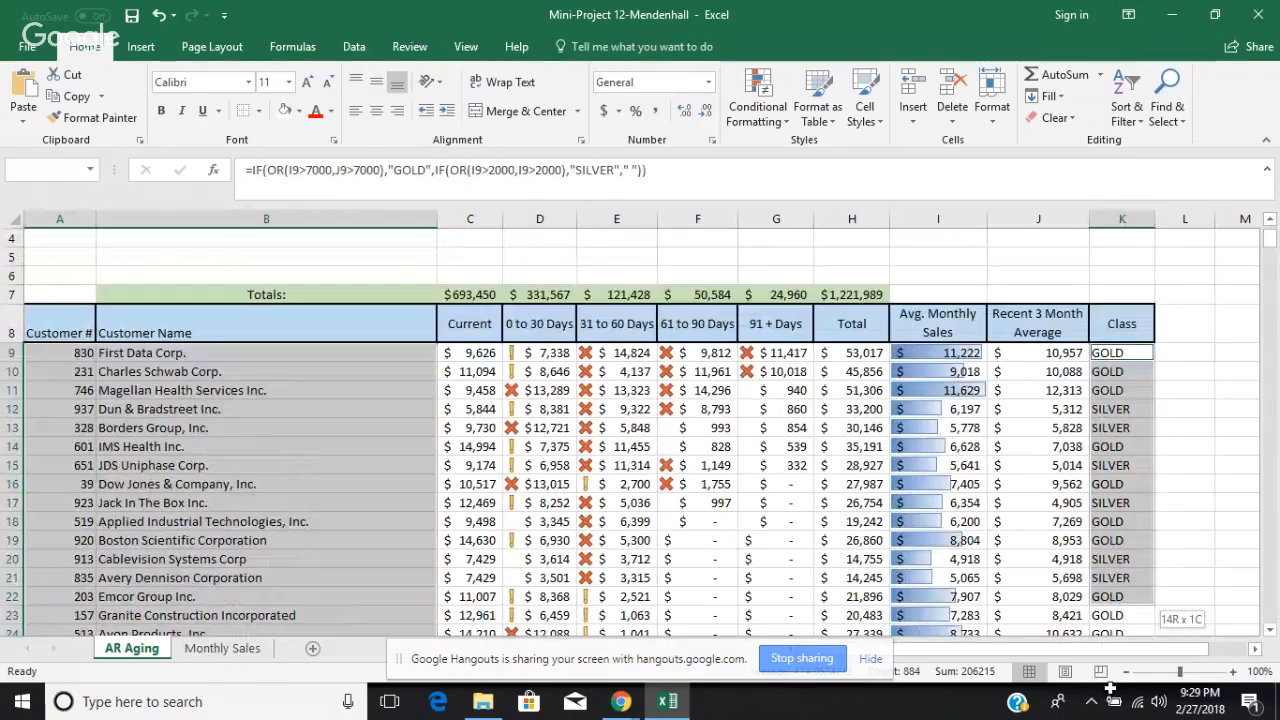
pyautogui.moveTo(1200, 277); pyautogui.dragTo(1140, 640)
pyautogui.moveTo(1110, 688); pyautogui.dragTo(1113, 642)
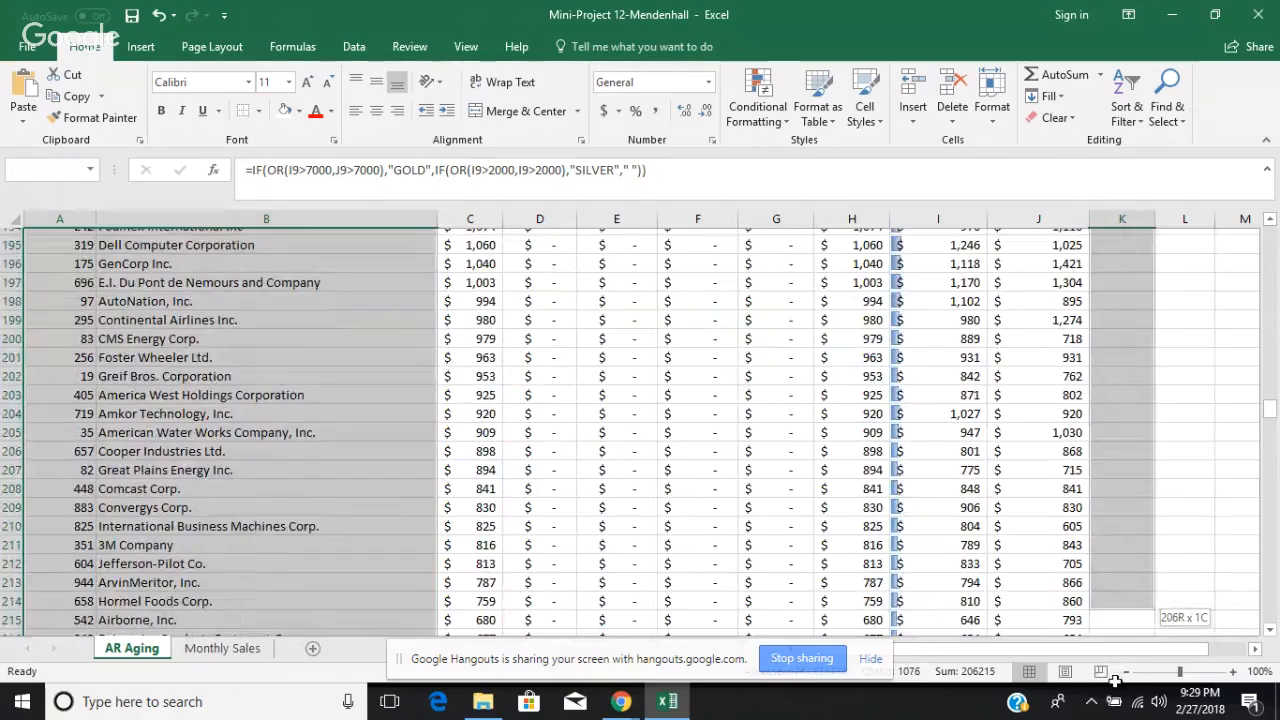
pyautogui.moveTo(1113, 650); pyautogui.dragTo(1113, 506)
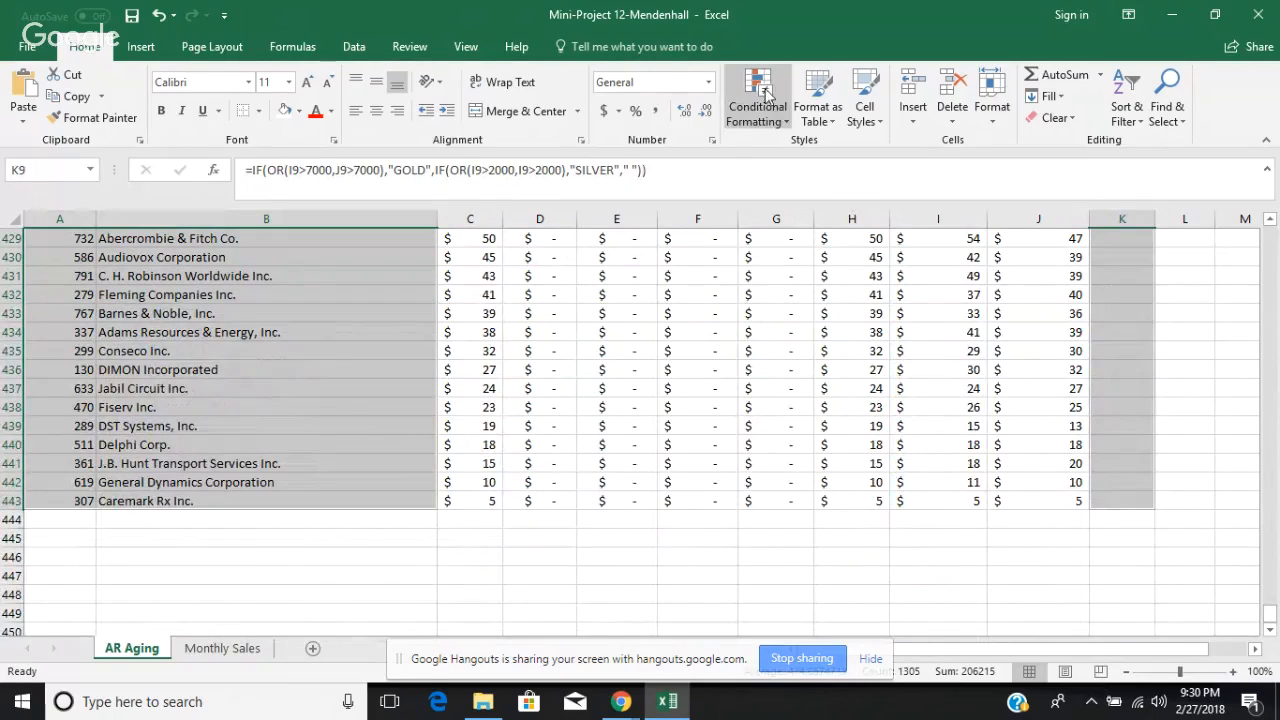
# Step: Start a Text That Contains highlight rule for GOLD on the selected cells and choose a custom format for it
pyautogui.click(782, 122)
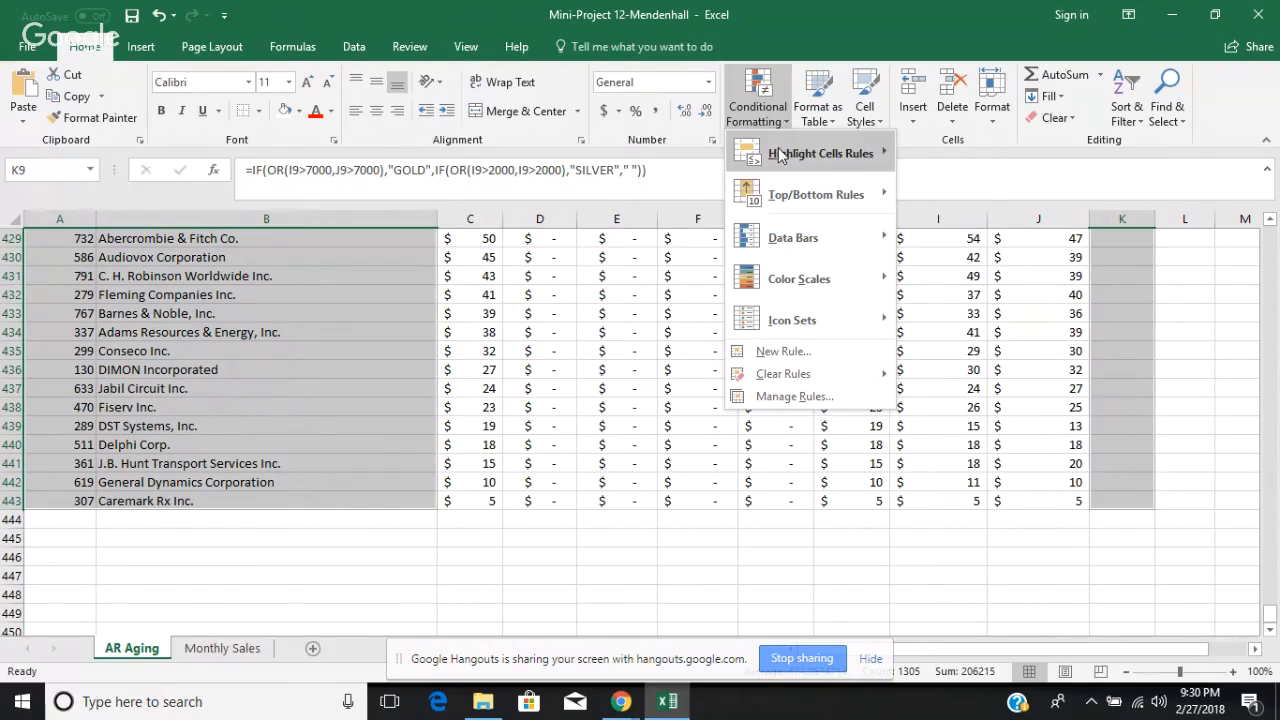
pyautogui.moveTo(778, 152)
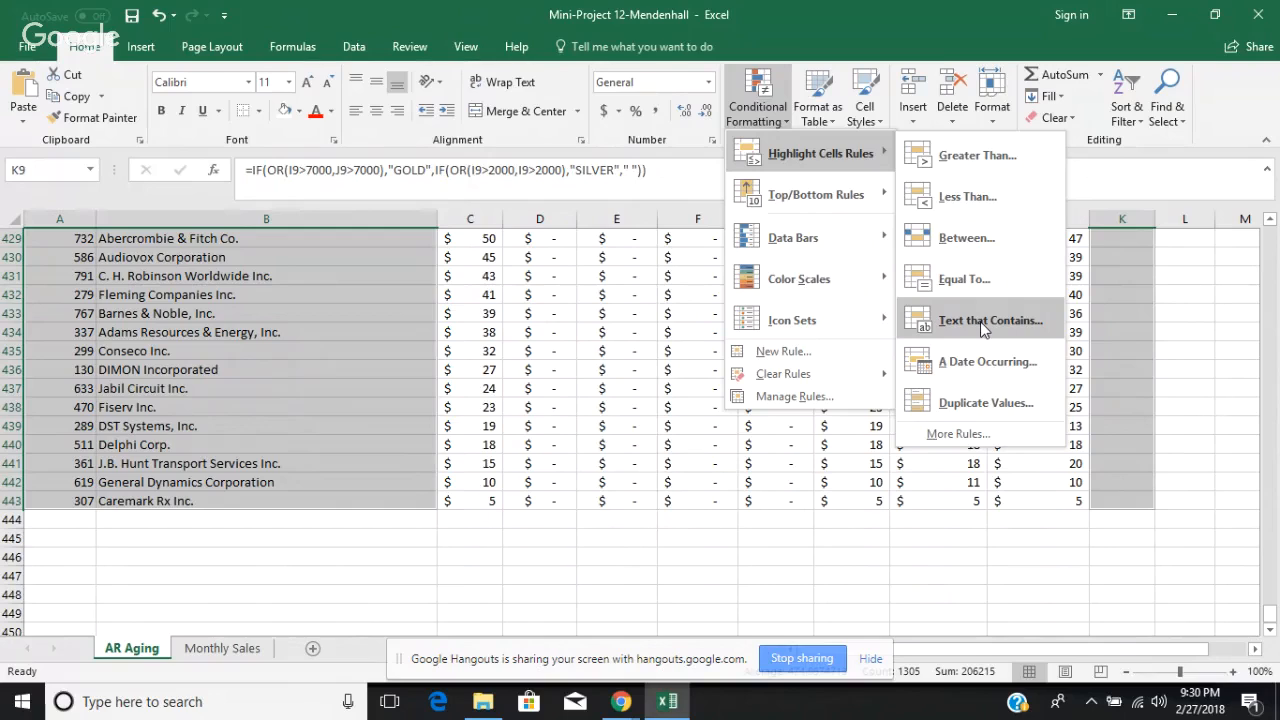
pyautogui.click(980, 321)
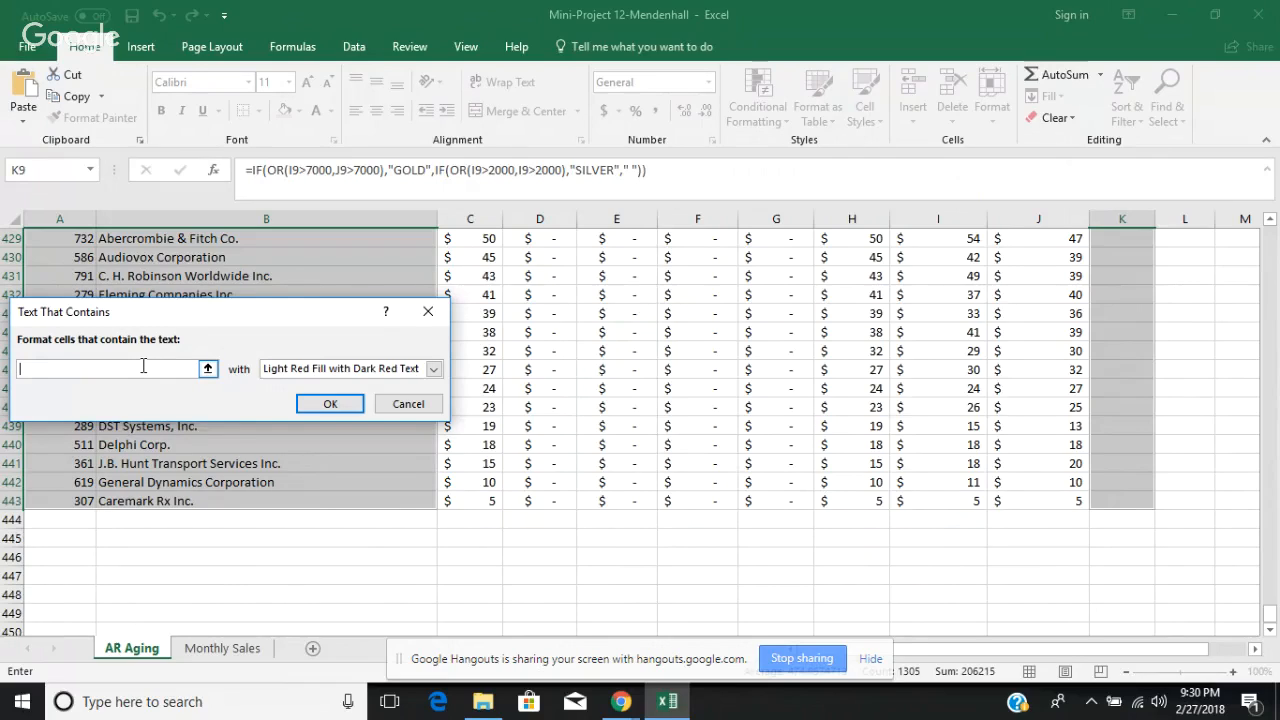
pyautogui.write('GOLD')
pyautogui.click(433, 369)
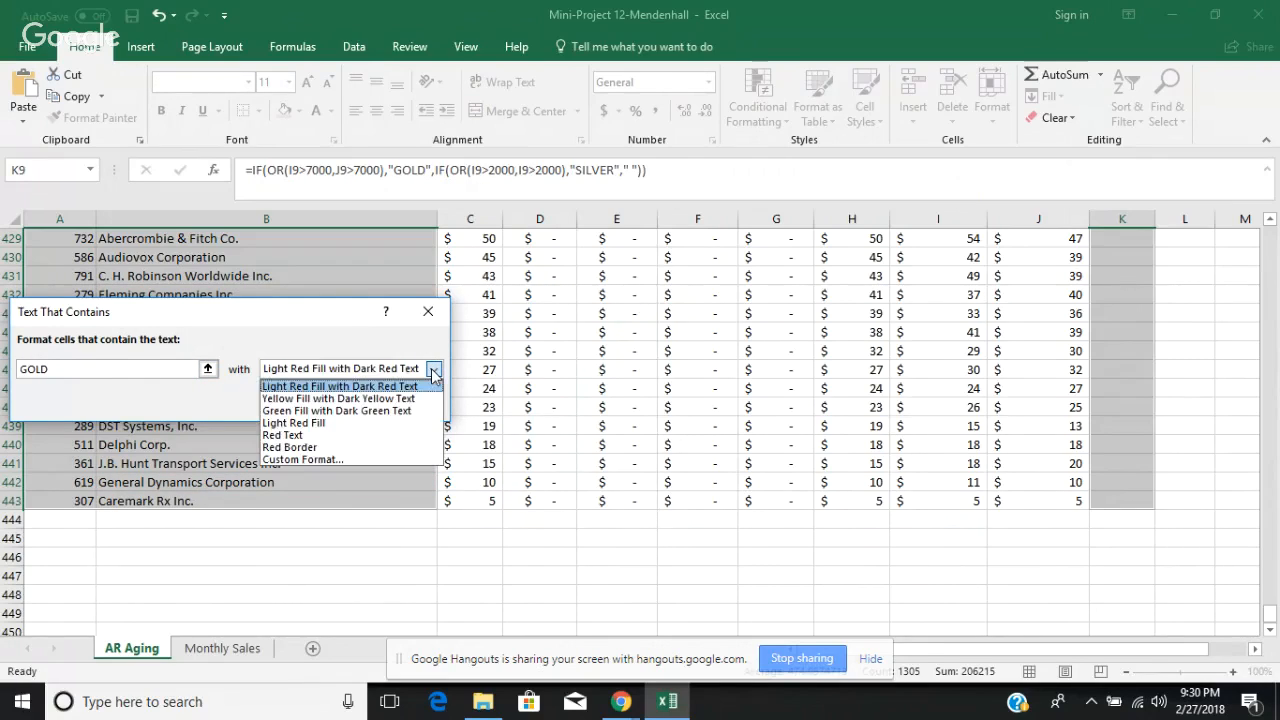
pyautogui.click(417, 459)
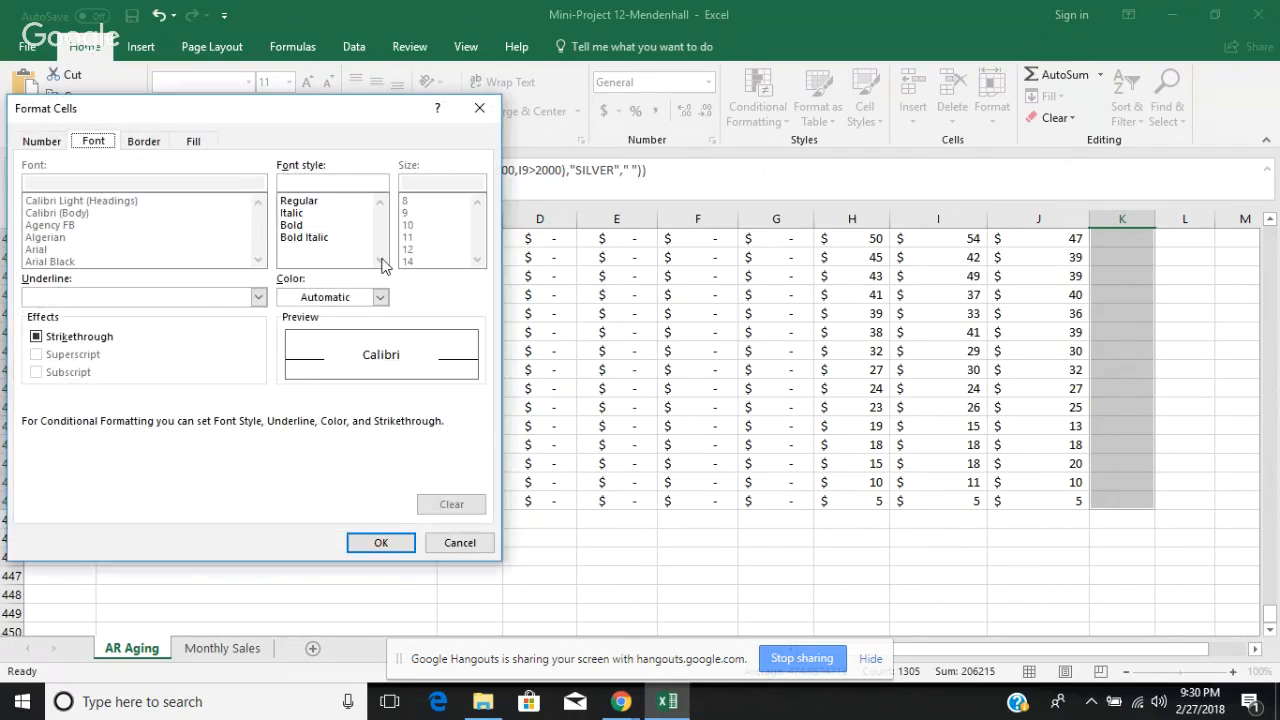
# Step: Give the text rule's custom format a gold background fill and white font color, and apply the rule
pyautogui.click(200, 143)
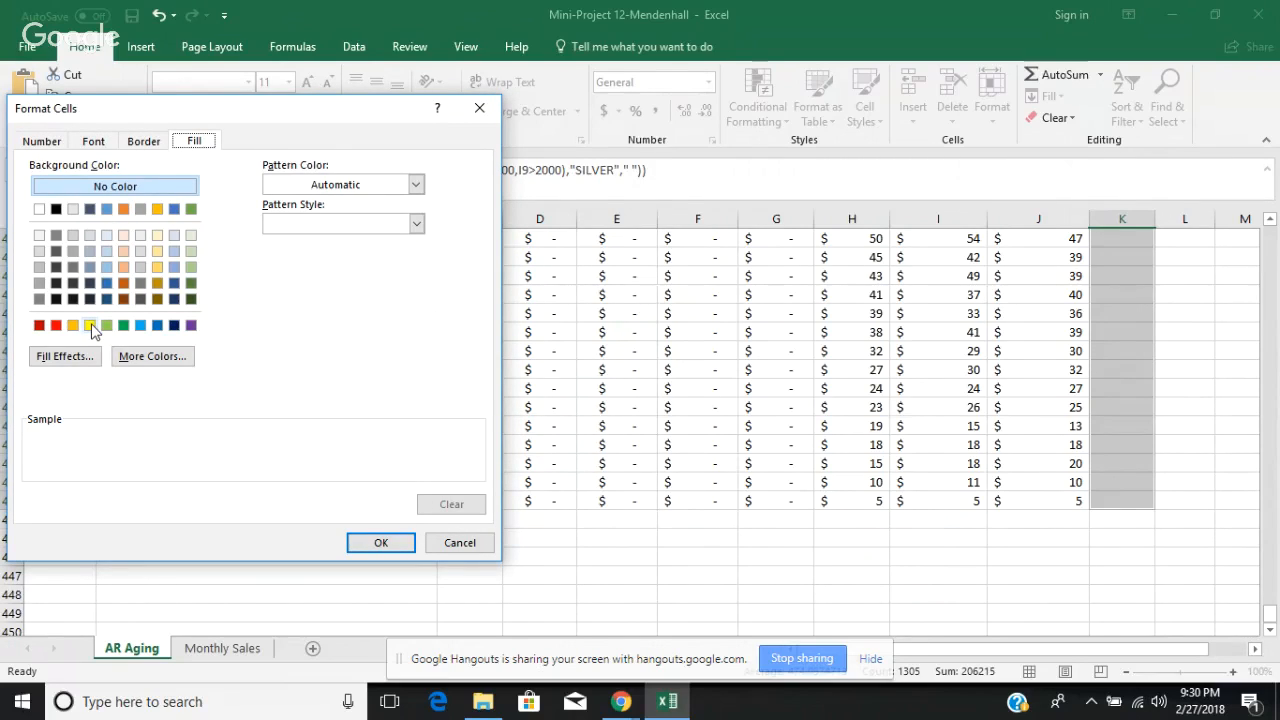
pyautogui.click(157, 208)
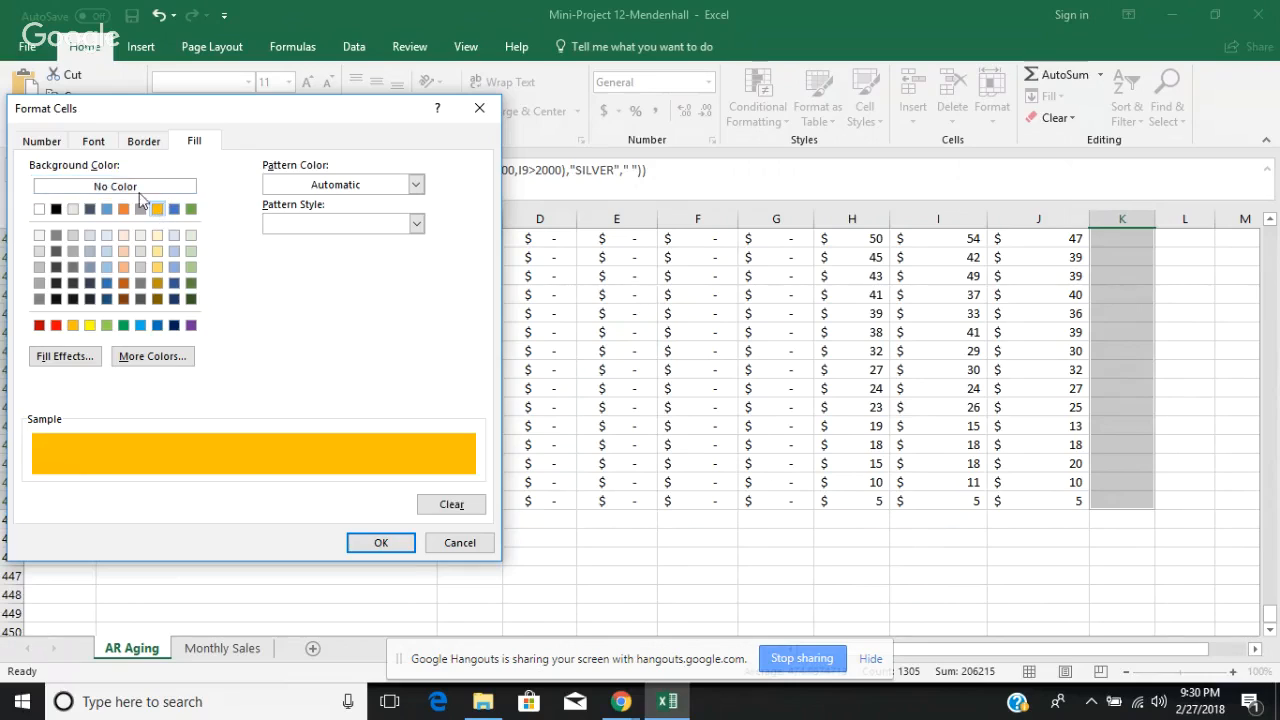
pyautogui.click(93, 141)
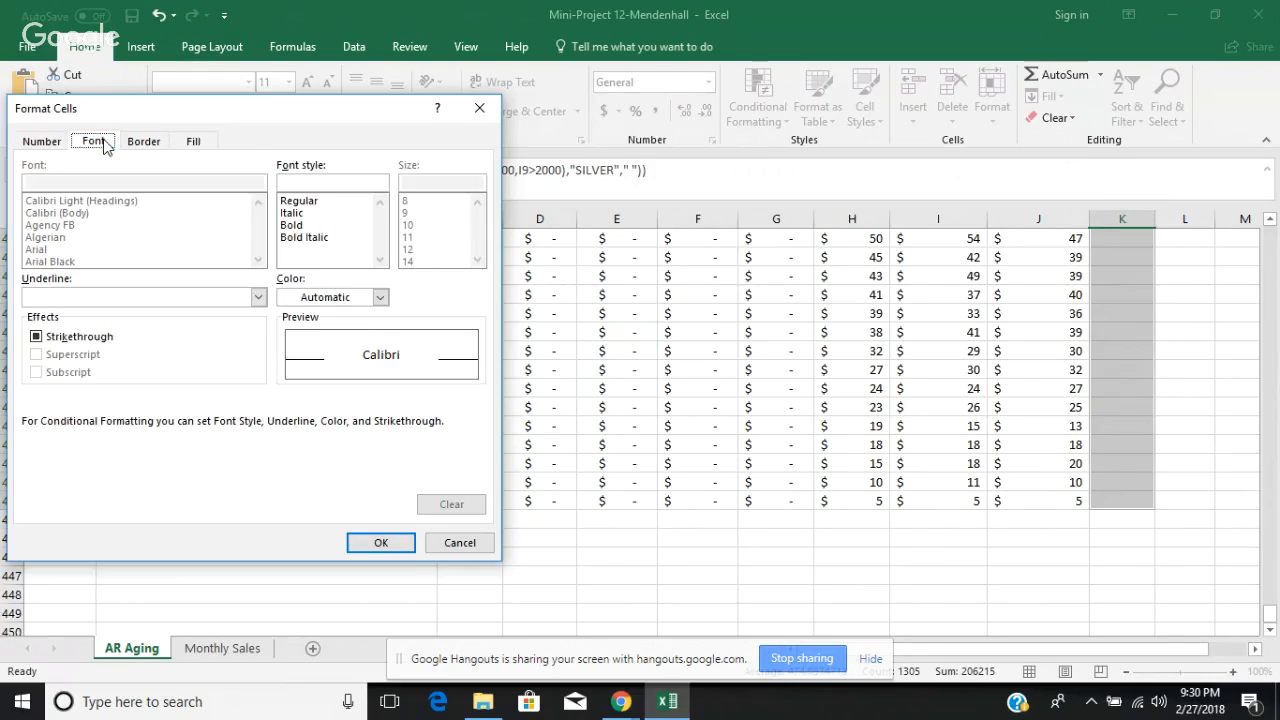
pyautogui.click(376, 301)
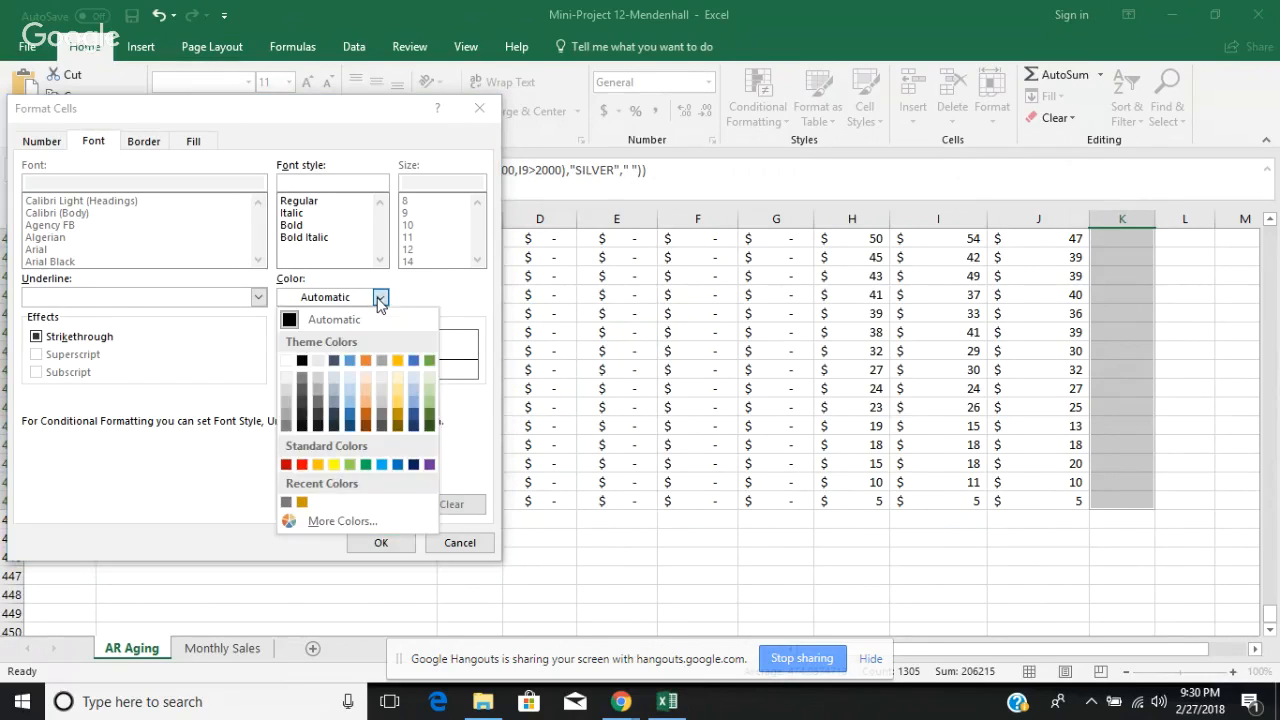
pyautogui.click(287, 361)
pyautogui.click(389, 540)
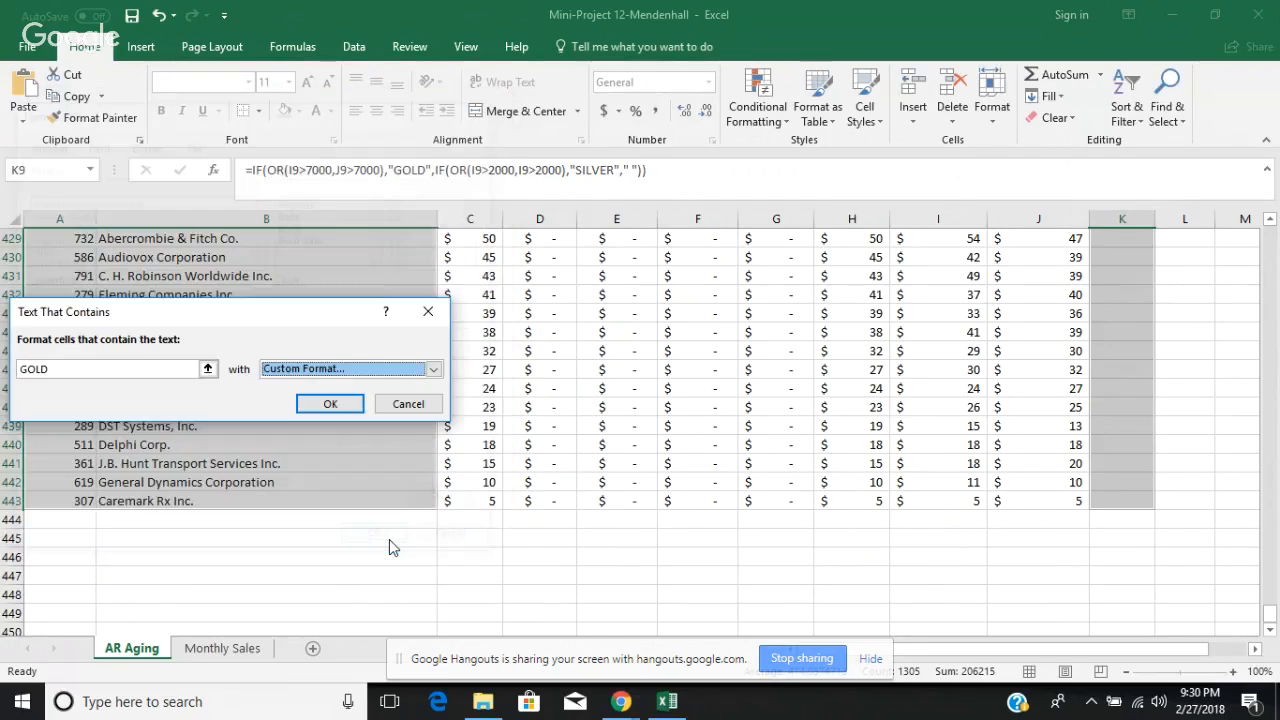
pyautogui.click(331, 404)
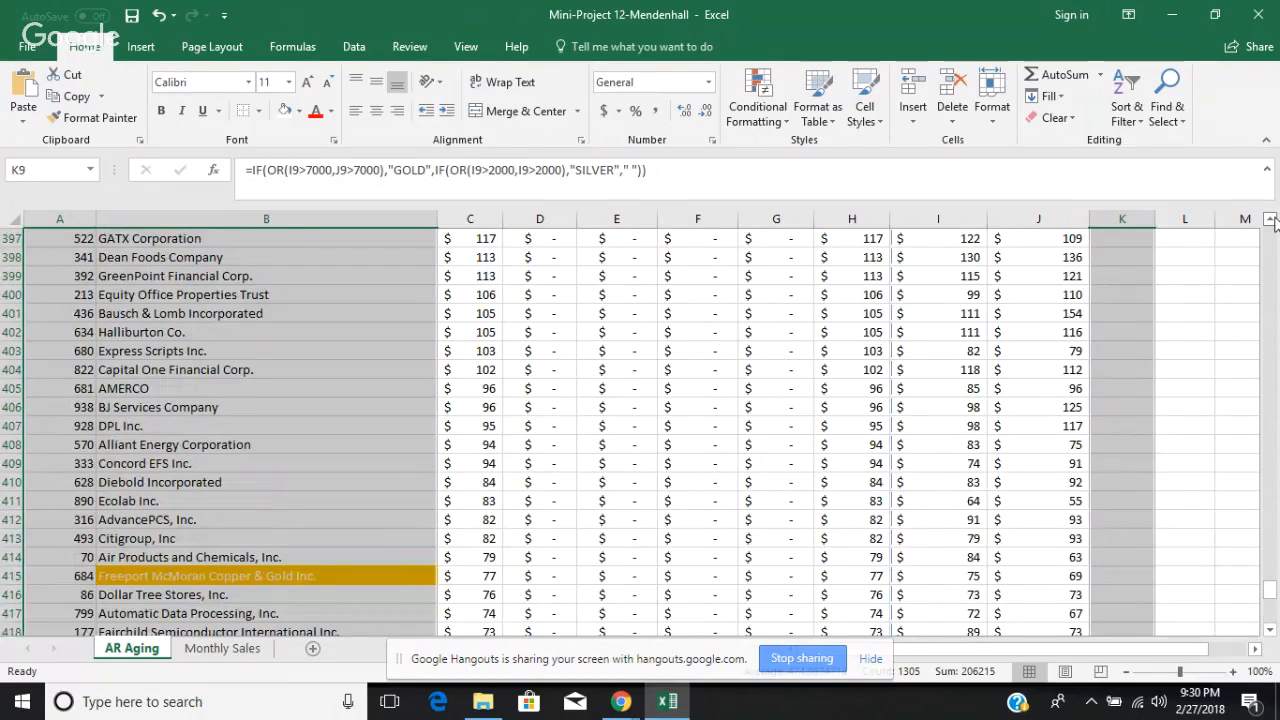
# Step: Examine the customer names and Class cells from the end of the list upward for which cells the GOLD text rule formats
pyautogui.click(1271, 219)
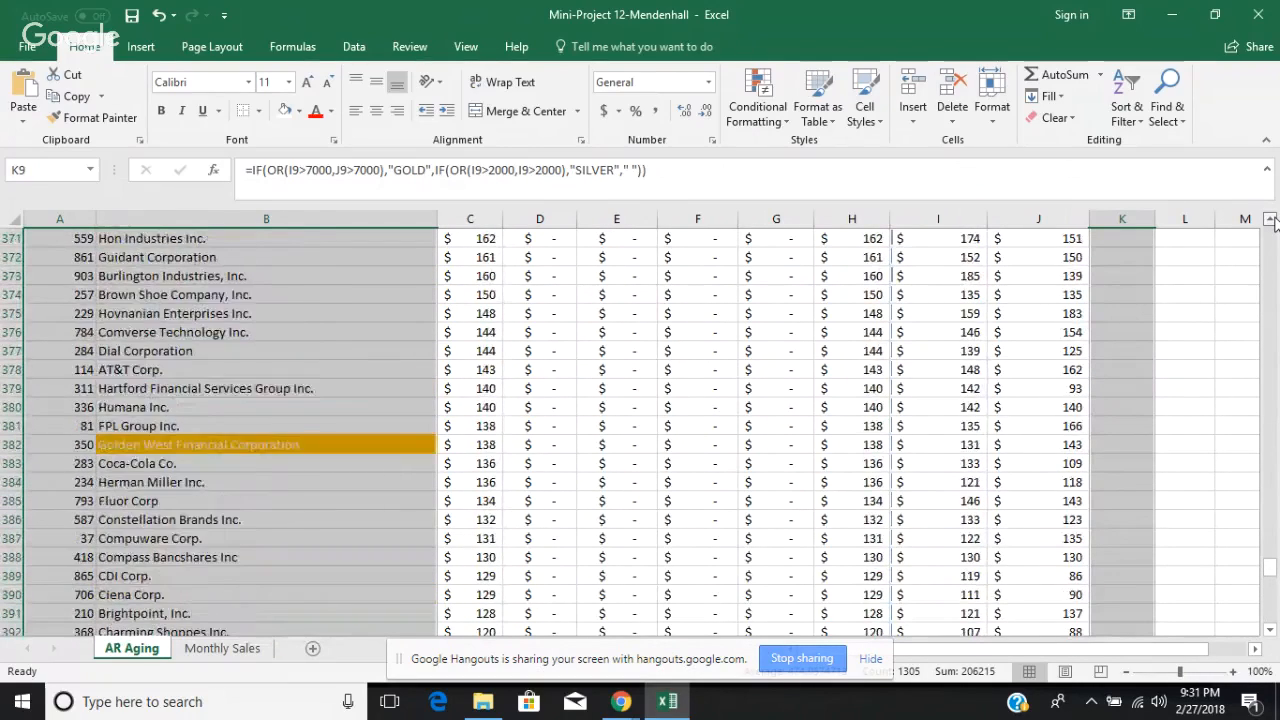
pyautogui.click(1271, 219)
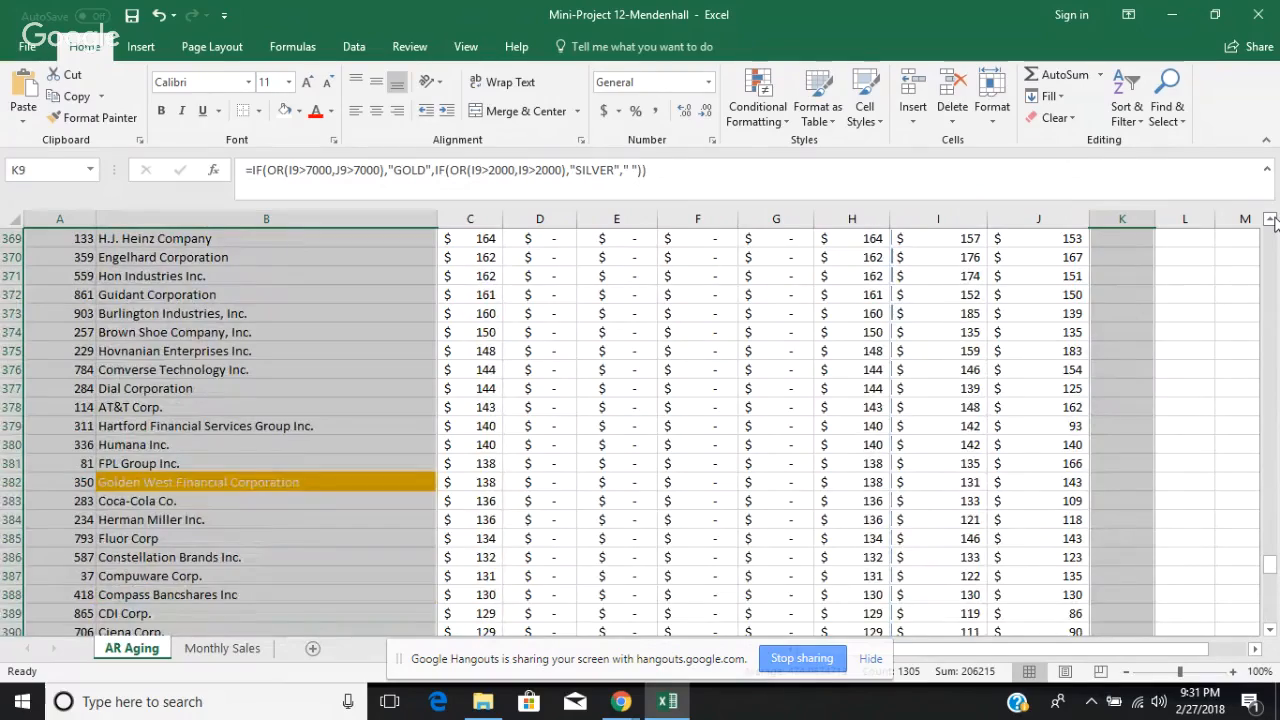
pyautogui.click(1271, 219)
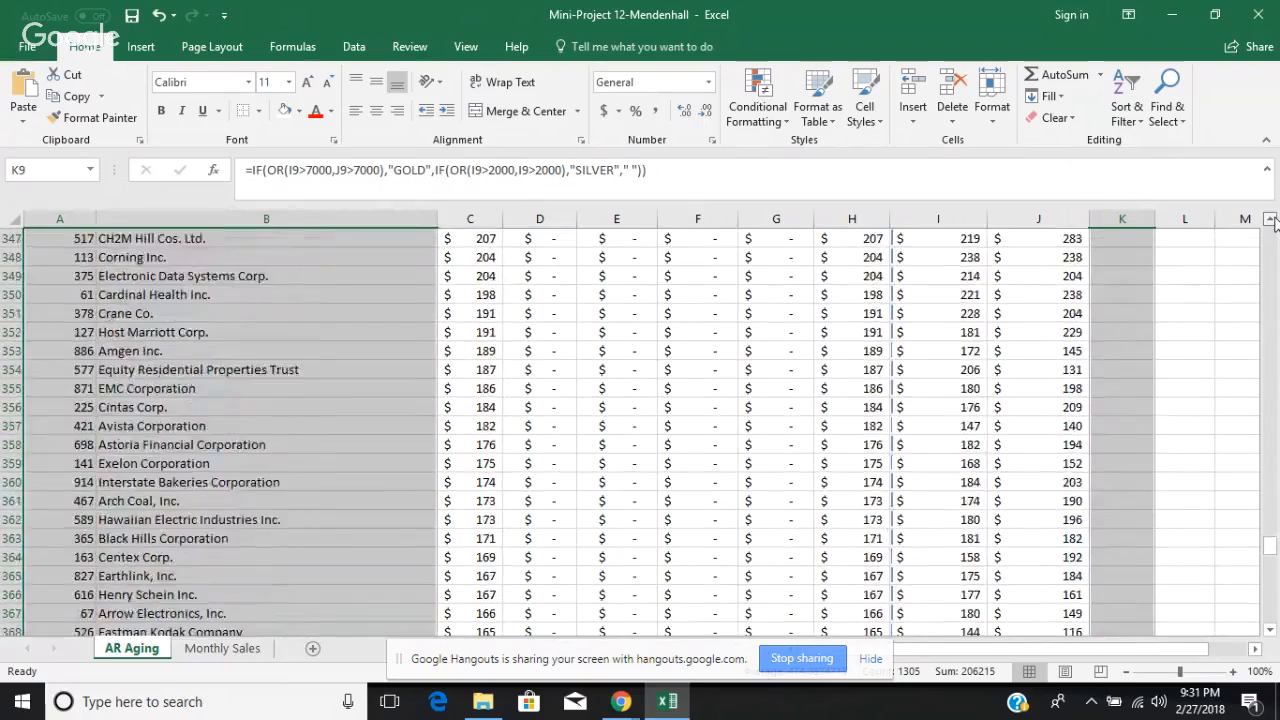
pyautogui.click(1271, 219)
pyautogui.click(1271, 219)
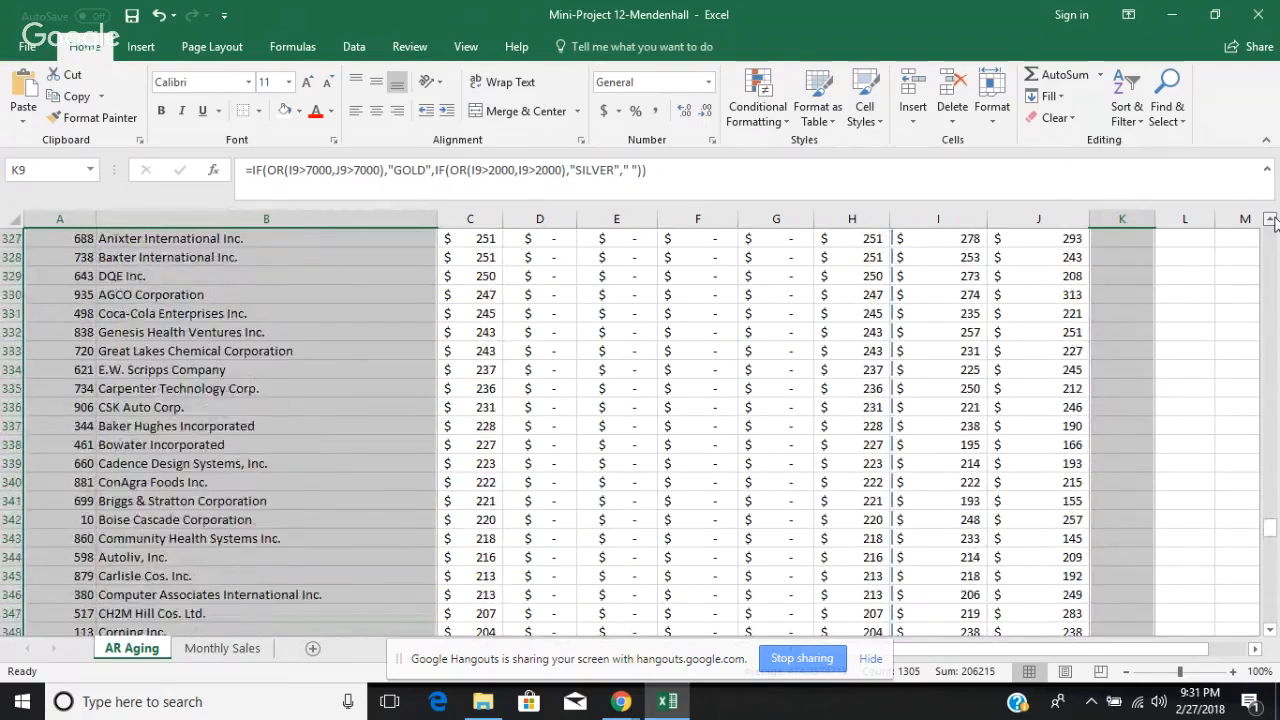
pyautogui.click(1271, 219)
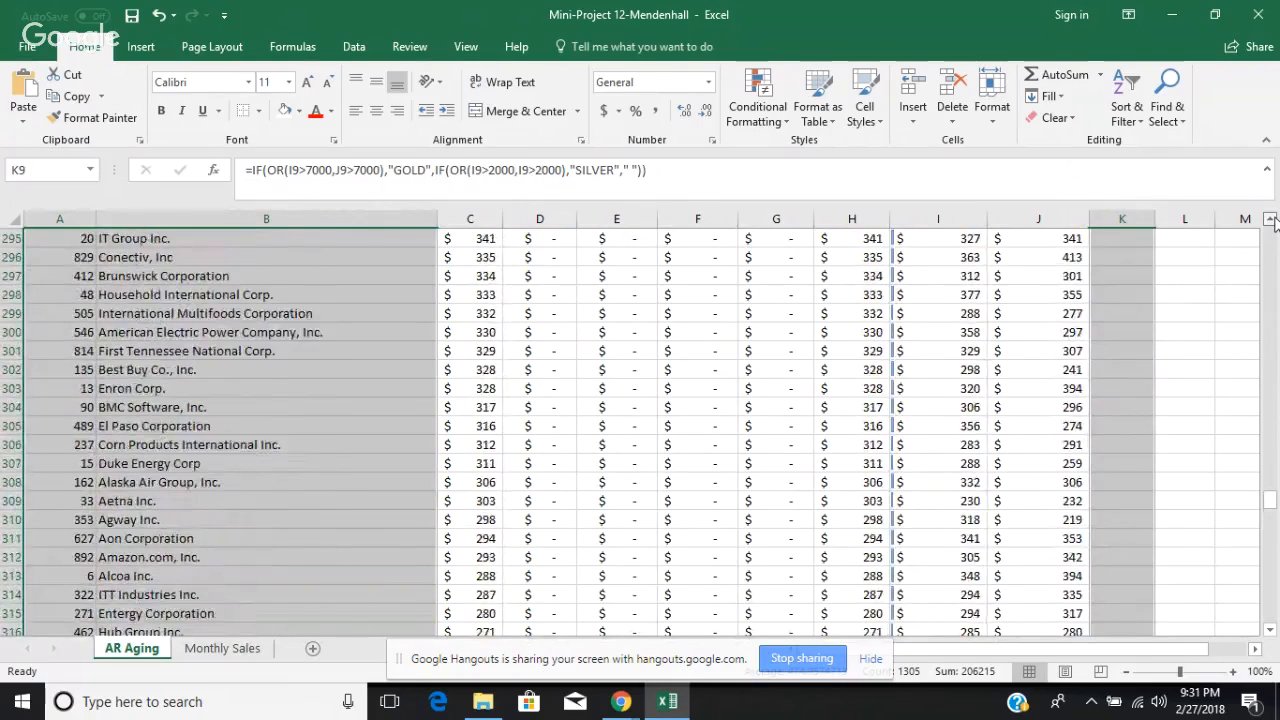
pyautogui.click(1271, 219)
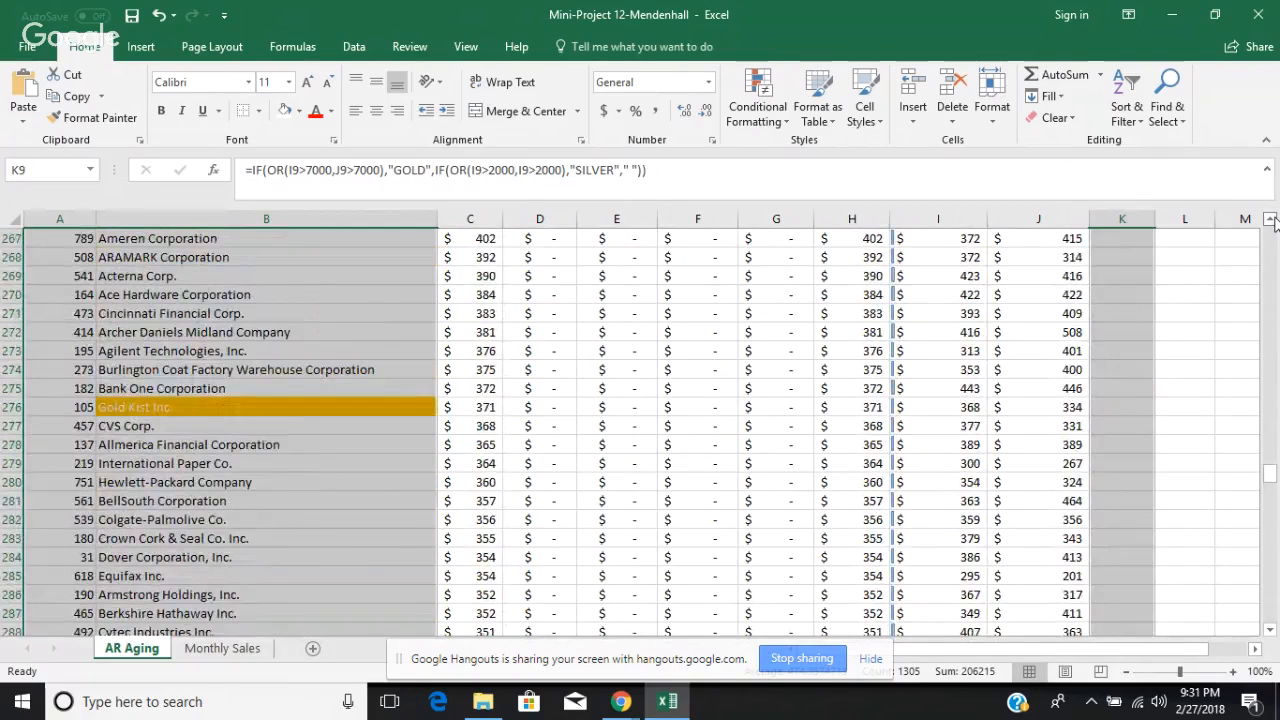
pyautogui.click(1271, 219)
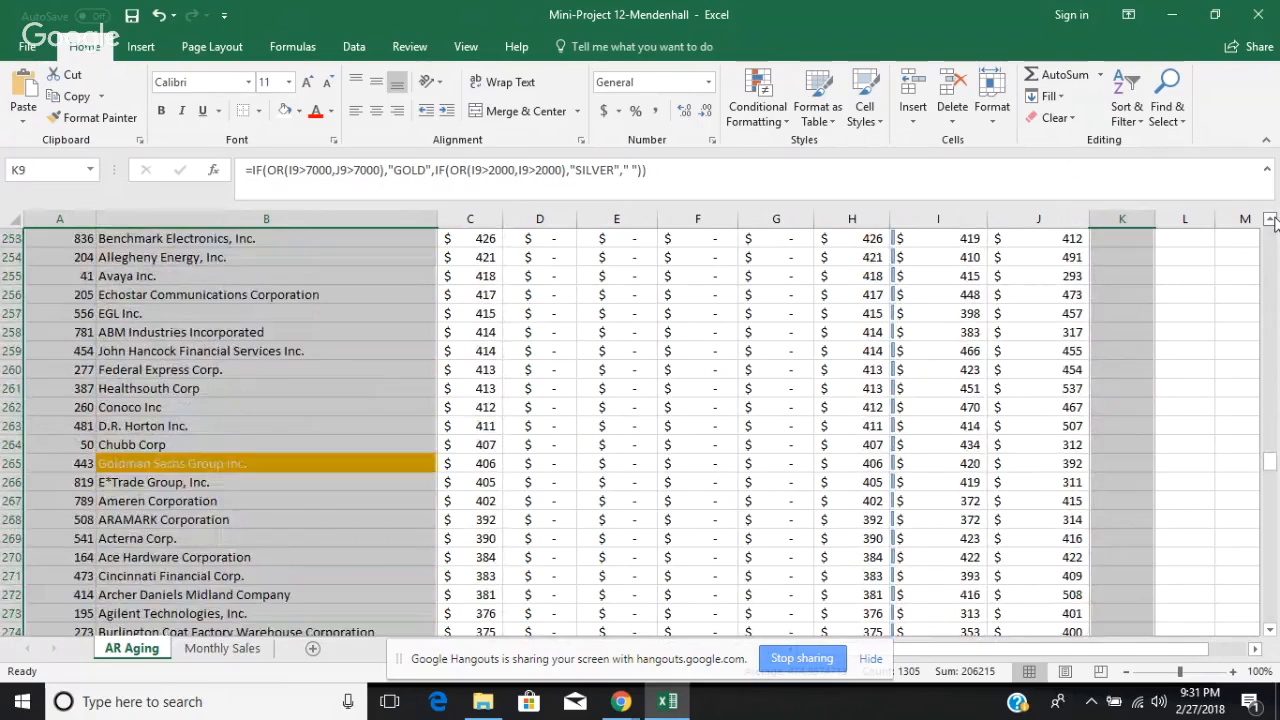
pyautogui.click(1271, 219)
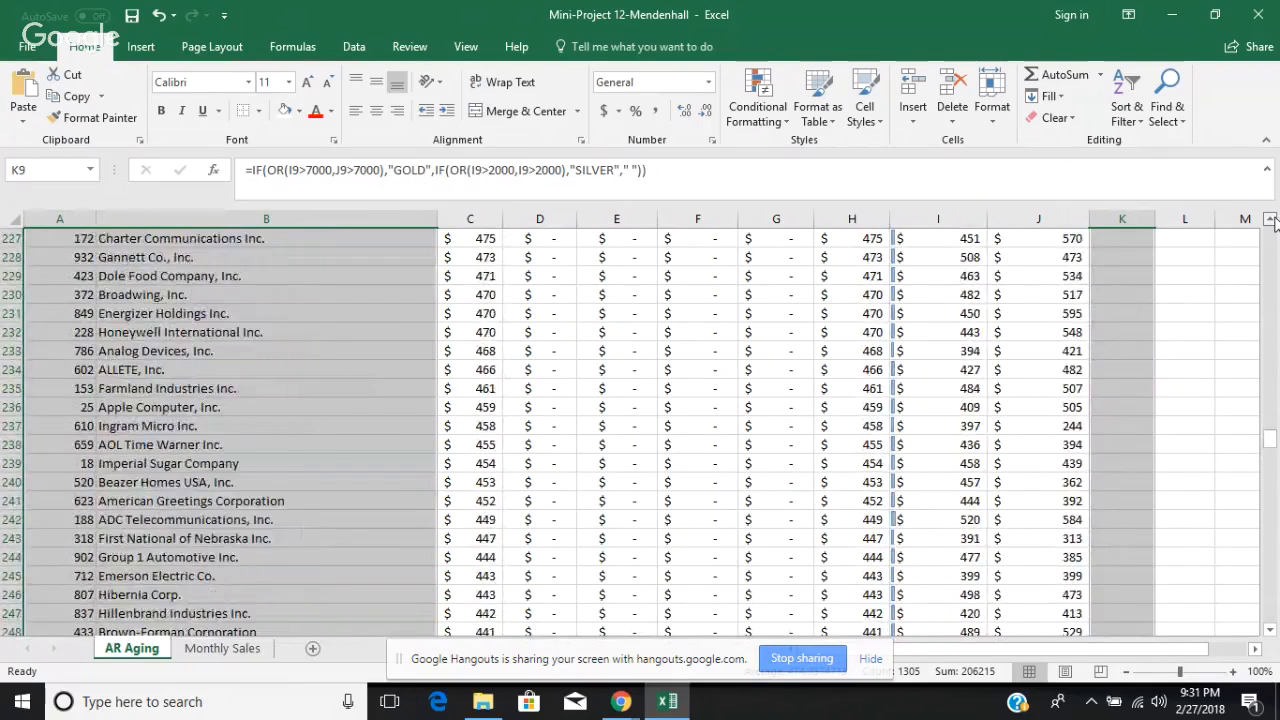
pyautogui.click(1271, 219)
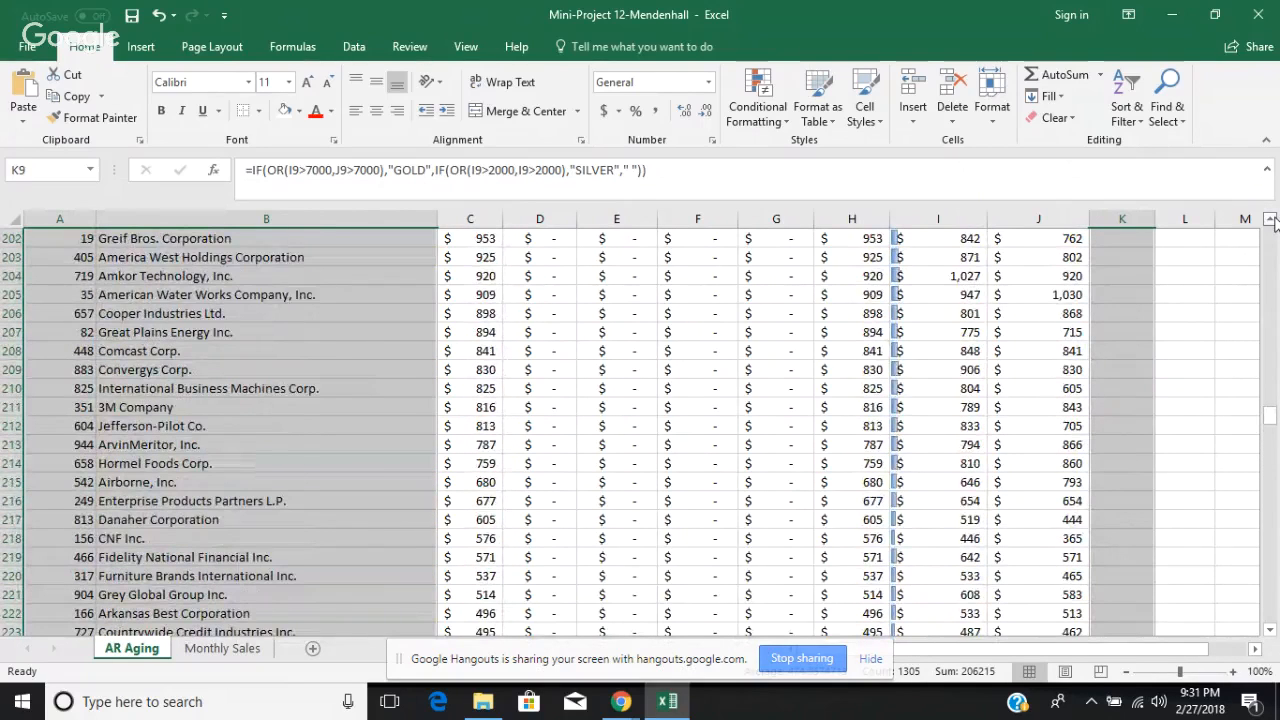
# Step: Clear the conditional formatting rules from the selected customer number, name and Class cells
pyautogui.click(781, 123)
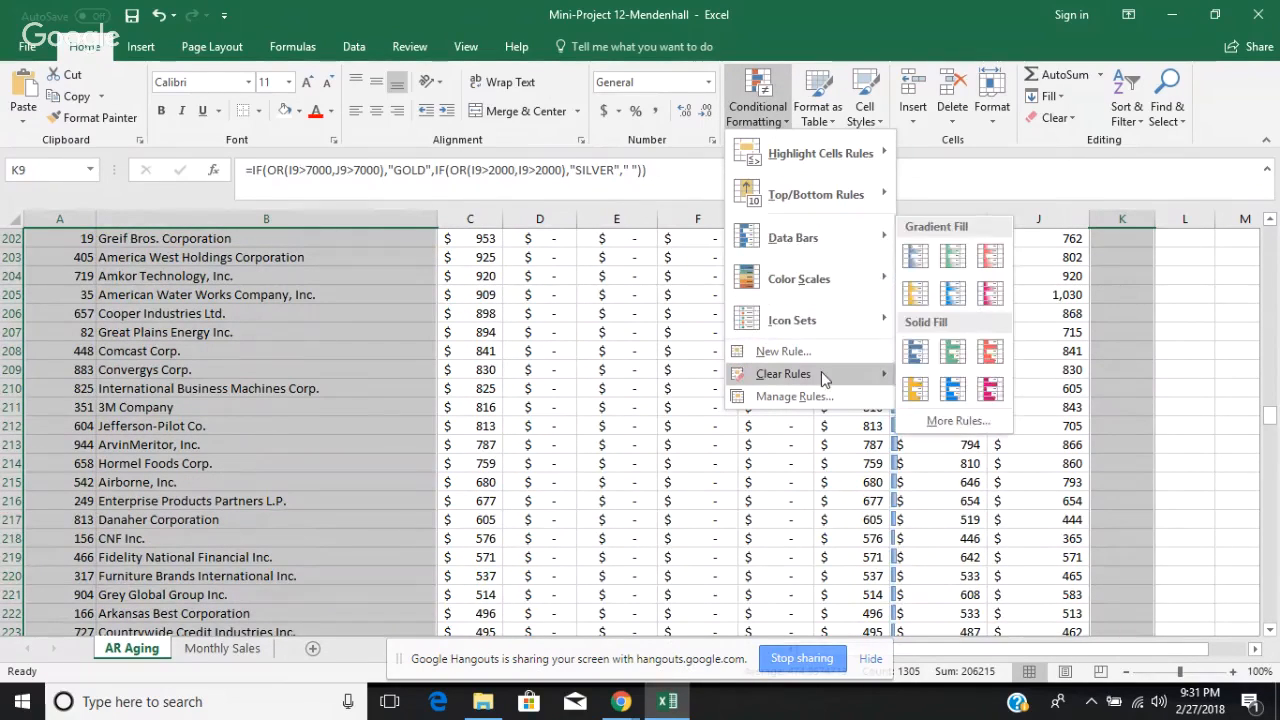
pyautogui.moveTo(821, 374)
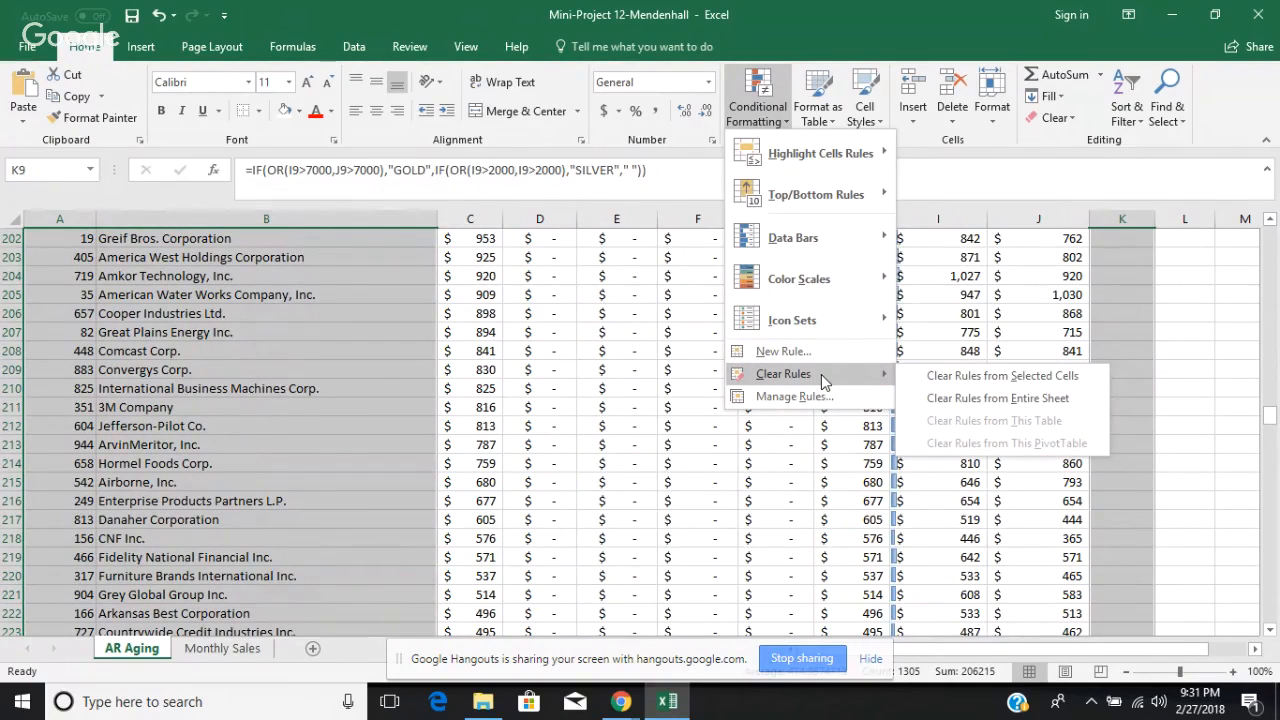
pyautogui.click(955, 381)
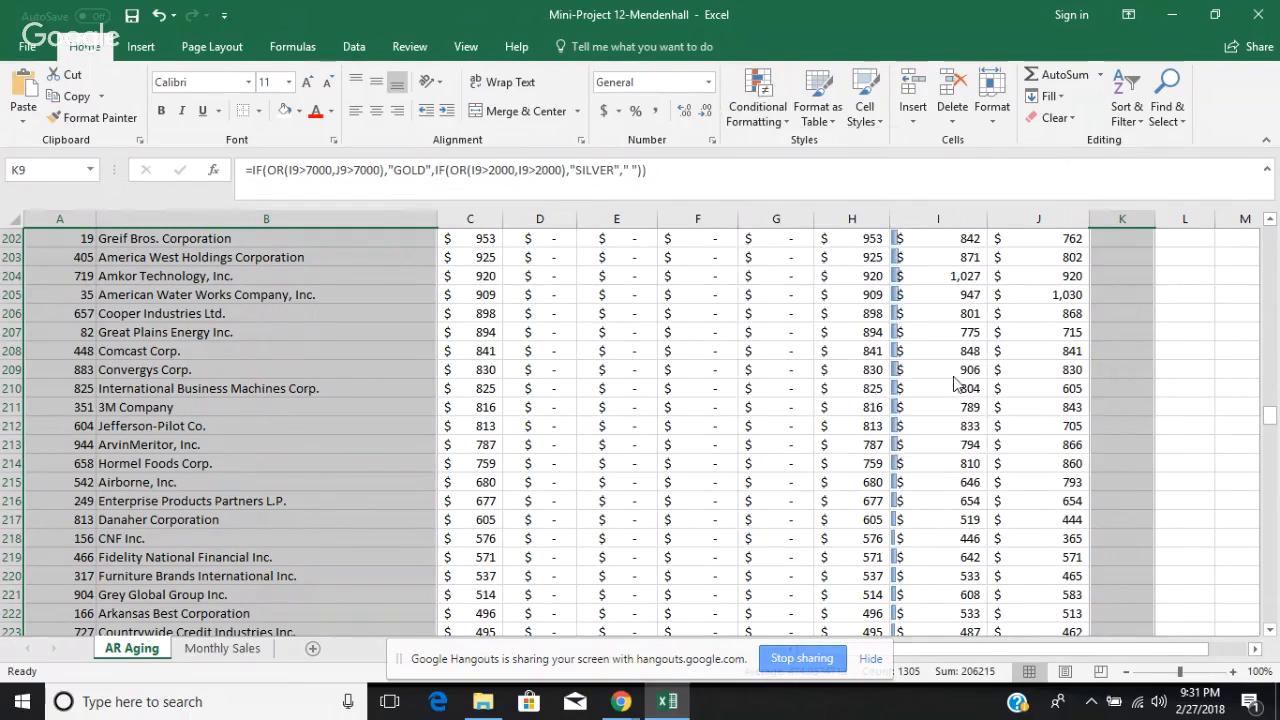
pyautogui.click(759, 130)
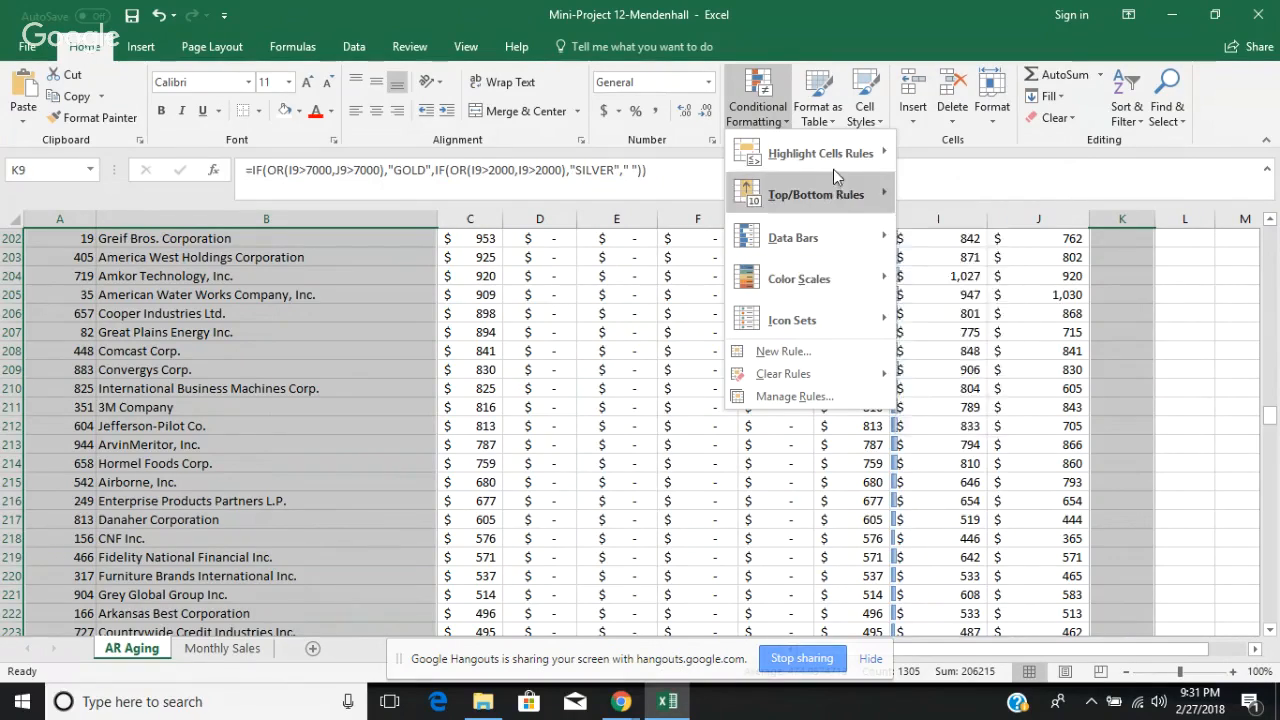
pyautogui.moveTo(840, 155)
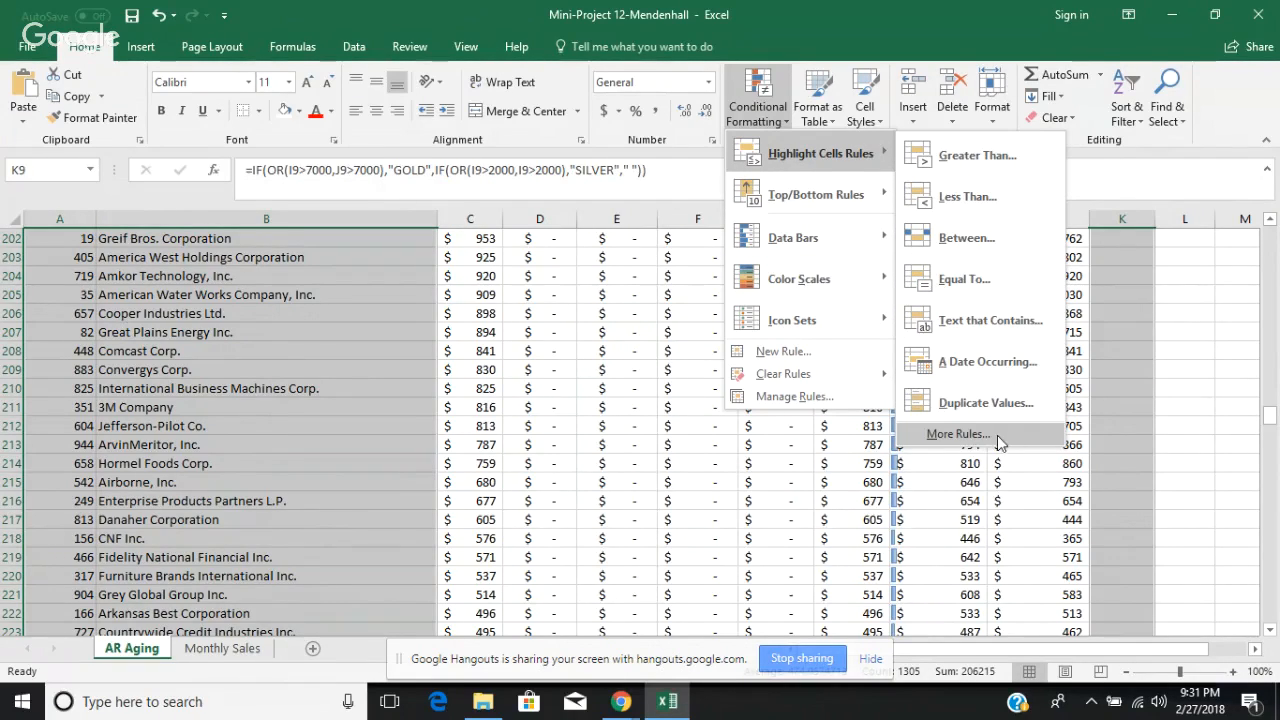
pyautogui.click(957, 434)
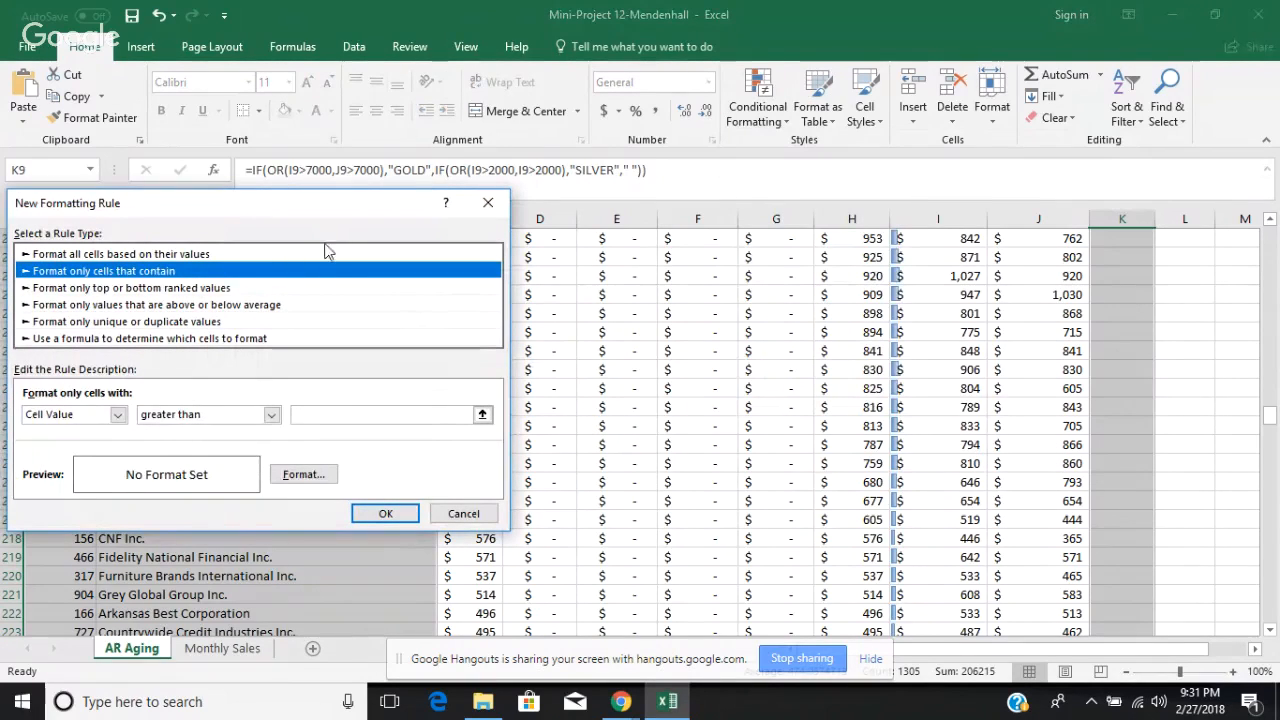
pyautogui.click(270, 338)
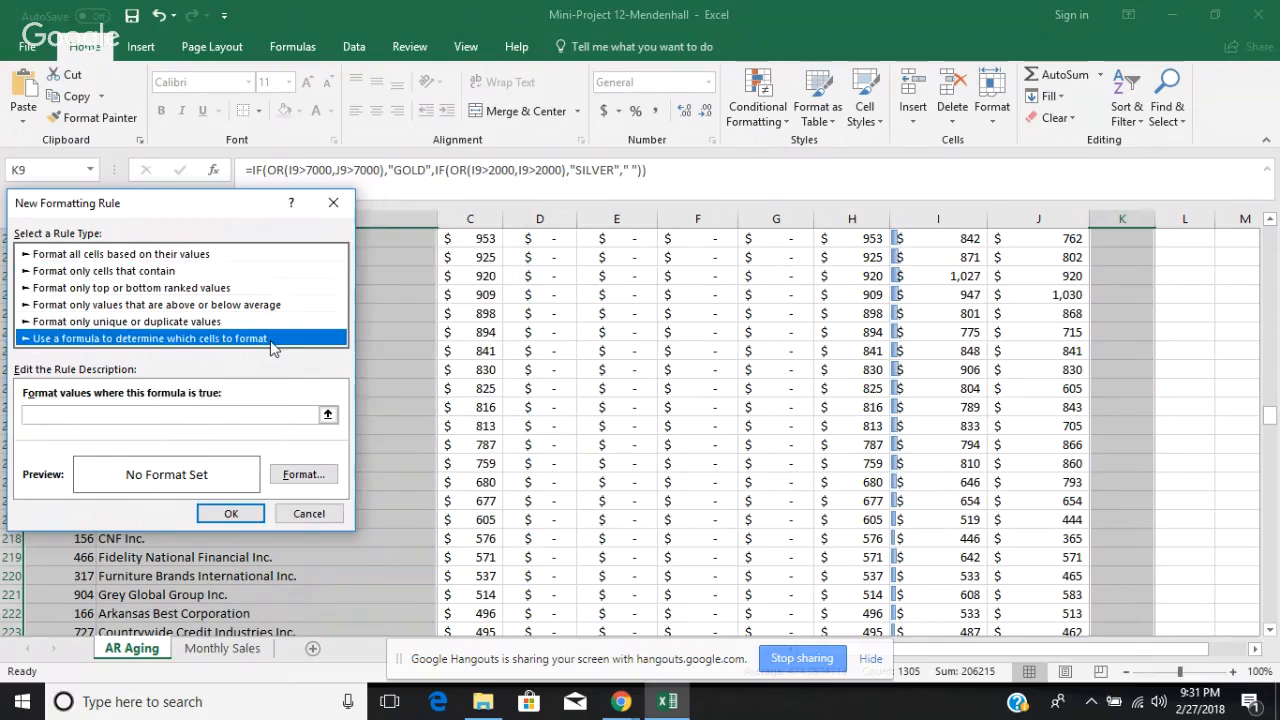
pyautogui.click(83, 415)
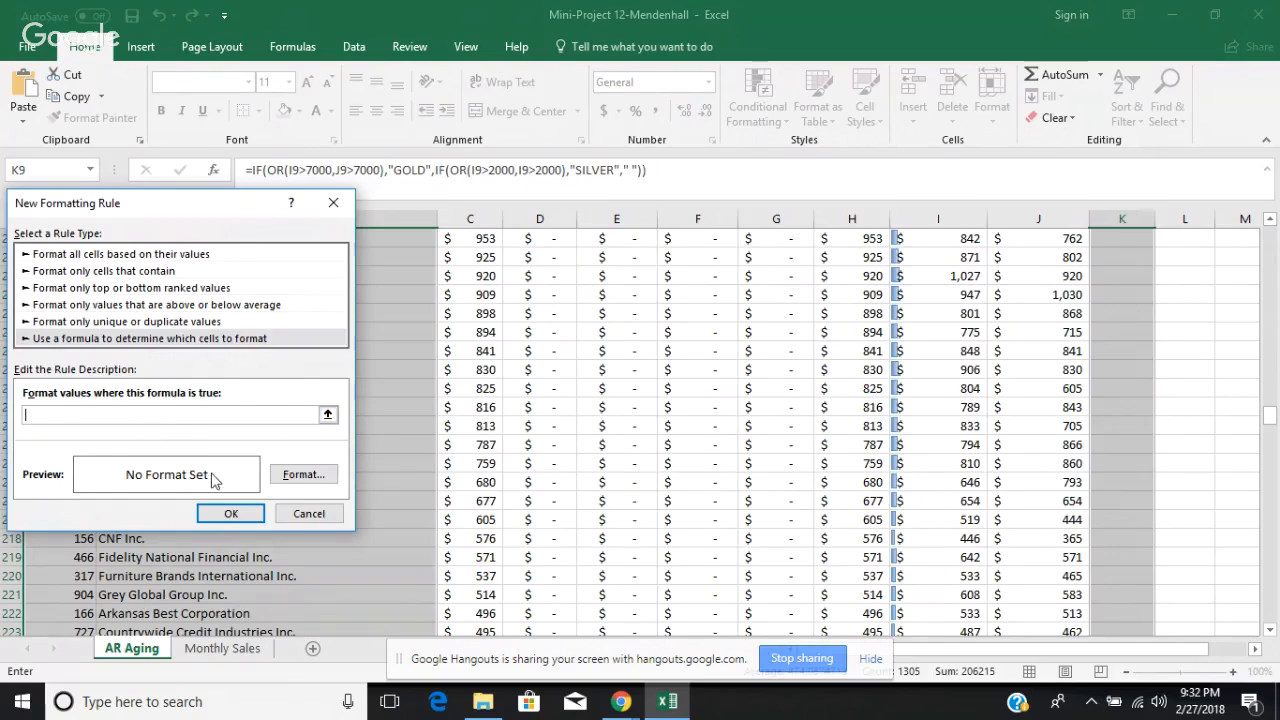
pyautogui.click(311, 513)
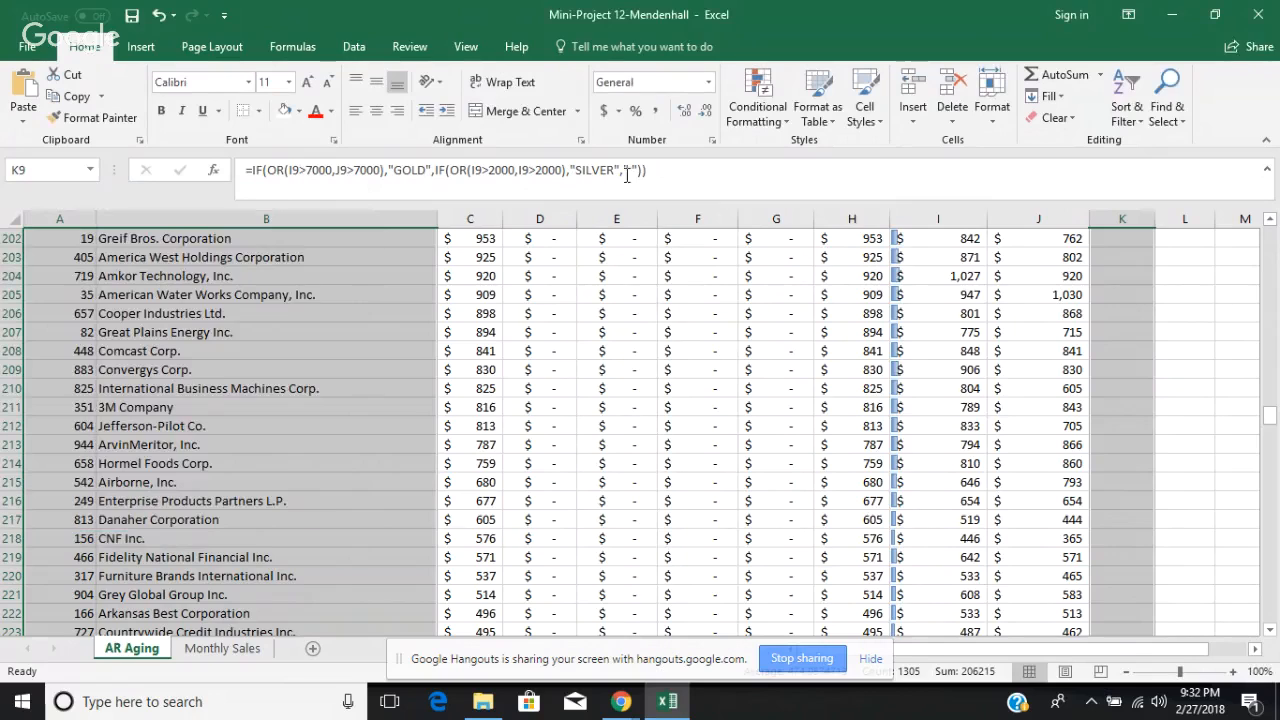
pyautogui.click(752, 118)
pyautogui.click(783, 353)
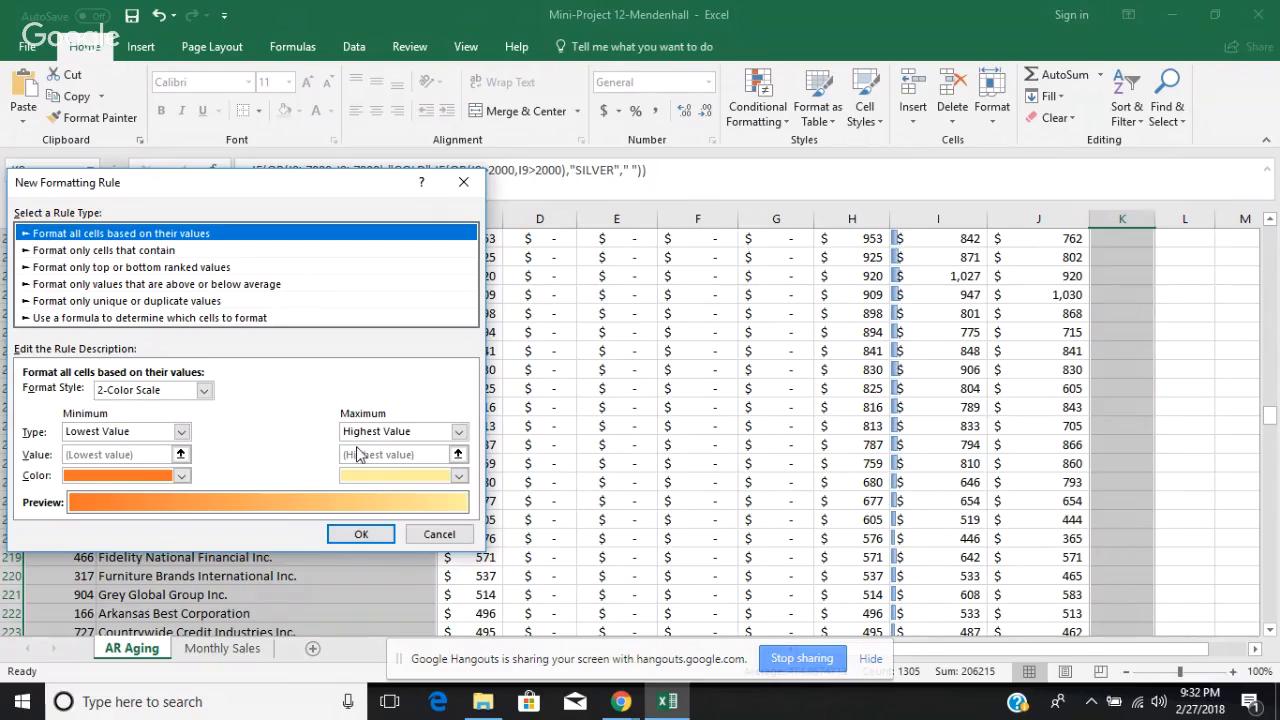
pyautogui.click(290, 318)
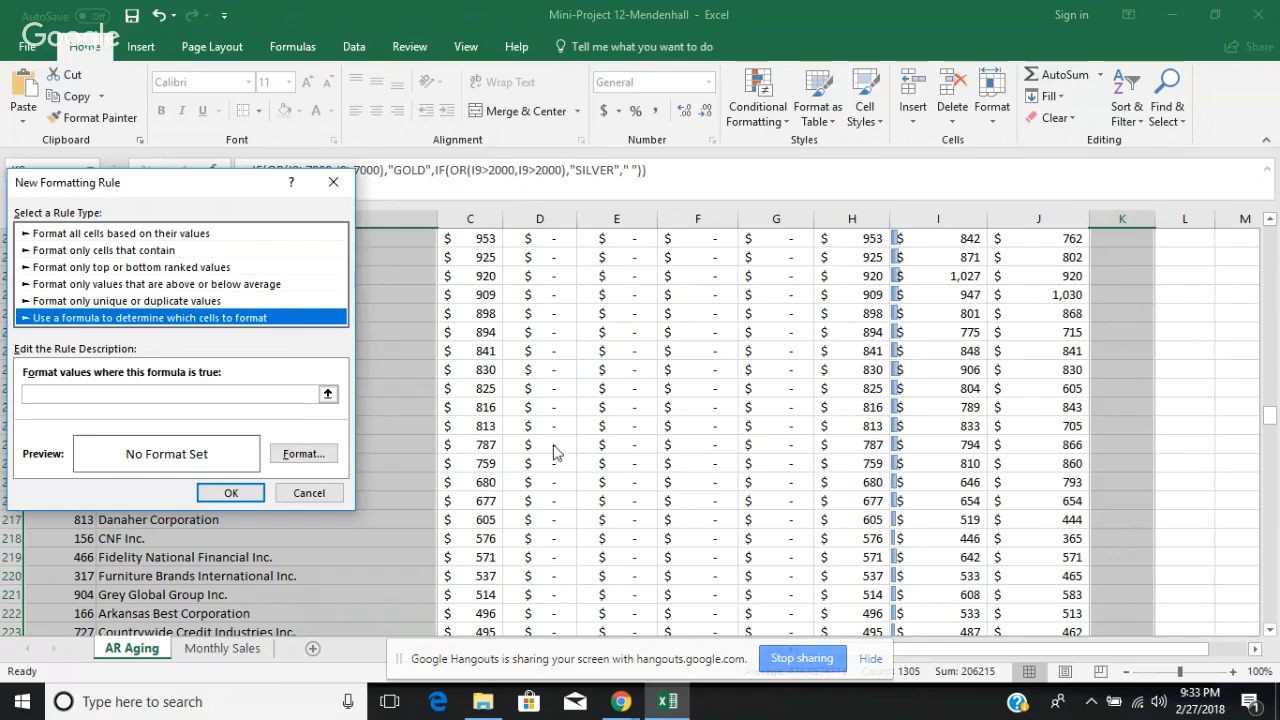
pyautogui.click(311, 495)
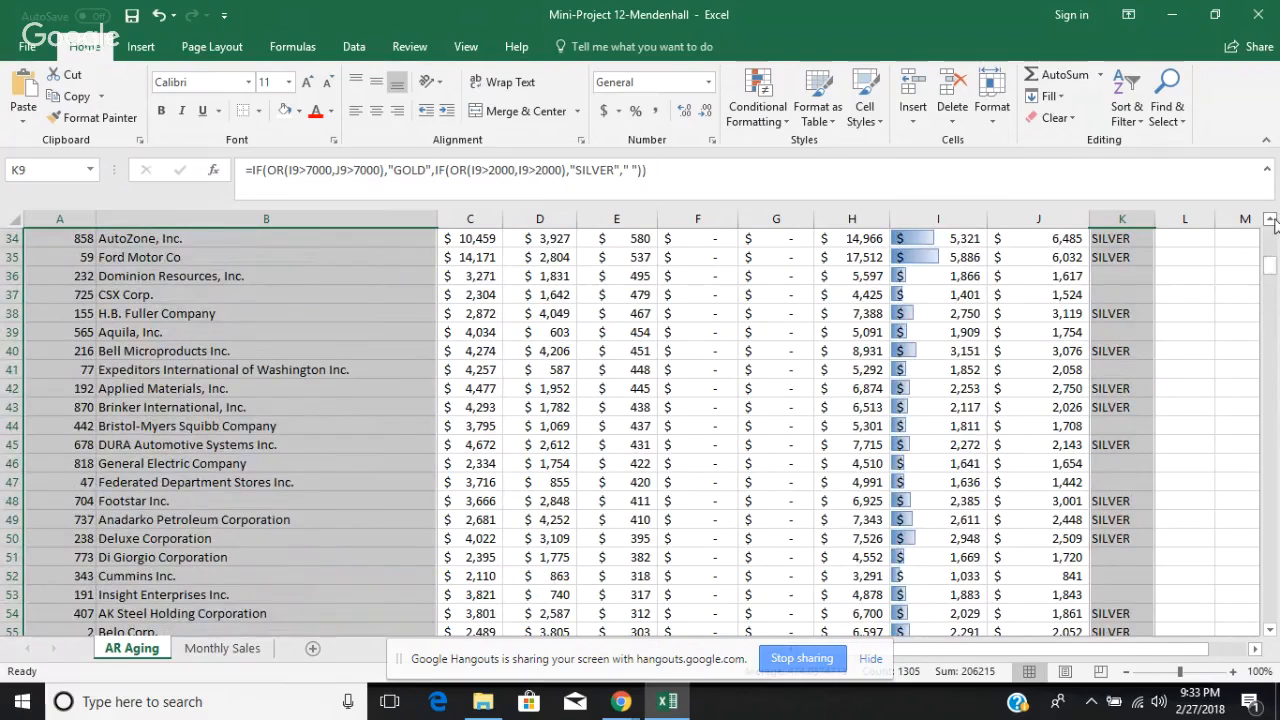
# Step: Start a formula-based conditional formatting rule for the selected cells with the formula =$L$9="GOLD"
pyautogui.scroll(5, 1273, 224)
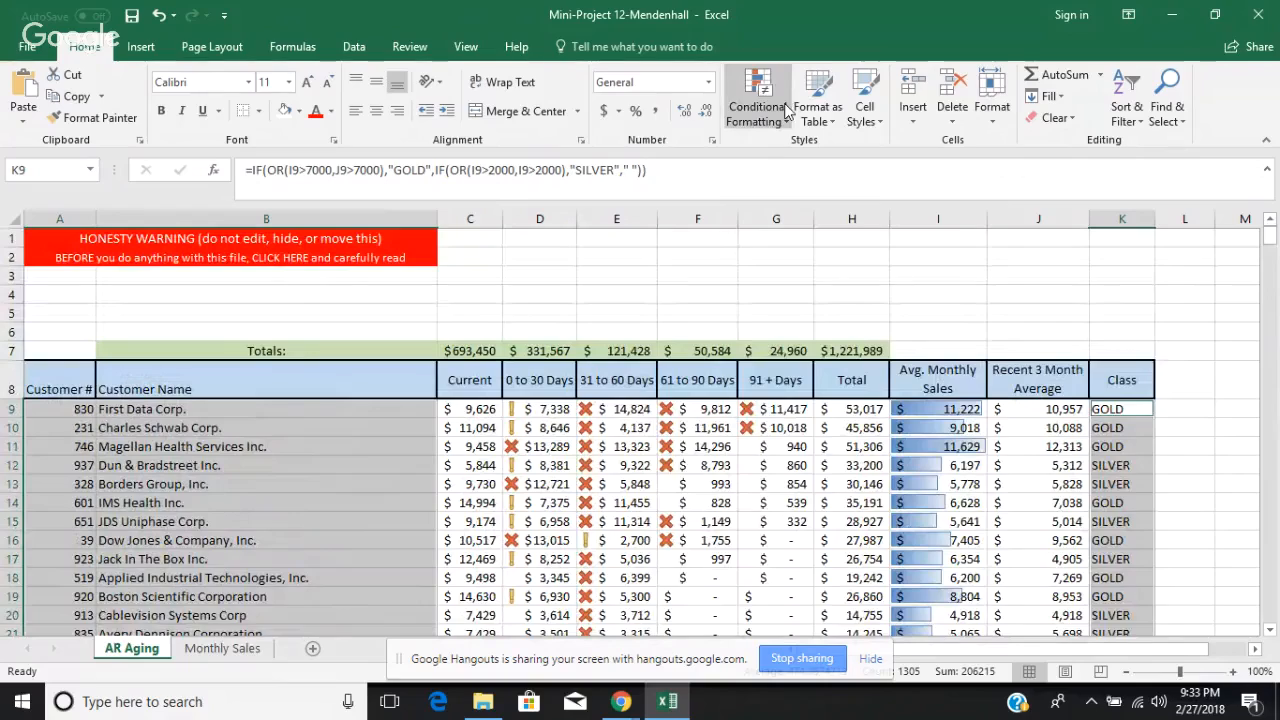
pyautogui.click(790, 103)
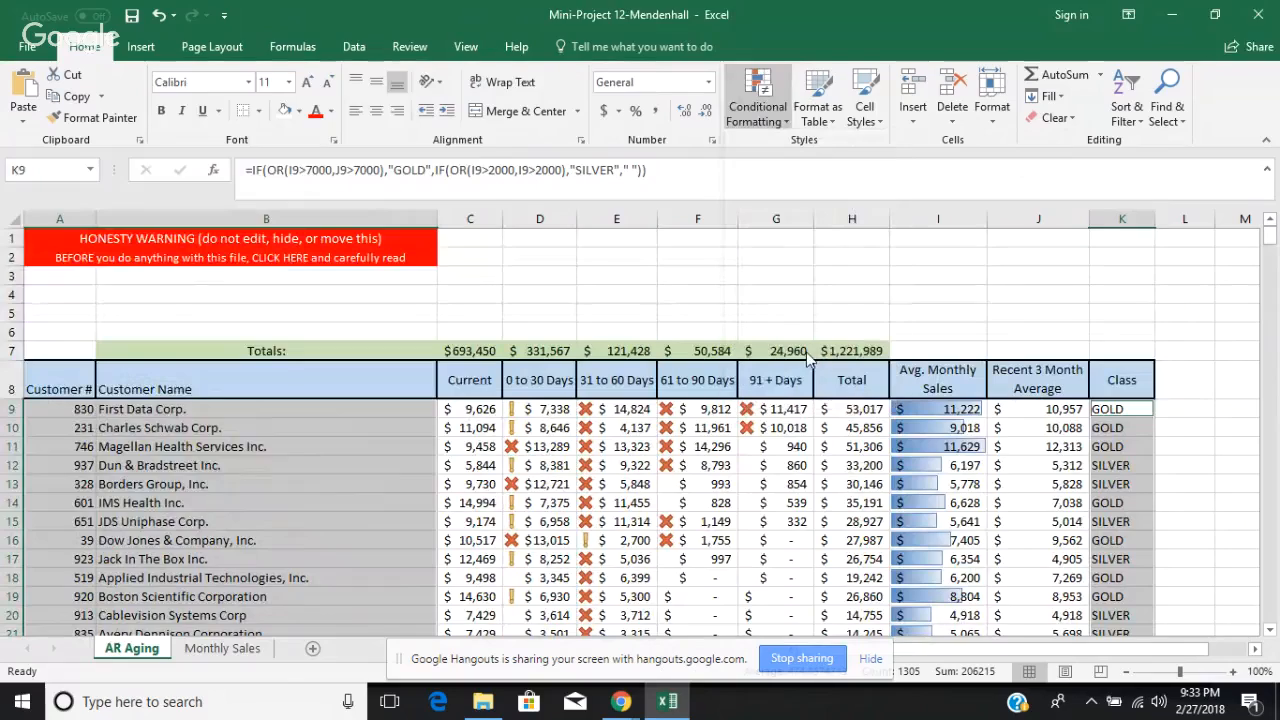
pyautogui.click(808, 358)
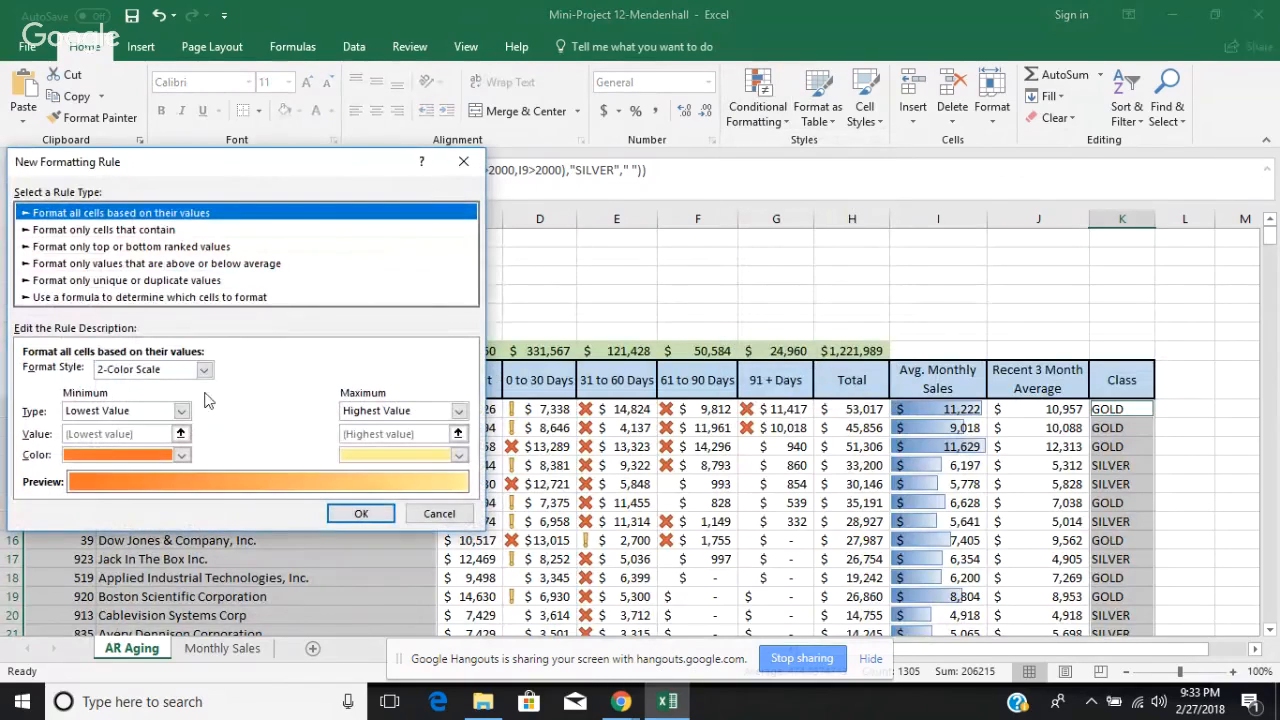
pyautogui.click(197, 298)
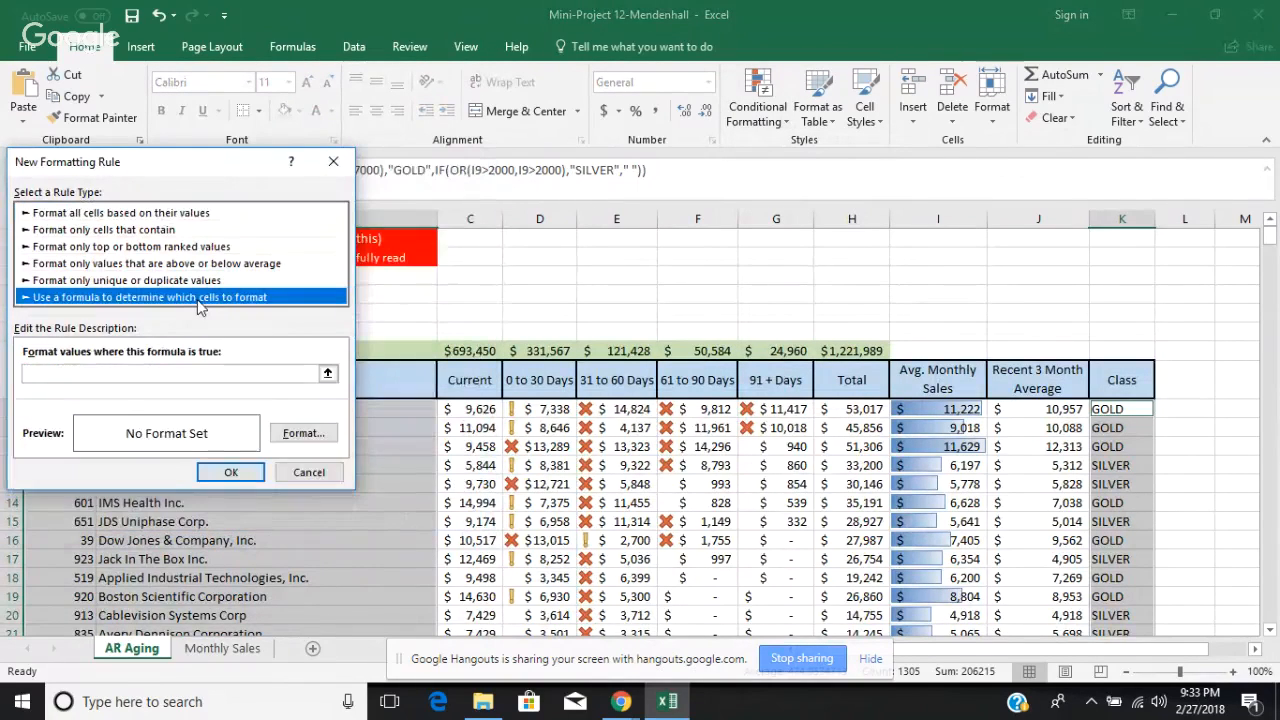
pyautogui.click(117, 372)
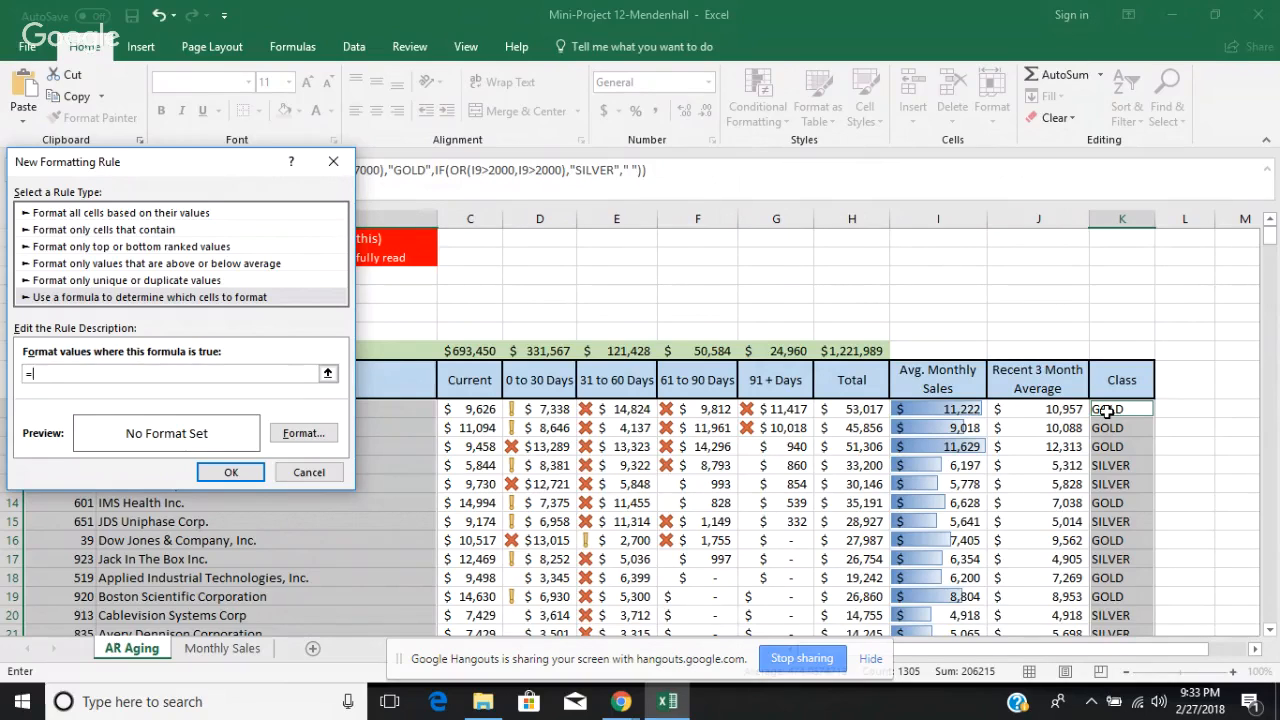
pyautogui.click(1134, 410)
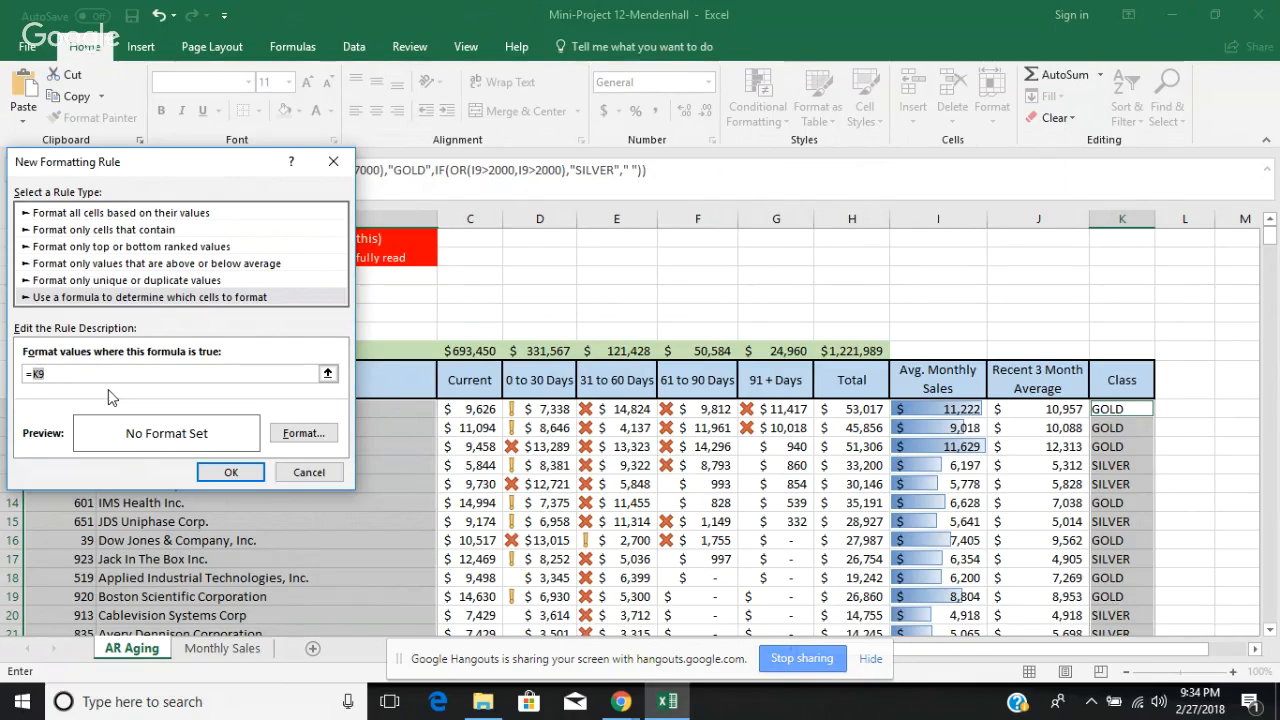
pyautogui.press('Right')
pyautogui.write('=')
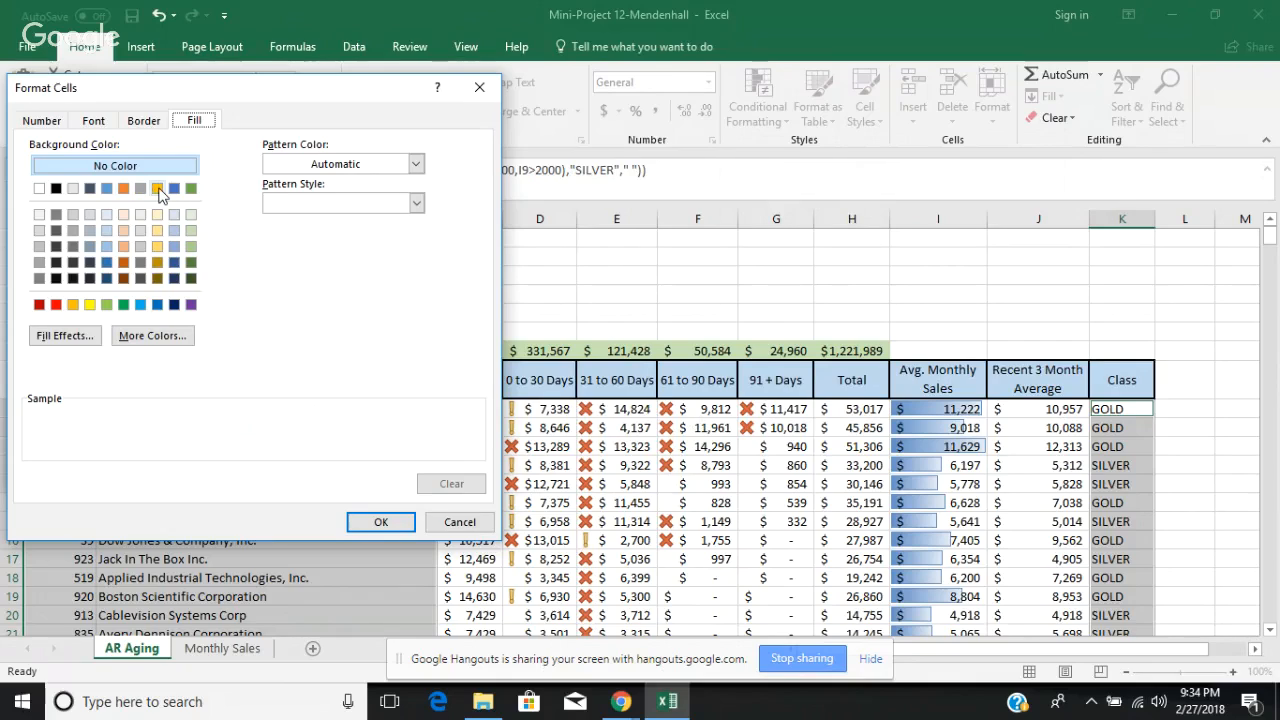
# Step: Give the formula rule's format a gold background fill and a white font color
pyautogui.click(158, 189)
pyautogui.click(103, 122)
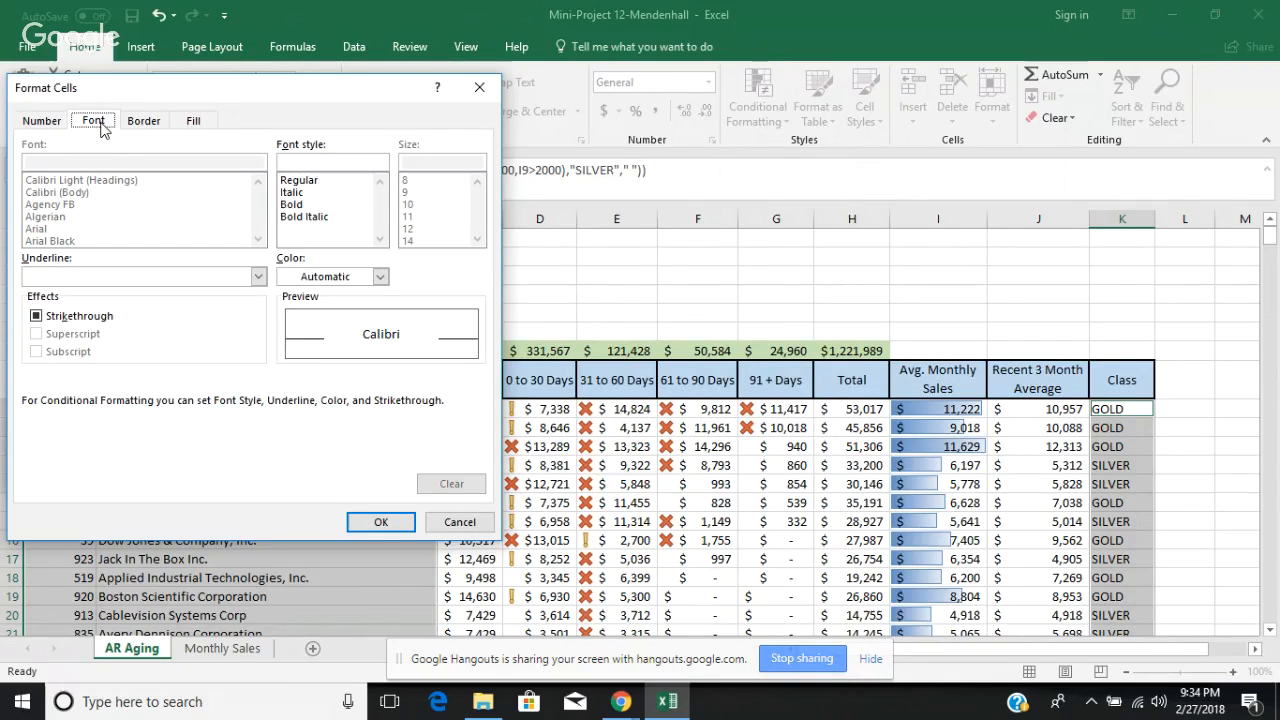
pyautogui.click(191, 121)
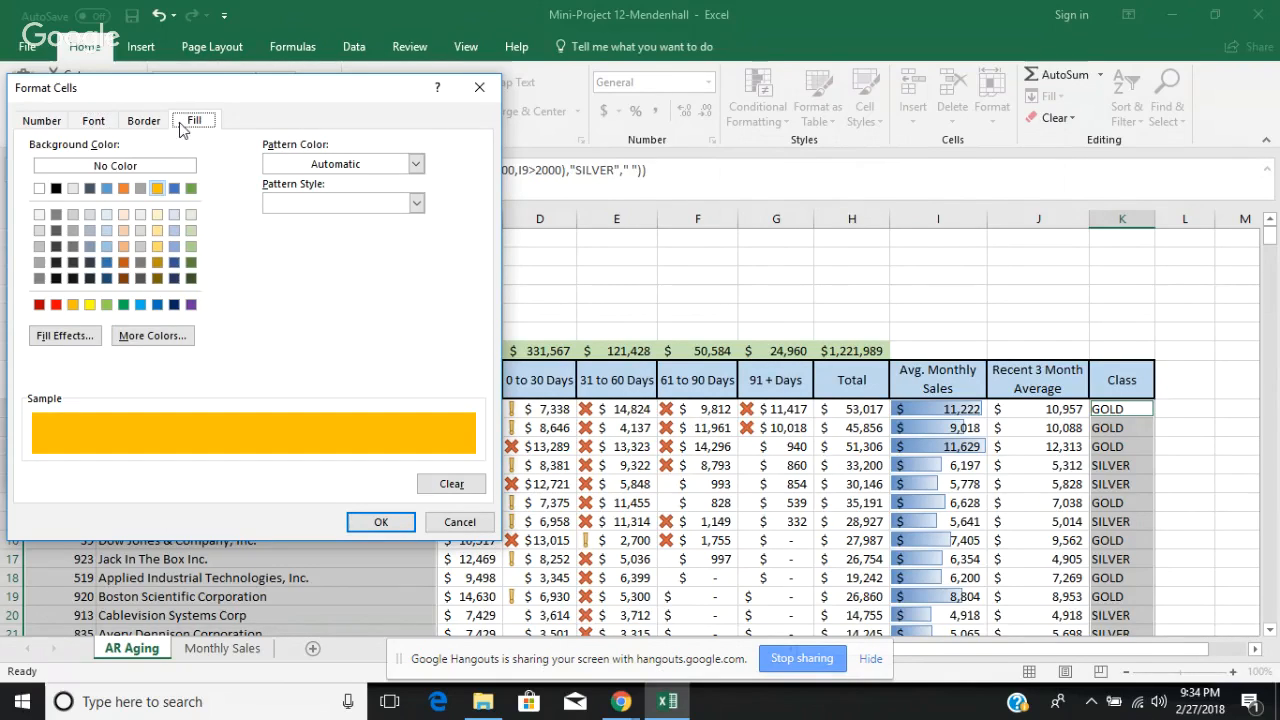
pyautogui.click(106, 125)
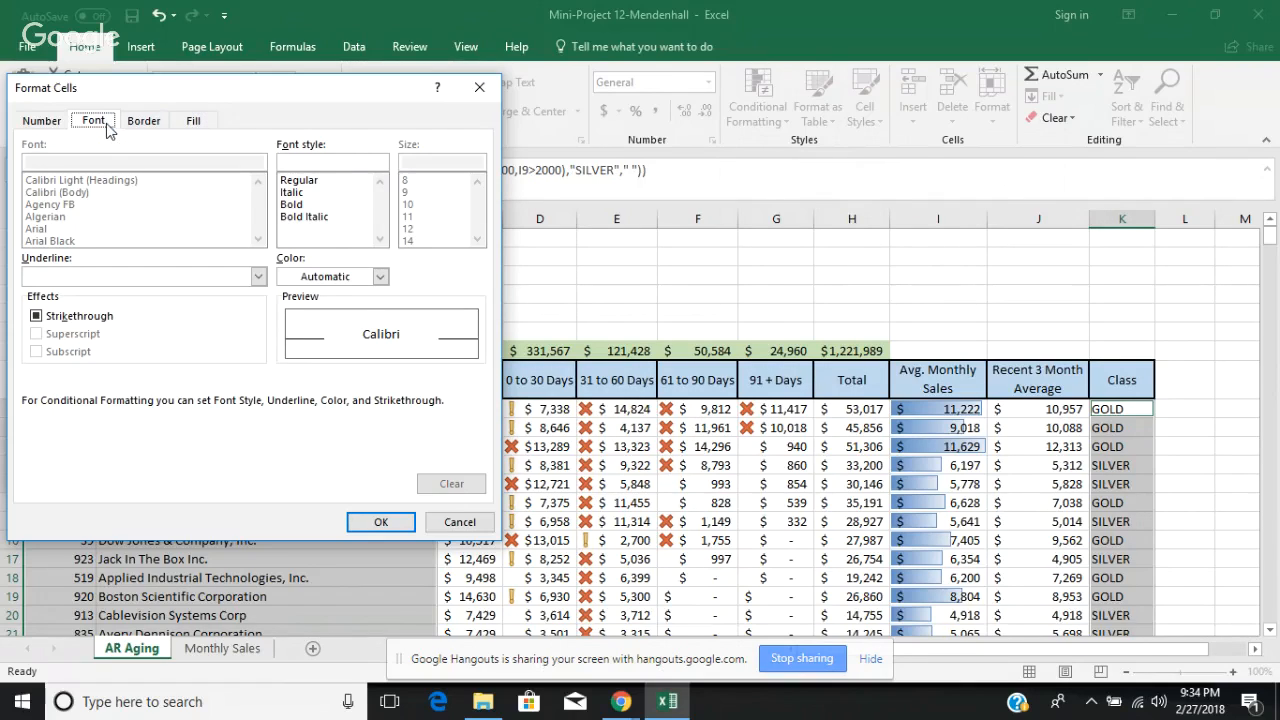
pyautogui.click(380, 276)
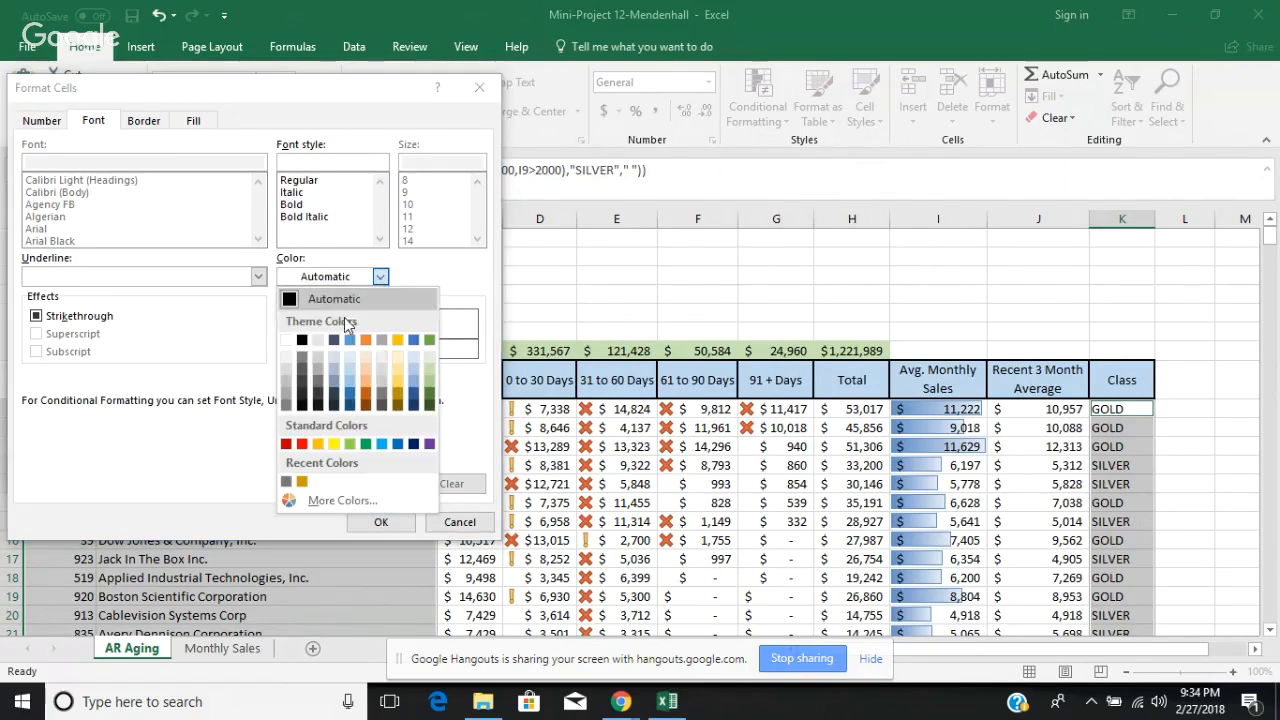
pyautogui.click(286, 340)
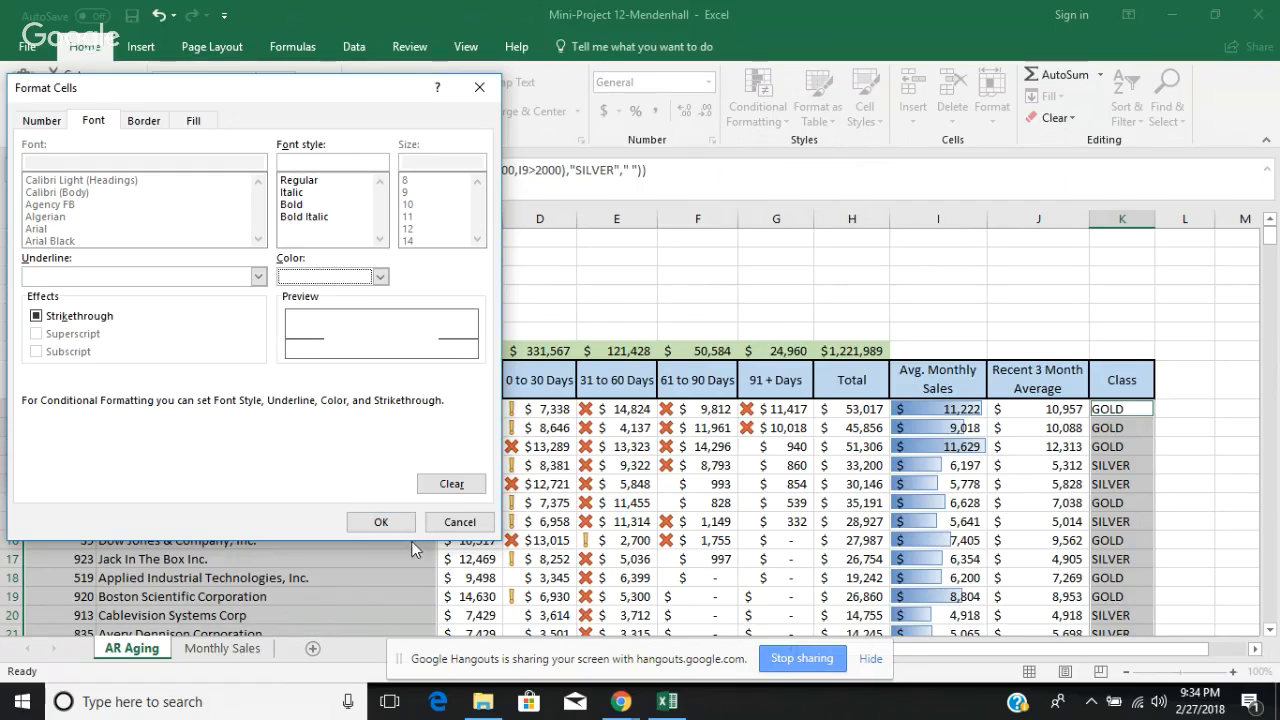
pyautogui.click(383, 523)
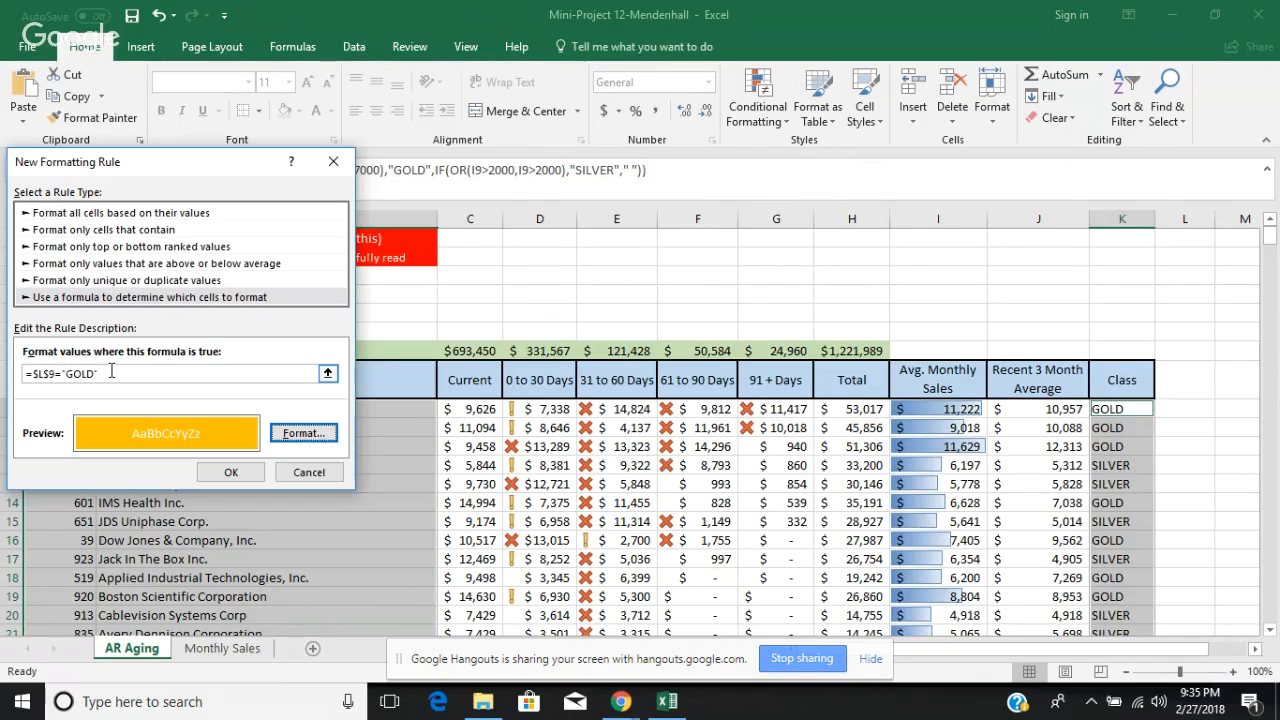
# Step: Try to adjust the cell reference in the rule's formula and apply the rule to the selected cells
pyautogui.click(34, 373)
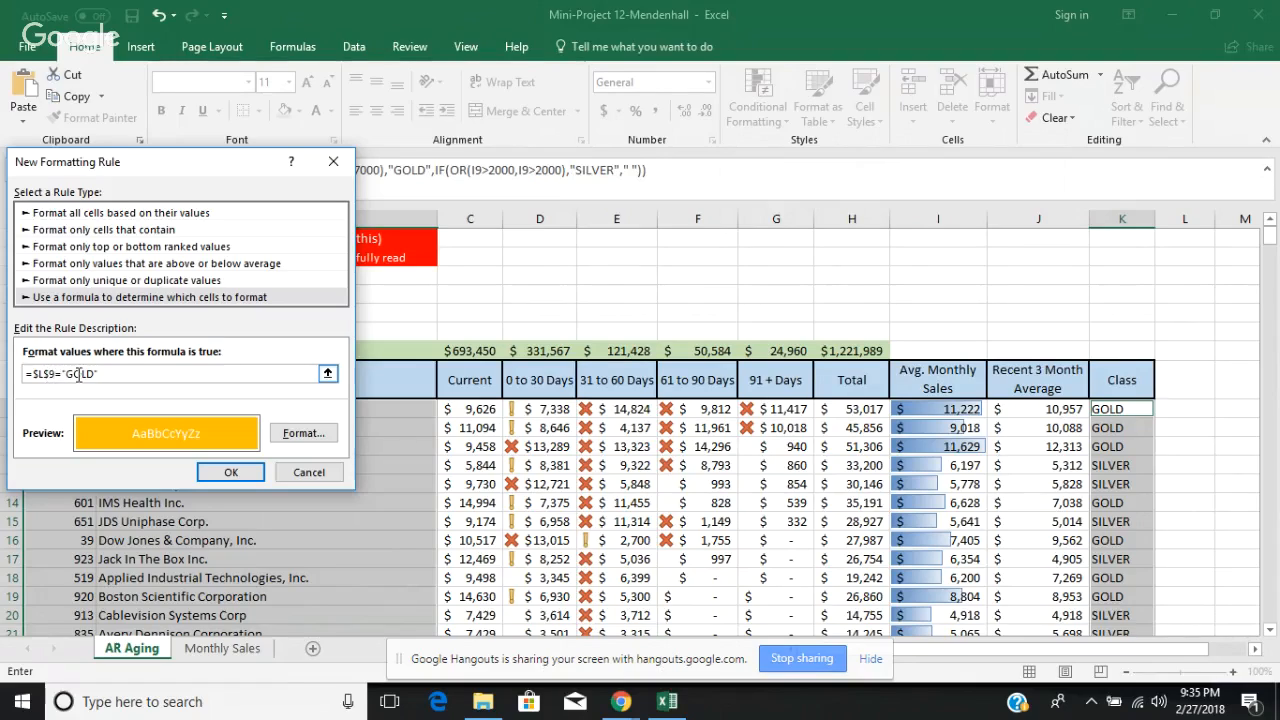
pyautogui.press('BackSpace')
pyautogui.click(230, 472)
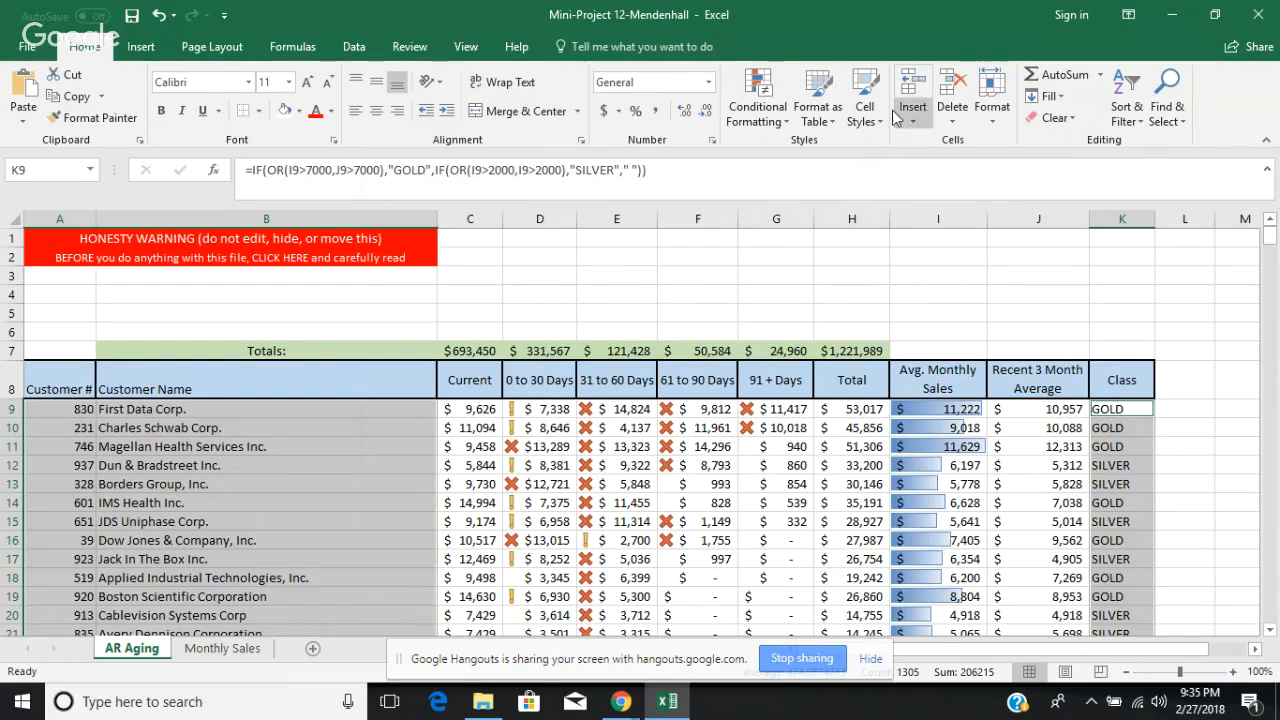
# Step: Start a new formula-based formatting rule for the selected cells with the condition =$K9="GOLD", locking only the Class column
pyautogui.click(760, 118)
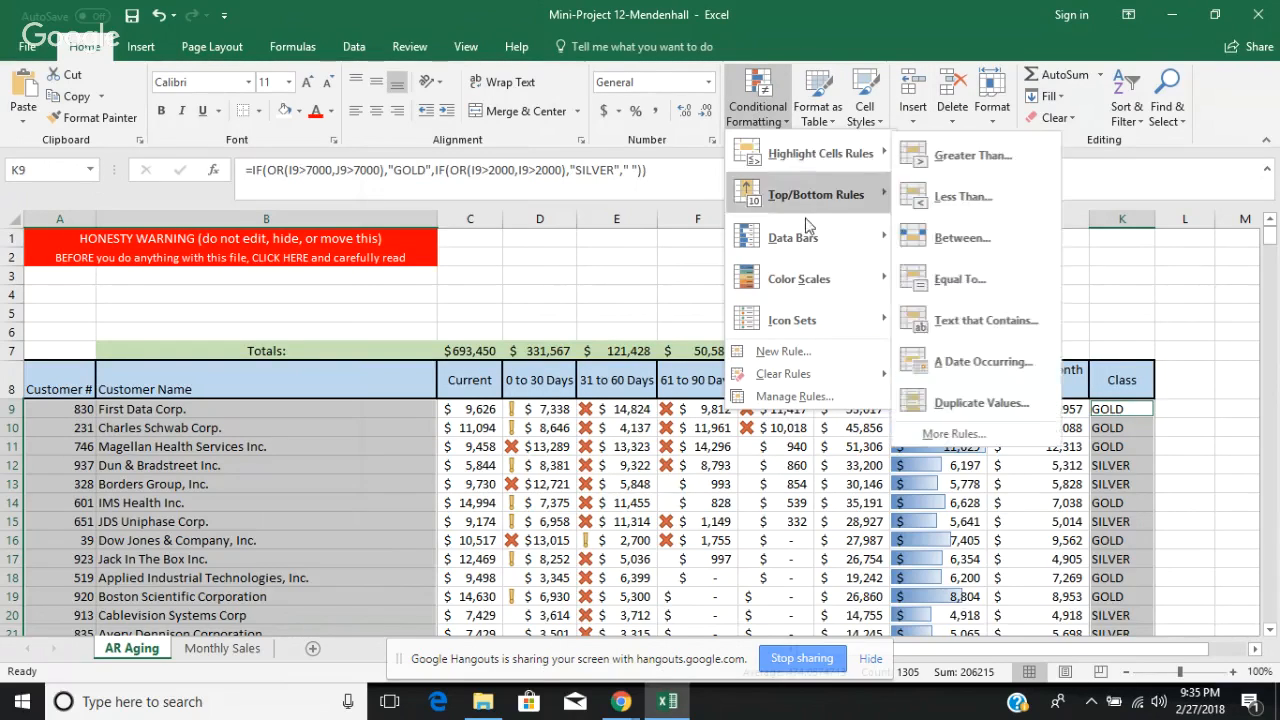
pyautogui.click(793, 351)
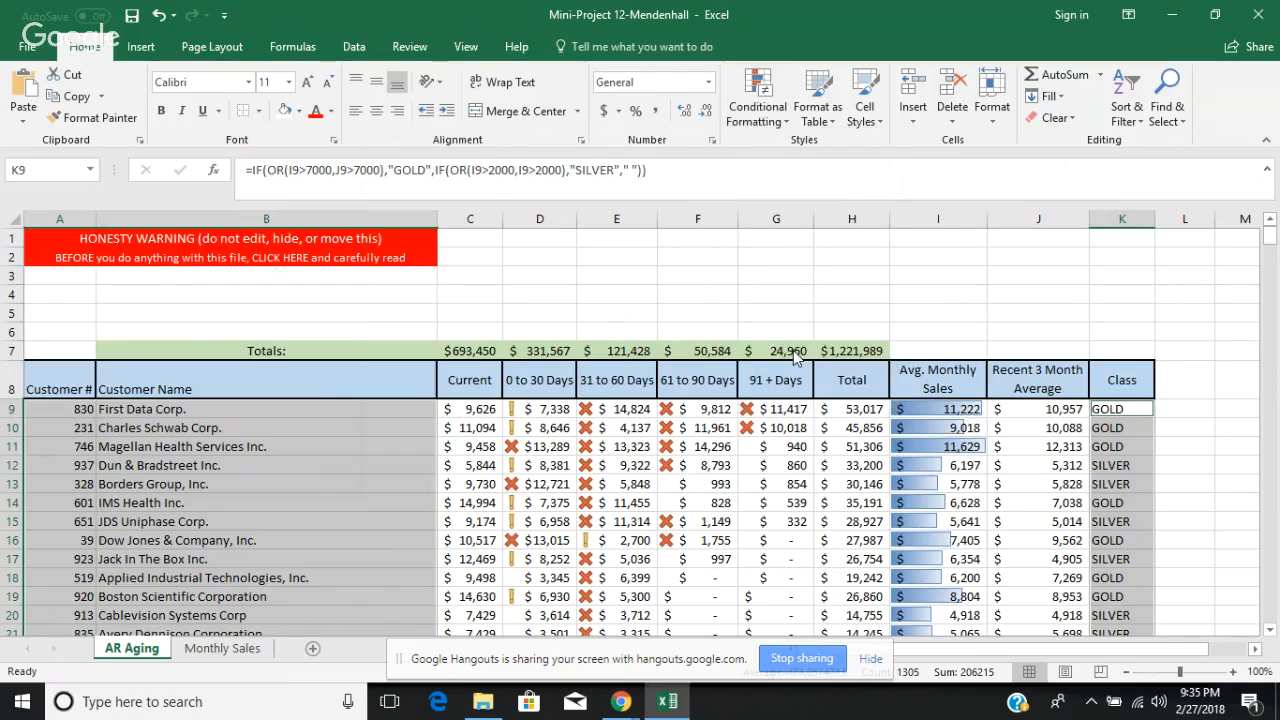
pyautogui.click(172, 277)
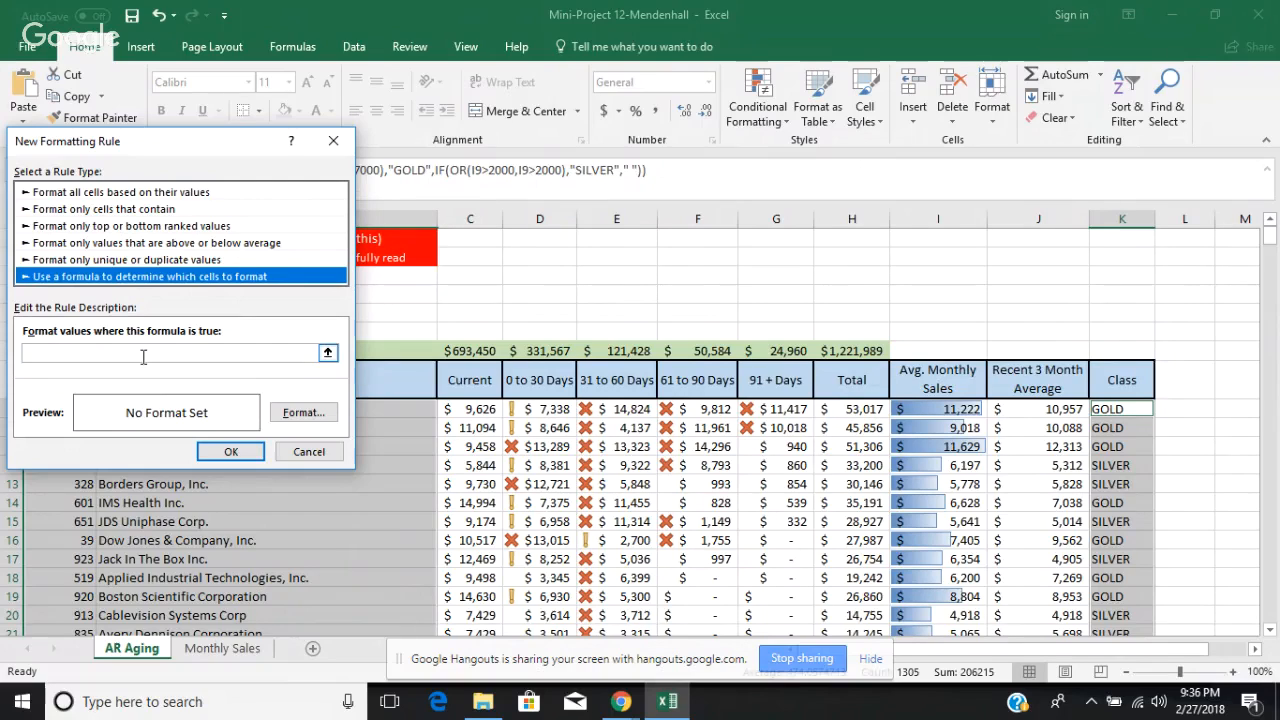
pyautogui.click(143, 353)
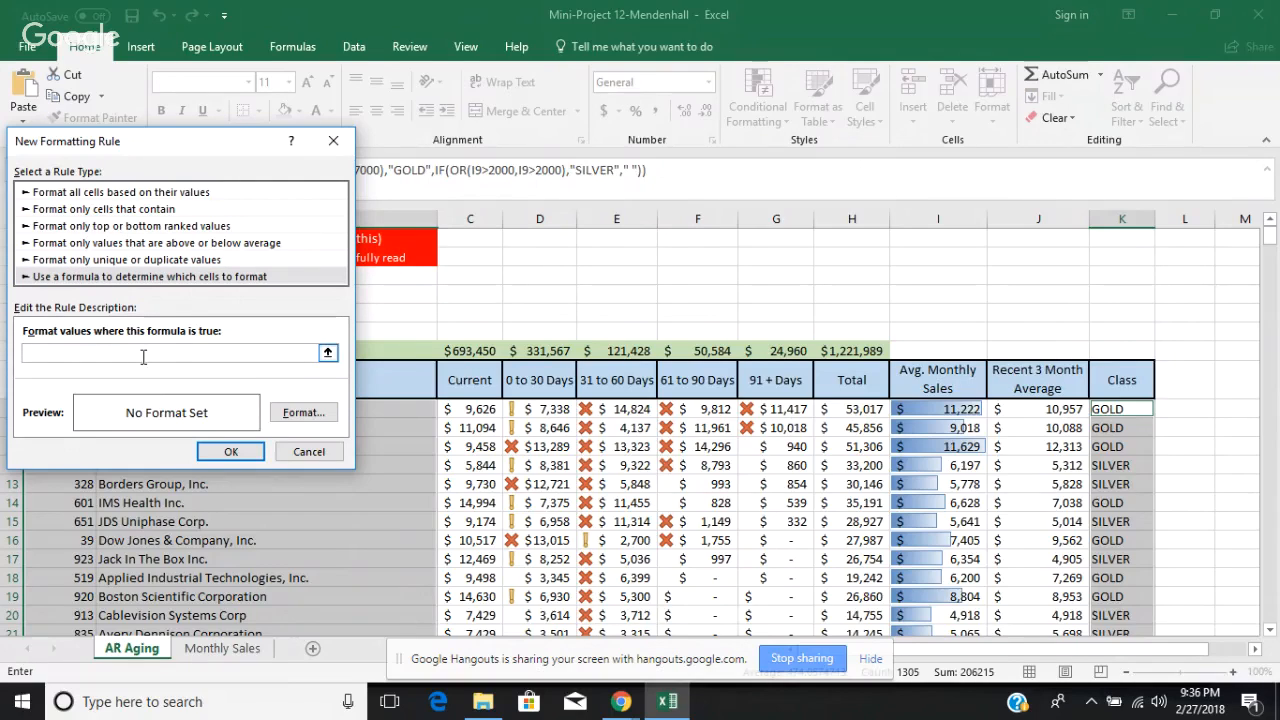
pyautogui.write('=')
pyautogui.click(1118, 408)
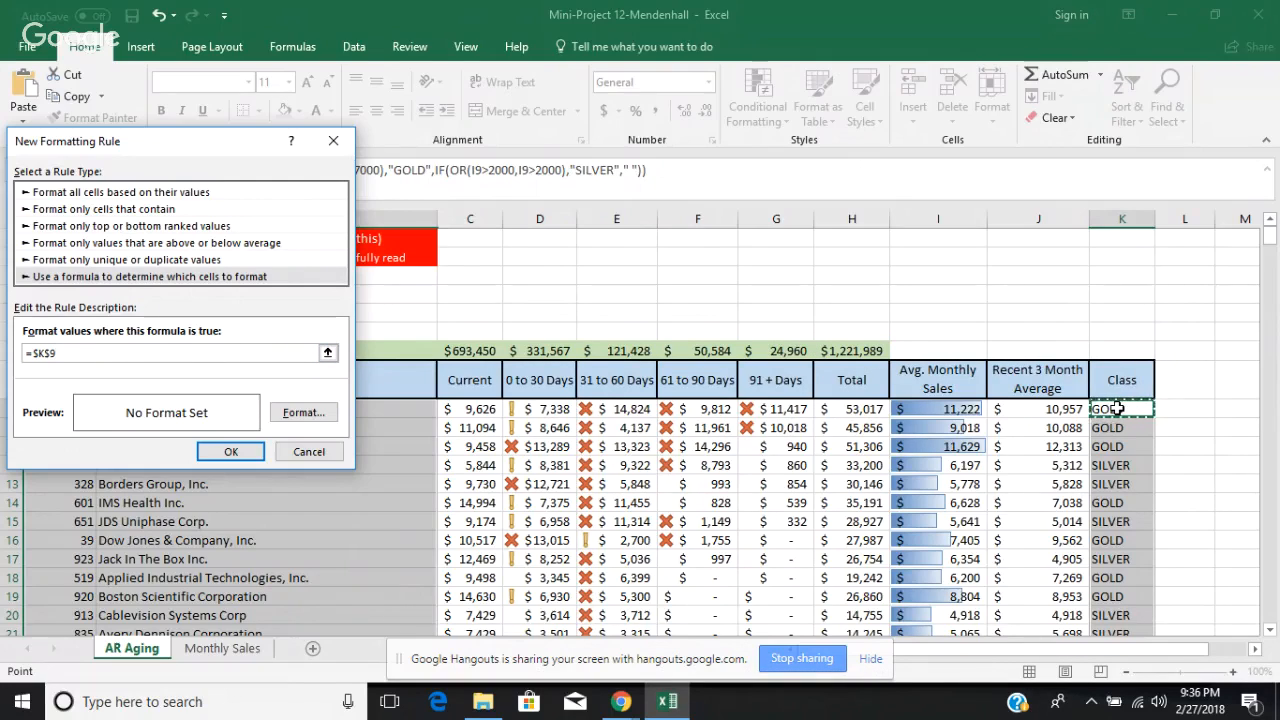
pyautogui.press('F4')
pyautogui.press('F4')
pyautogui.write('="GOLD')
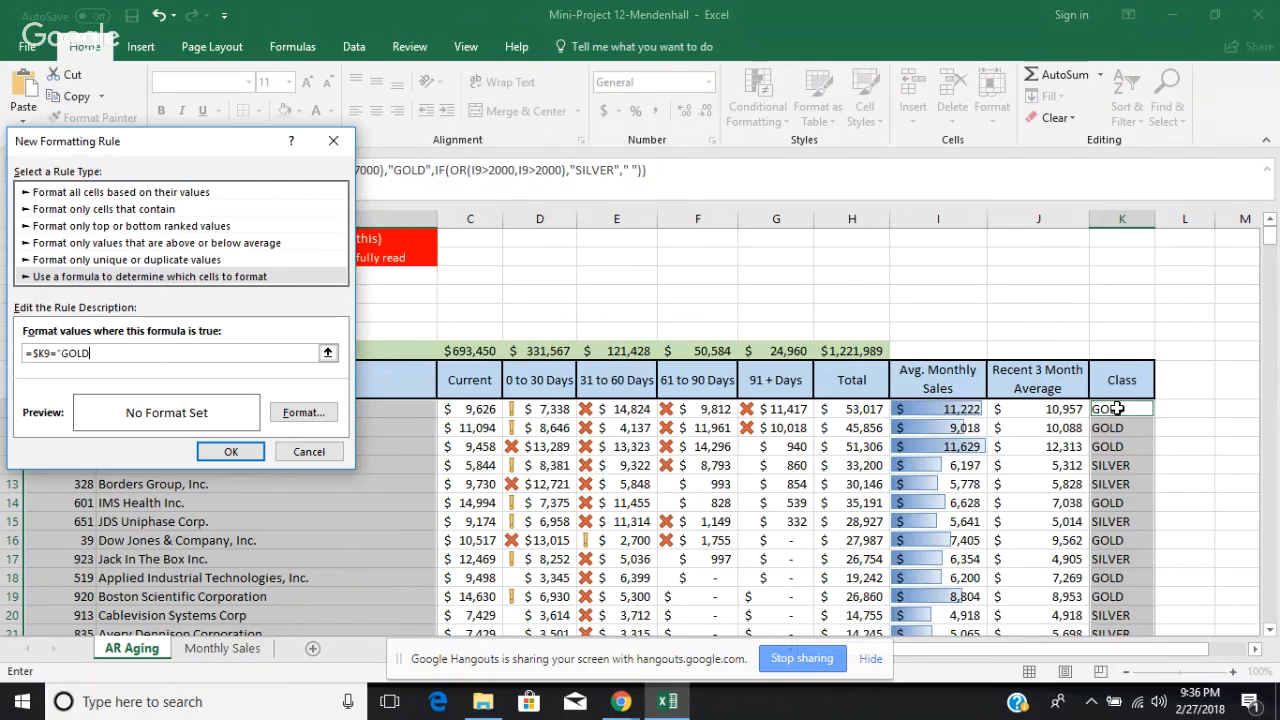
pyautogui.write('"')
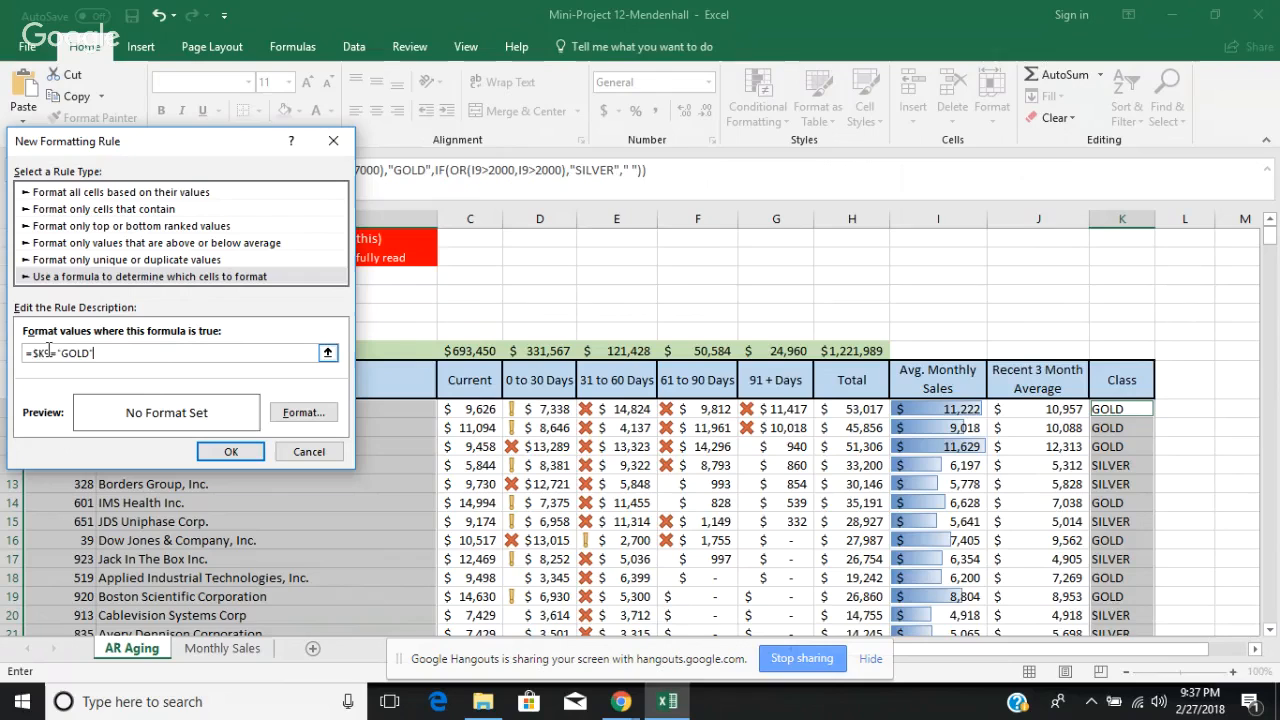
# Step: Wrap the rule's GOLD condition in an OR function and add a comma for another argument, giving =(OR($K9="GOLD",
pyautogui.press('F4')
pyautogui.write('(OF')
pyautogui.press('BackSpace')
pyautogui.write('R')
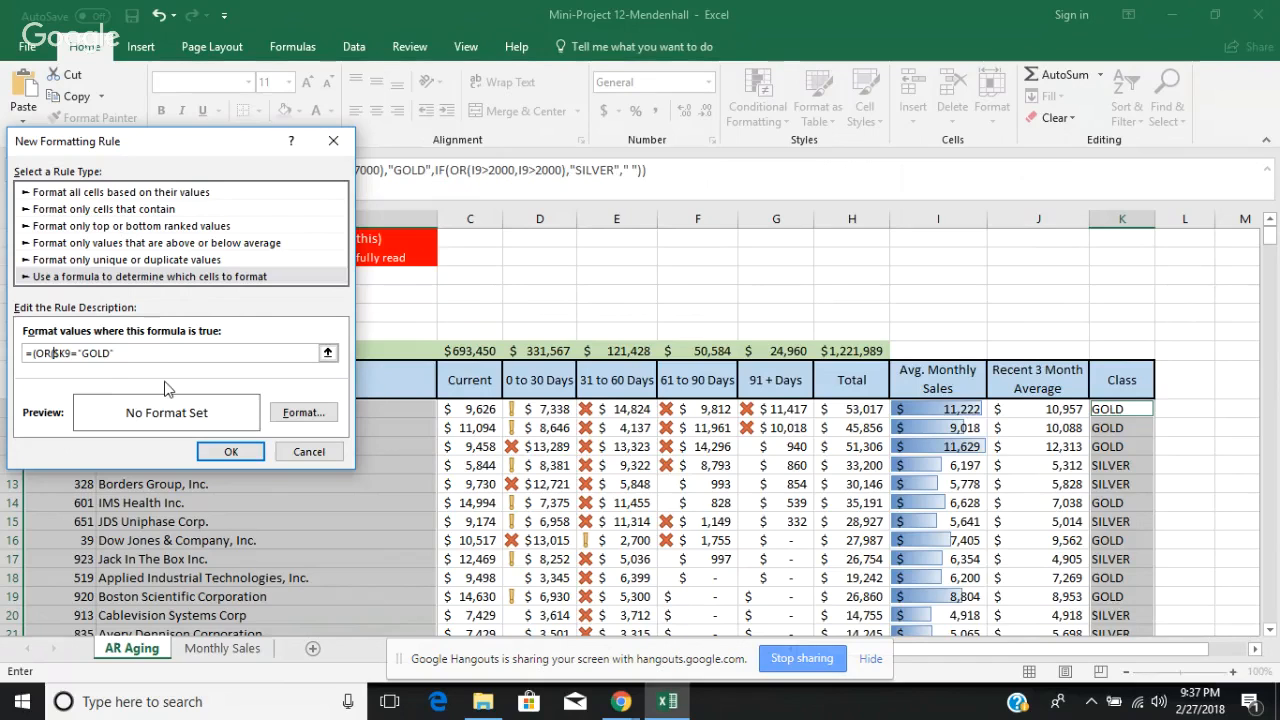
pyautogui.write('(')
pyautogui.write(',')
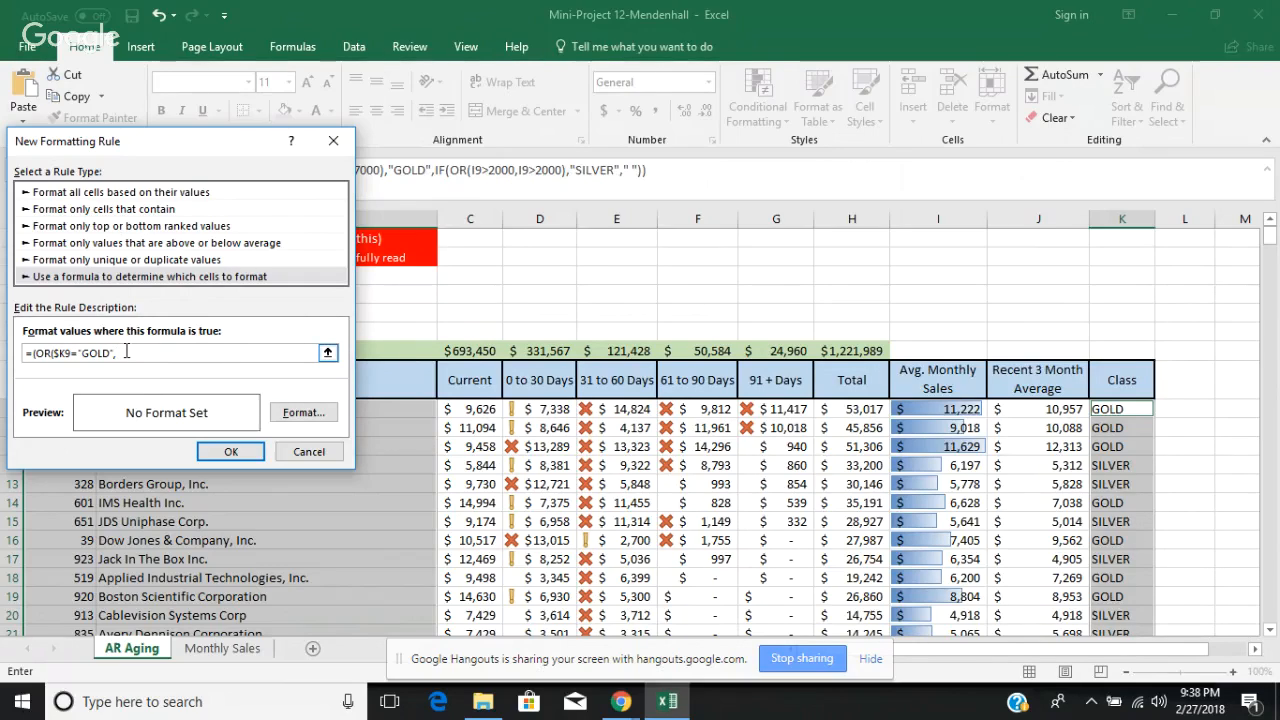
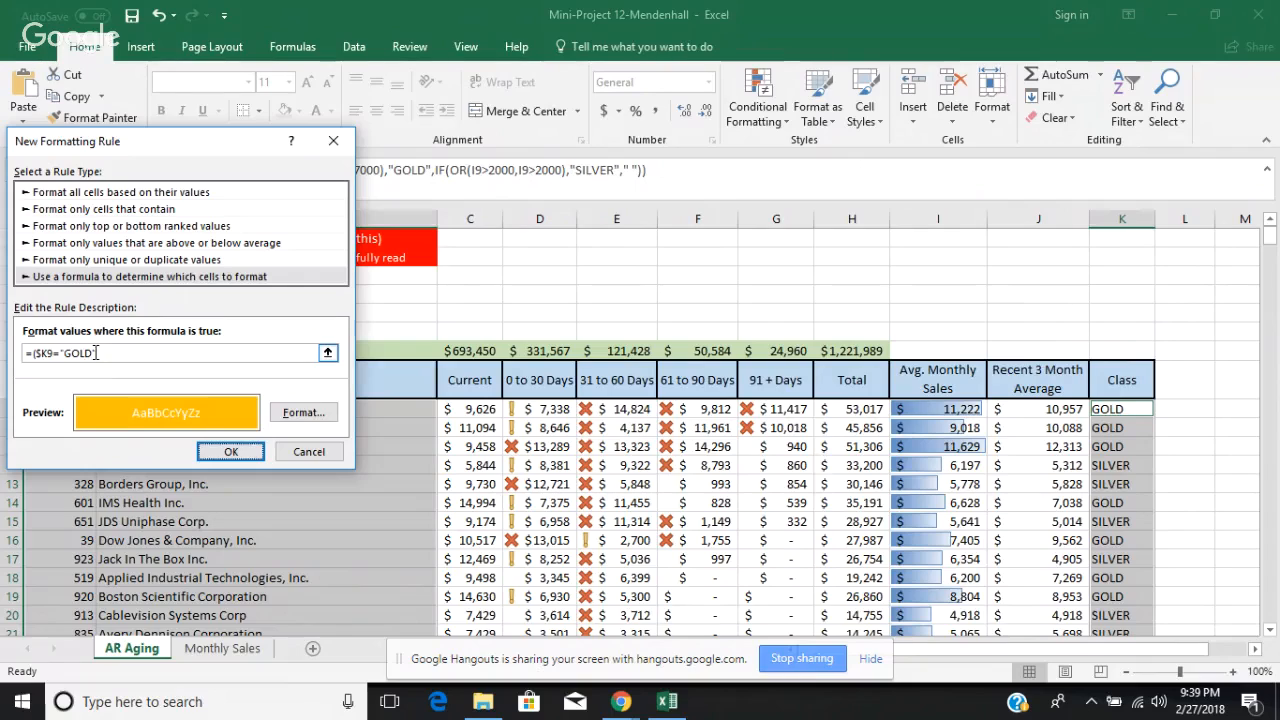
# Step: Finish the rule's formula with only the $K9="GOLD" condition and apply the rule to the selected customer number, name and Class cells
pyautogui.write(',$L$9)')
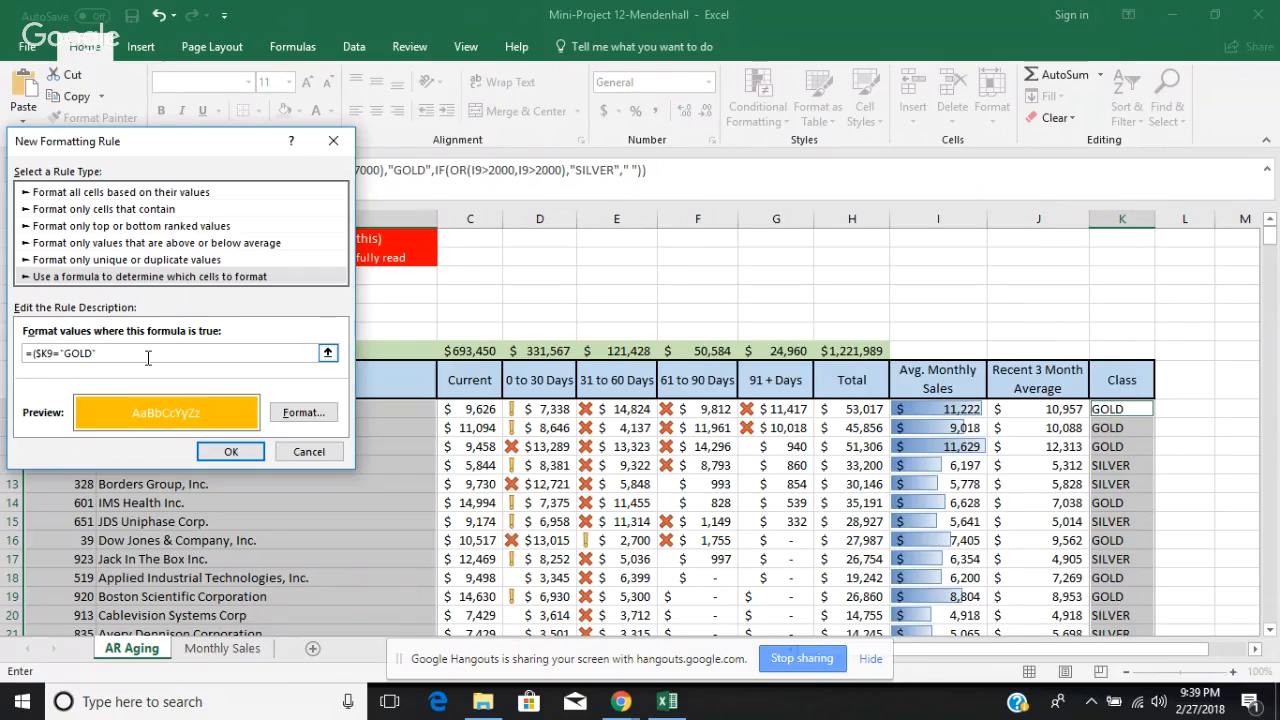
pyautogui.write('+$L$')
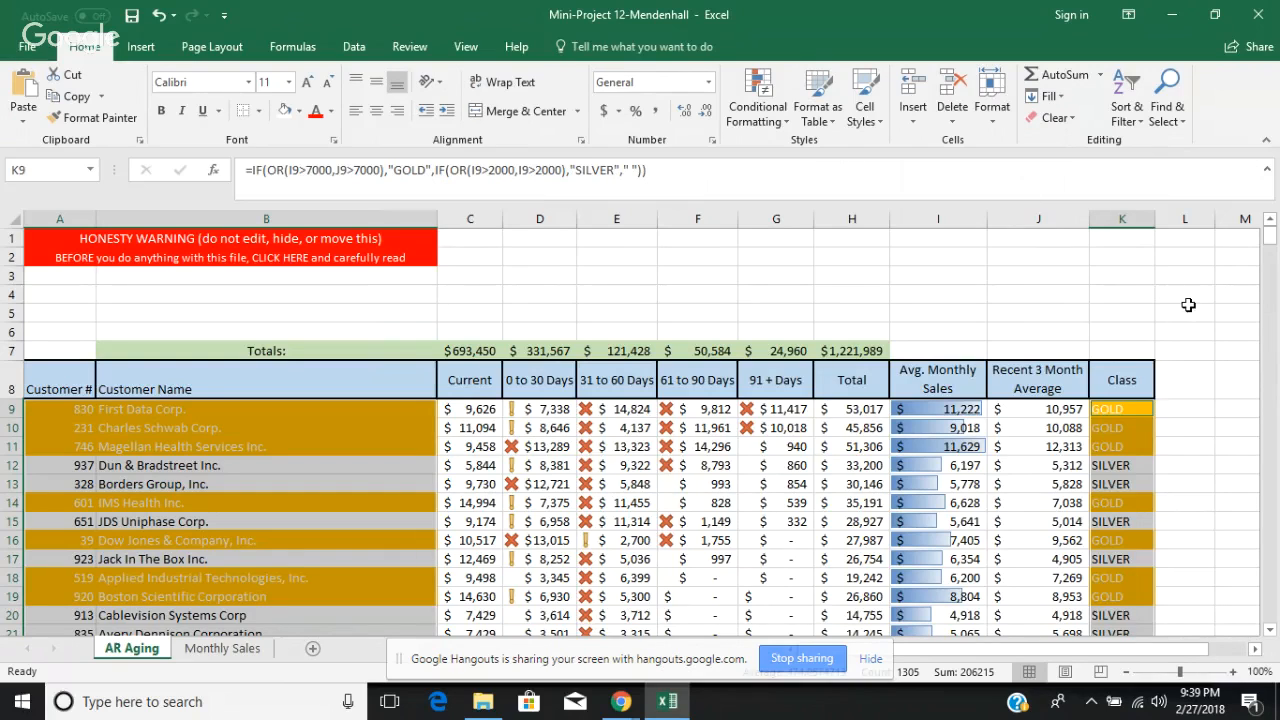
pyautogui.click(1189, 309)
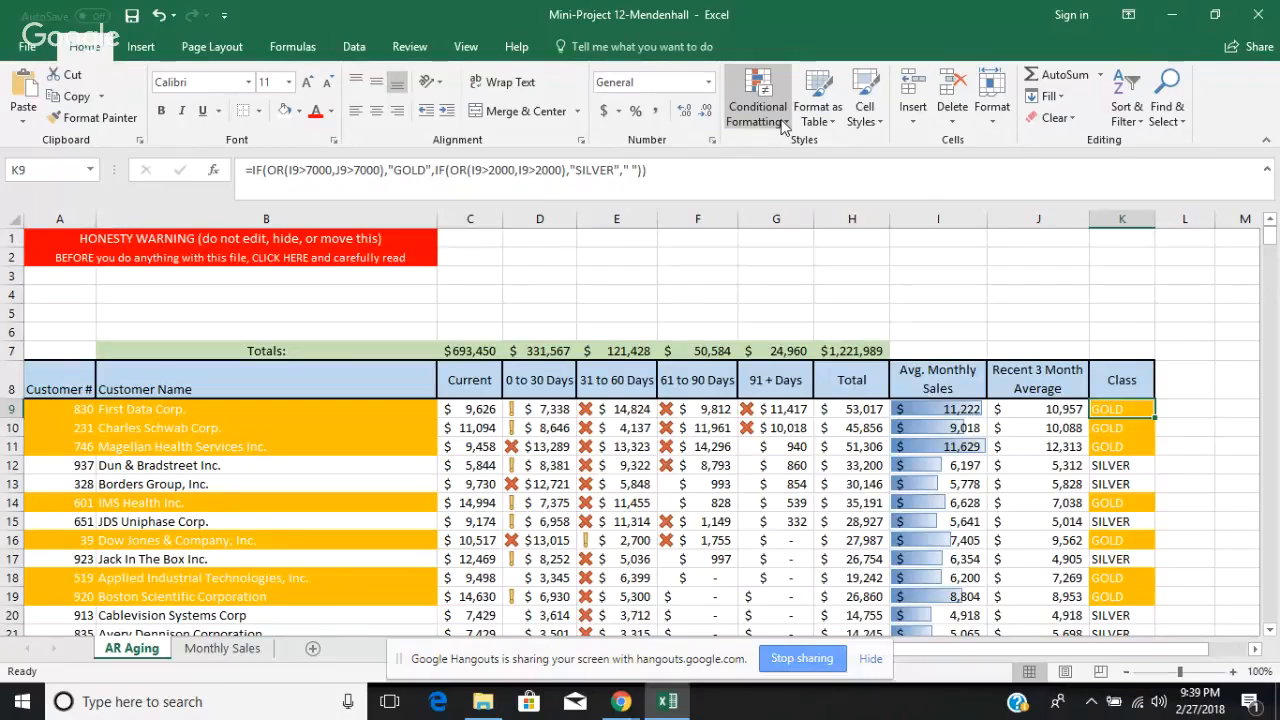
pyautogui.click(784, 124)
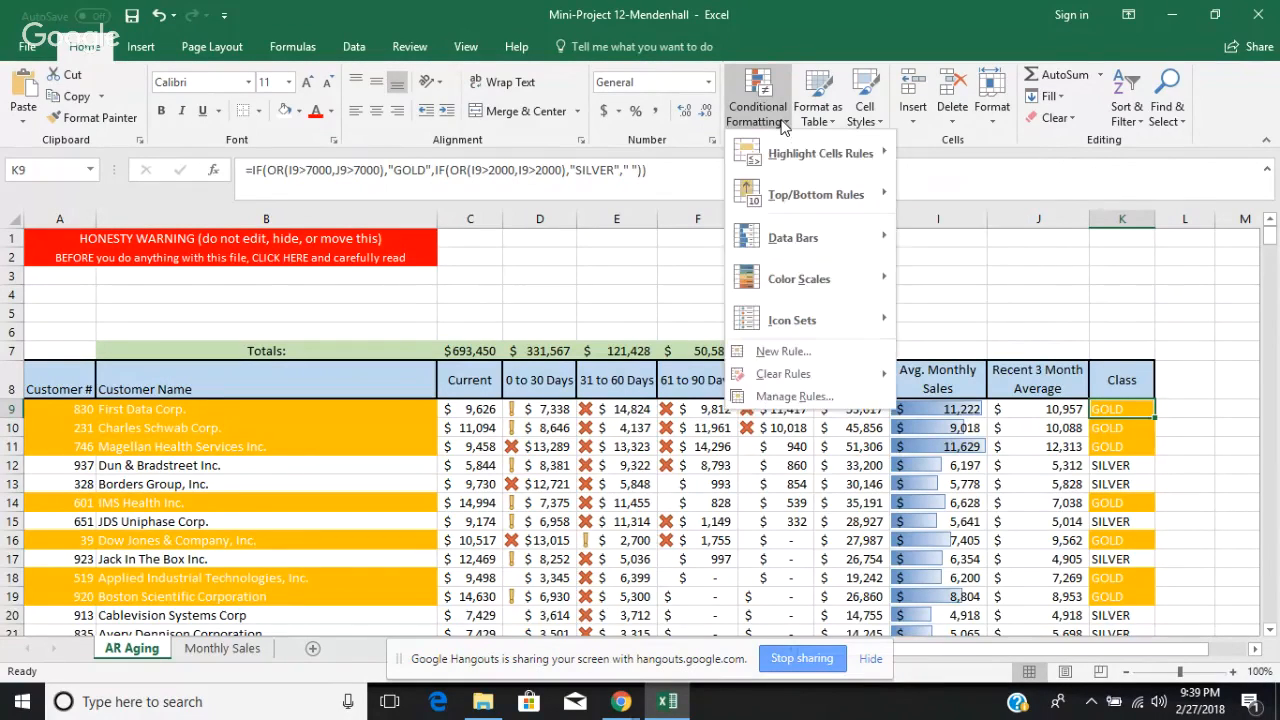
pyautogui.click(791, 350)
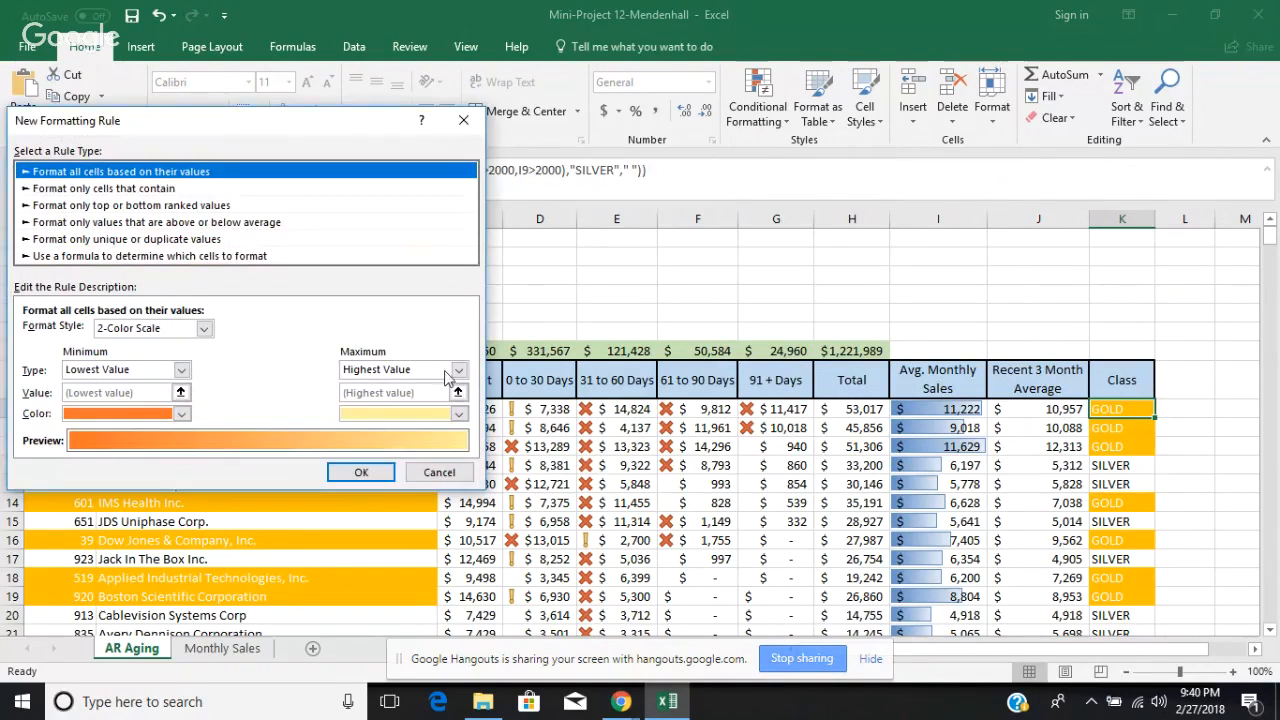
pyautogui.click(259, 257)
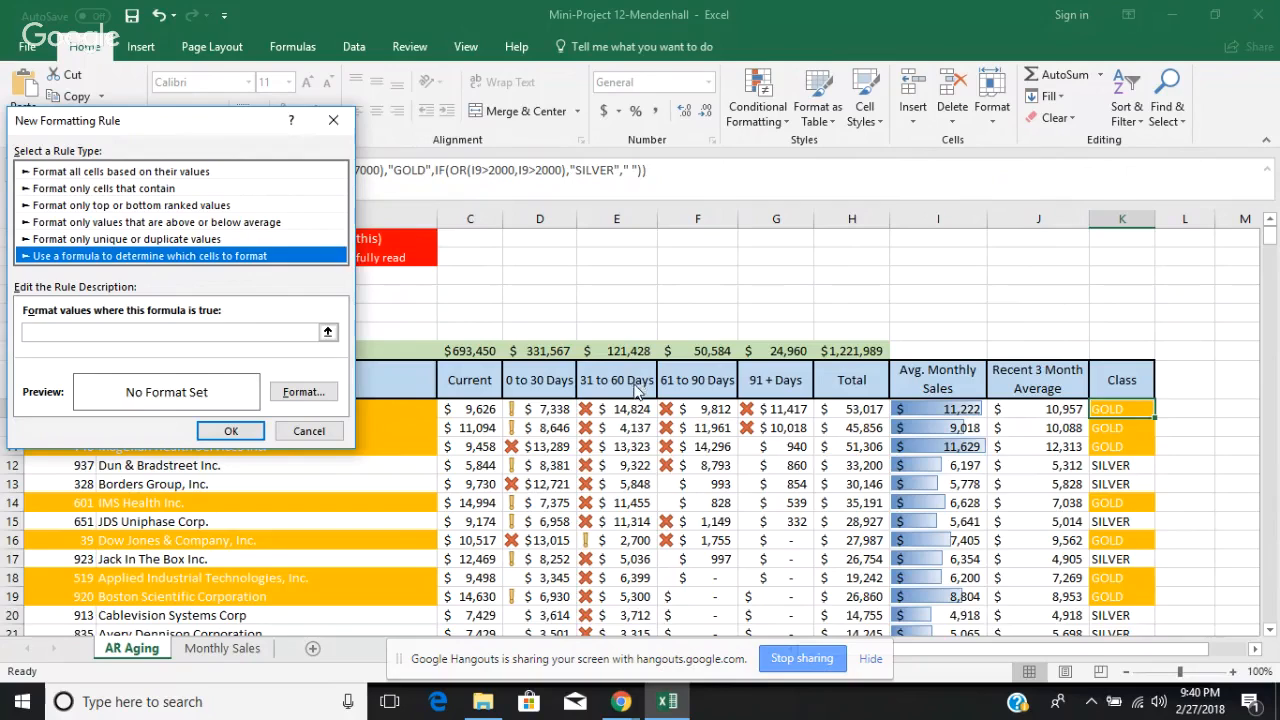
pyautogui.click(328, 331)
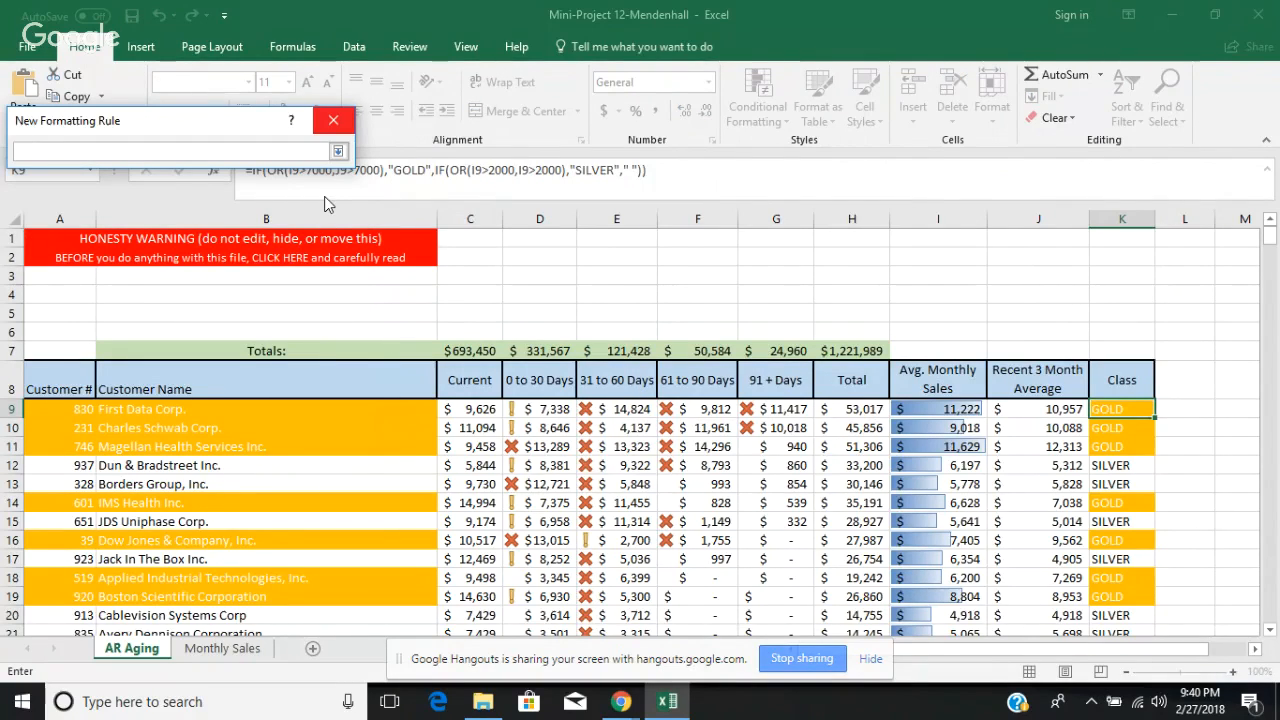
pyautogui.click(333, 122)
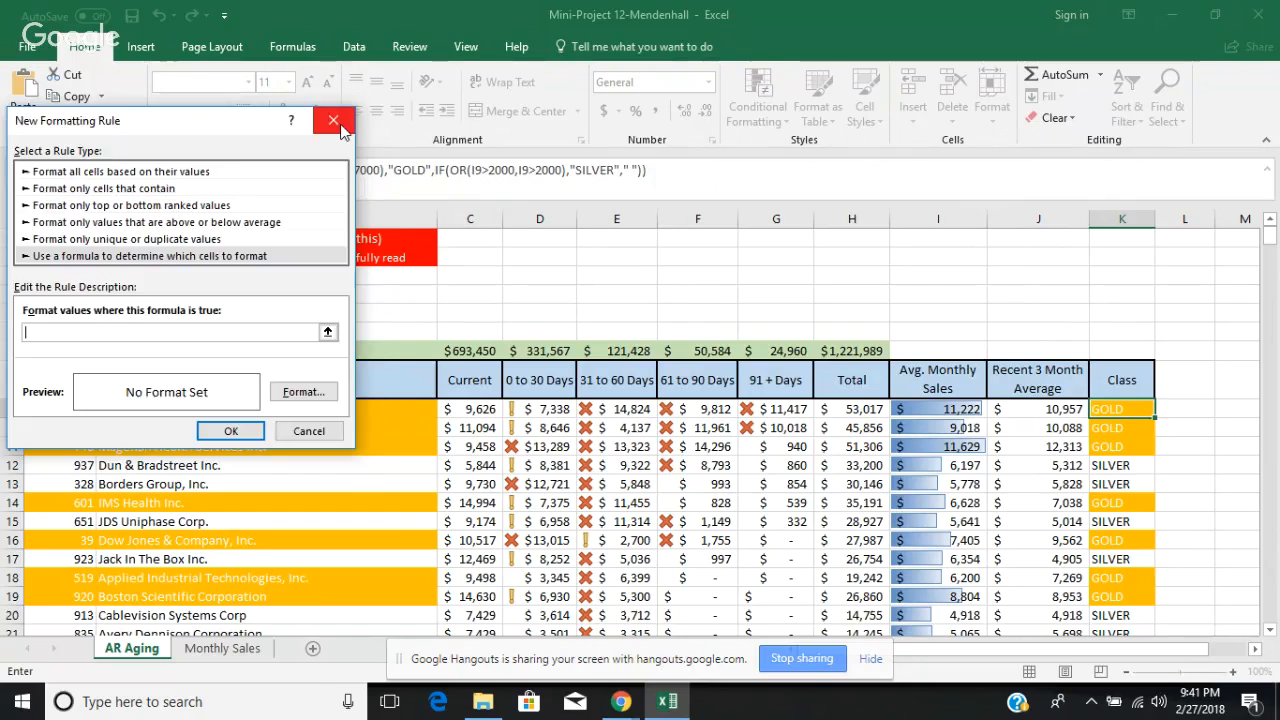
pyautogui.click(341, 130)
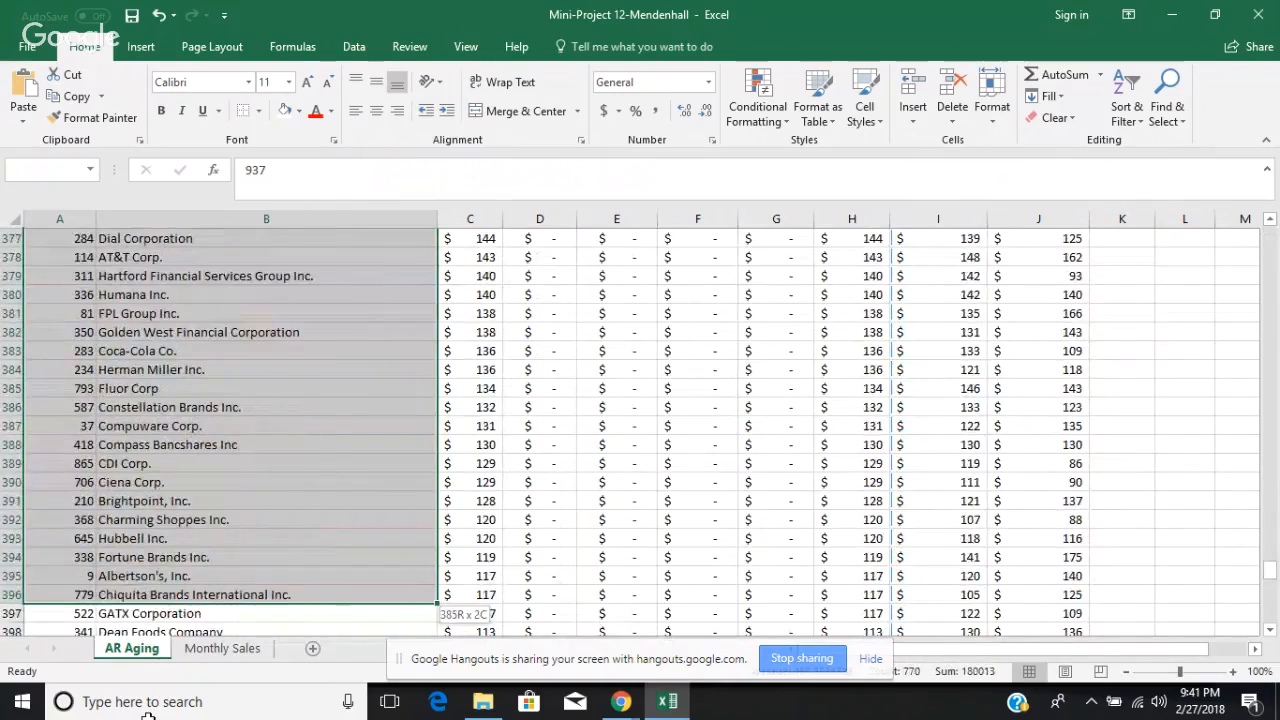
# Step: Select the customer numbers and names together with the Class cells from row 12 down to row 443
pyautogui.moveTo(147, 716); pyautogui.dragTo(116, 519)
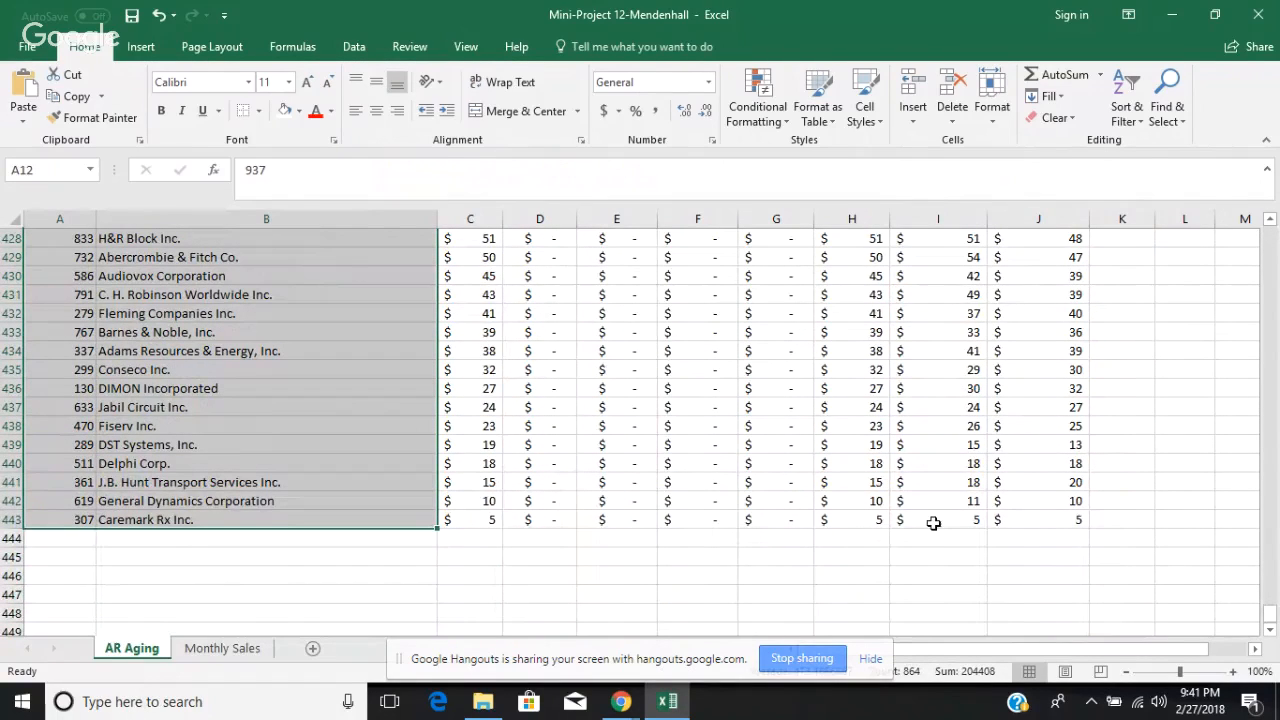
pyautogui.scroll(10, 1274, 259)
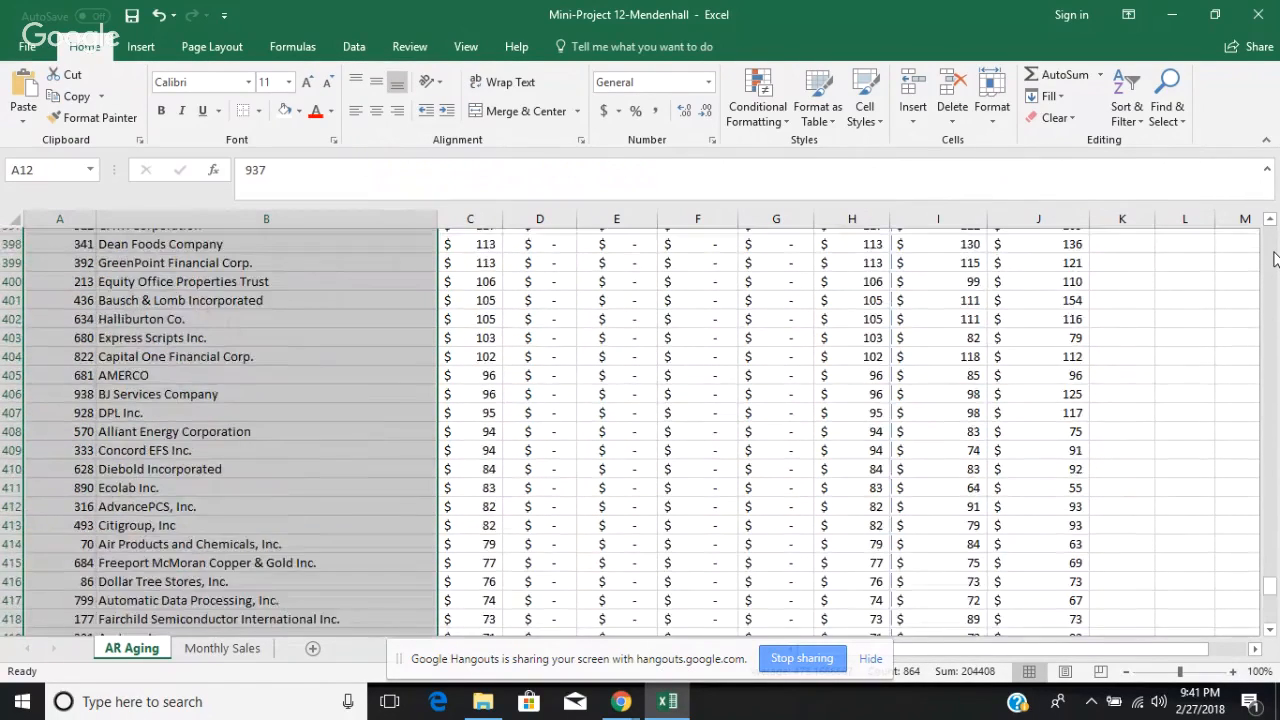
pyautogui.scroll(20, 1274, 259)
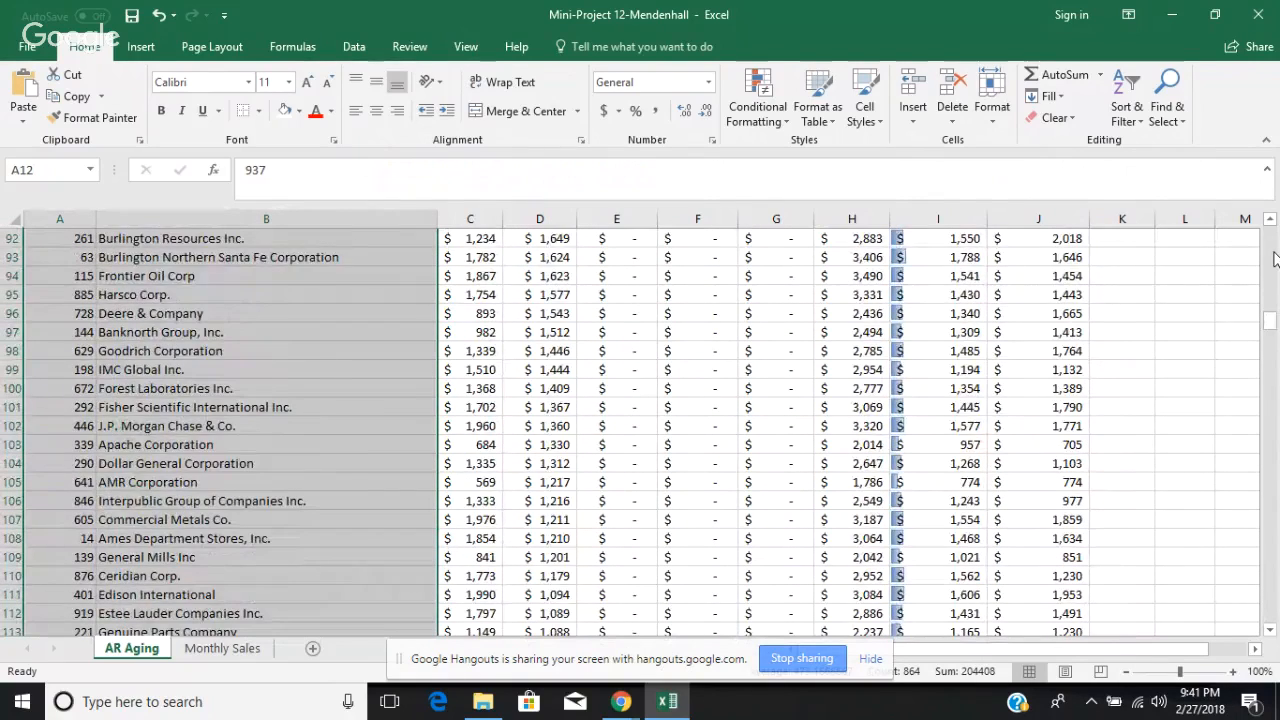
pyautogui.scroll(3, 1274, 259)
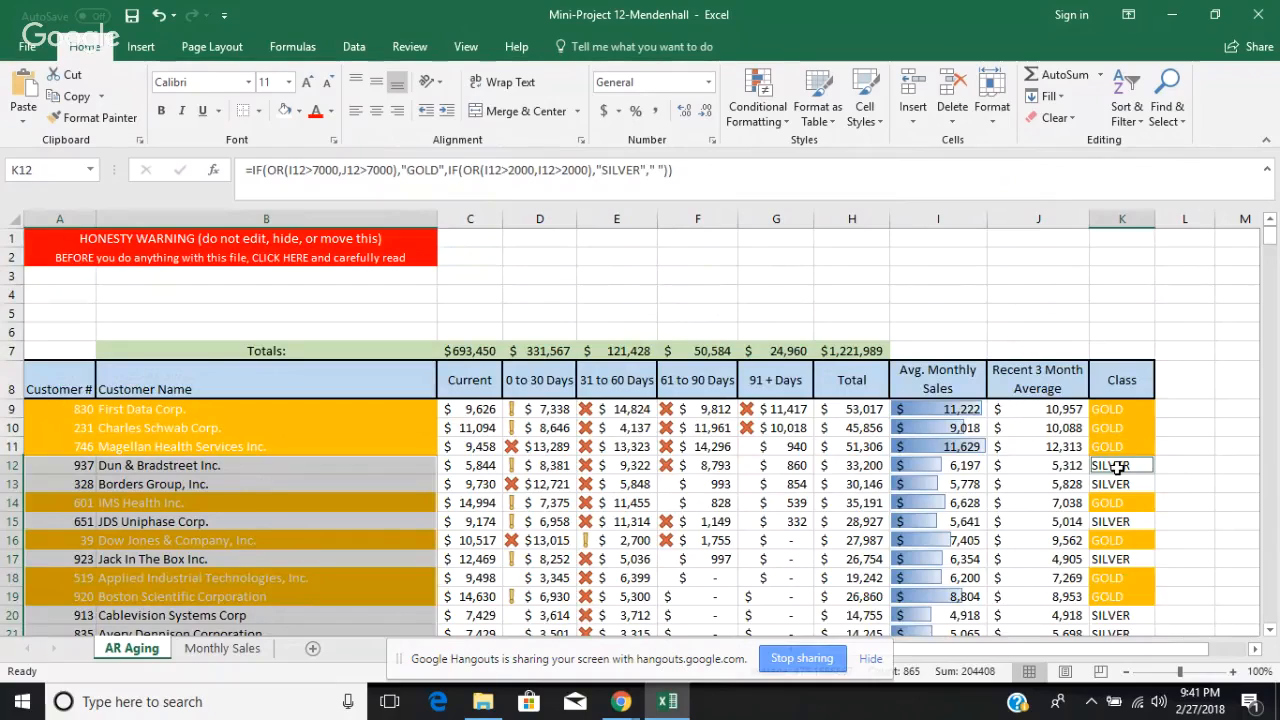
pyautogui.moveTo(1117, 466); pyautogui.dragTo(1122, 668)
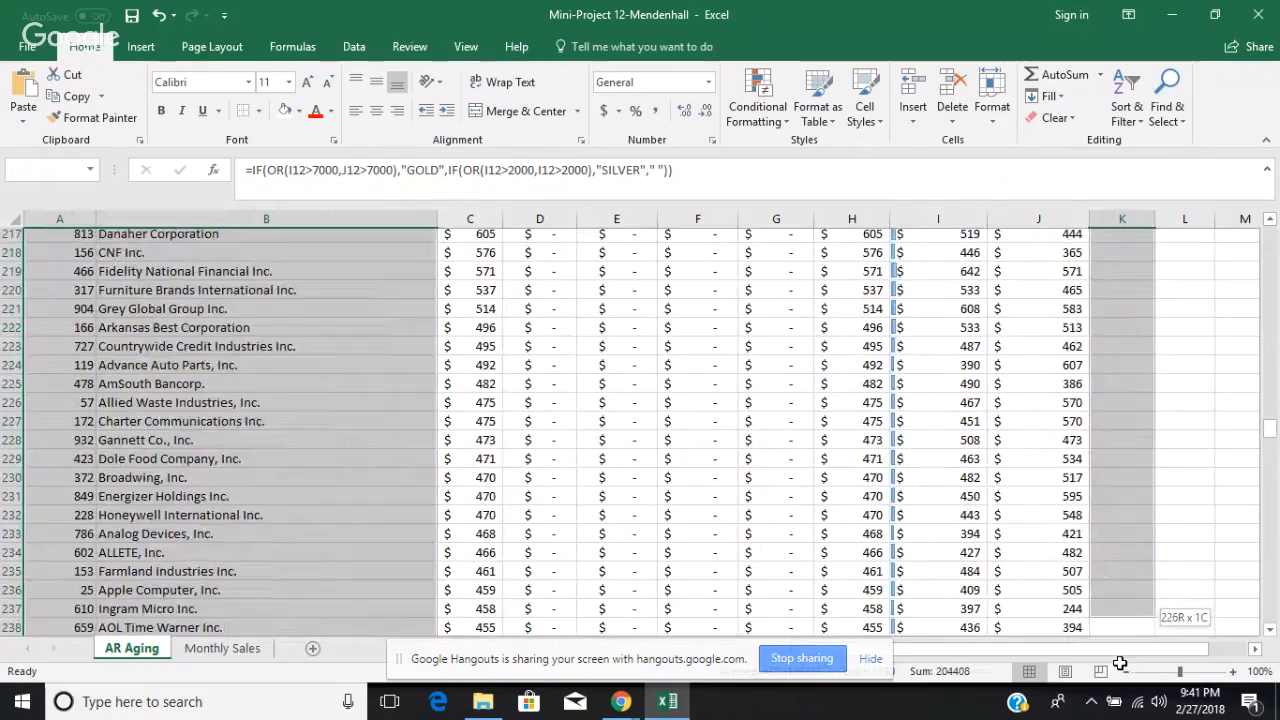
pyautogui.moveTo(1121, 667); pyautogui.dragTo(1111, 565)
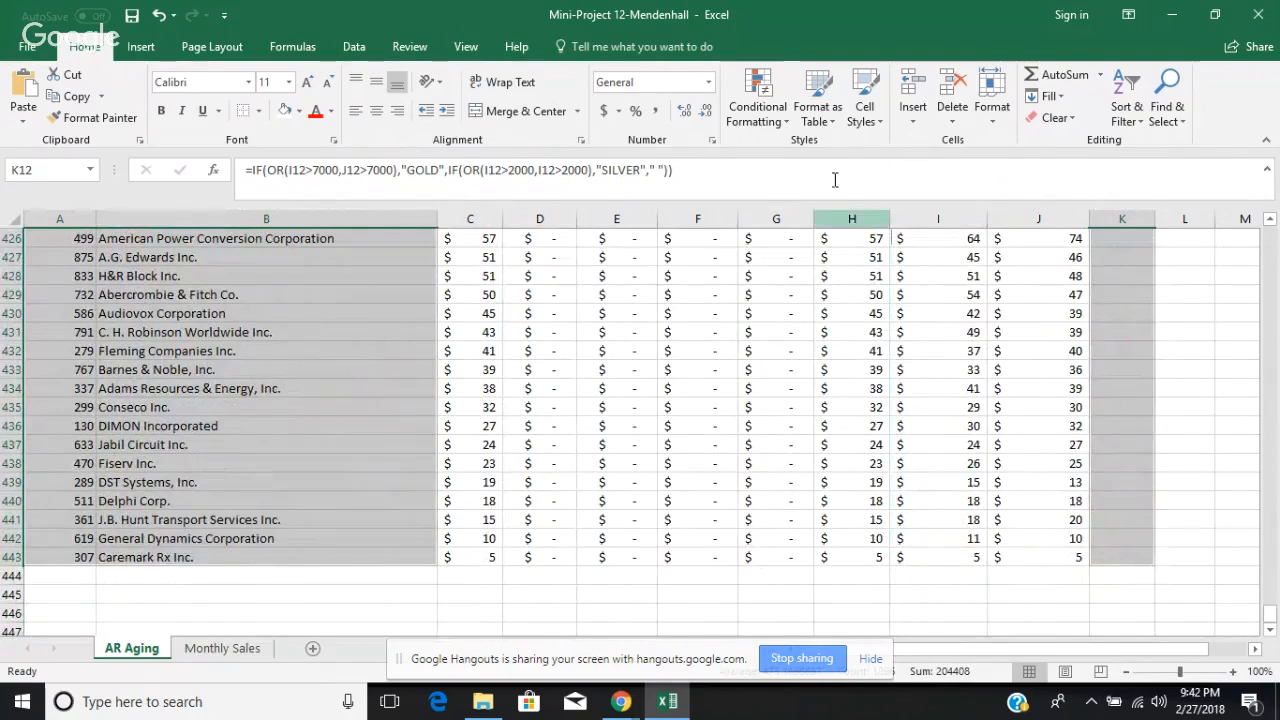
# Step: Start a formula-based formatting rule for the selected cells with the condition =$K9="SILVER", locking only the Class column
pyautogui.click(783, 124)
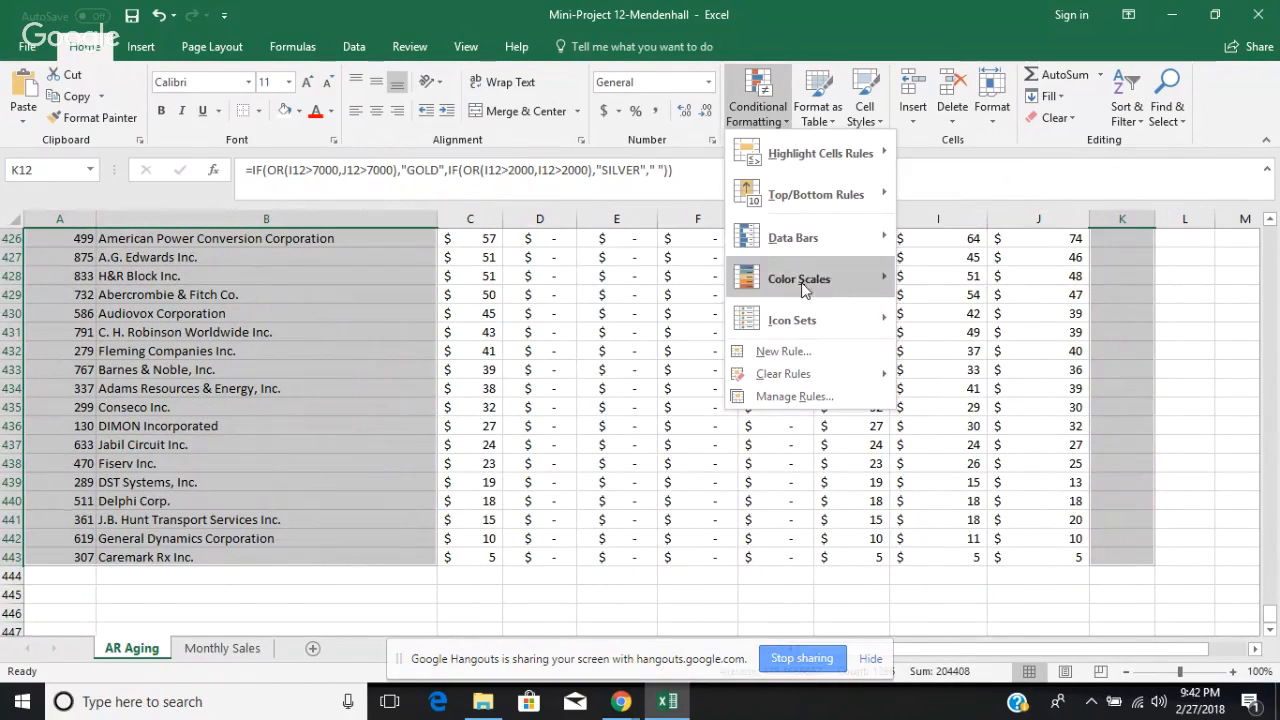
pyautogui.click(783, 352)
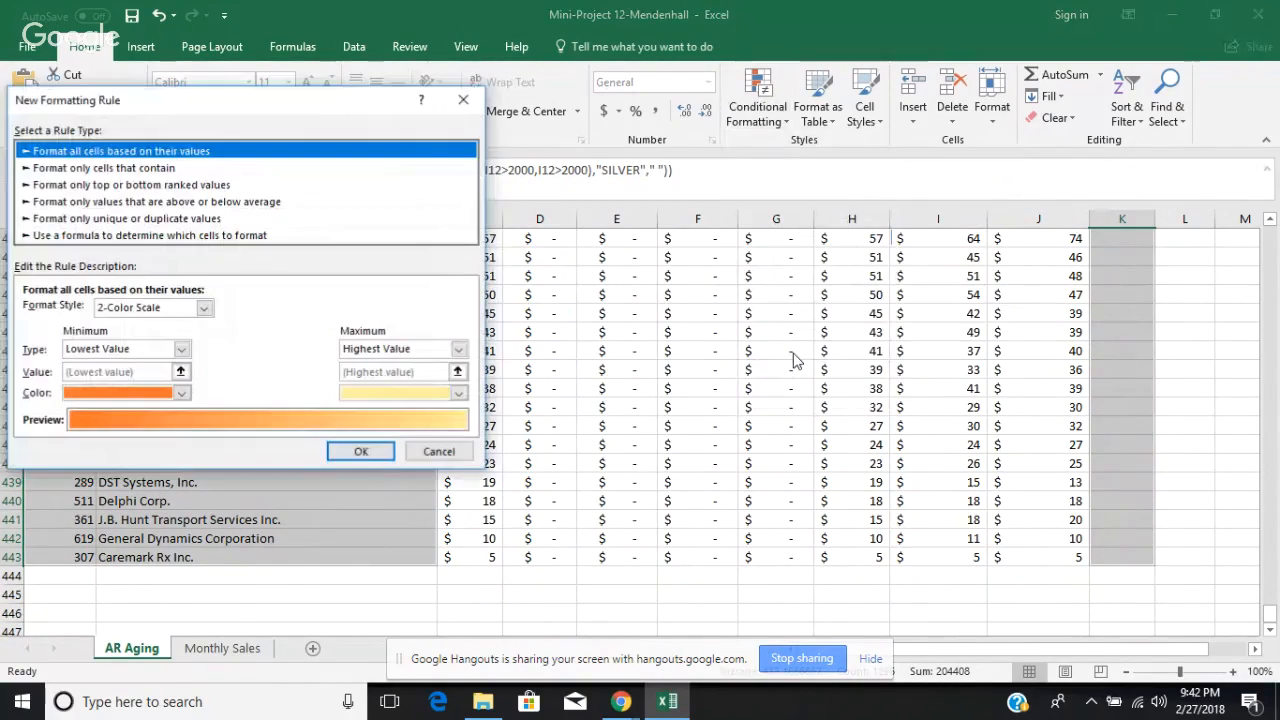
pyautogui.click(270, 235)
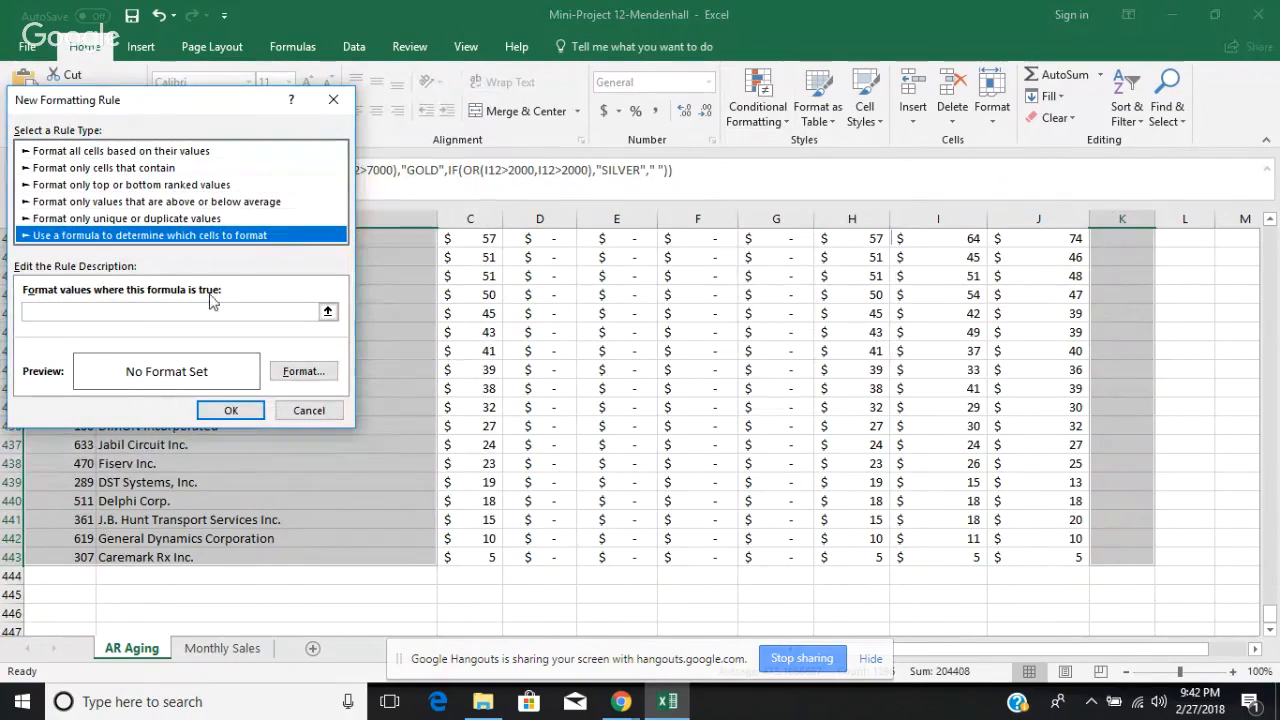
pyautogui.click(175, 308)
pyautogui.write('=')
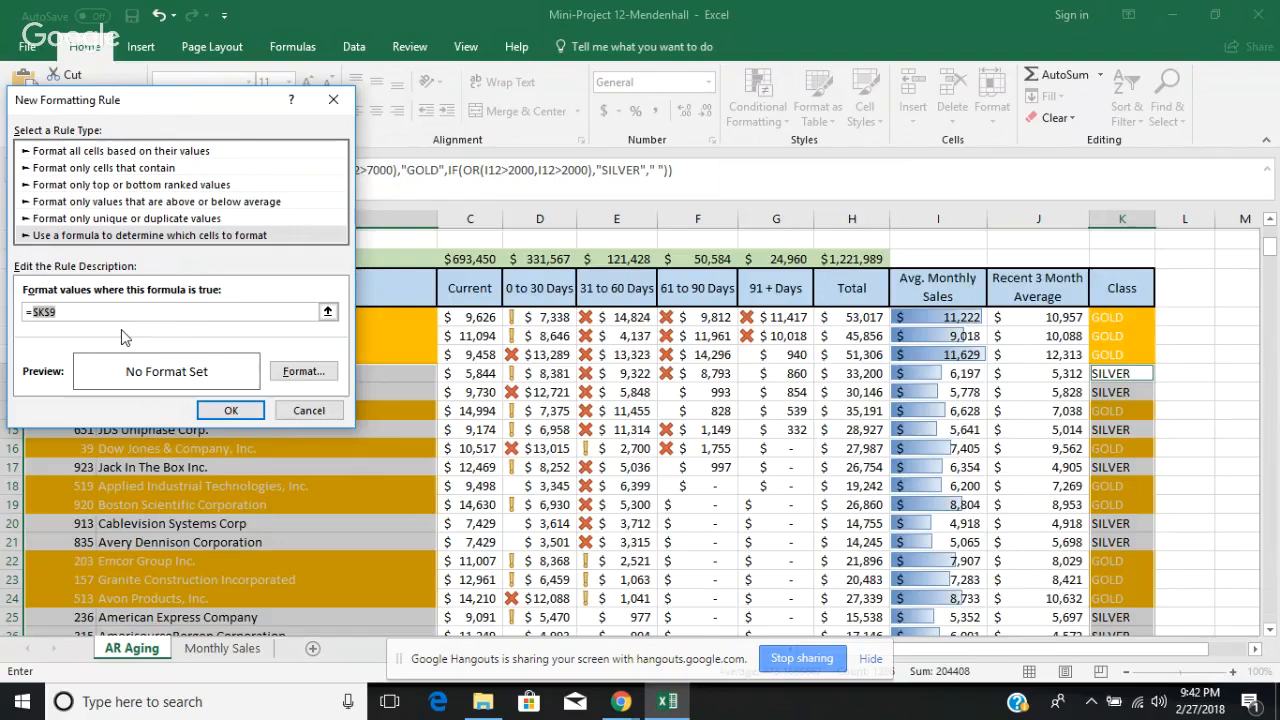
pyautogui.press('F4')
pyautogui.press('F4')
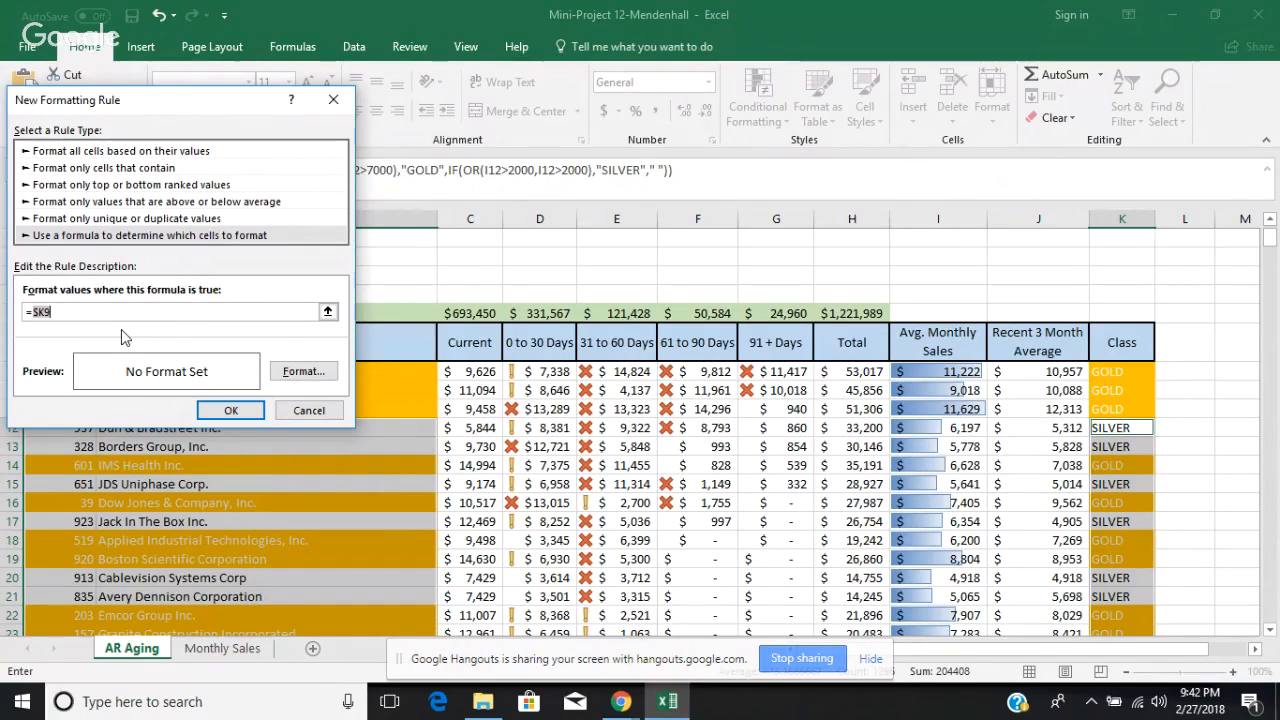
pyautogui.write('=')
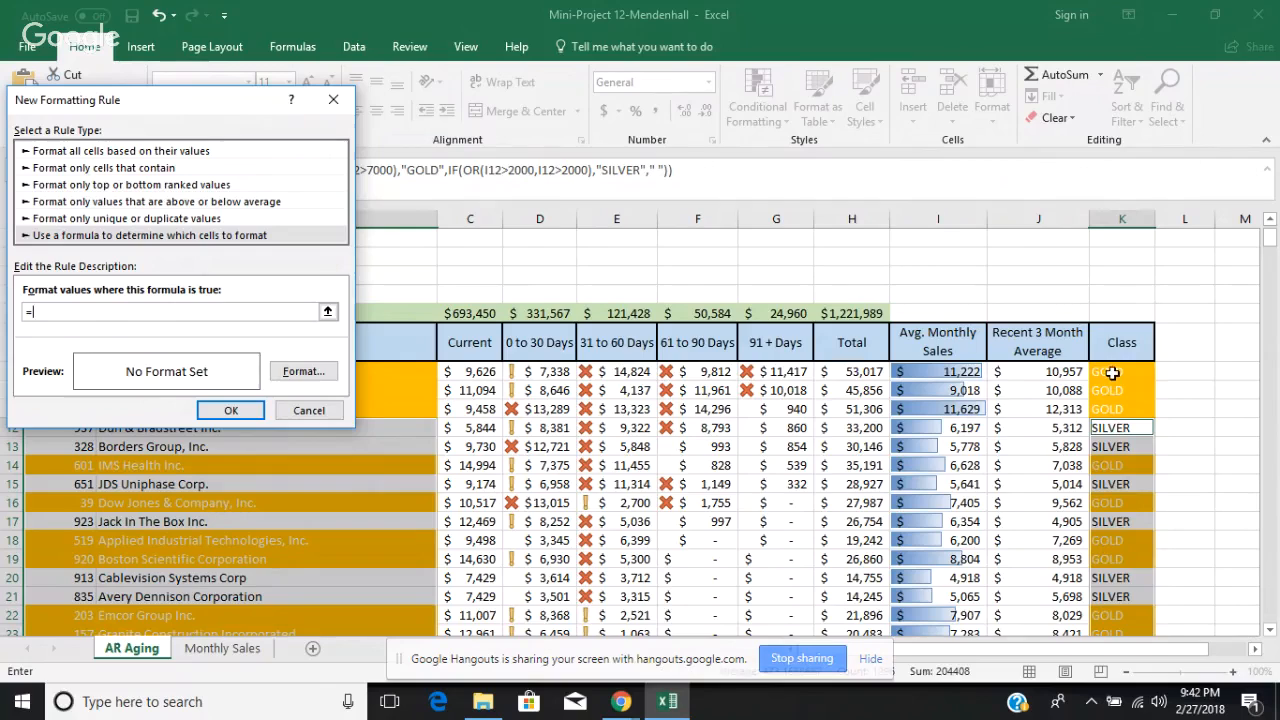
pyautogui.click(1112, 372)
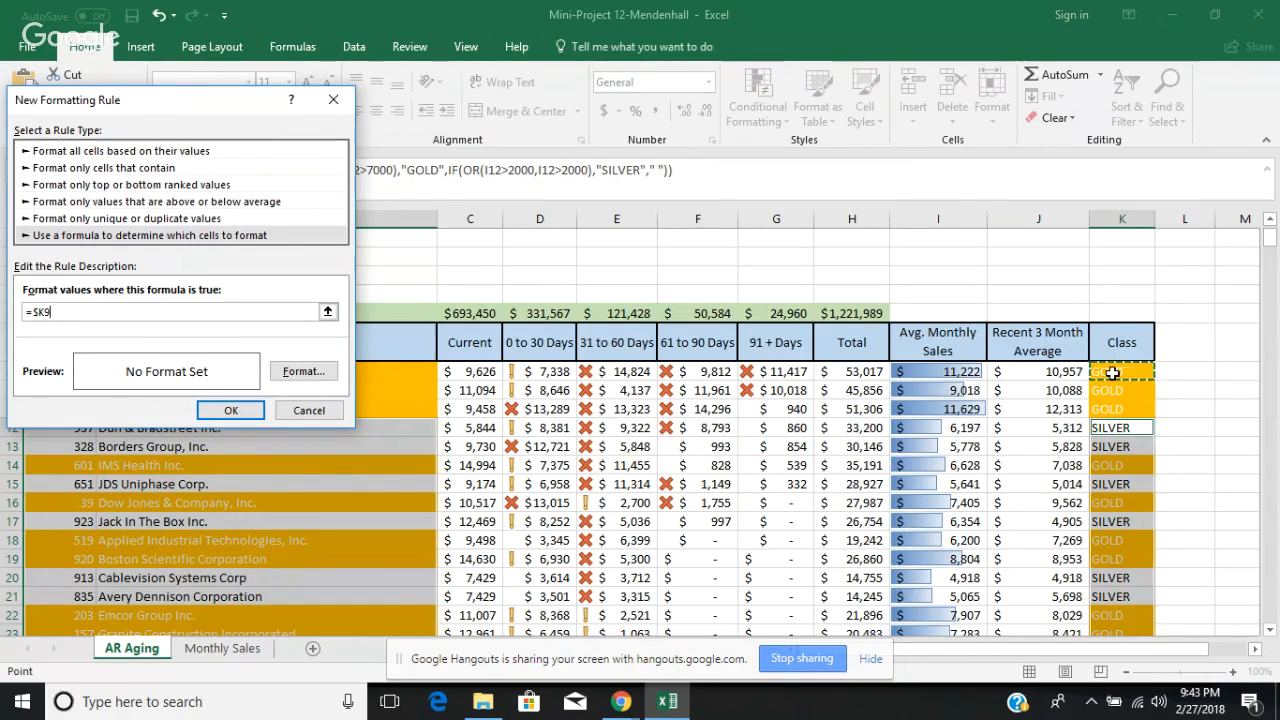
pyautogui.write('="SILVER')
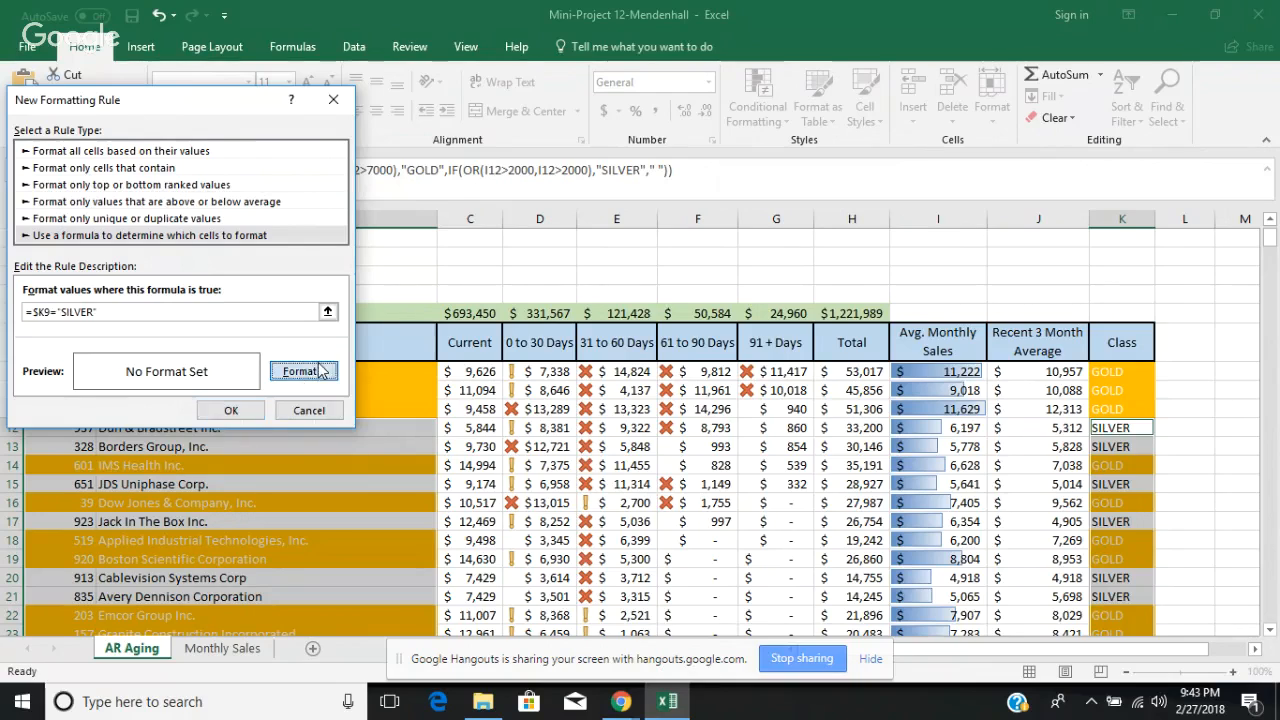
# Step: Give the SILVER rule a light gray fill and a white font color, and apply it to the selected cells
pyautogui.click(318, 370)
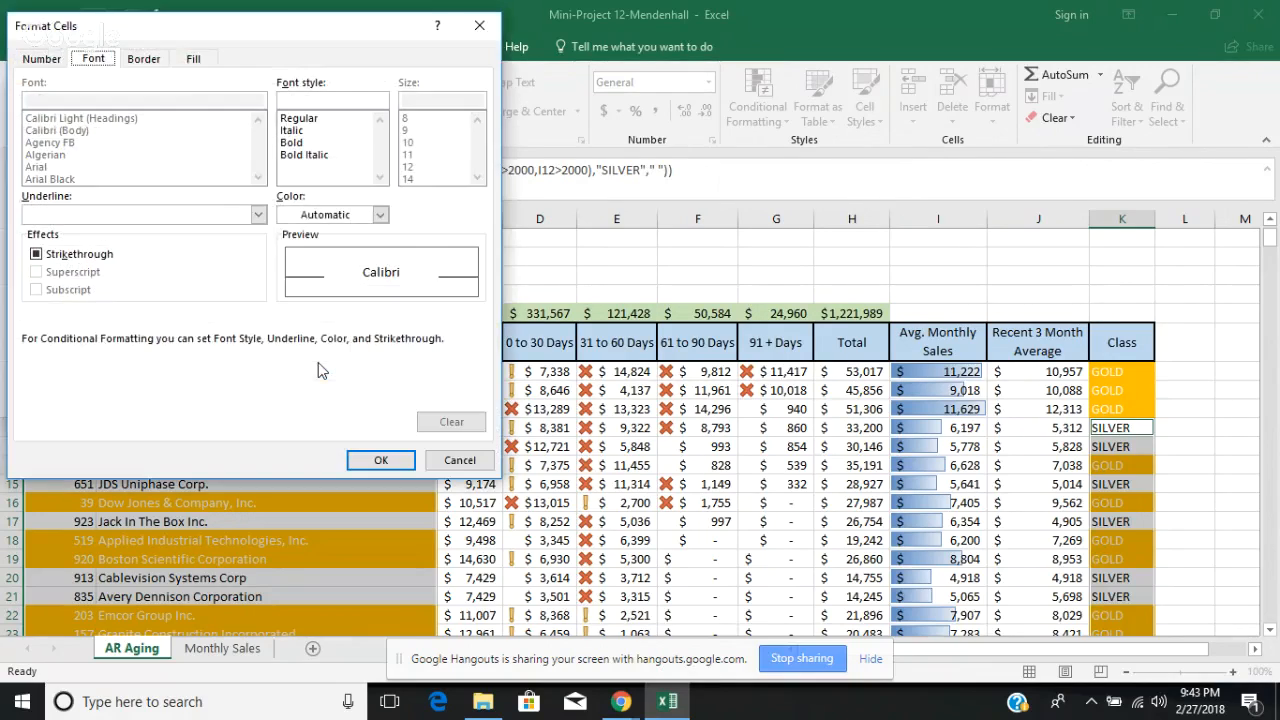
pyautogui.click(194, 60)
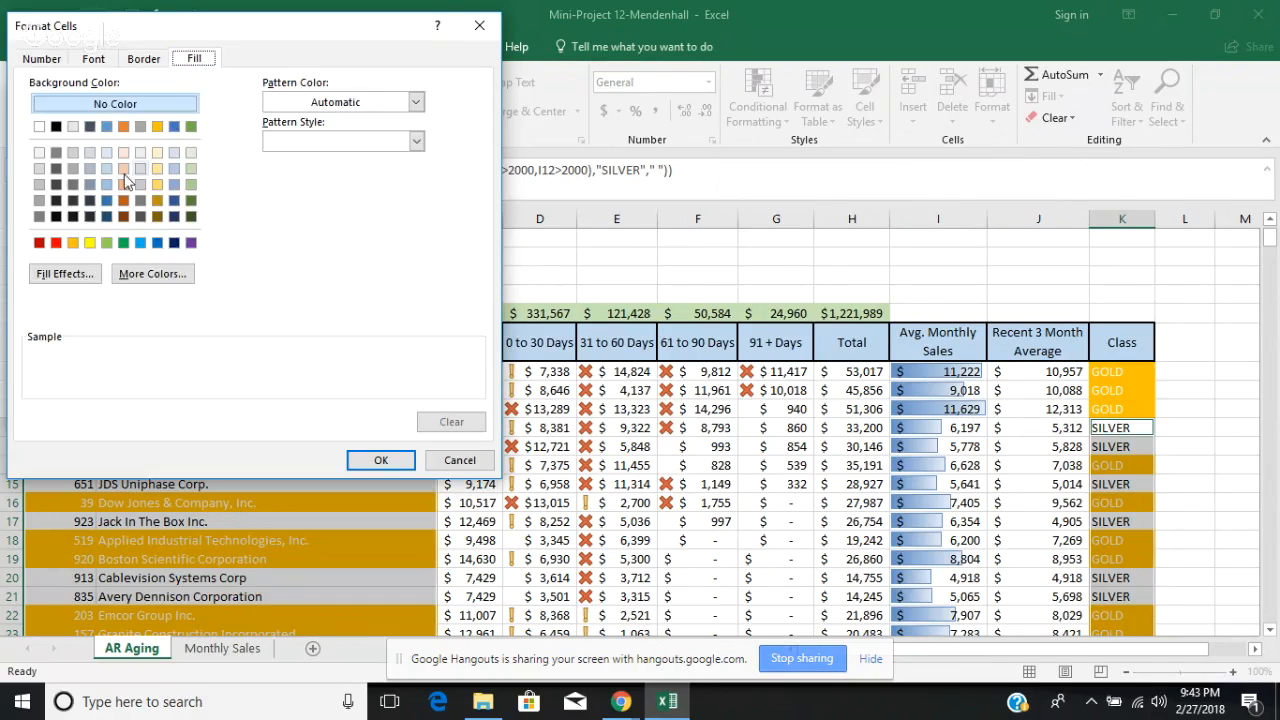
pyautogui.click(39, 169)
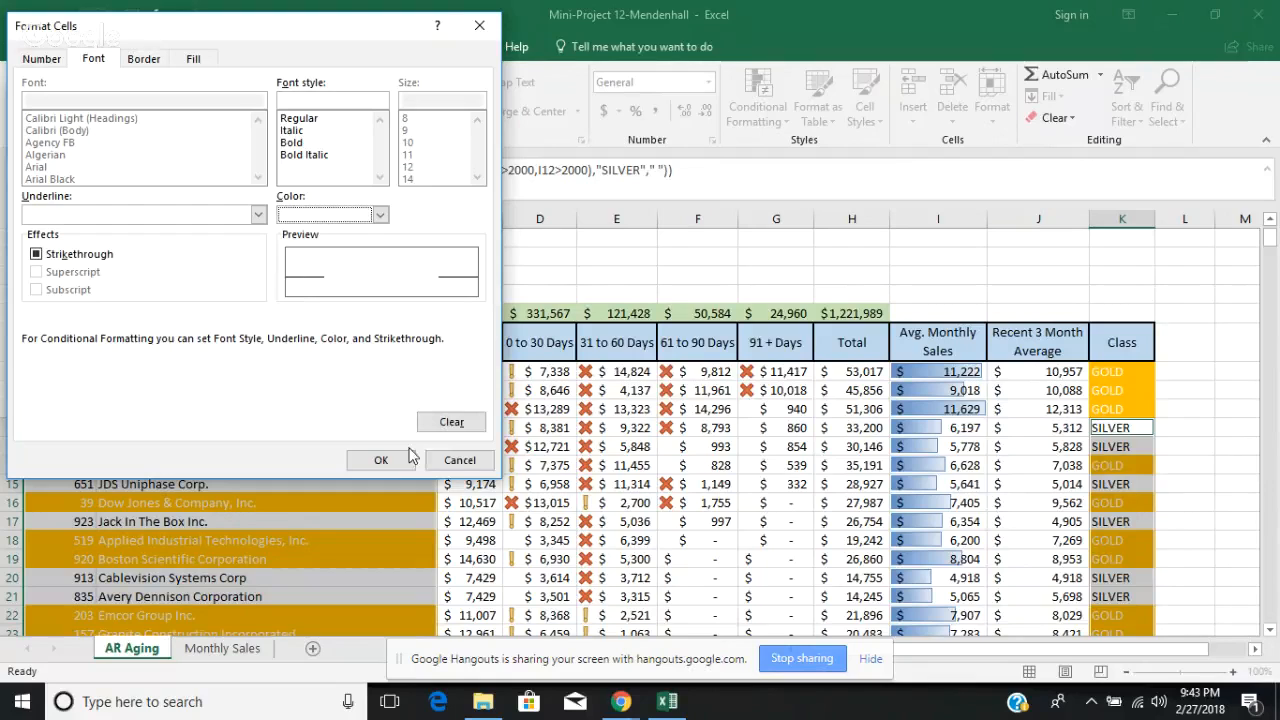
pyautogui.click(381, 460)
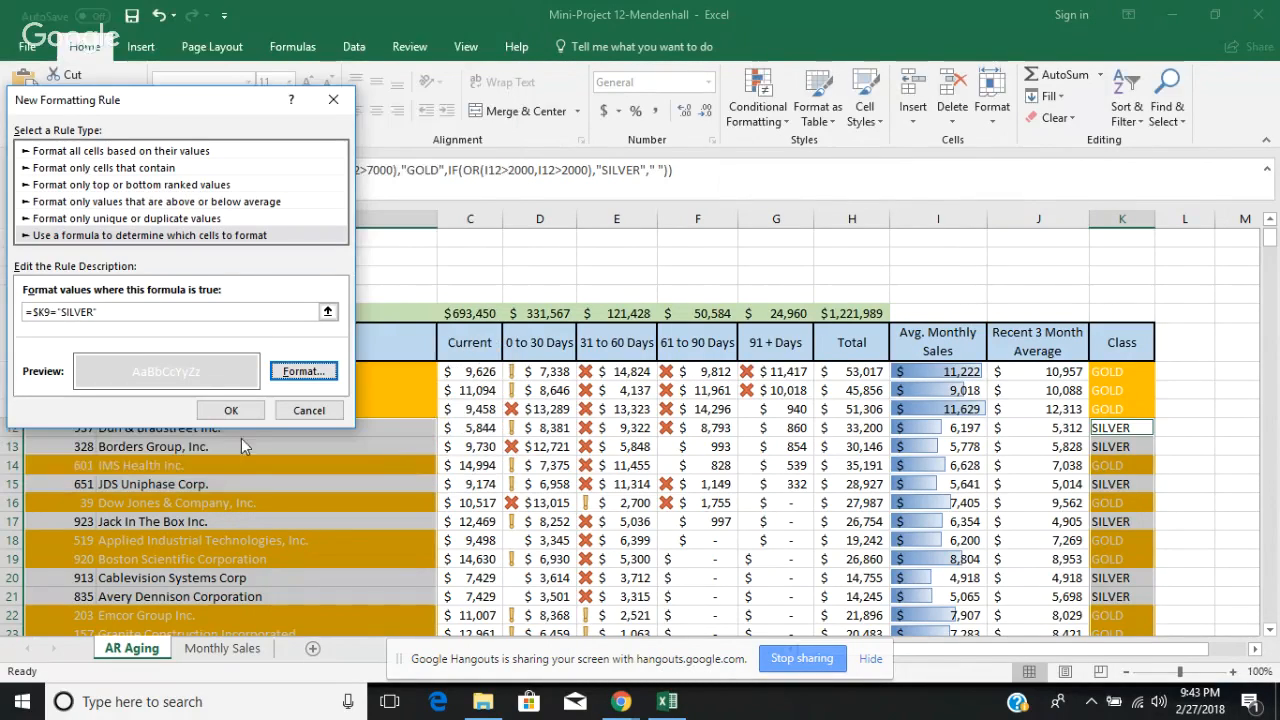
pyautogui.click(233, 411)
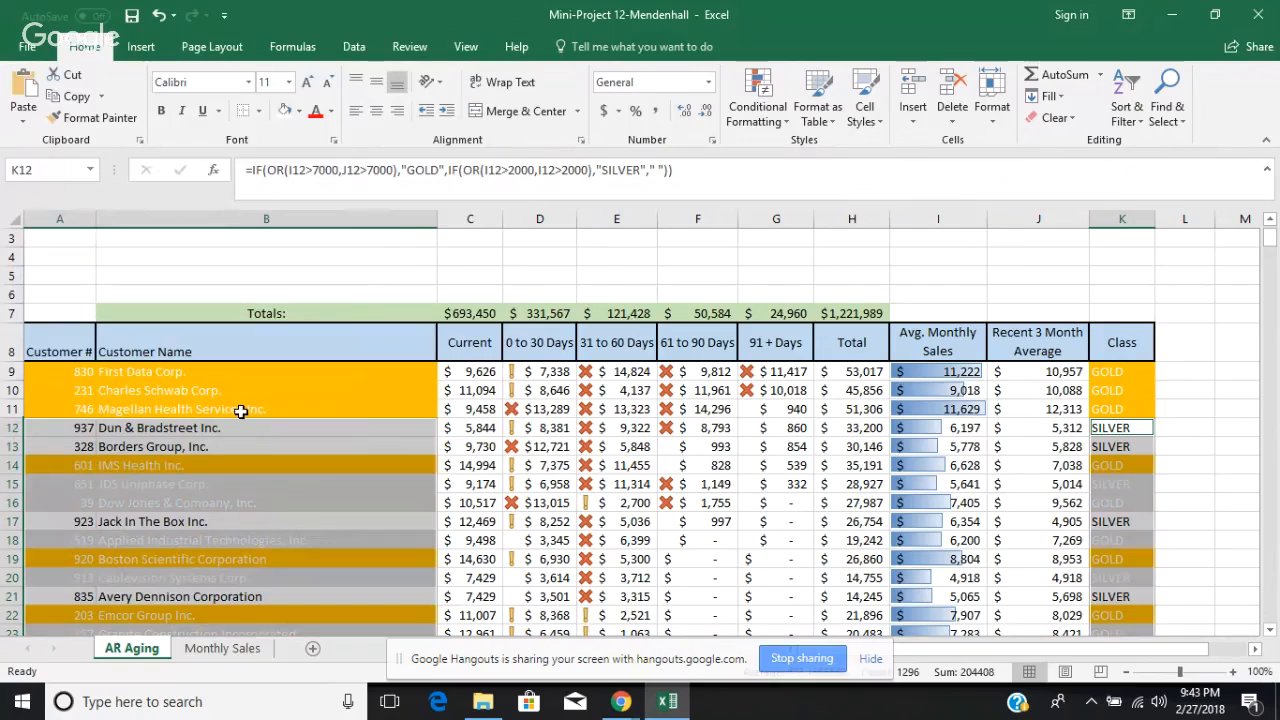
# Step: Deselect the cells to check the SILVER formatting, and undo that rule
pyautogui.click(1176, 424)
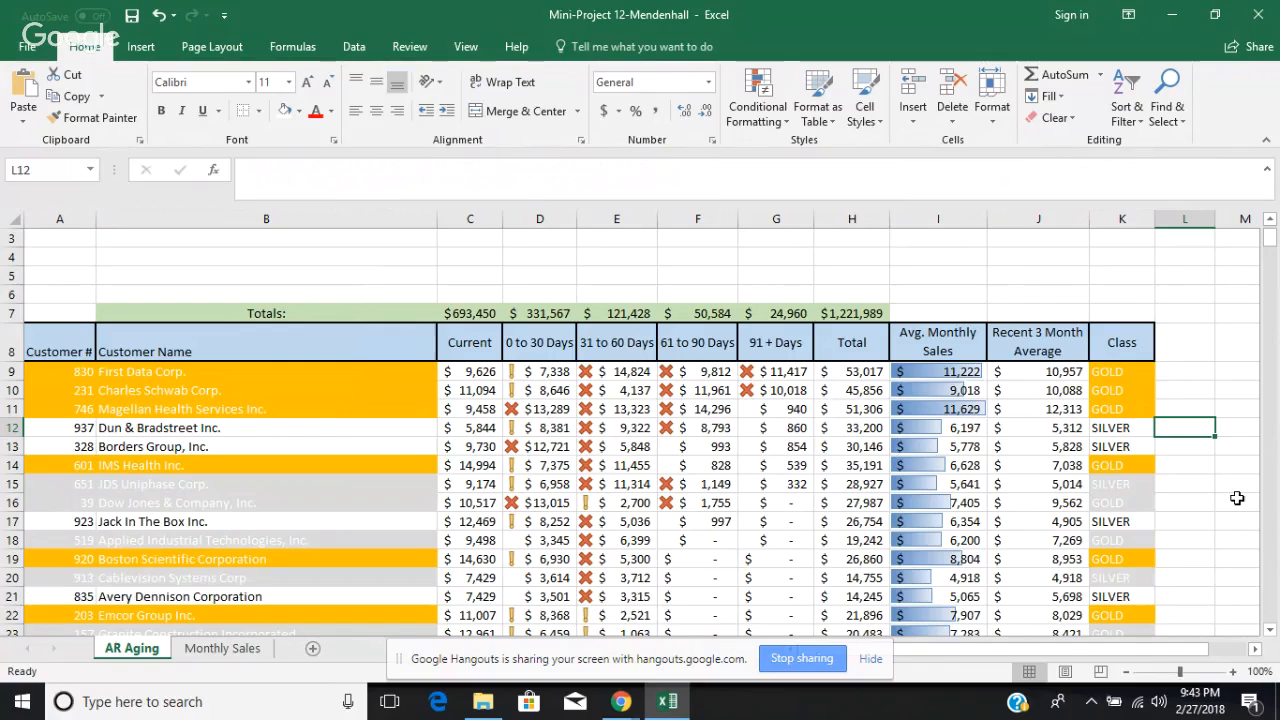
pyautogui.click(162, 20)
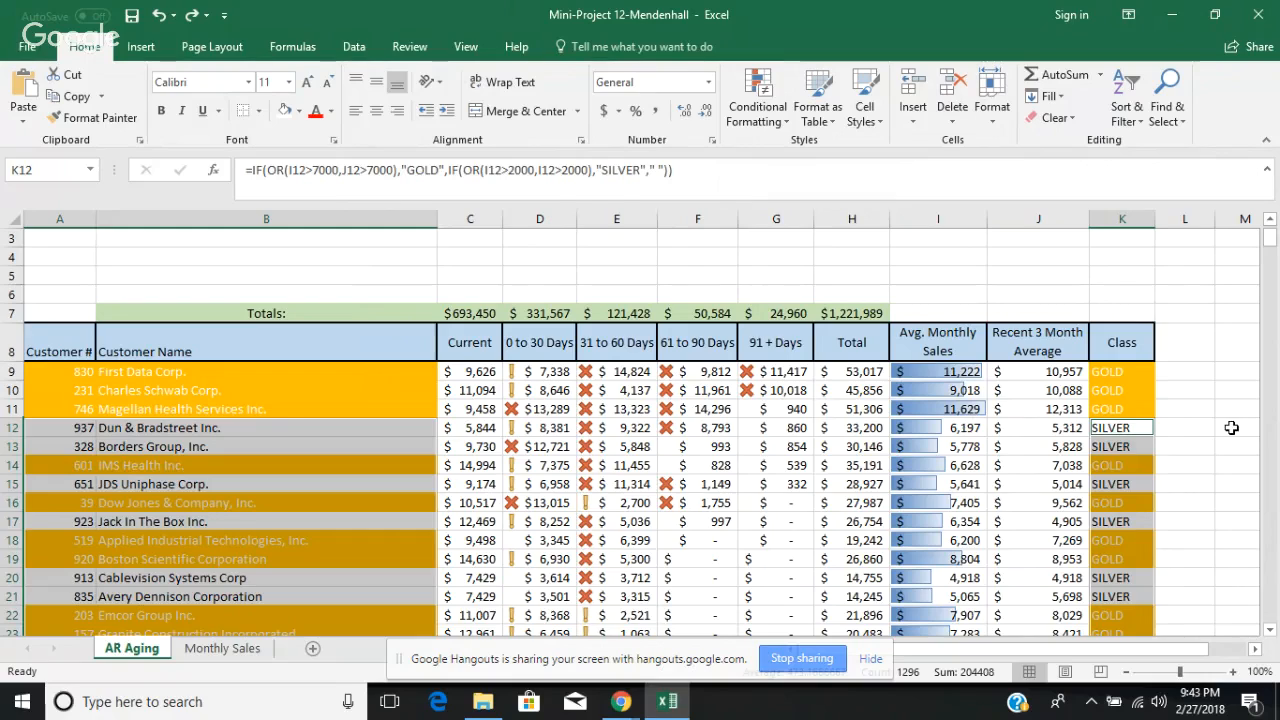
pyautogui.click(1232, 428)
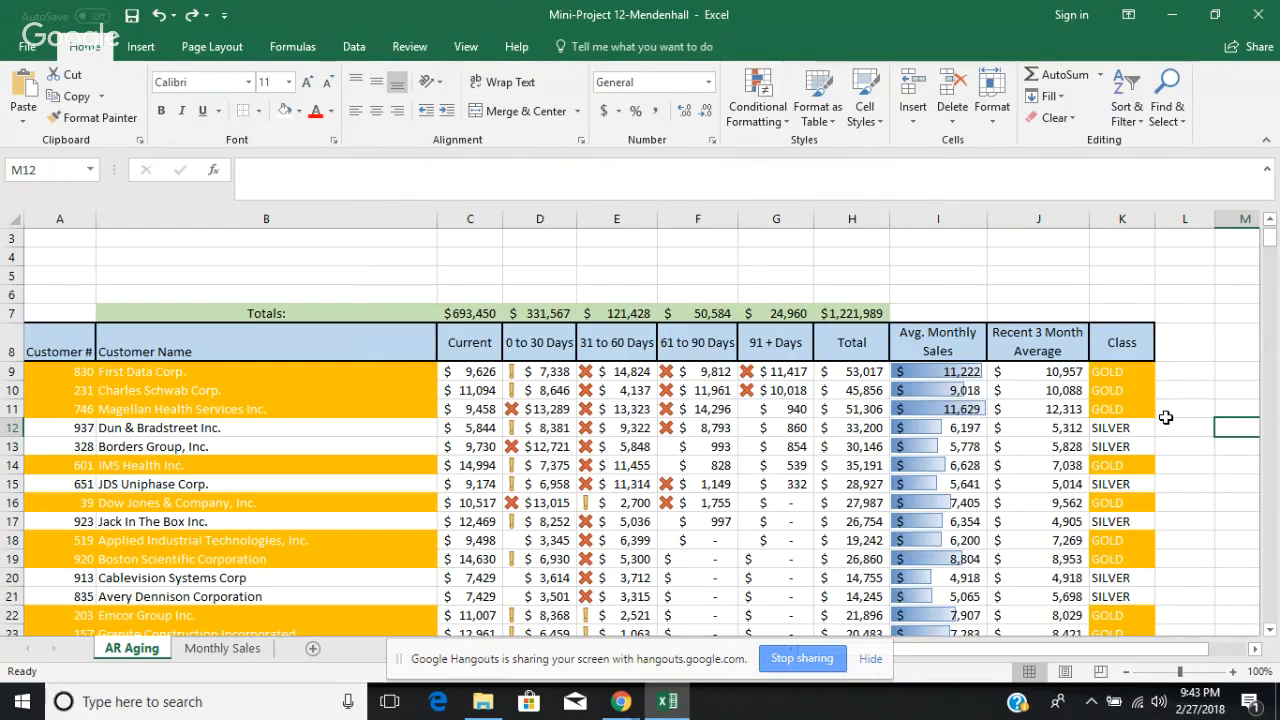
# Step: Select the customer numbers and names together with the Class cells from row 9 down to row 443
pyautogui.moveTo(86, 373); pyautogui.dragTo(180, 648)
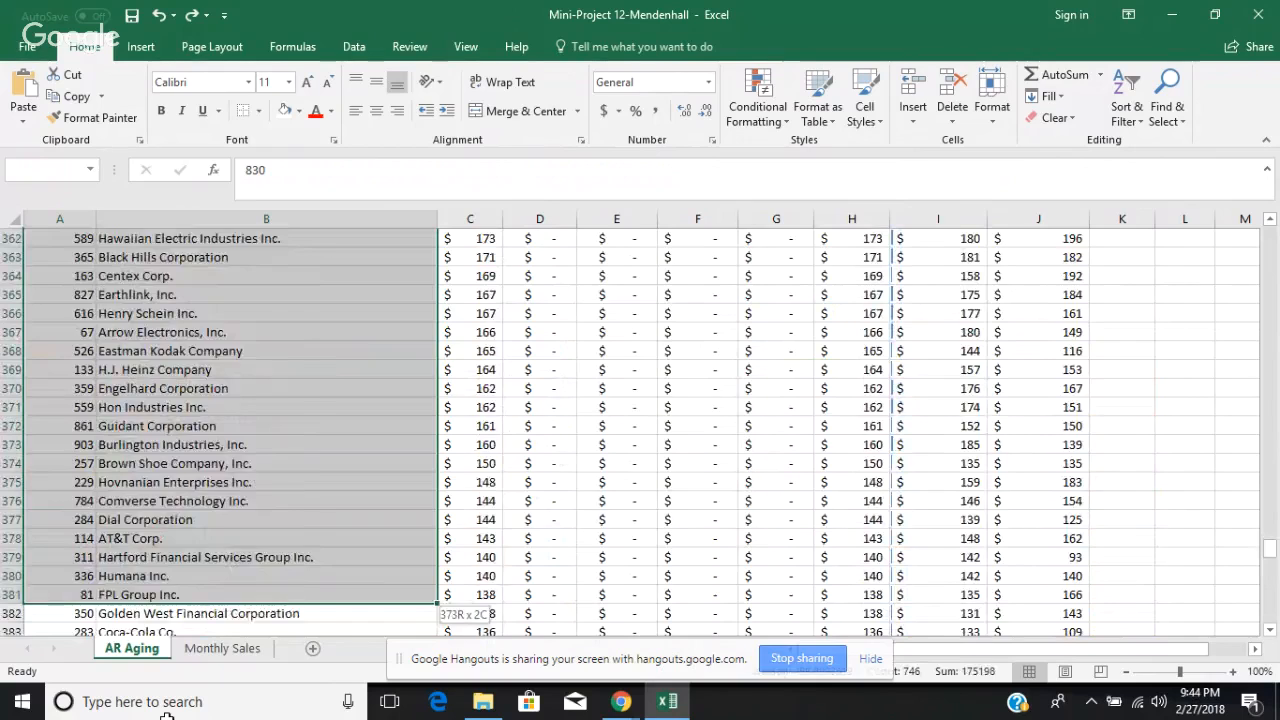
pyautogui.moveTo(167, 712); pyautogui.dragTo(182, 516)
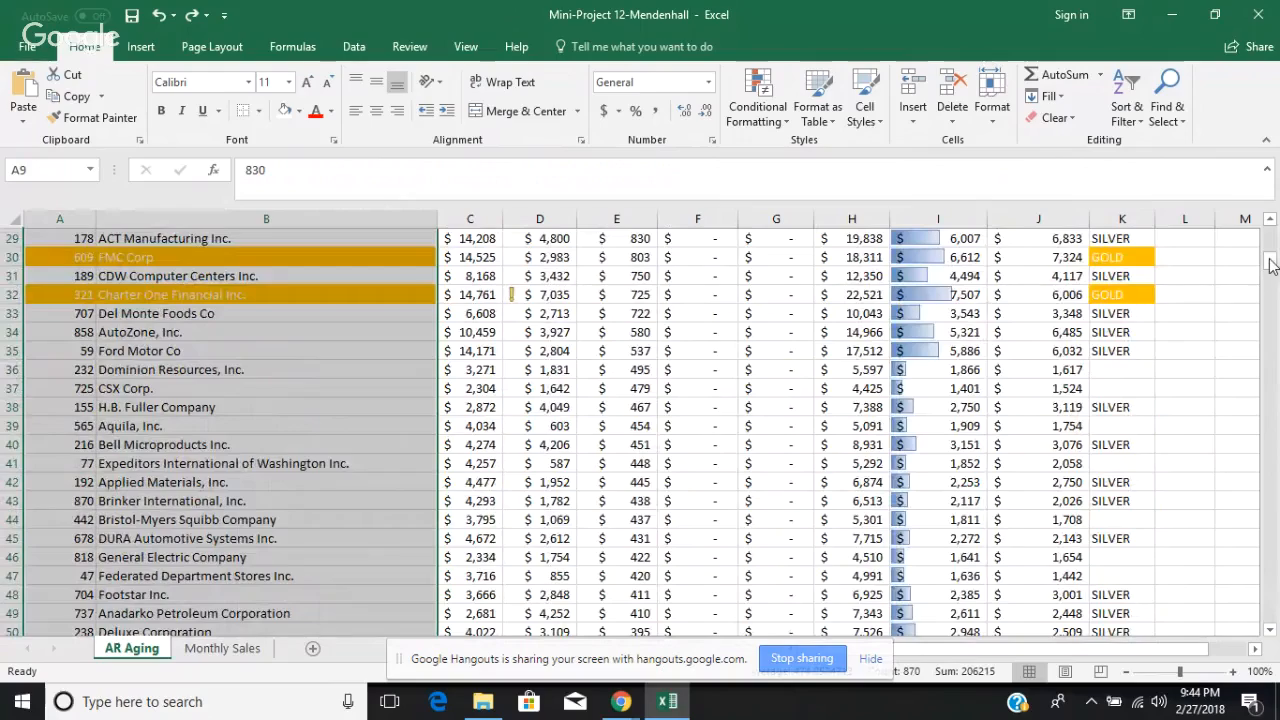
pyautogui.moveTo(1271, 258); pyautogui.dragTo(1274, 225)
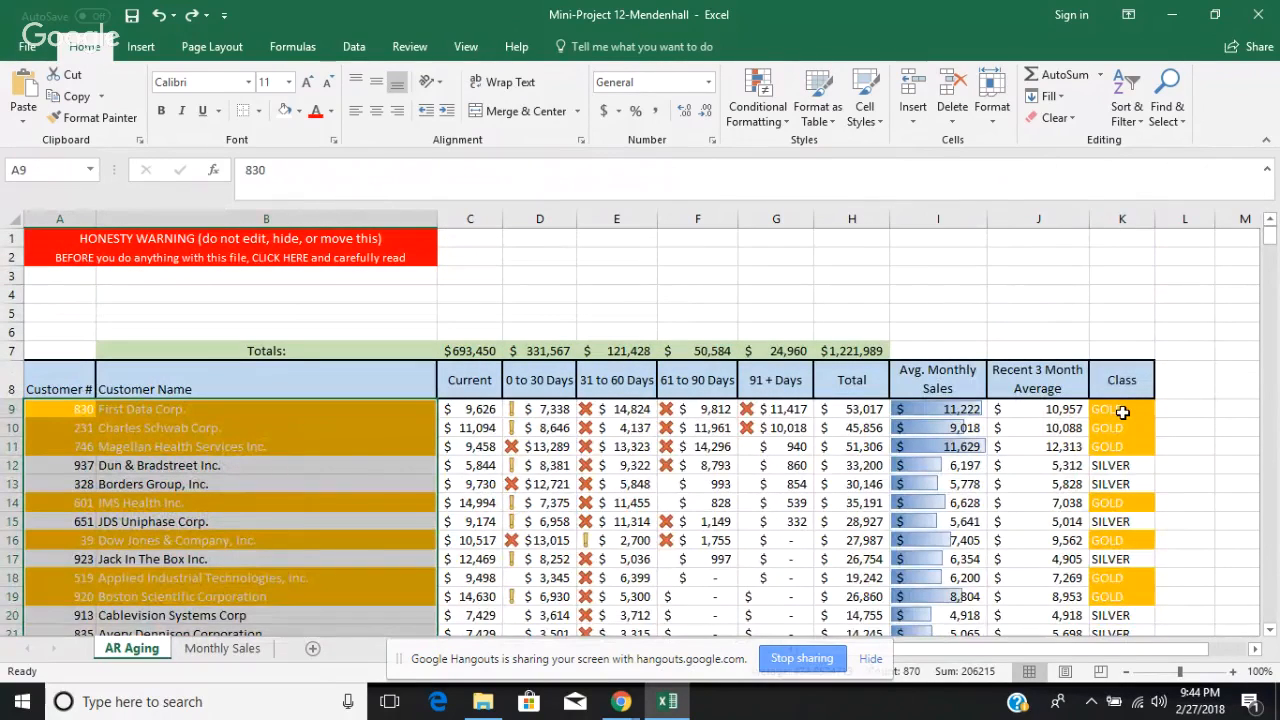
pyautogui.moveTo(1122, 412); pyautogui.dragTo(1120, 688)
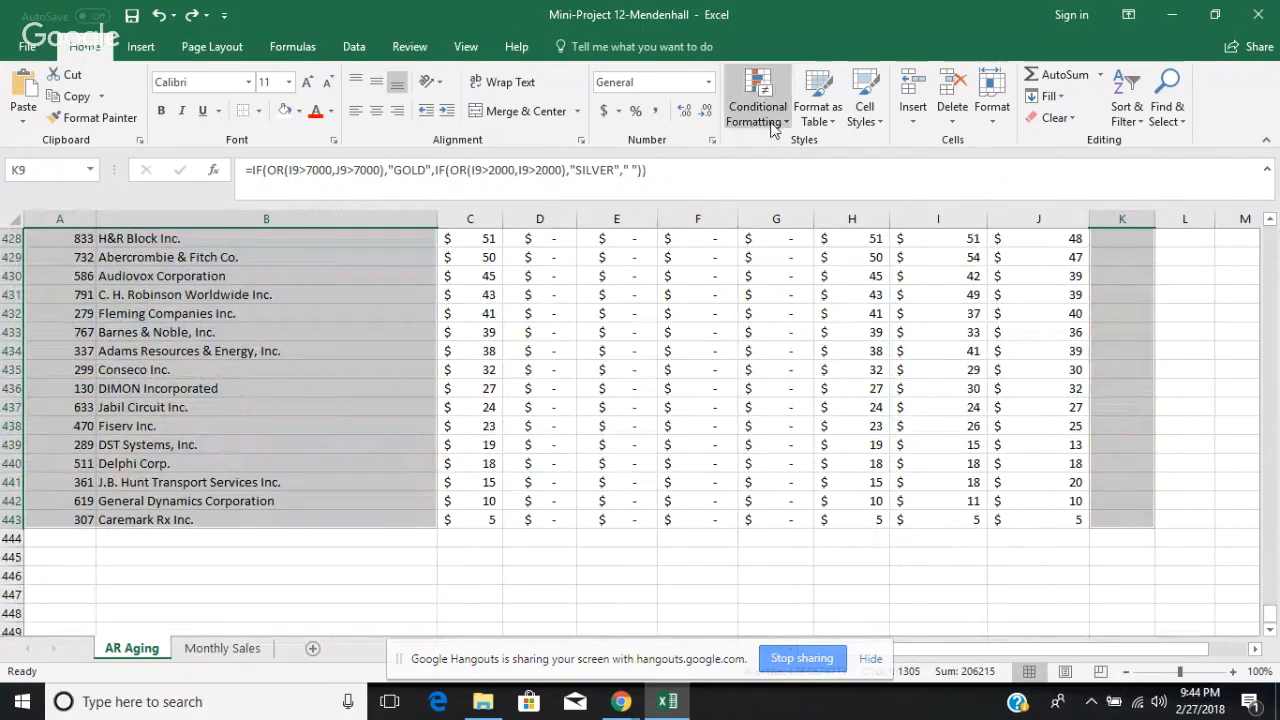
# Step: Start a new formatting rule for the selected cells that uses a formula to determine which cells to format
pyautogui.click(778, 118)
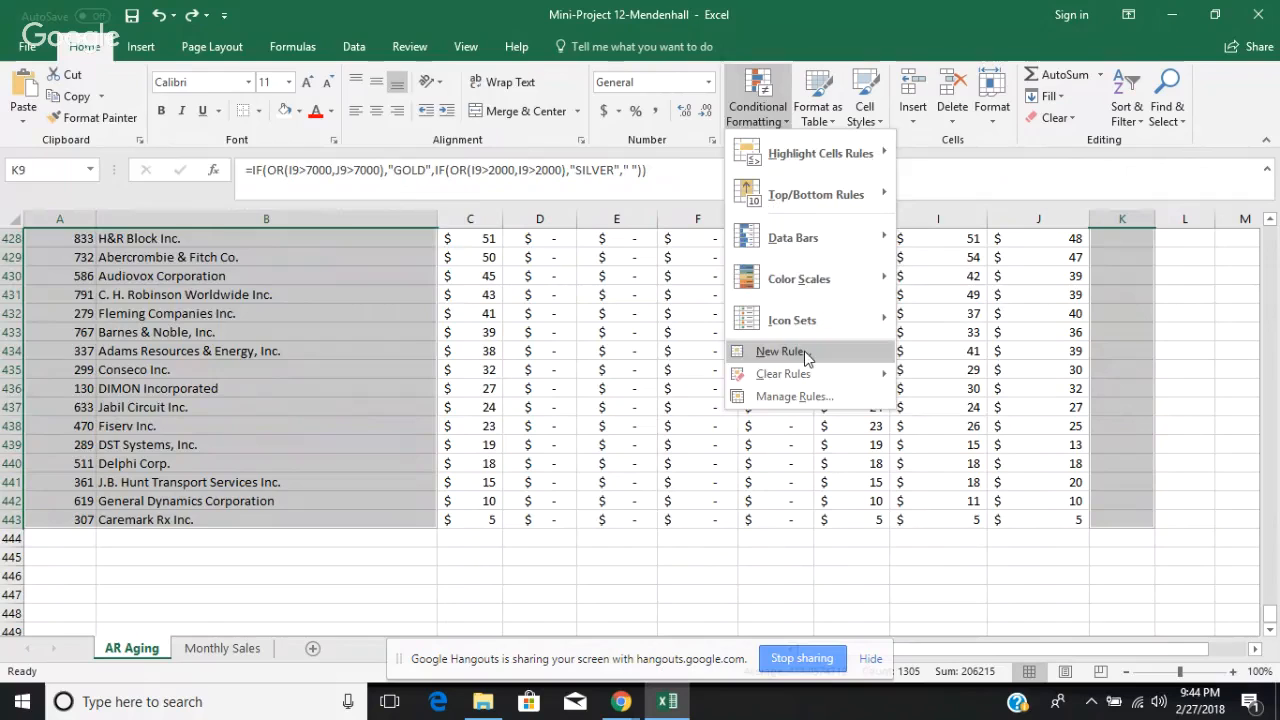
pyautogui.click(775, 425)
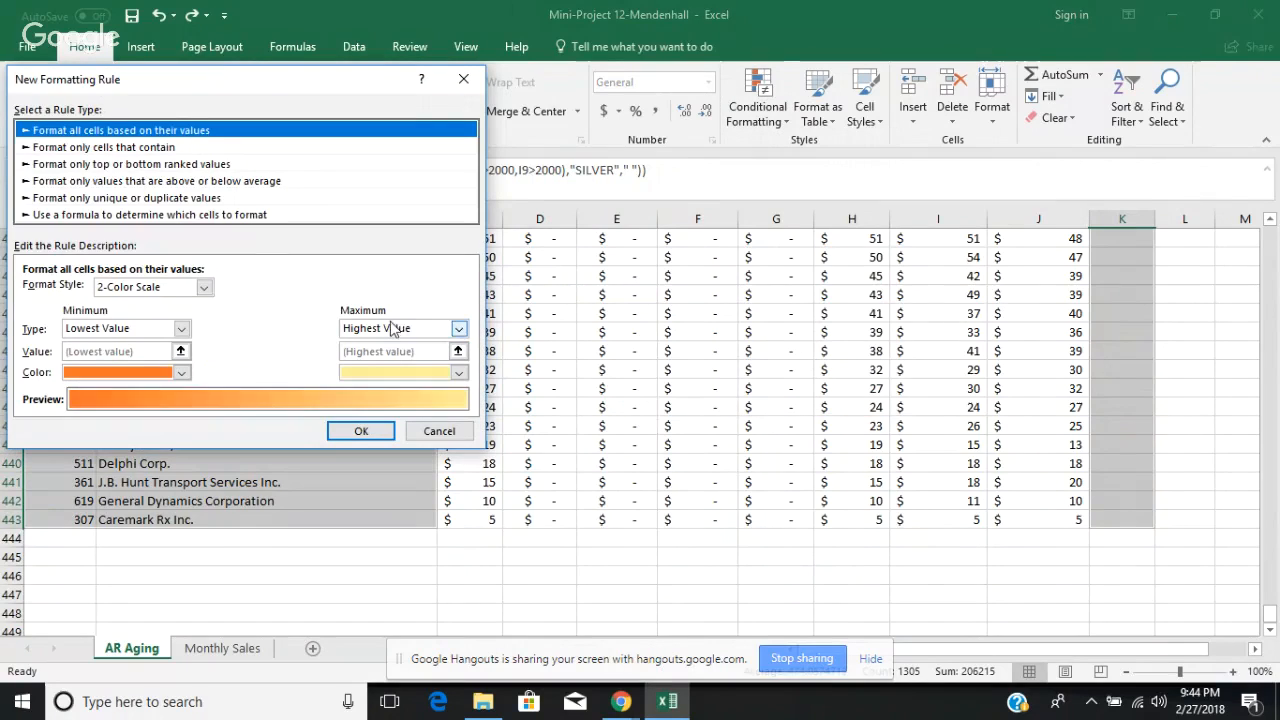
pyautogui.click(227, 215)
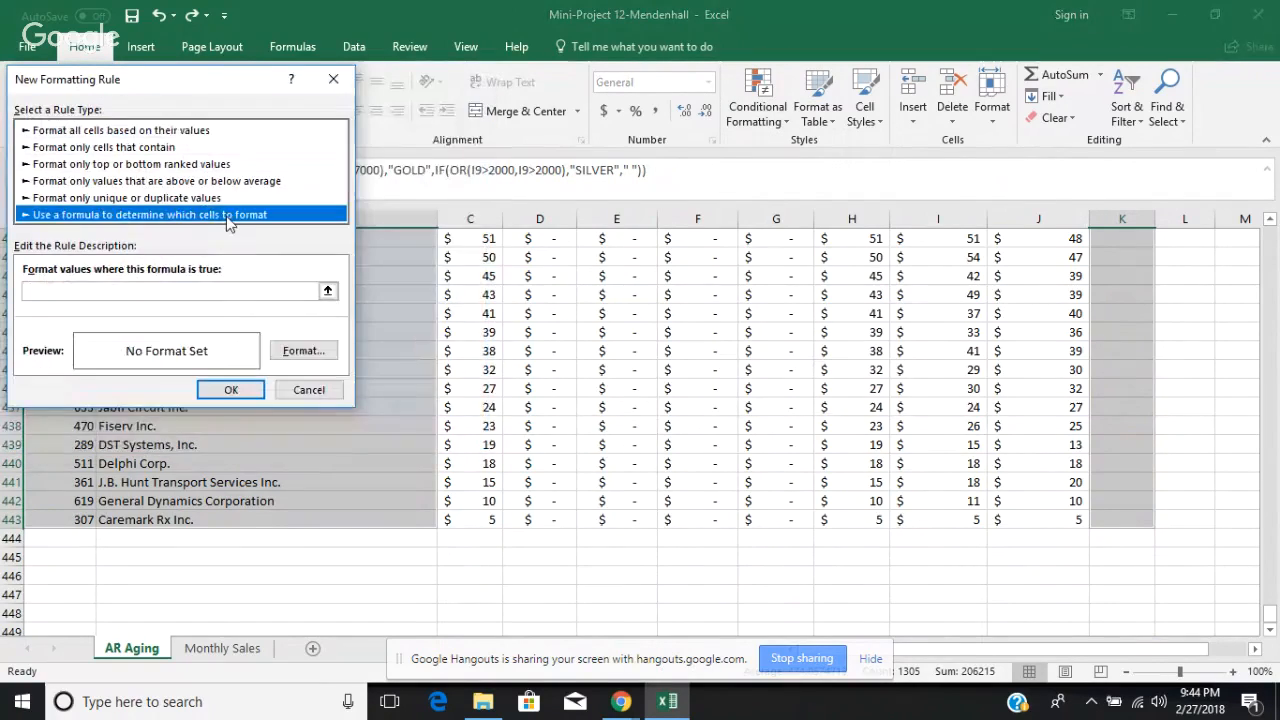
pyautogui.click(135, 292)
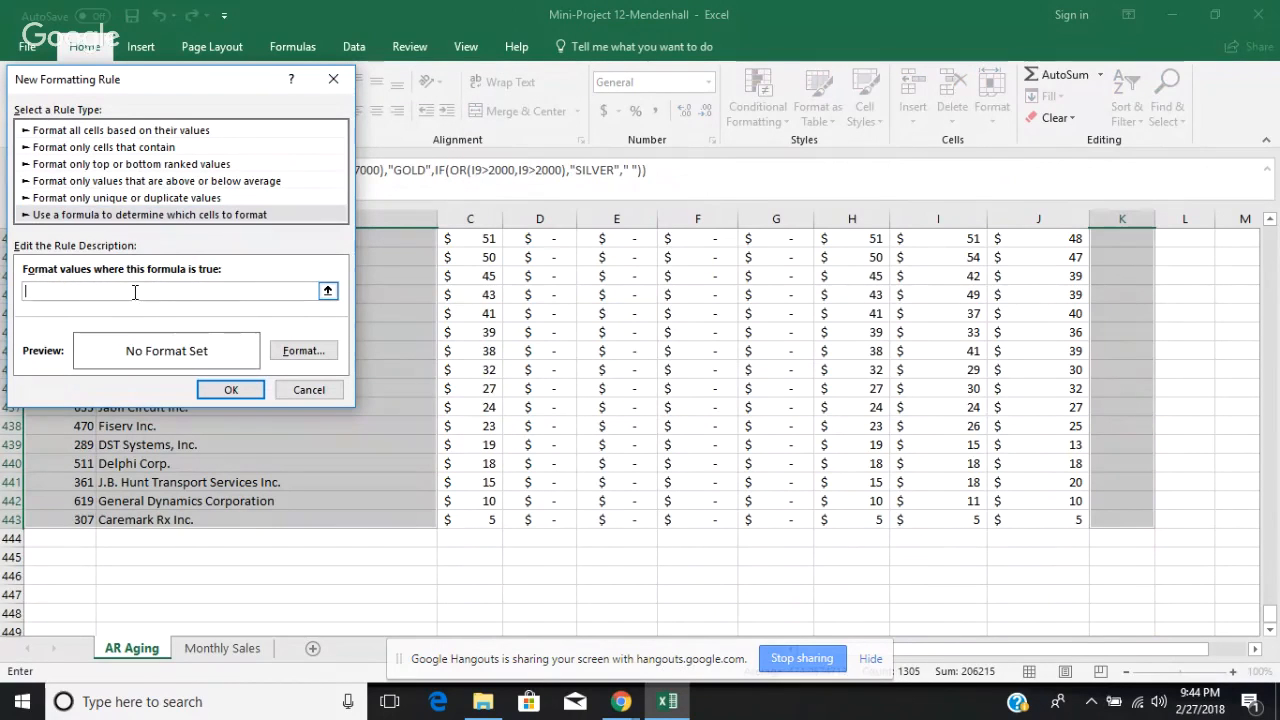
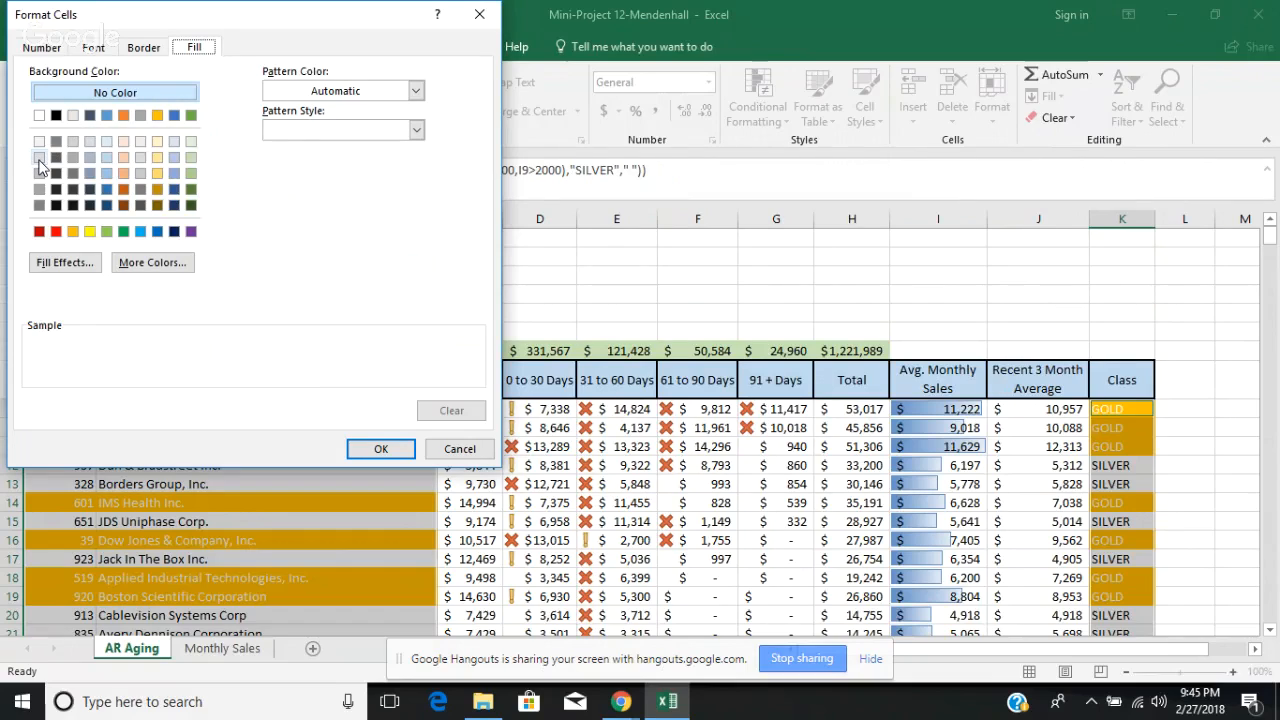
# Step: Give the SILVER rule a white font color along with its light gray fill, and apply it to the selected cells
pyautogui.click(94, 50)
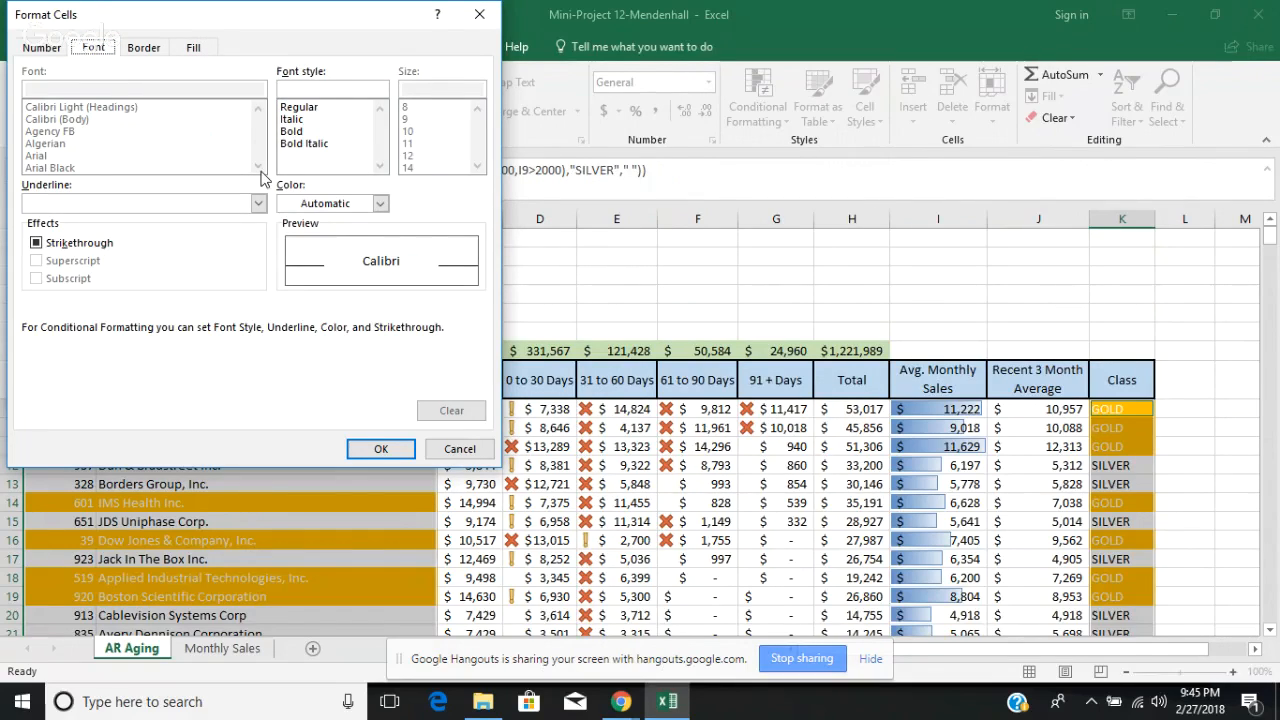
pyautogui.click(380, 203)
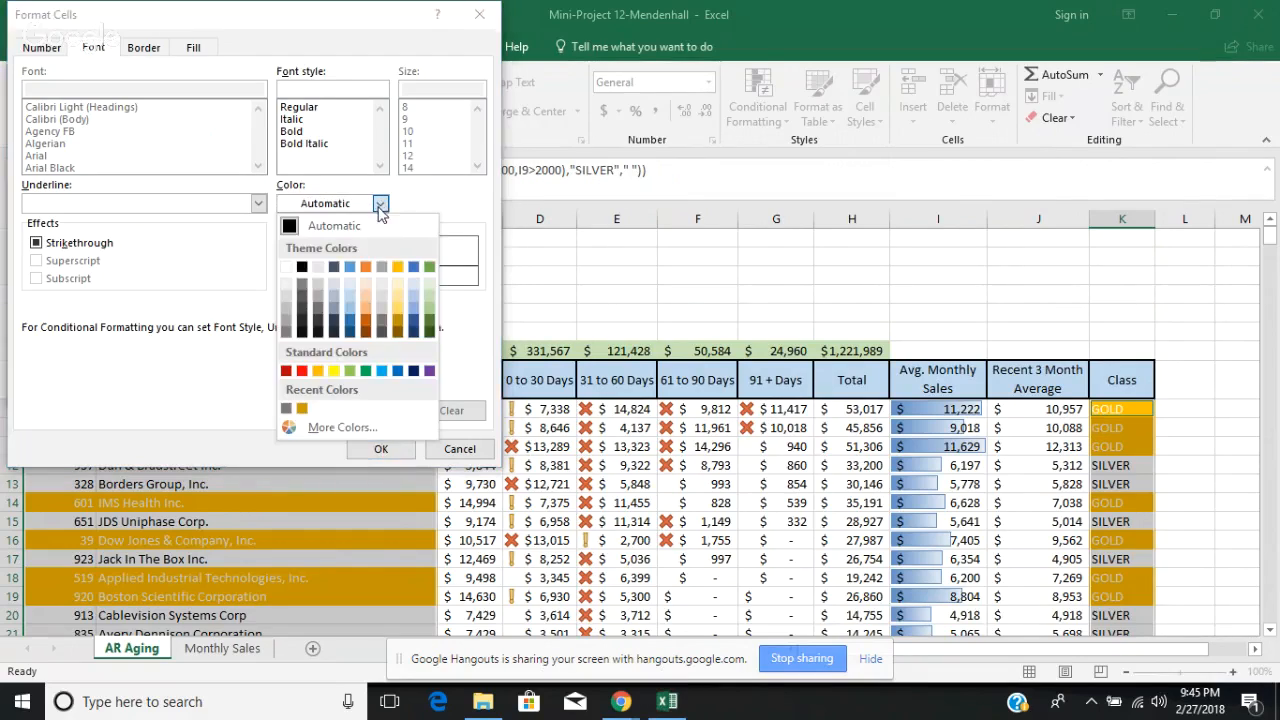
pyautogui.click(289, 275)
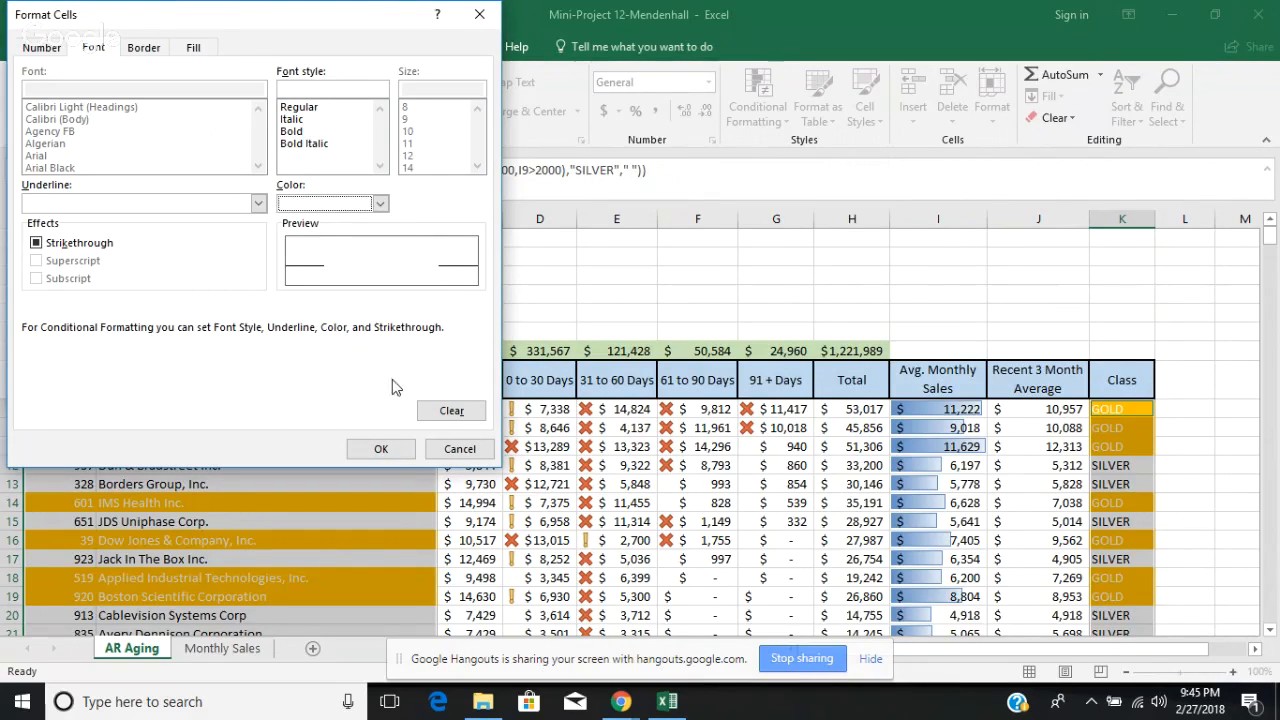
pyautogui.click(398, 449)
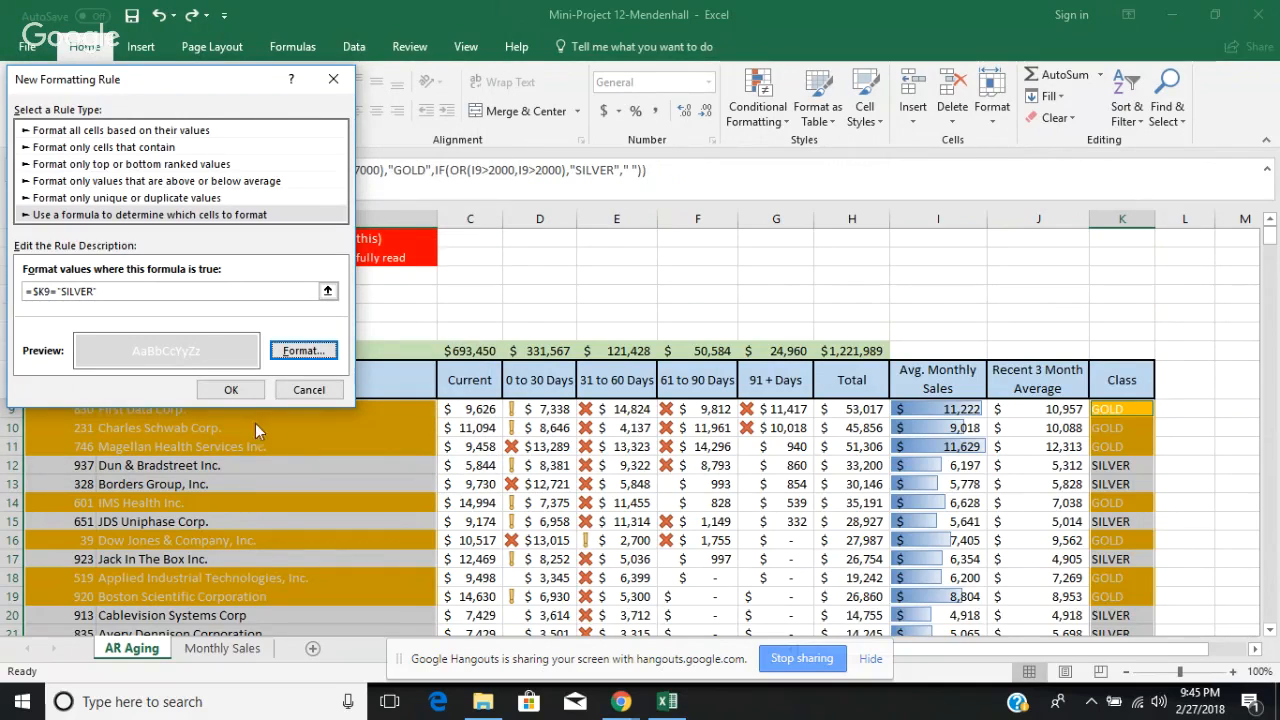
pyautogui.click(231, 390)
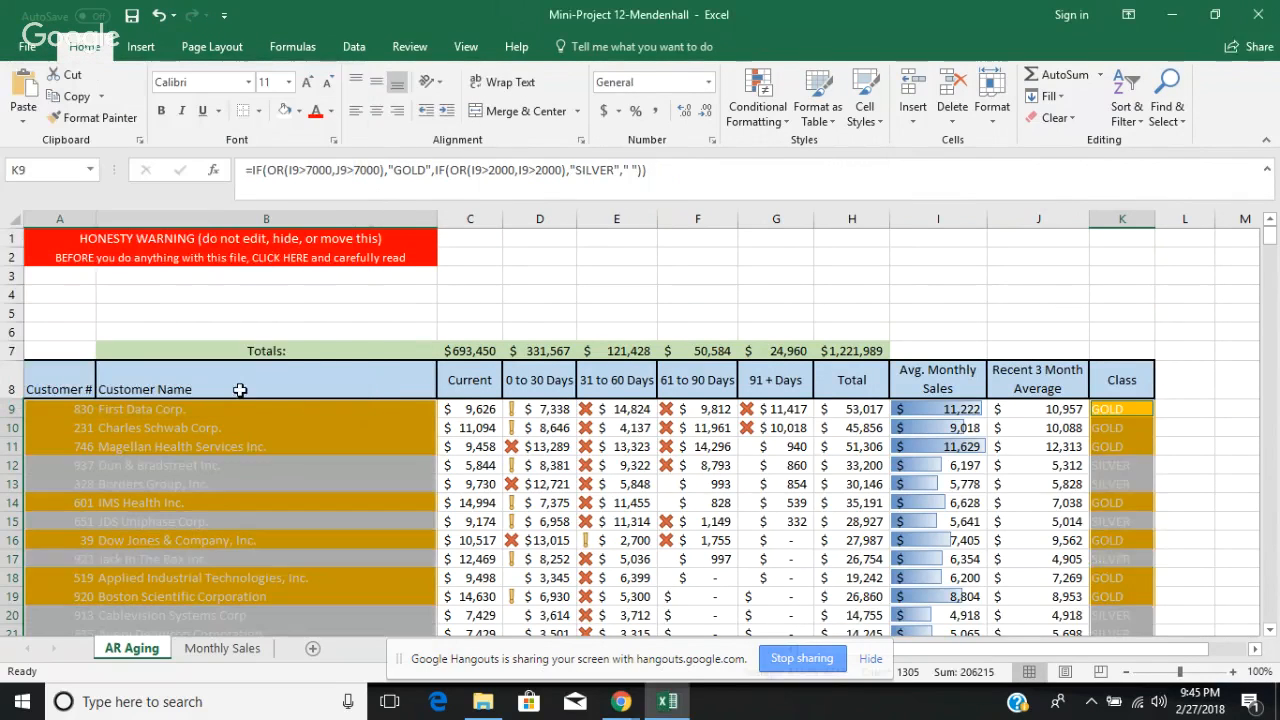
# Step: Deselect the formatted cells and save the workbook
pyautogui.click(1217, 406)
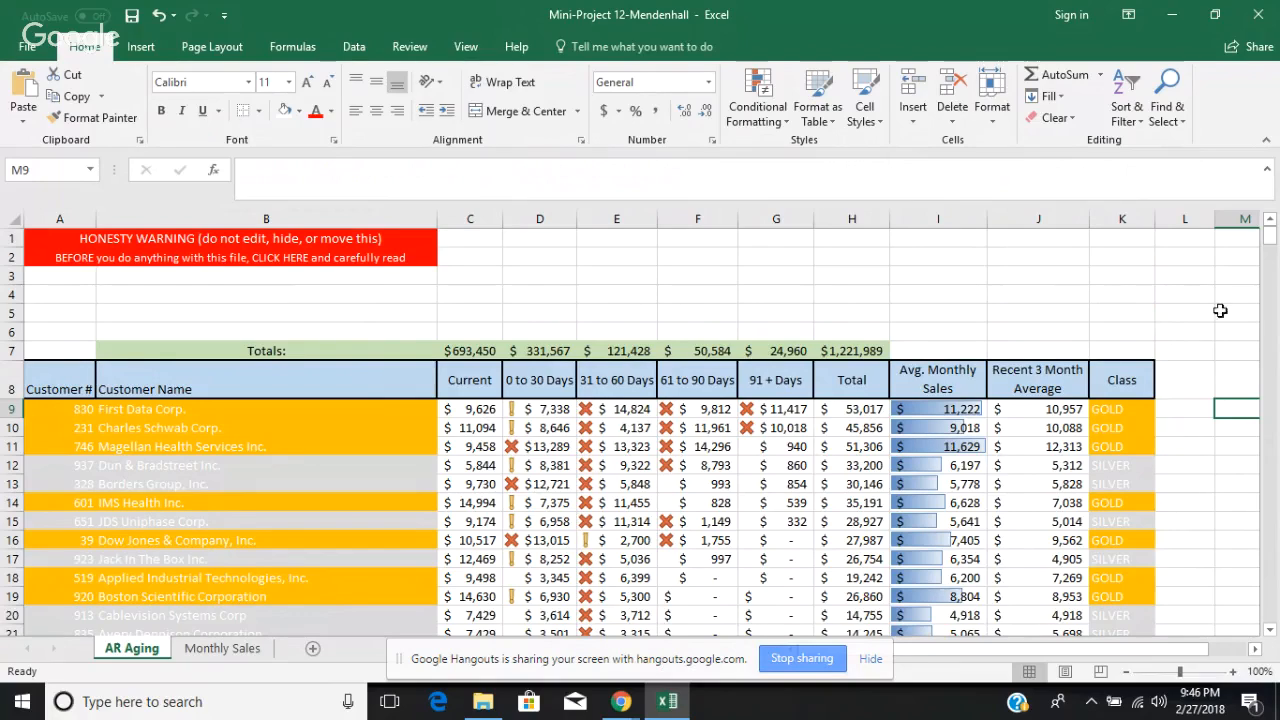
pyautogui.click(1192, 296)
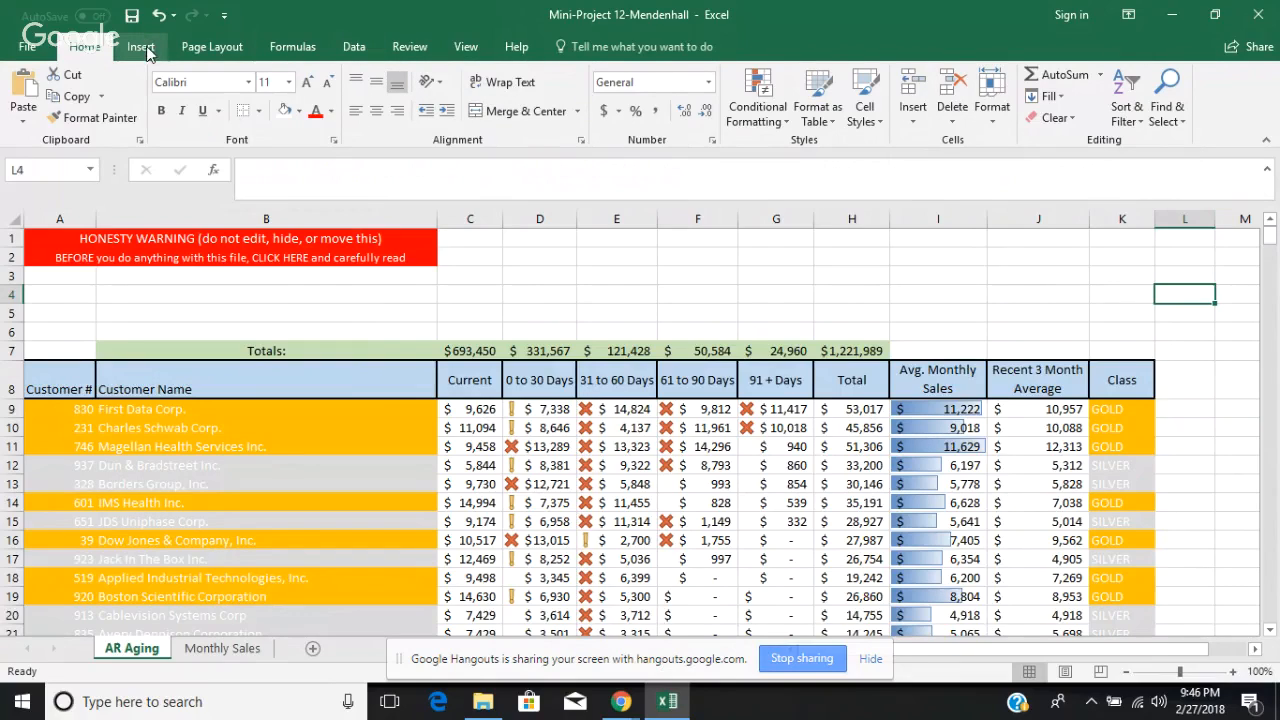
pyautogui.click(131, 15)
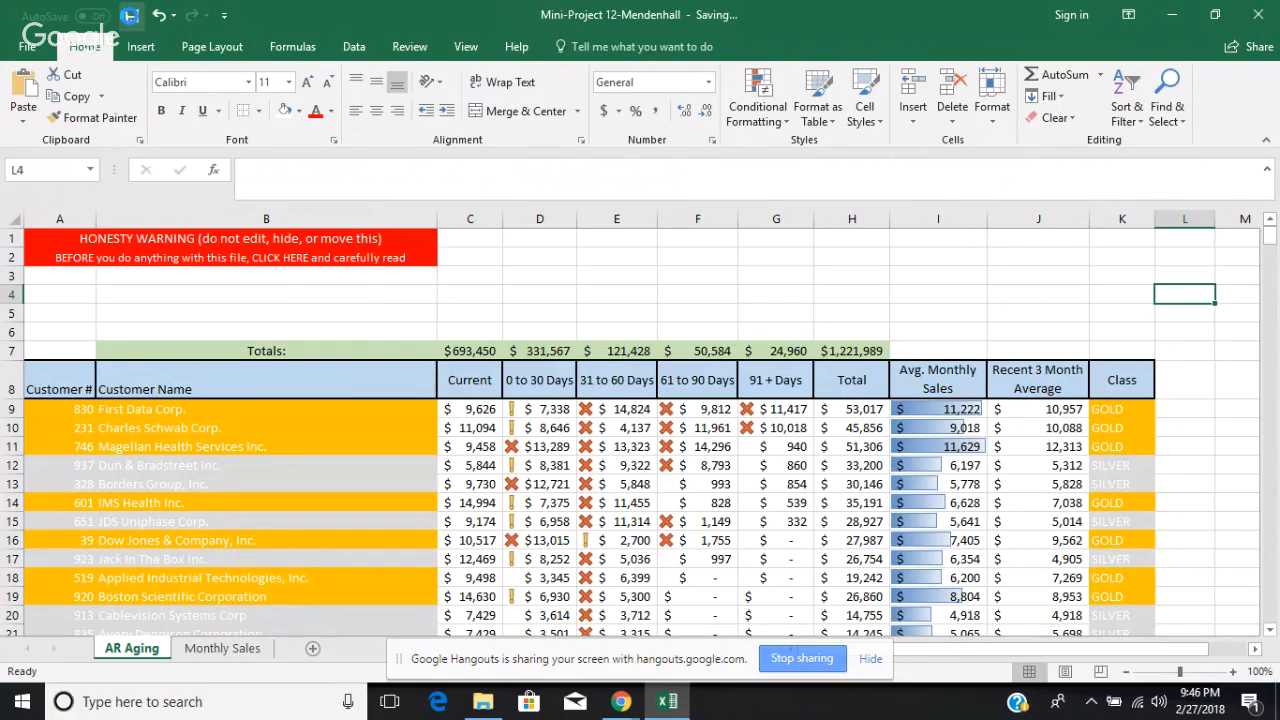
# Step: Search Bing's online pictures for "company logos"
pyautogui.click(141, 48)
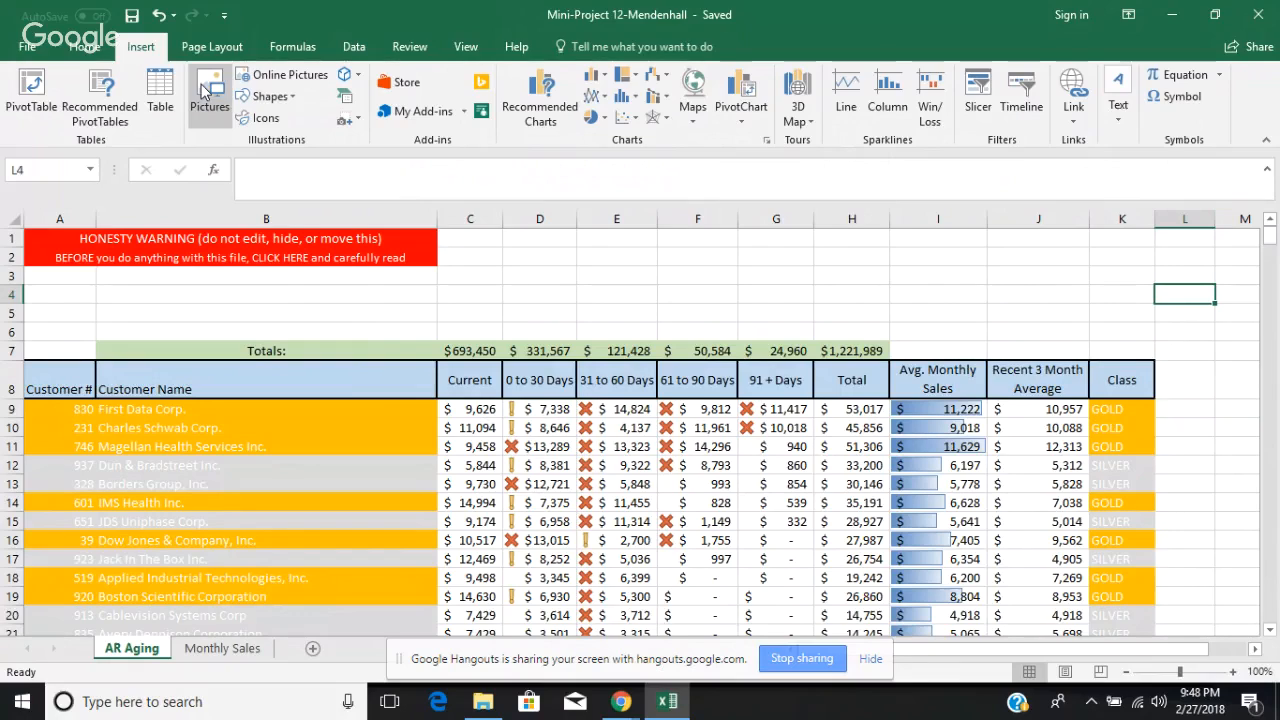
pyautogui.click(297, 84)
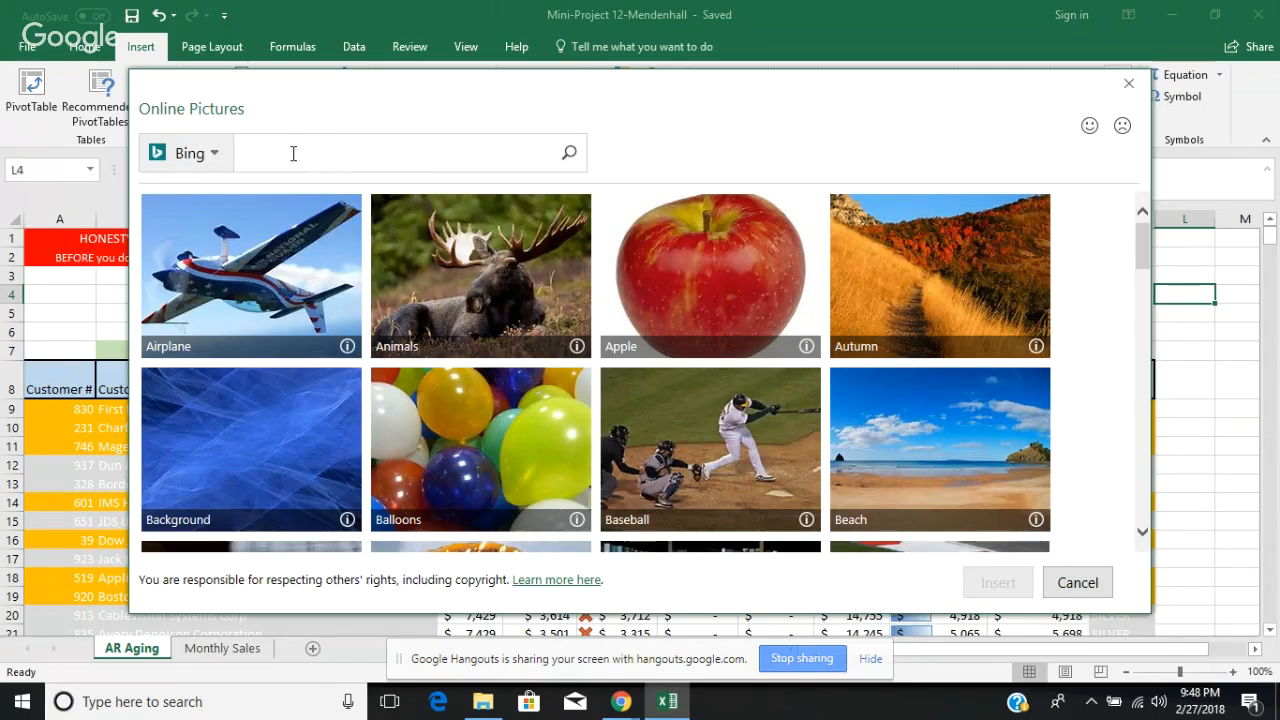
pyautogui.write('company logos')
pyautogui.press('Return')
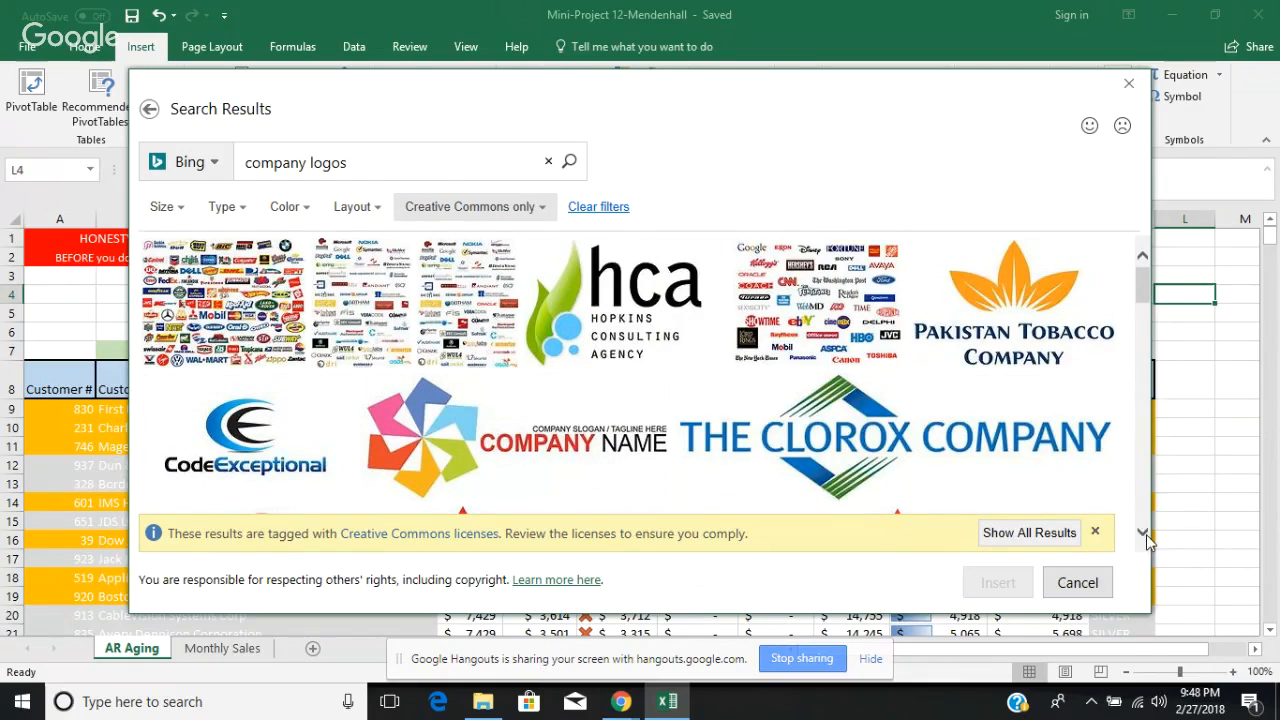
# Step: Insert the stacked Southern Company logo with the small triangle from the search results into the AR Aging sheet
pyautogui.scroll(-5, 1146, 540)
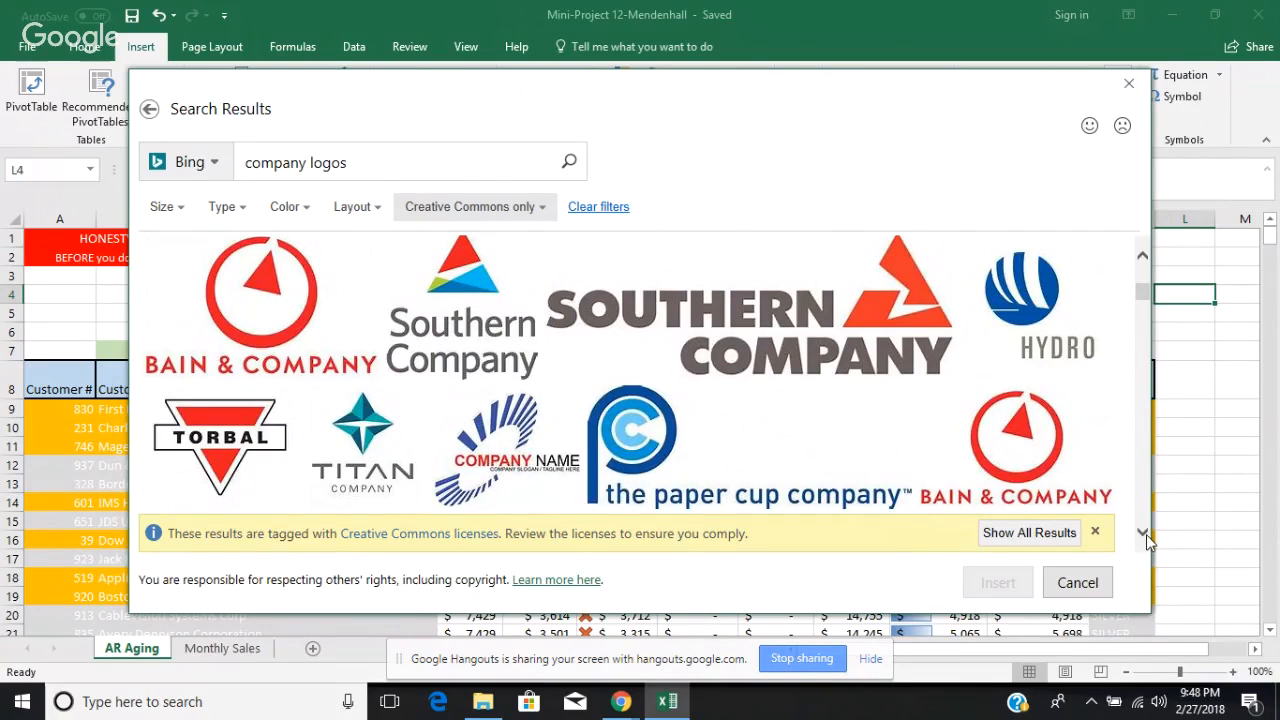
pyautogui.click(437, 376)
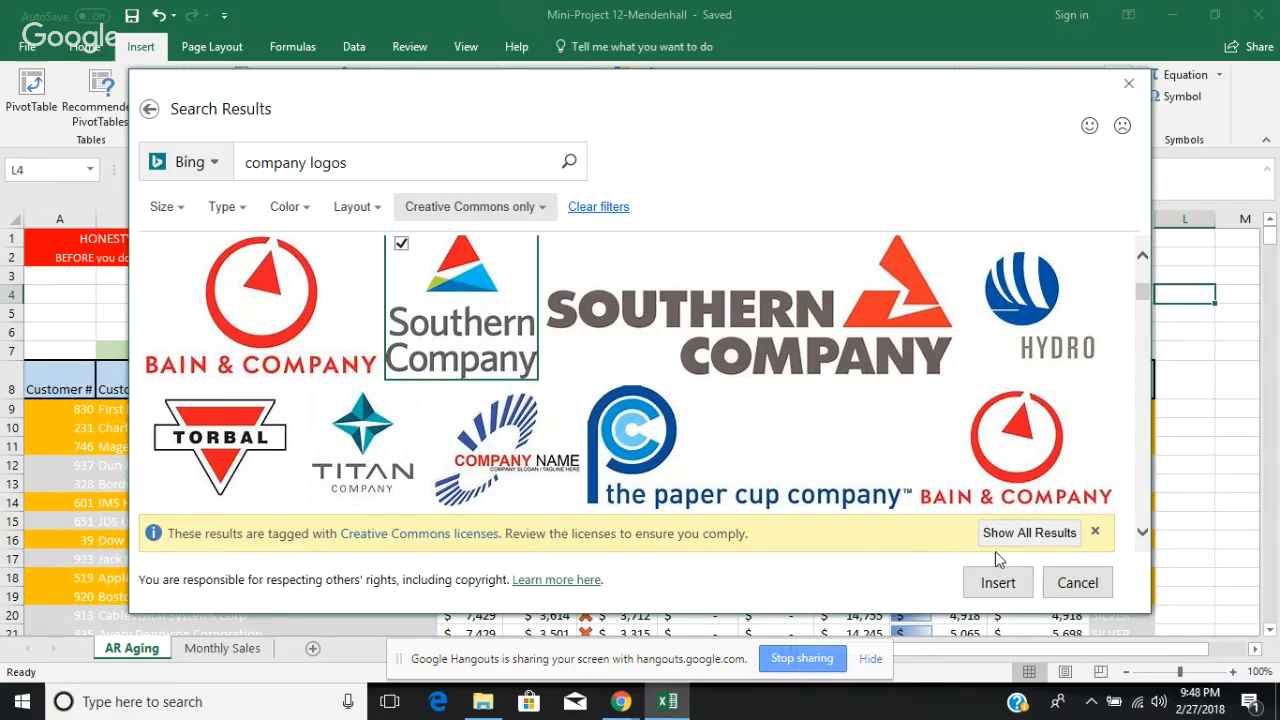
pyautogui.click(1000, 587)
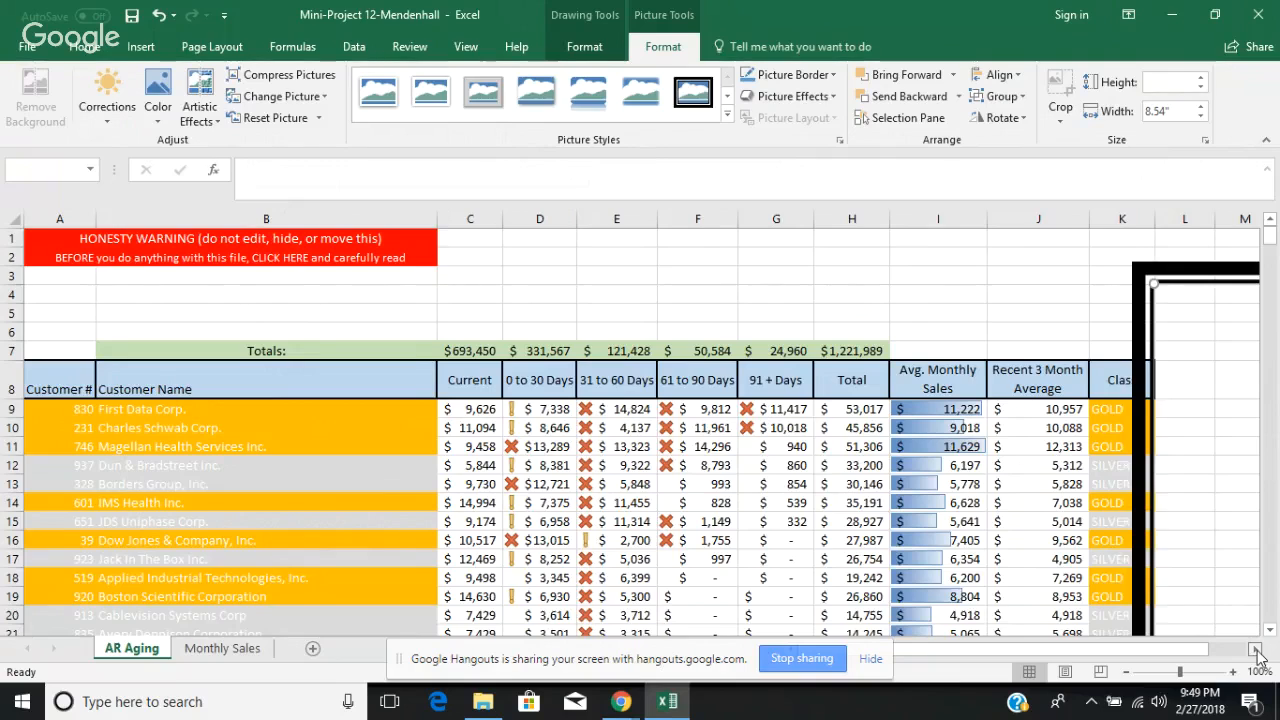
# Step: Reduce the size of the inserted Southern Company logo and select the photo credit text box below it
pyautogui.click(1256, 650)
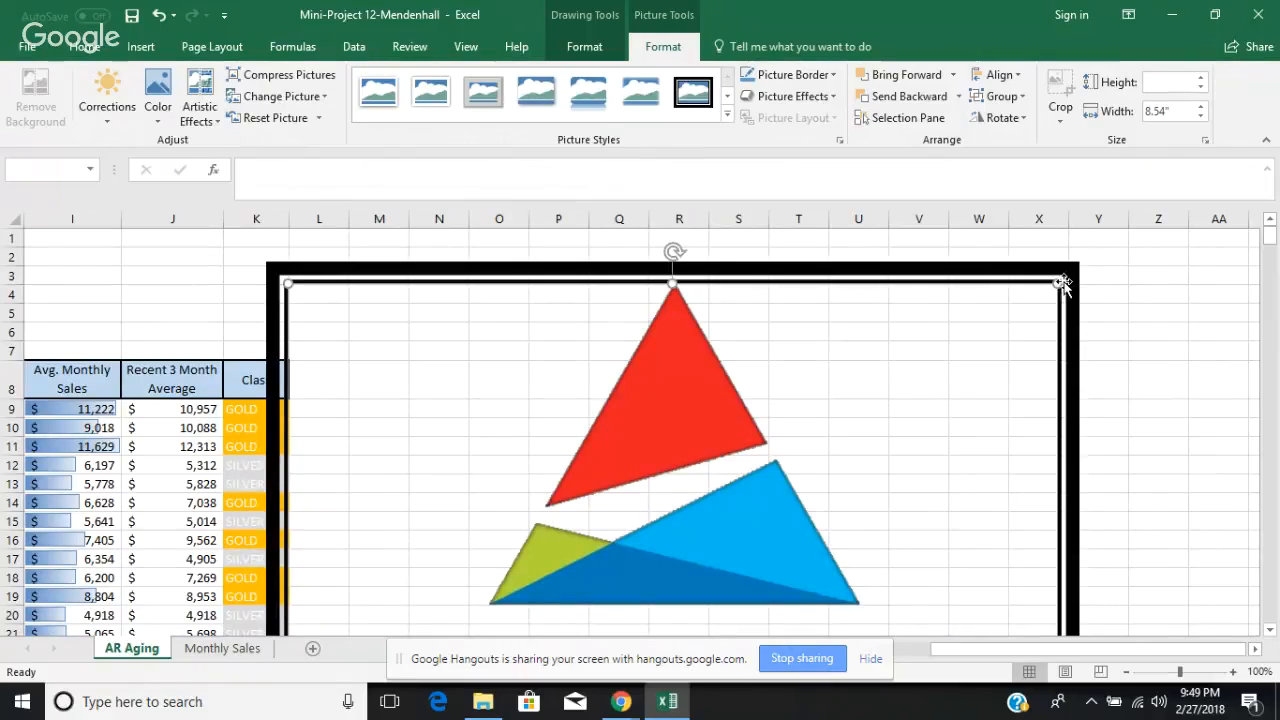
pyautogui.moveTo(1064, 286); pyautogui.dragTo(1174, 221)
pyautogui.scroll(-6, 1270, 628)
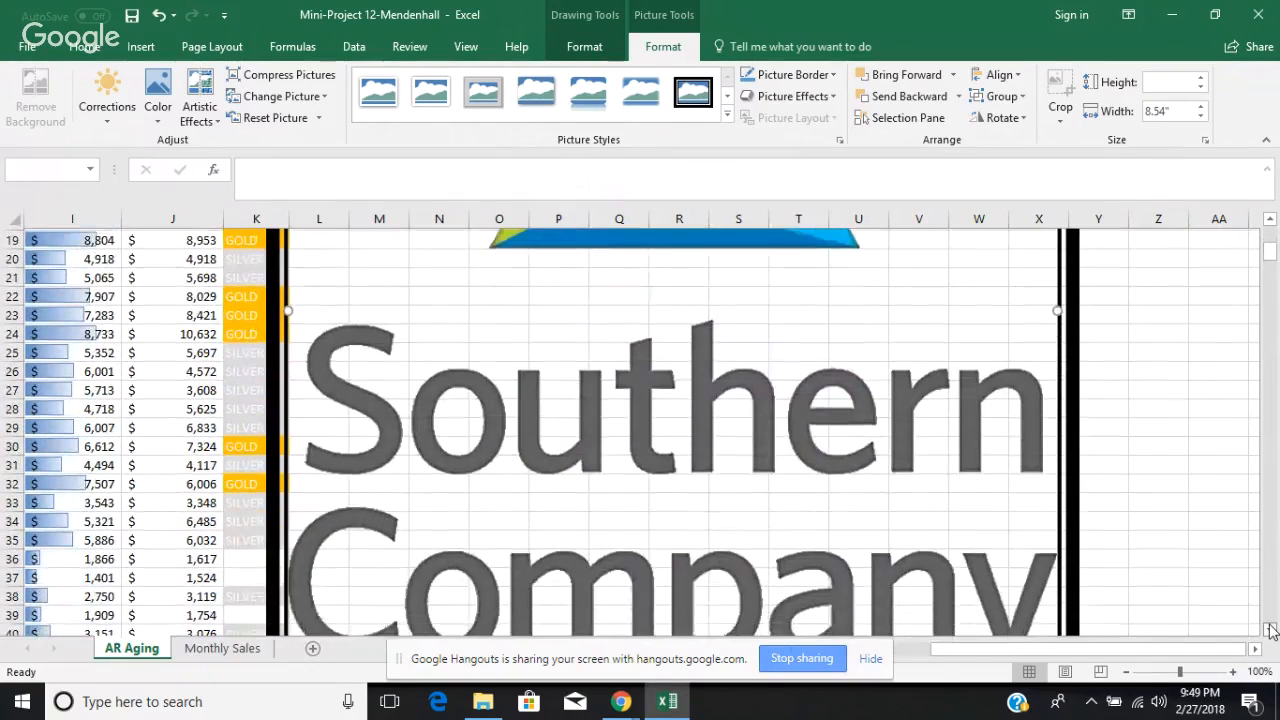
pyautogui.scroll(-3, 1270, 628)
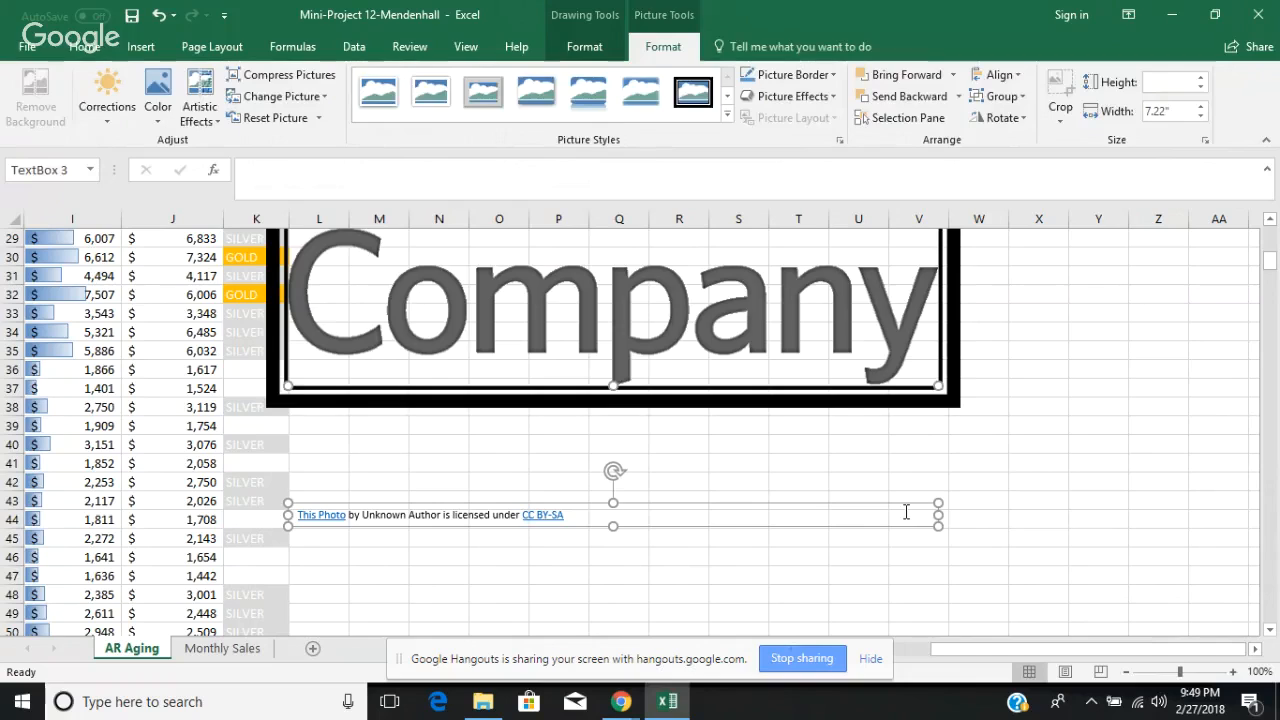
pyautogui.click(906, 512)
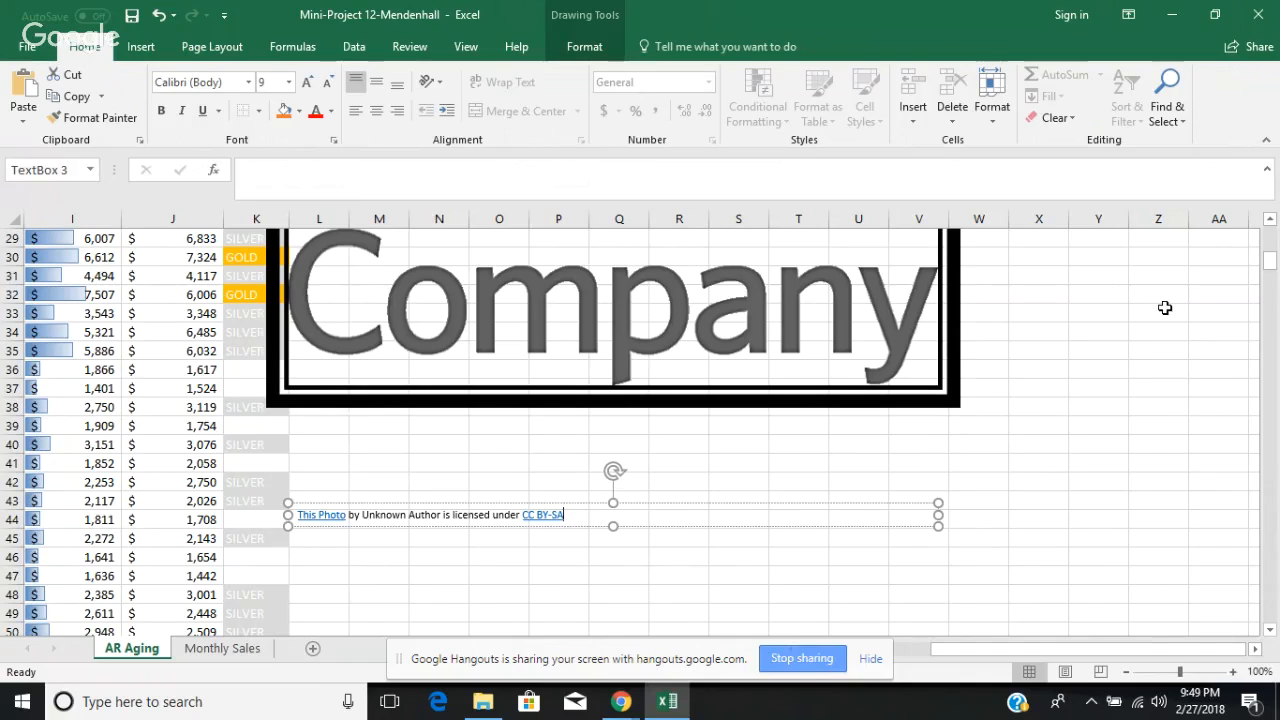
# Step: Shrink the Southern Company logo further and move it over columns I and J at the top of the sheet
pyautogui.scroll(3, 1270, 222)
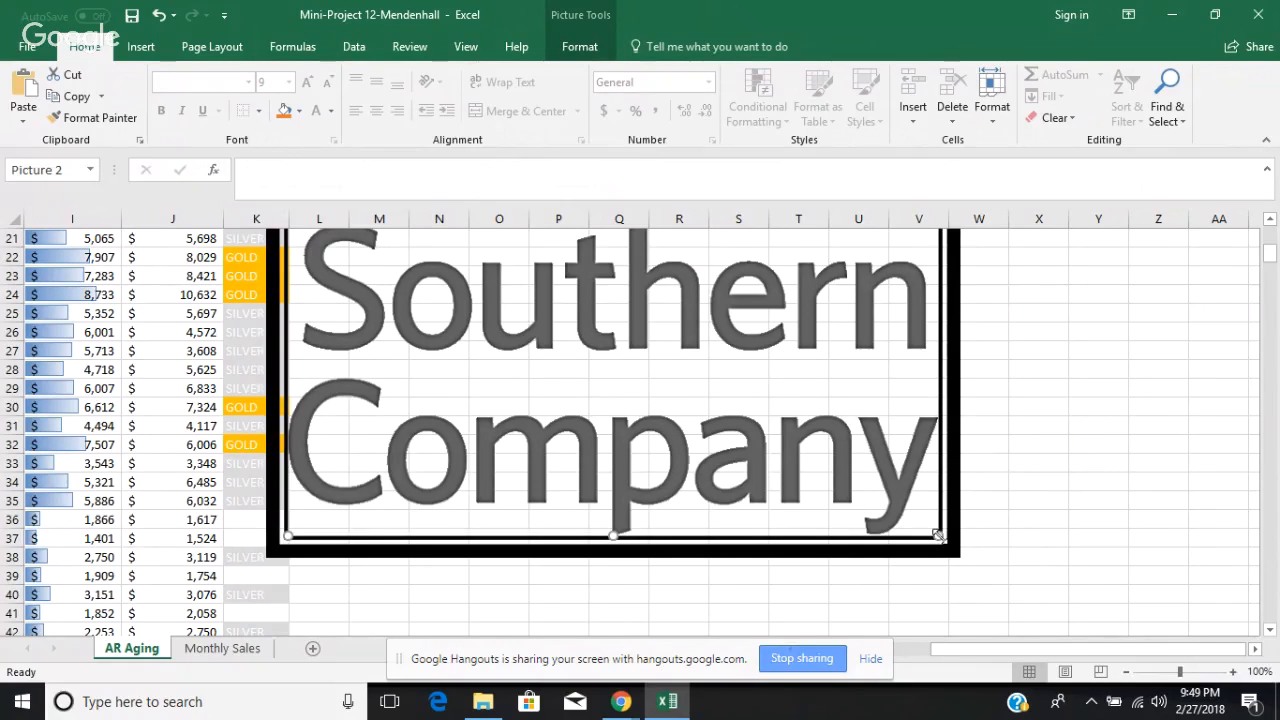
pyautogui.moveTo(938, 536); pyautogui.dragTo(537, 169)
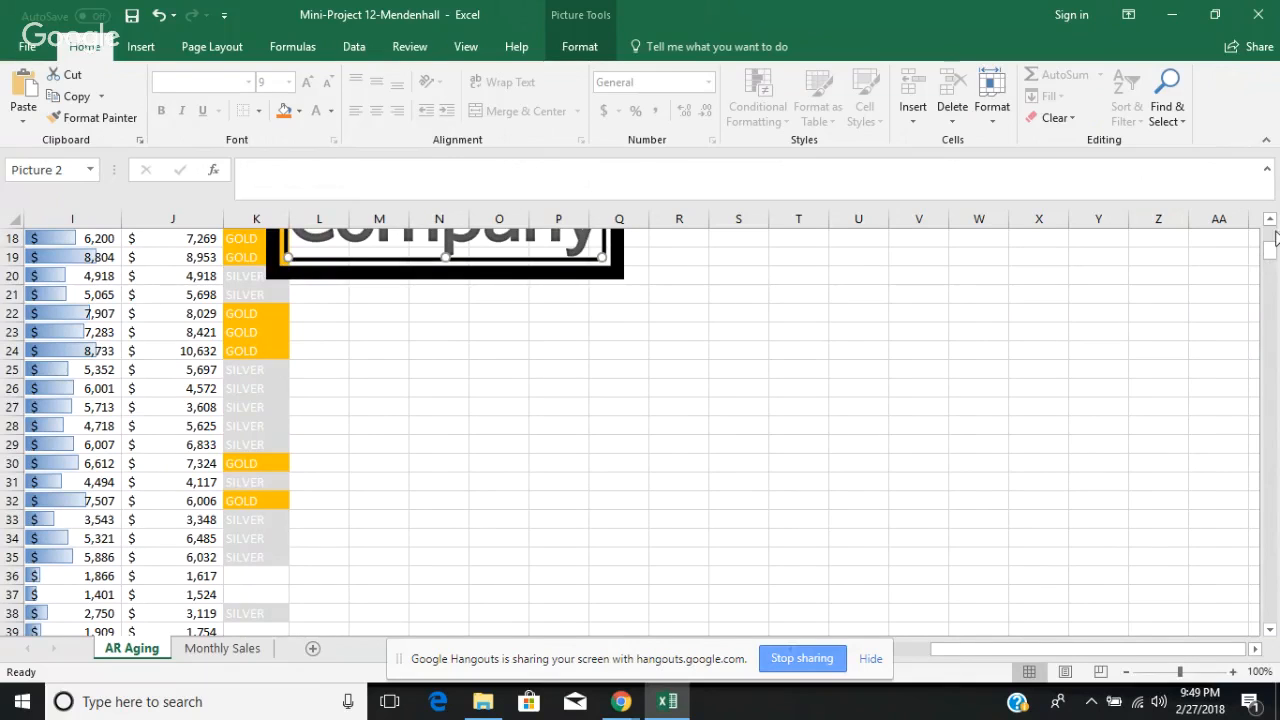
pyautogui.scroll(6, 1270, 222)
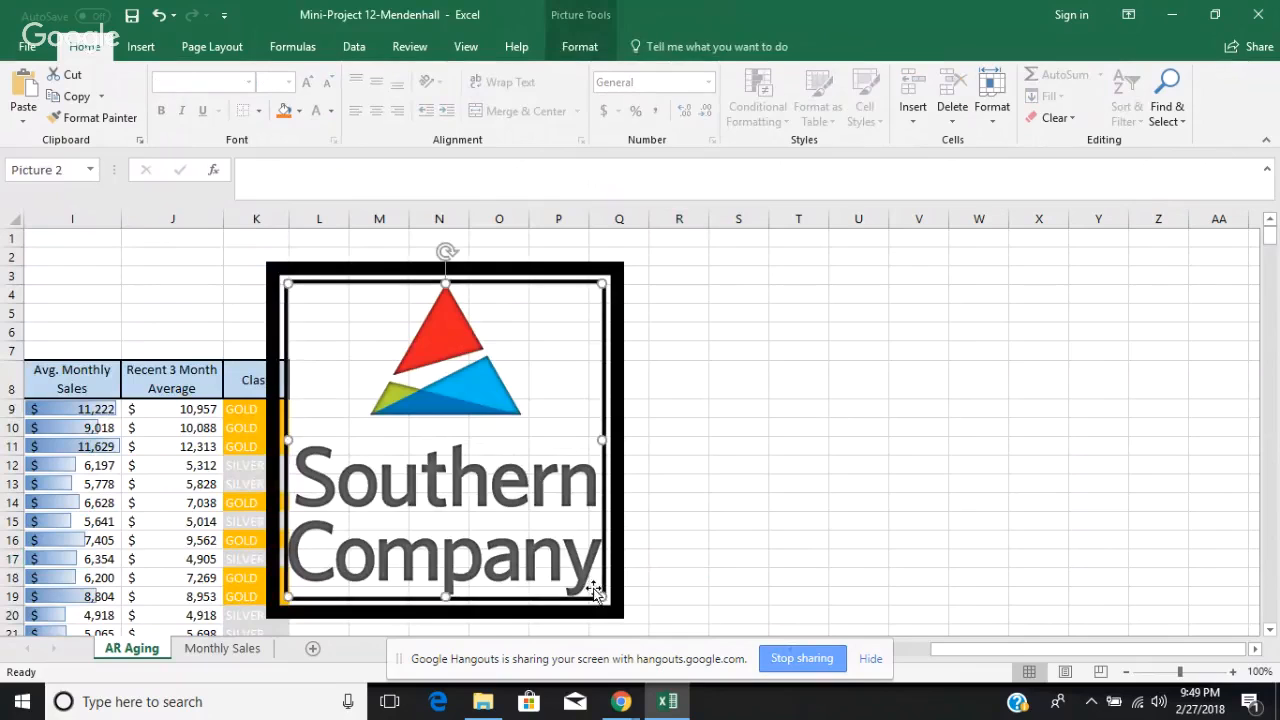
pyautogui.moveTo(604, 598); pyautogui.dragTo(455, 395)
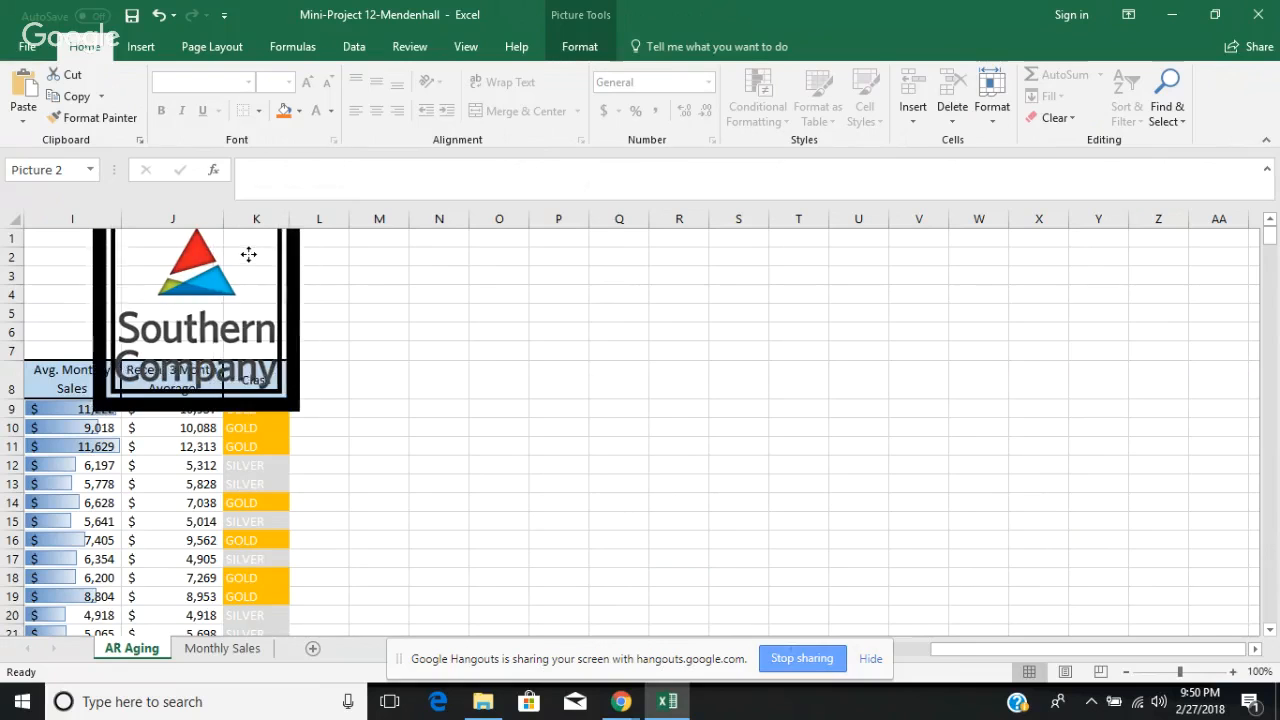
pyautogui.moveTo(249, 254); pyautogui.dragTo(188, 240)
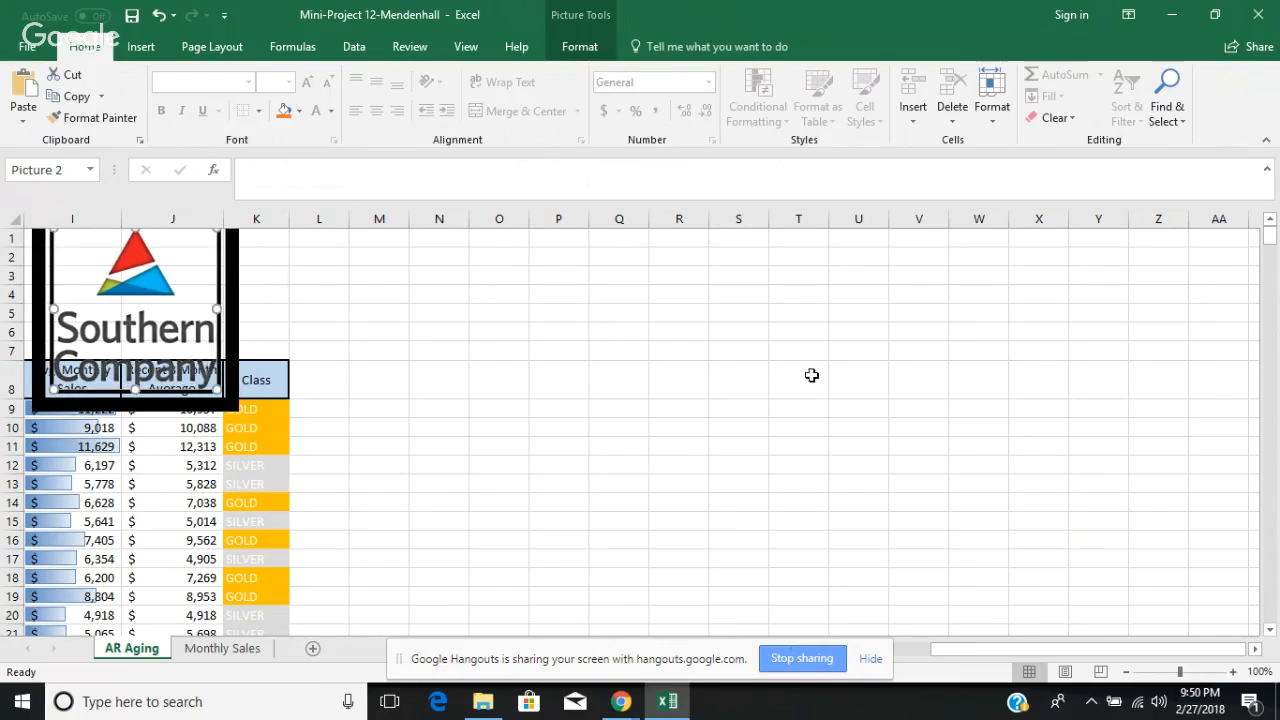
# Step: Reduce the logo's height so that its frame ends above the header row in columns I and J
pyautogui.click(914, 651)
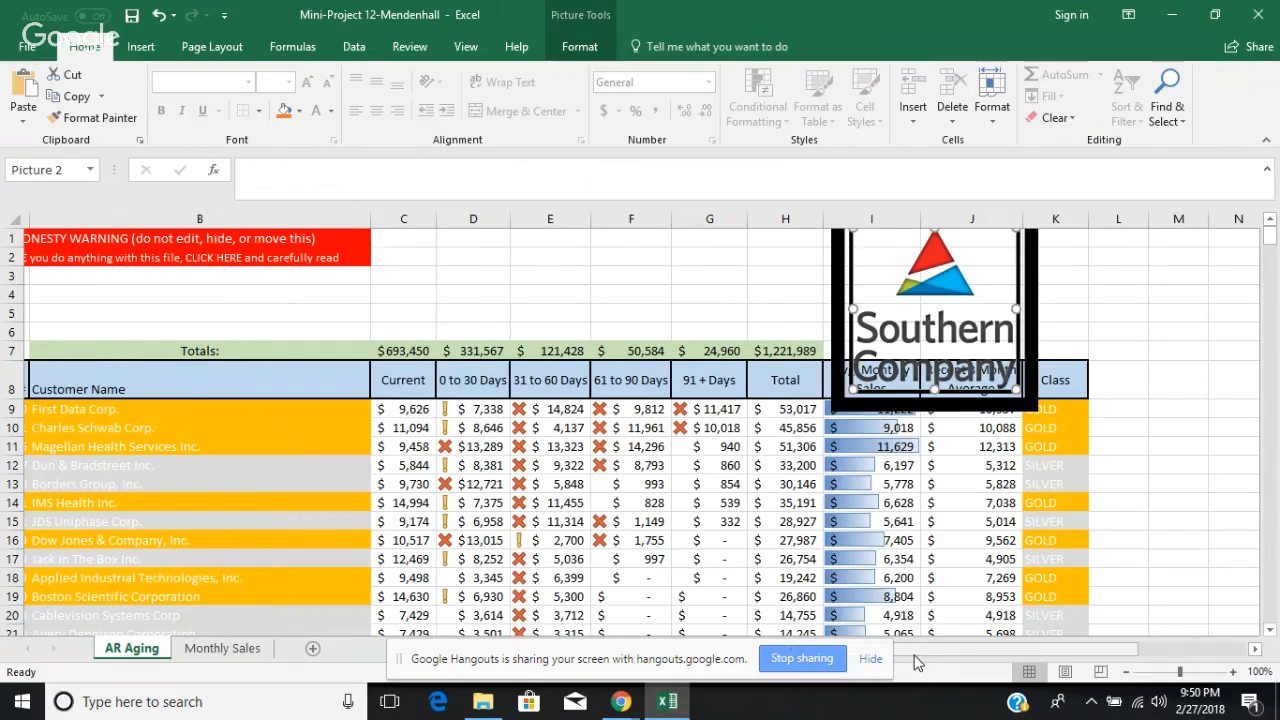
pyautogui.click(1270, 632)
pyautogui.click(1270, 632)
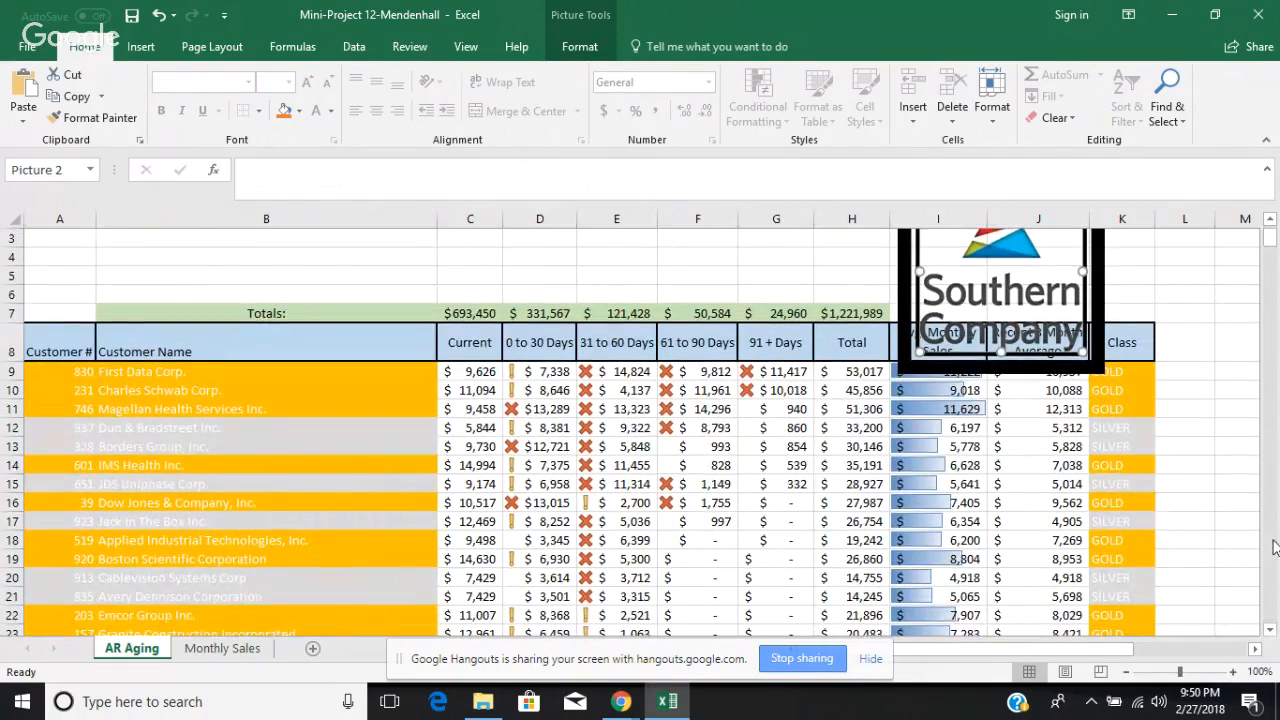
pyautogui.click(1271, 222)
pyautogui.click(1271, 222)
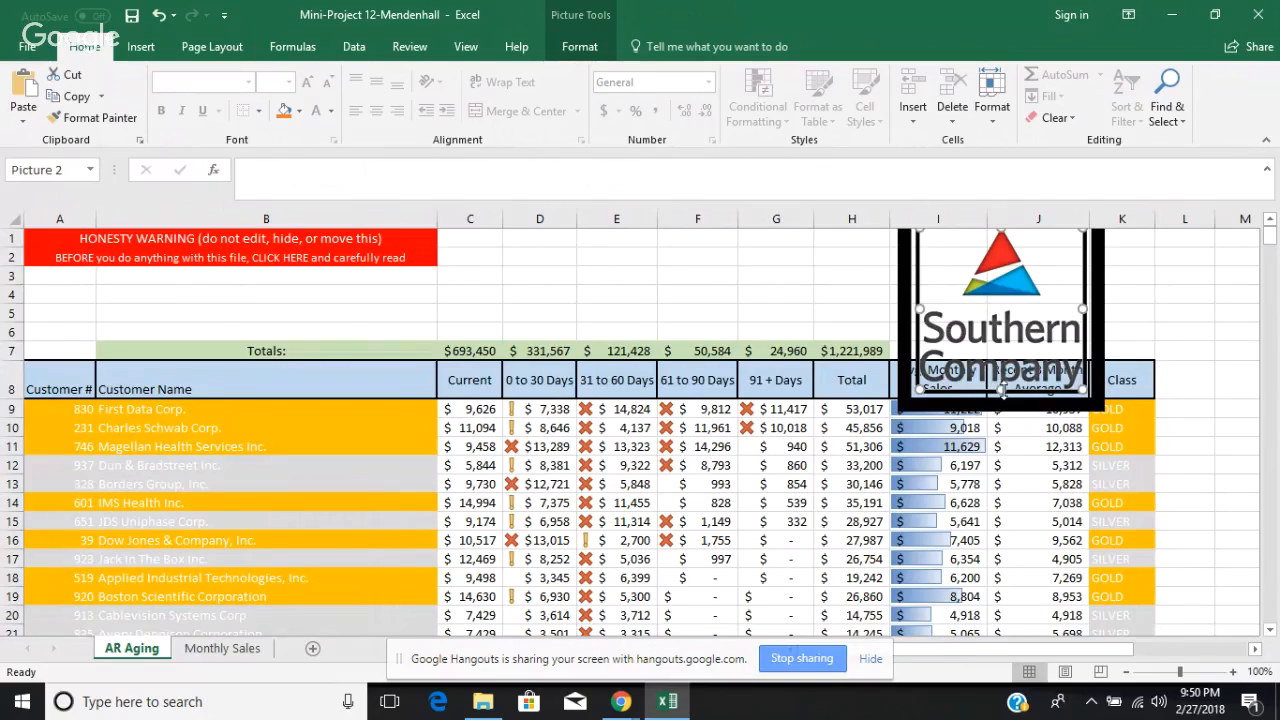
pyautogui.moveTo(1003, 388); pyautogui.dragTo(987, 342)
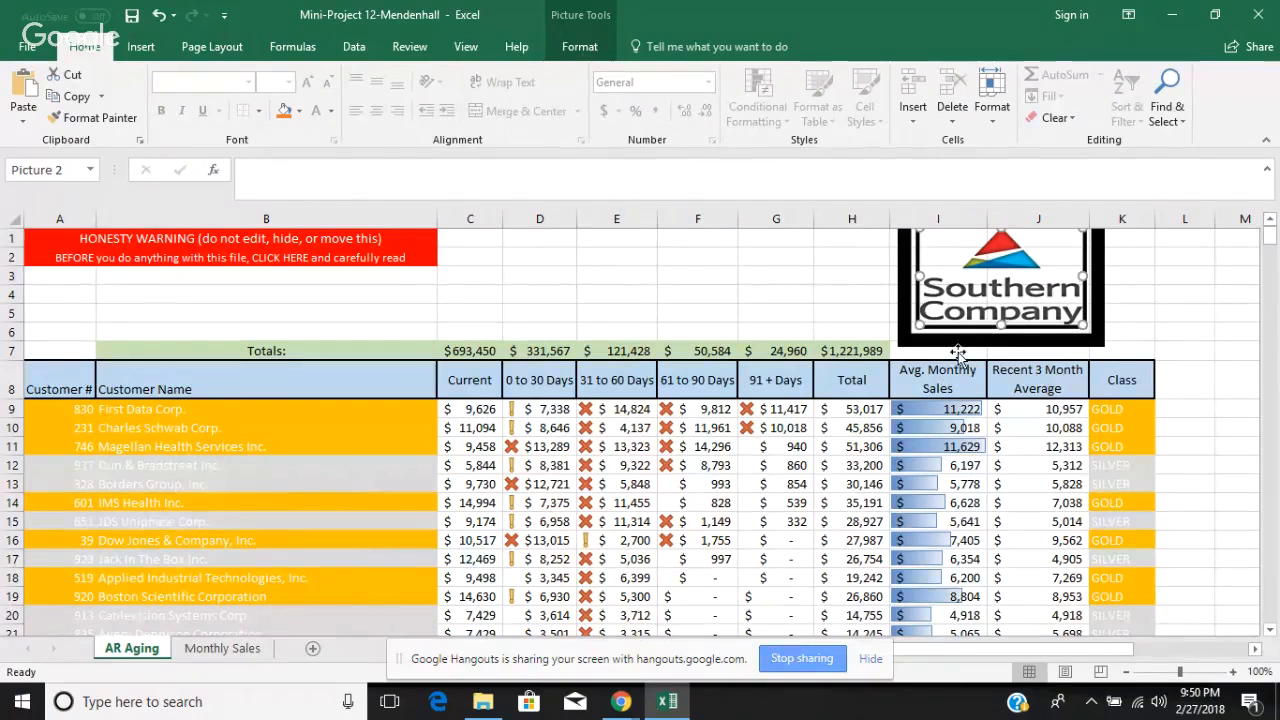
pyautogui.click(65, 349)
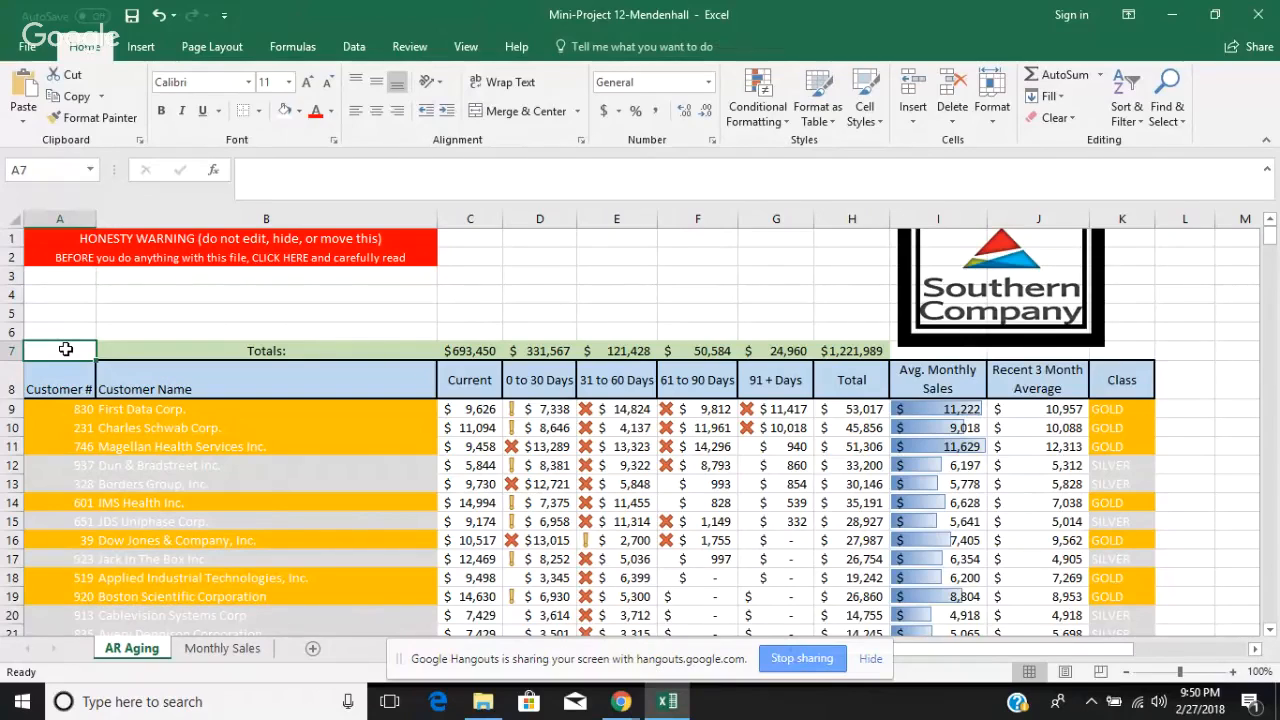
pyautogui.moveTo(65, 349); pyautogui.dragTo(100, 350)
pyautogui.hotkey('ctrl', 'shift', 'Right')
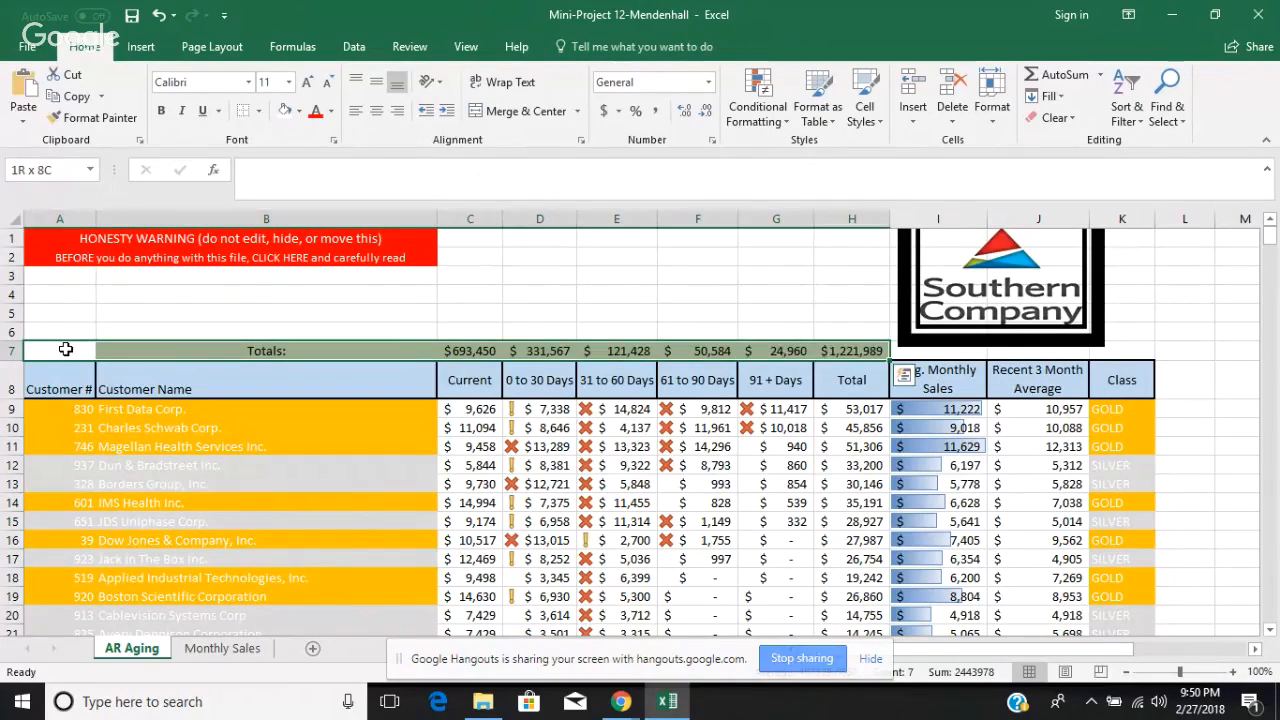
pyautogui.hotkey('ctrl', 'shift', 'Right')
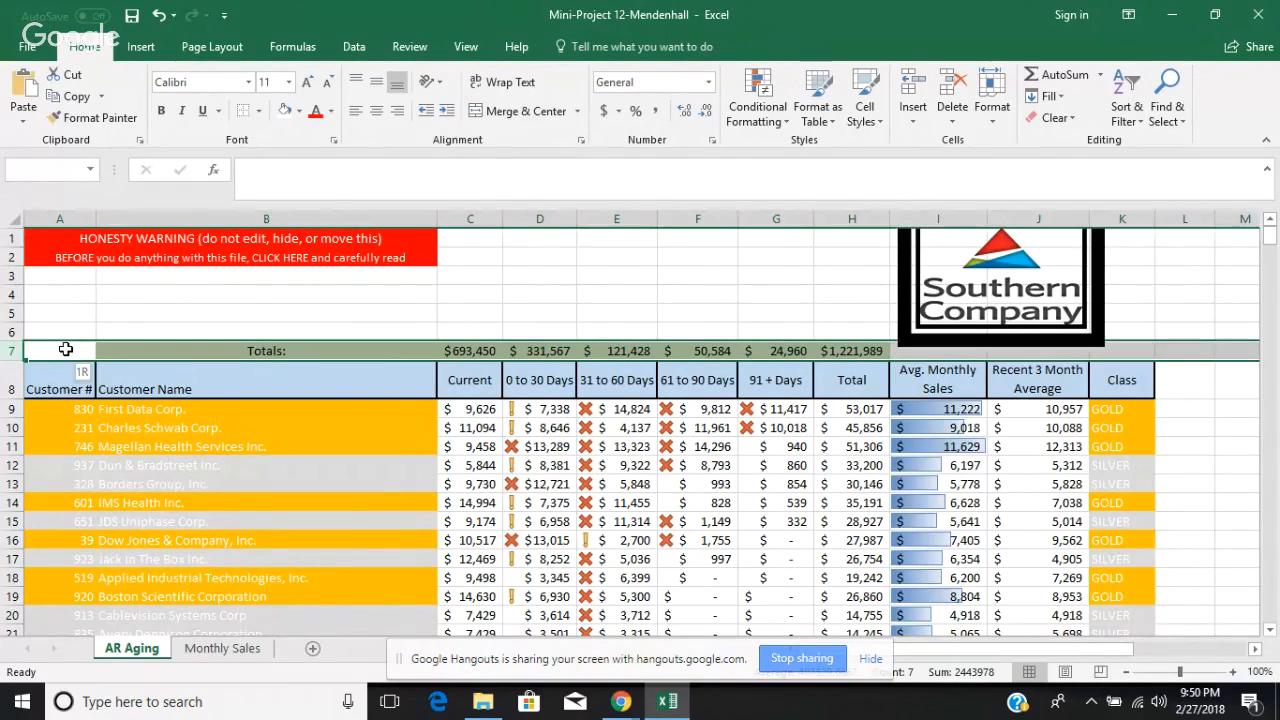
pyautogui.hotkey('ctrl', 'shift', 'Down')
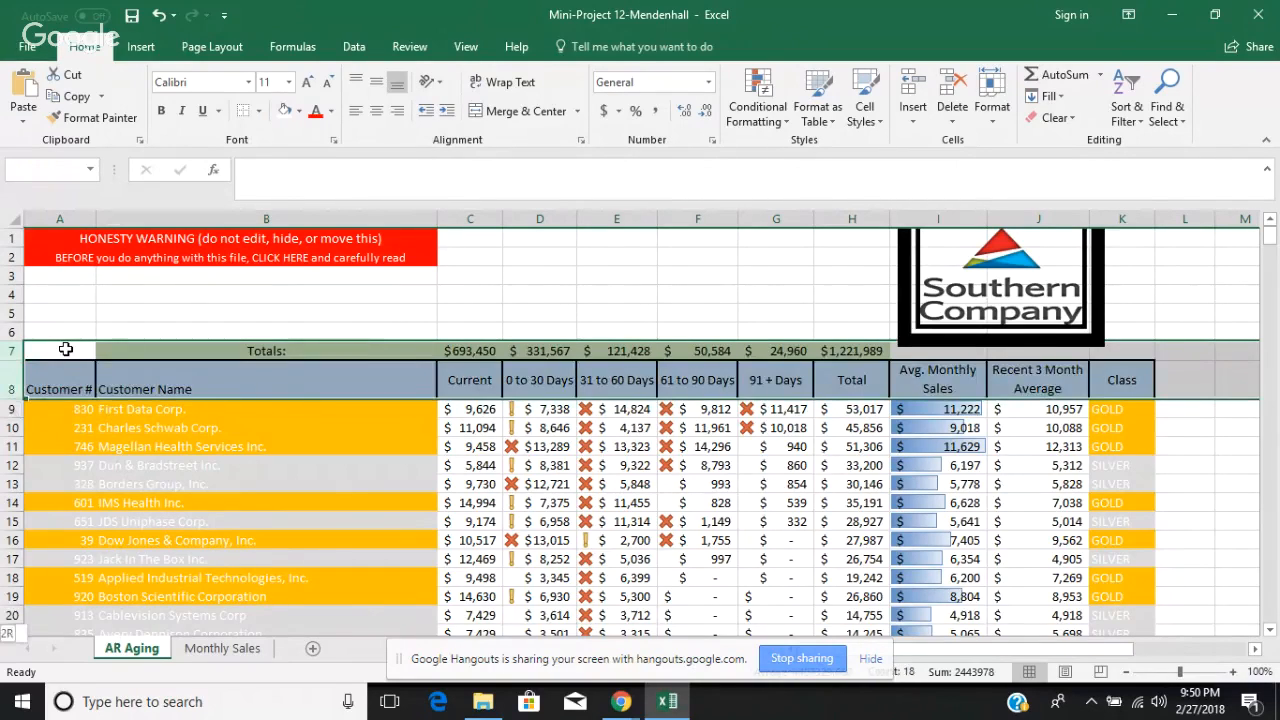
pyautogui.hotkey('ctrl', 'shift', 'Down')
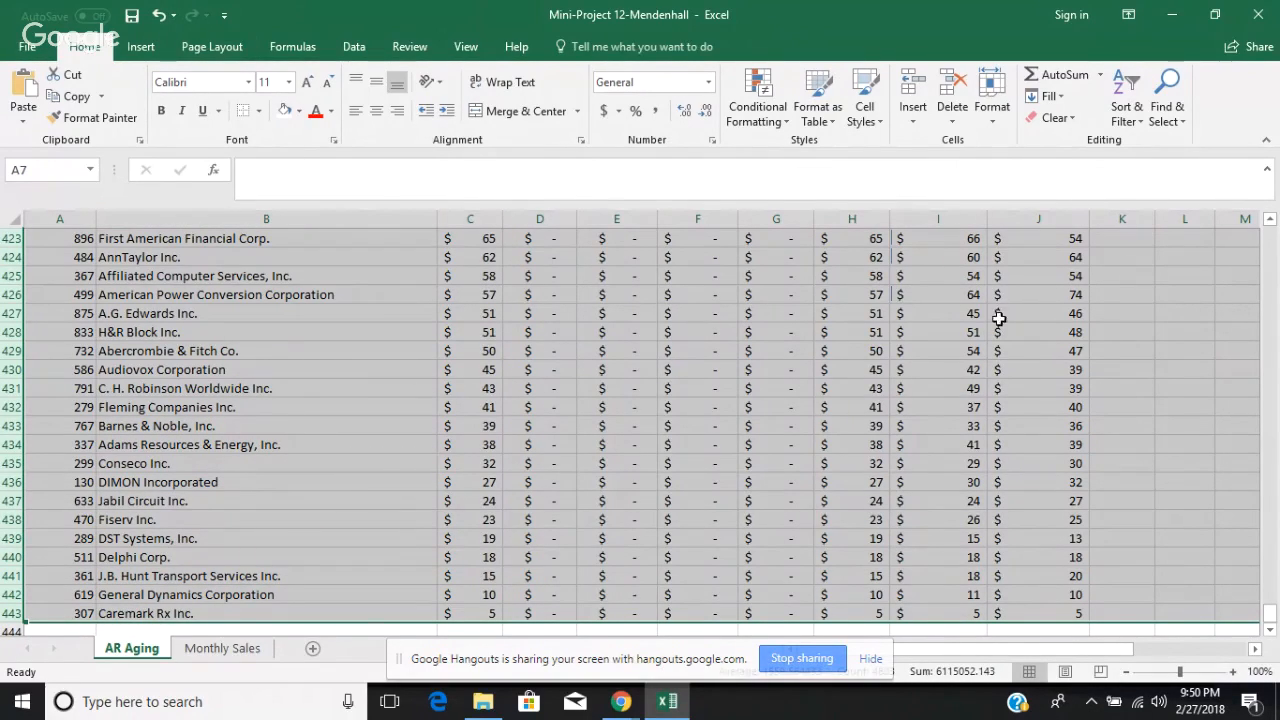
pyautogui.scroll(7, 1268, 500)
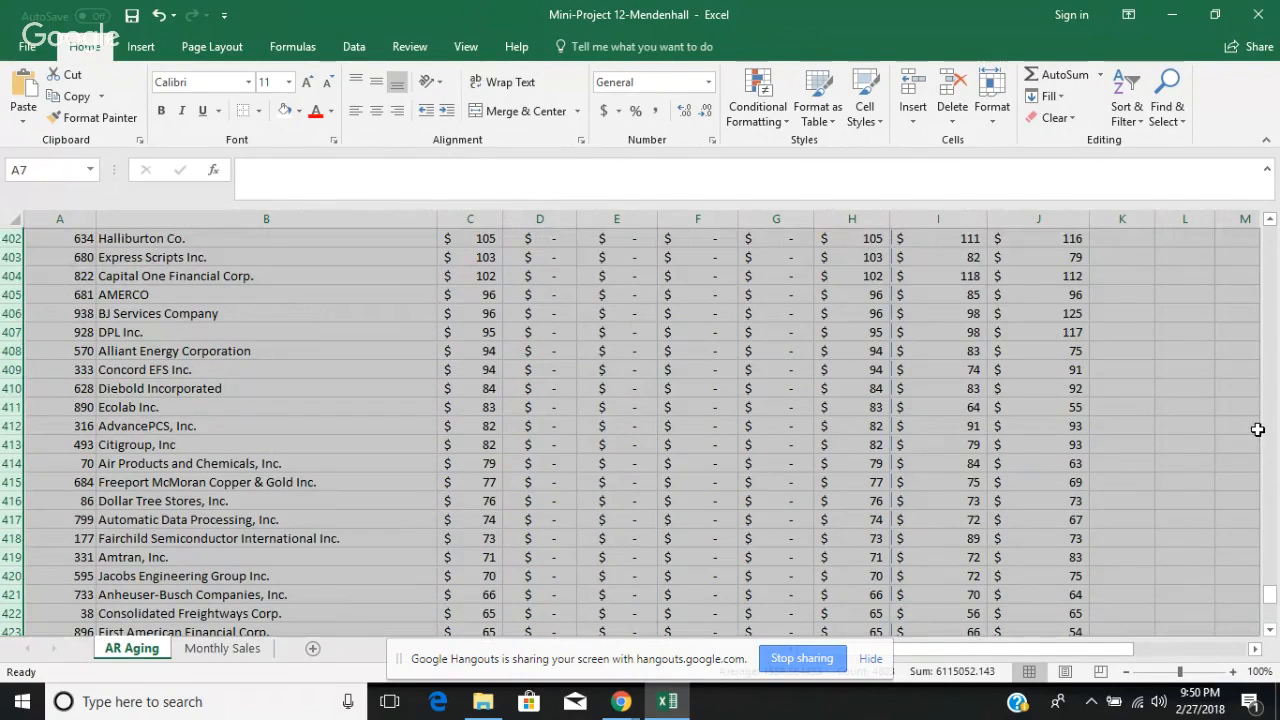
pyautogui.hotkey('ctrl', 'Up')
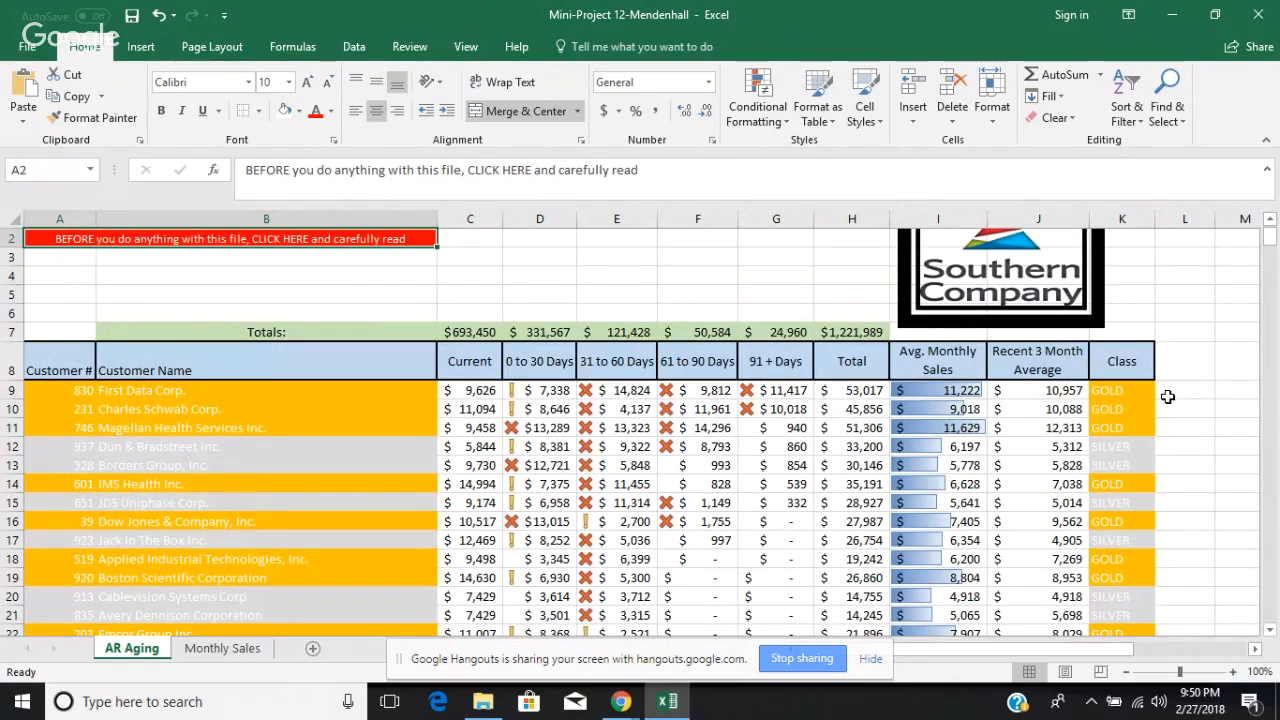
pyautogui.click(1254, 363)
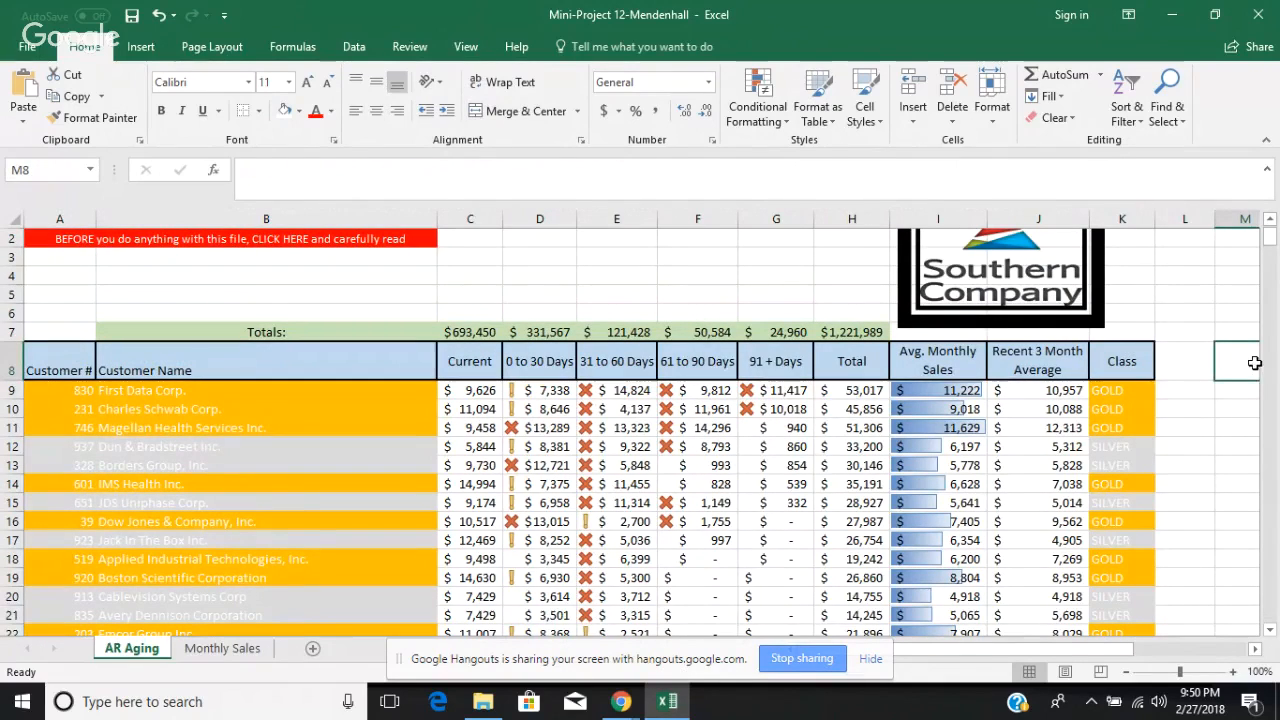
# Step: Delete the framed Southern Company logo from above columns I and J of the AR Aging sheet
pyautogui.click(1269, 221)
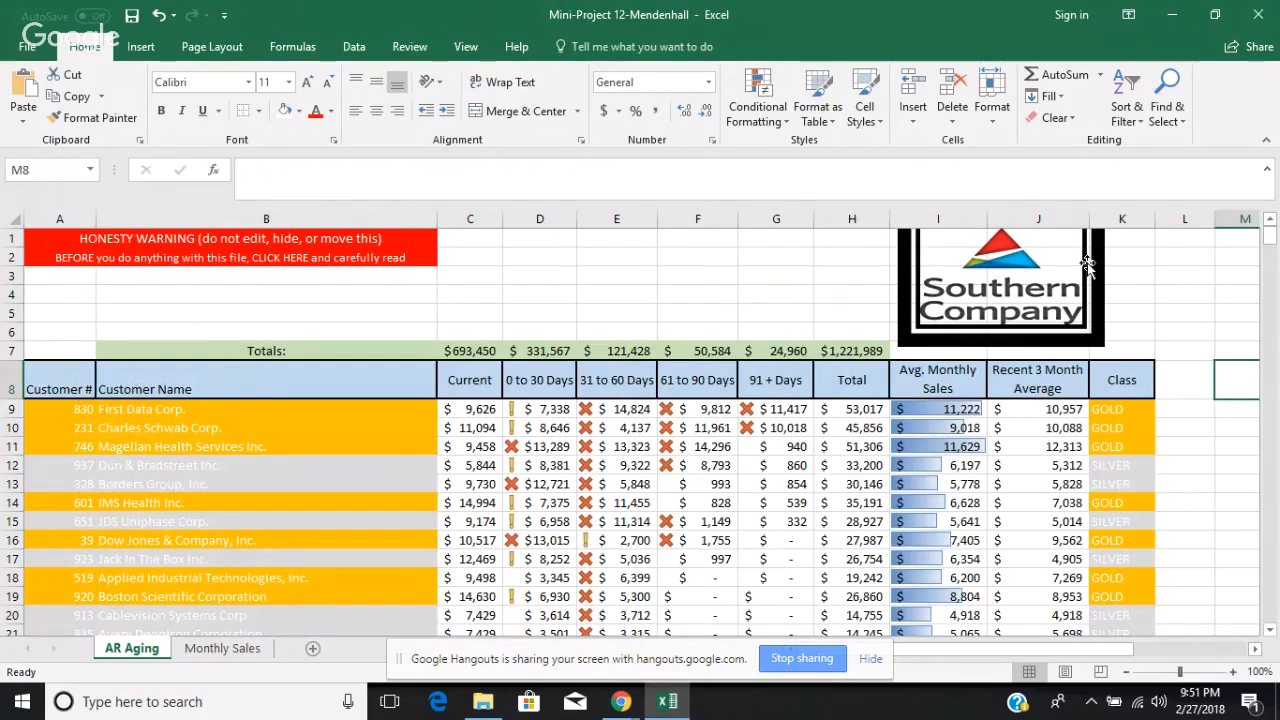
pyautogui.click(972, 283)
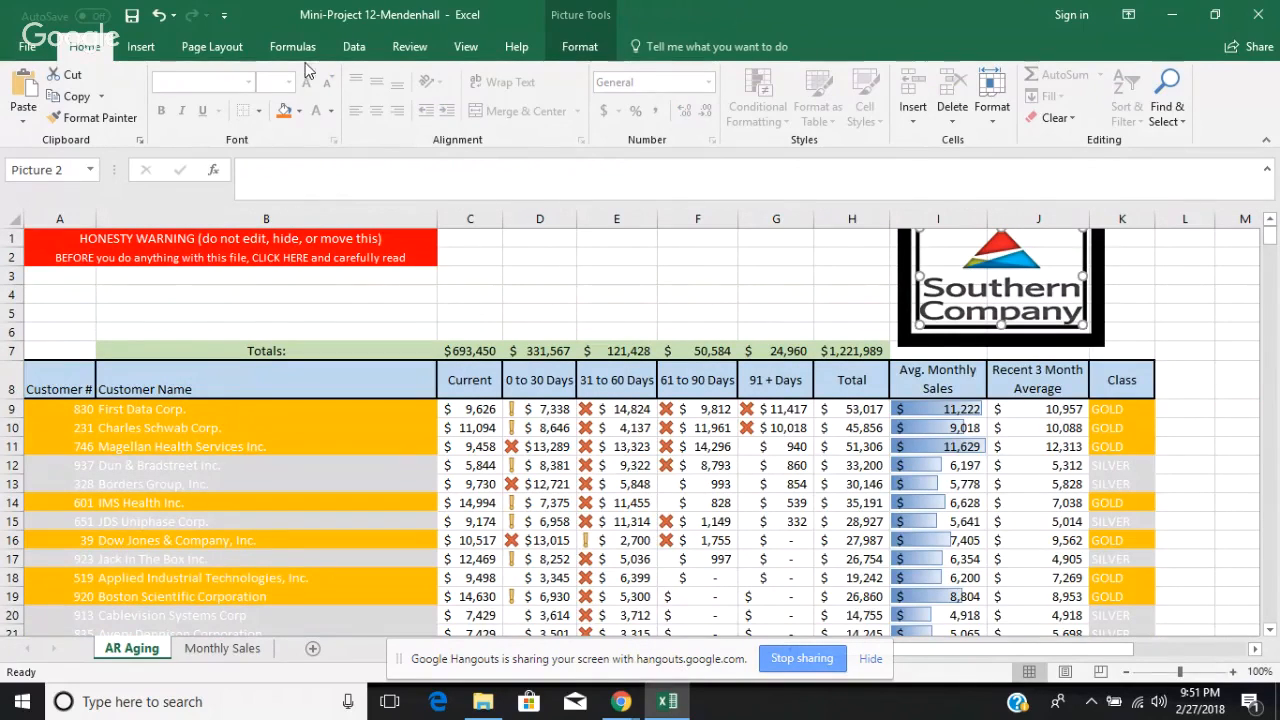
pyautogui.click(141, 47)
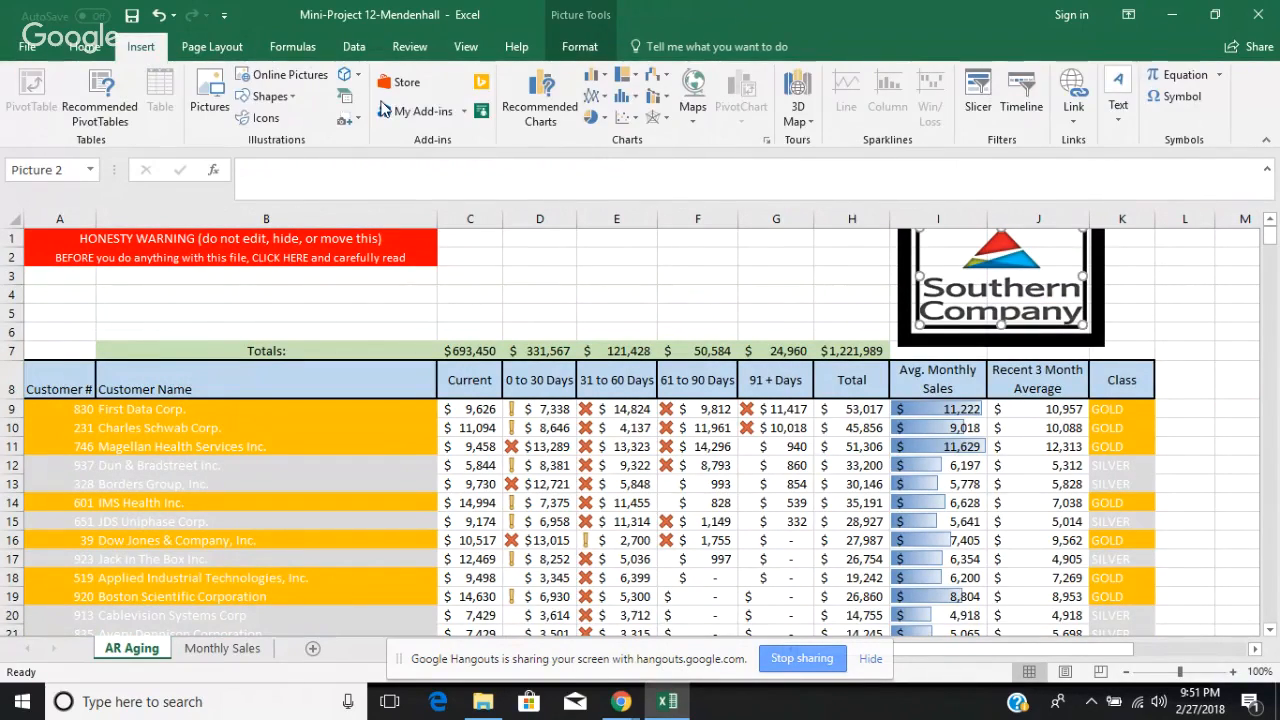
pyautogui.click(279, 83)
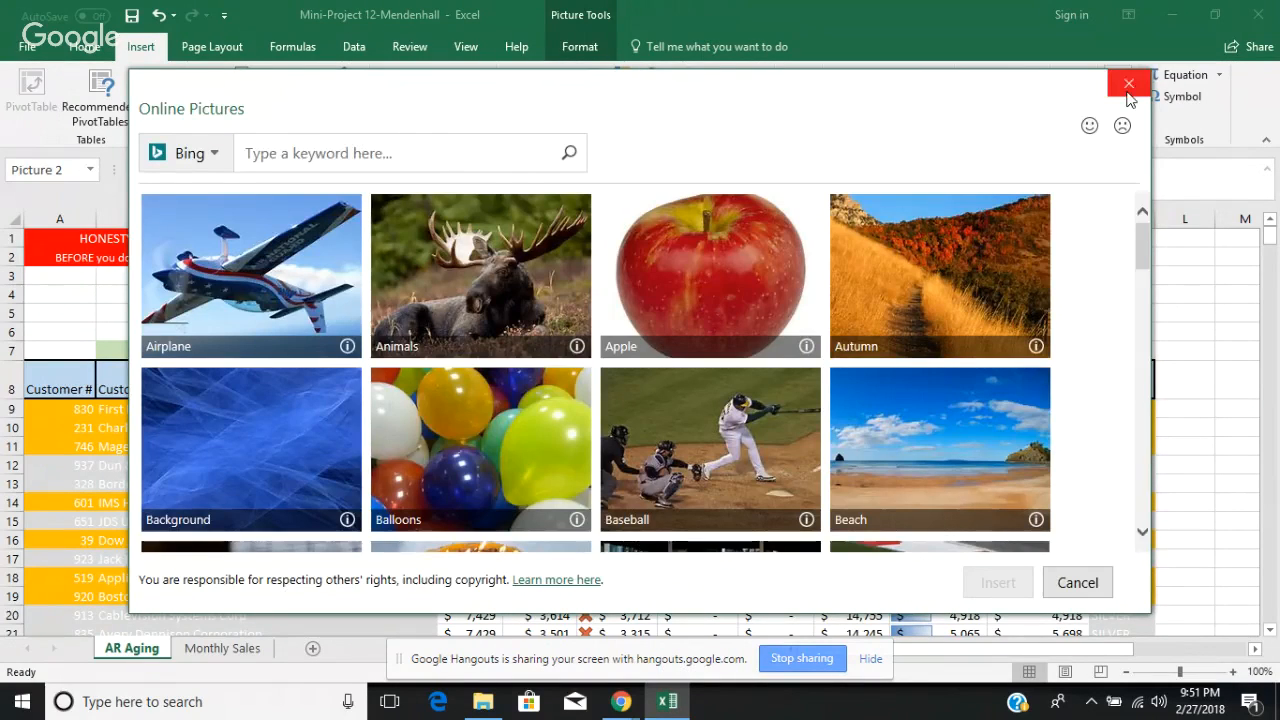
pyautogui.click(1128, 84)
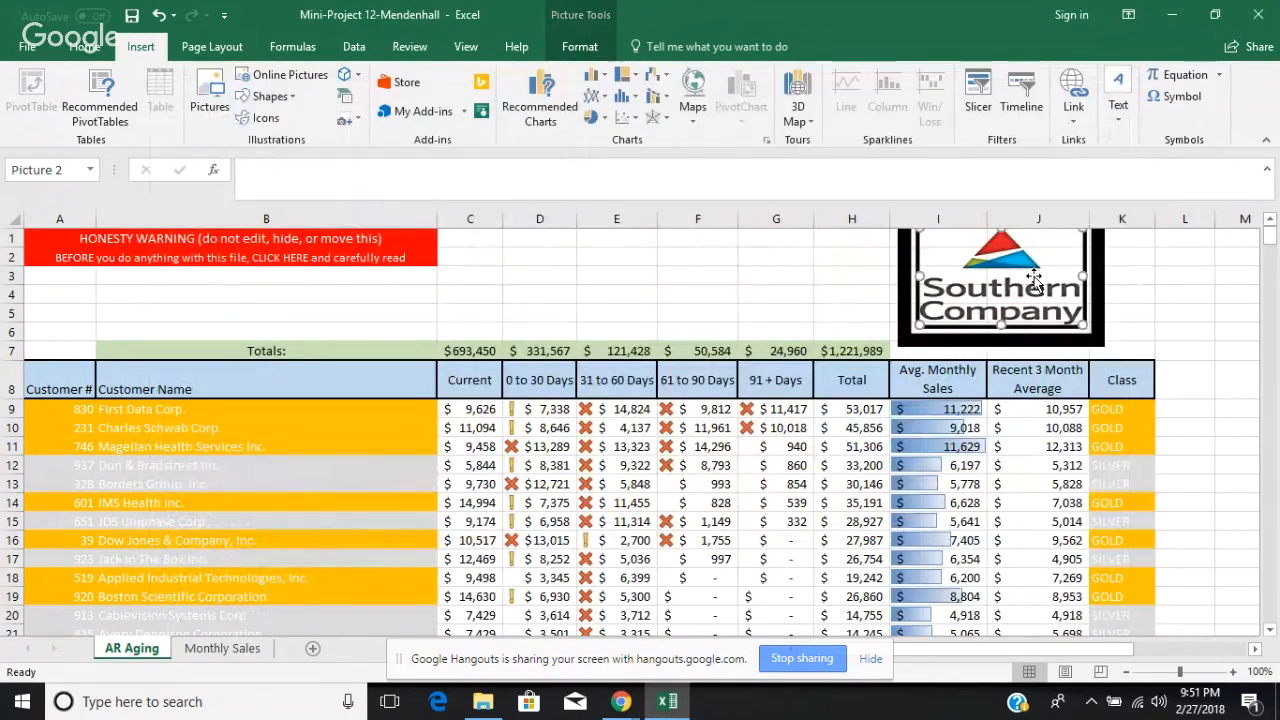
pyautogui.press('Delete')
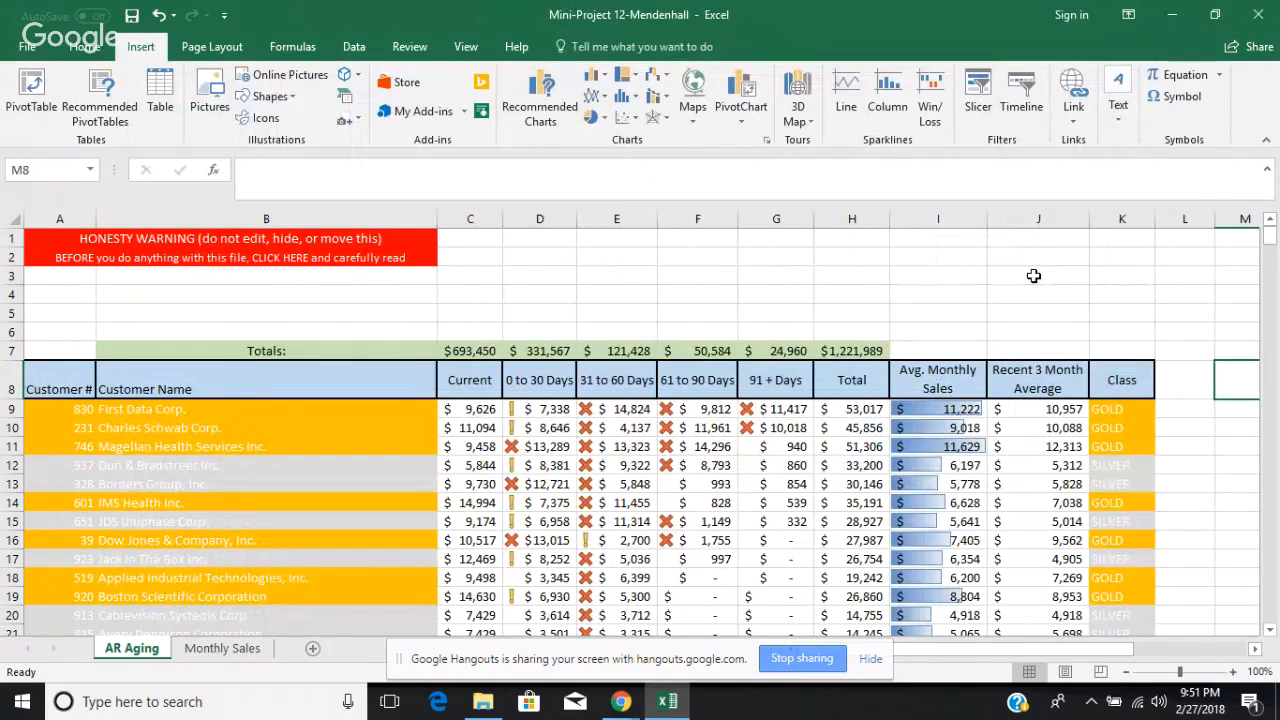
# Step: Start inserting an online picture at cell I2 and search Bing for "company logo"
pyautogui.click(936, 265)
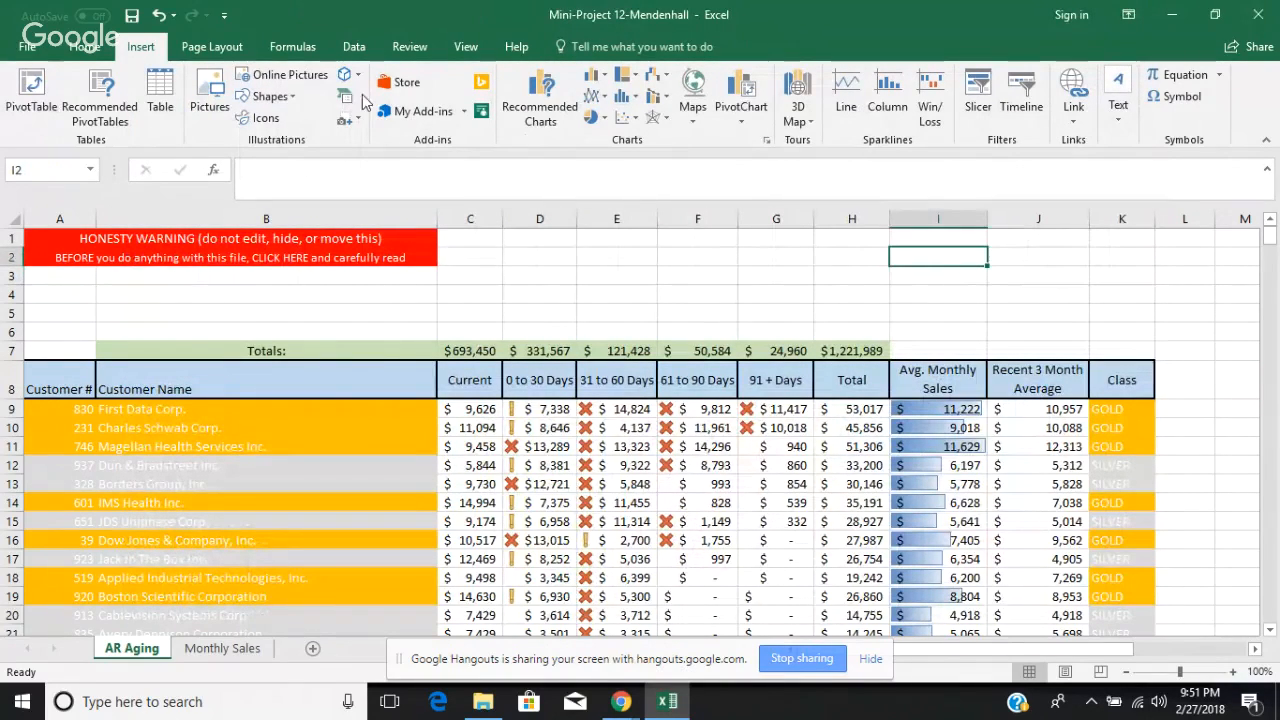
pyautogui.click(290, 74)
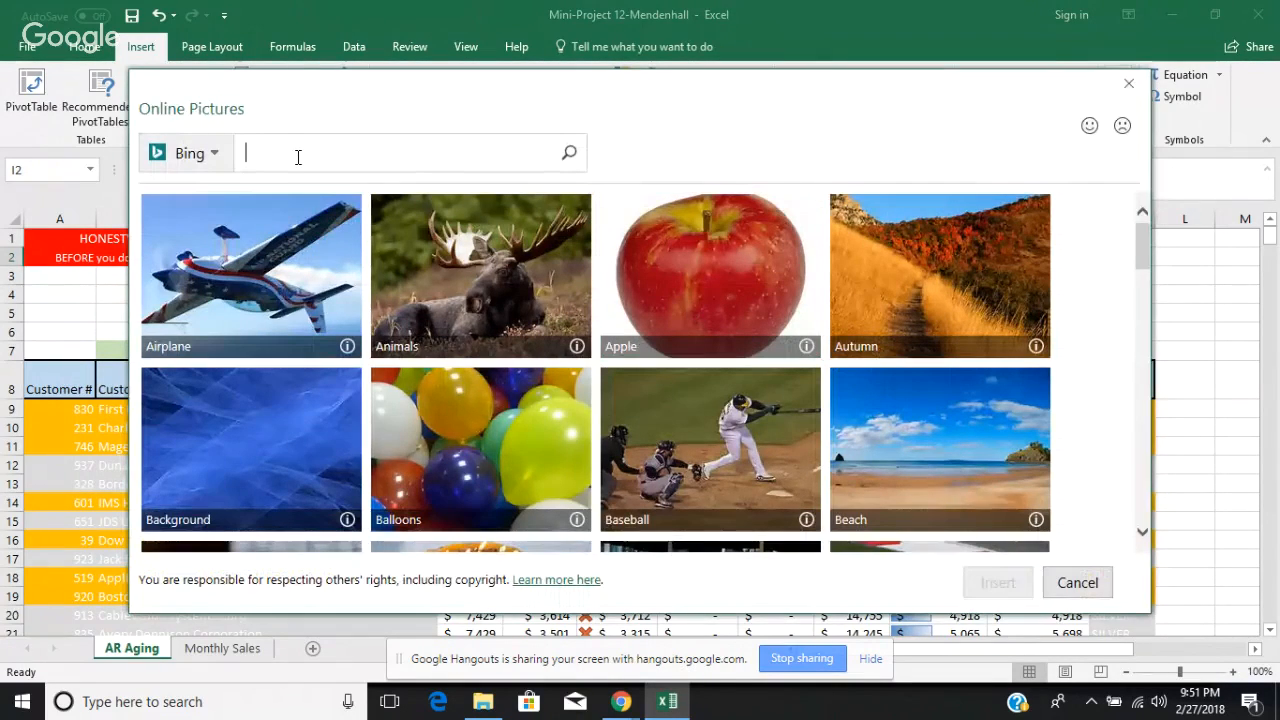
pyautogui.write('company lo')
pyautogui.write('go')
pyautogui.press('Return')
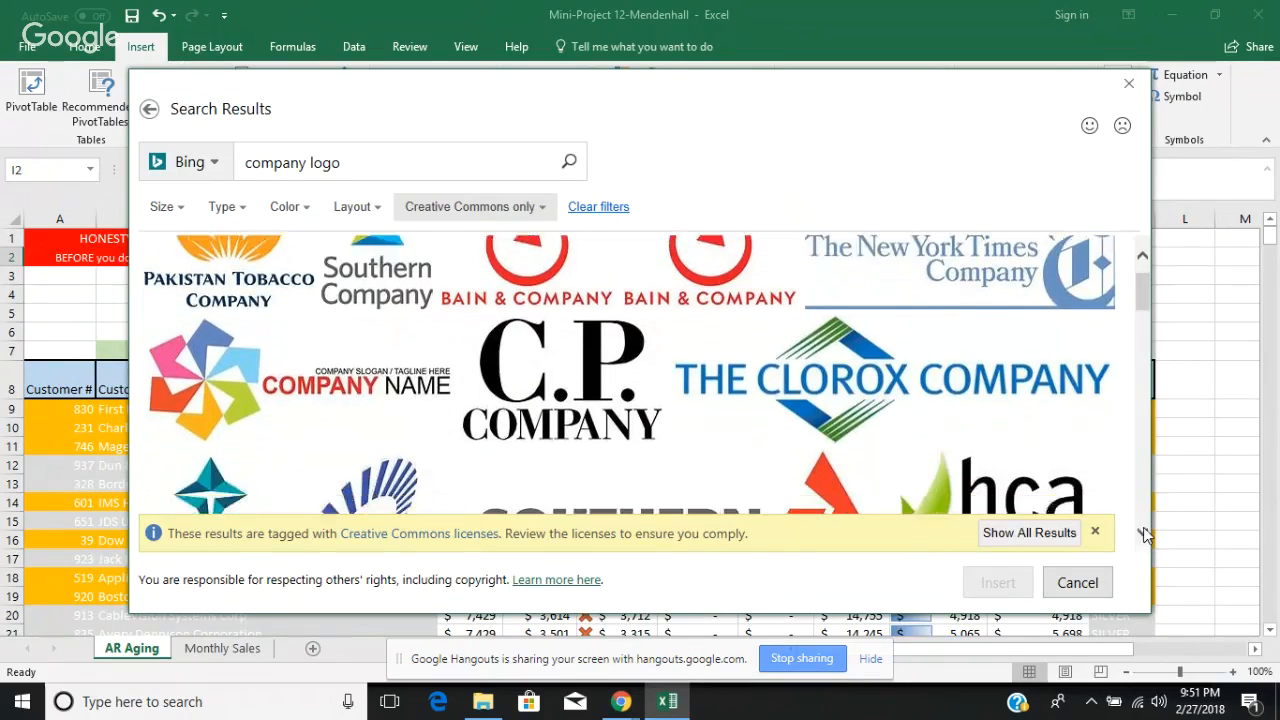
# Step: Insert the blue Hydro logo from the company logo search results into the AR Aging sheet
pyautogui.scroll(-5, 1145, 535)
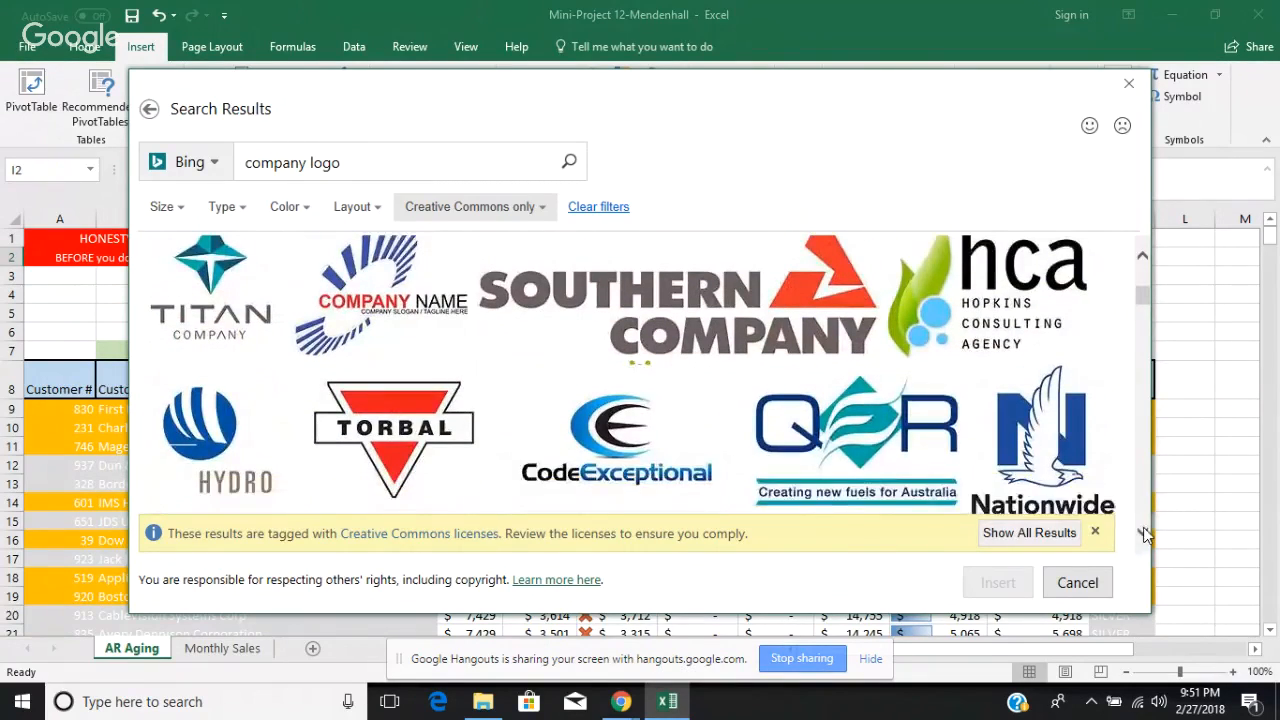
pyautogui.scroll(-3, 1145, 535)
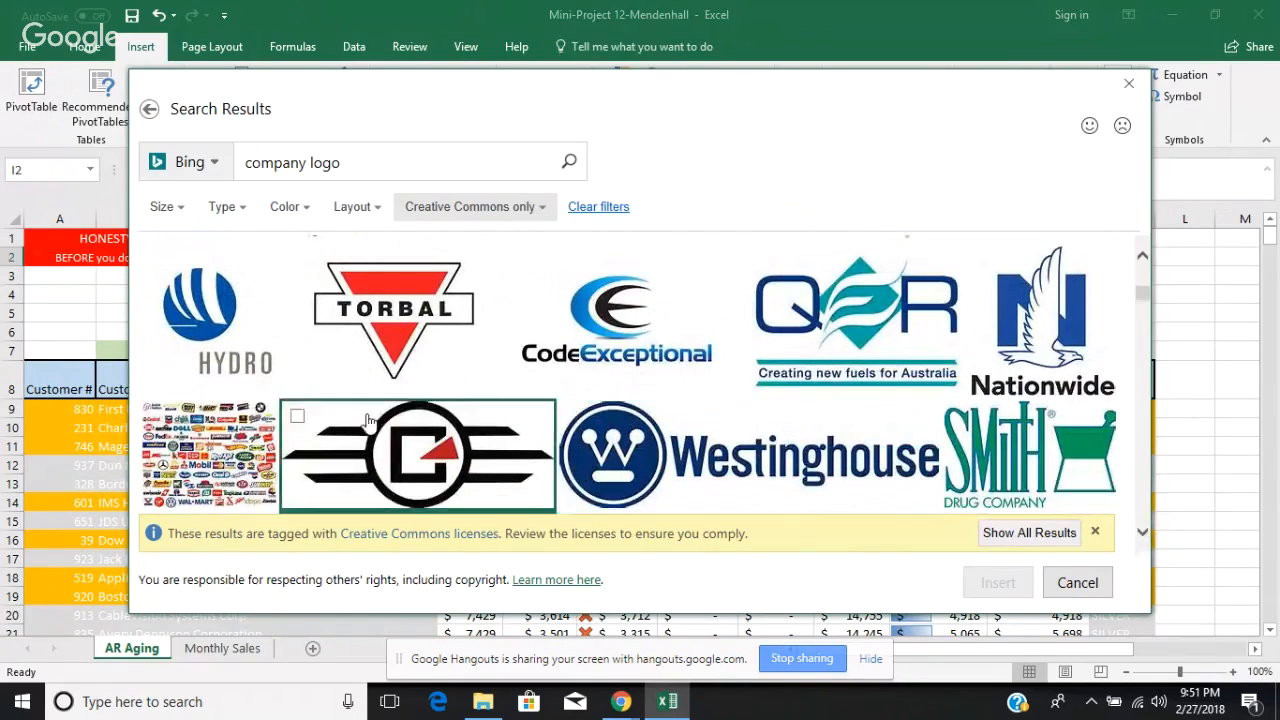
pyautogui.click(256, 362)
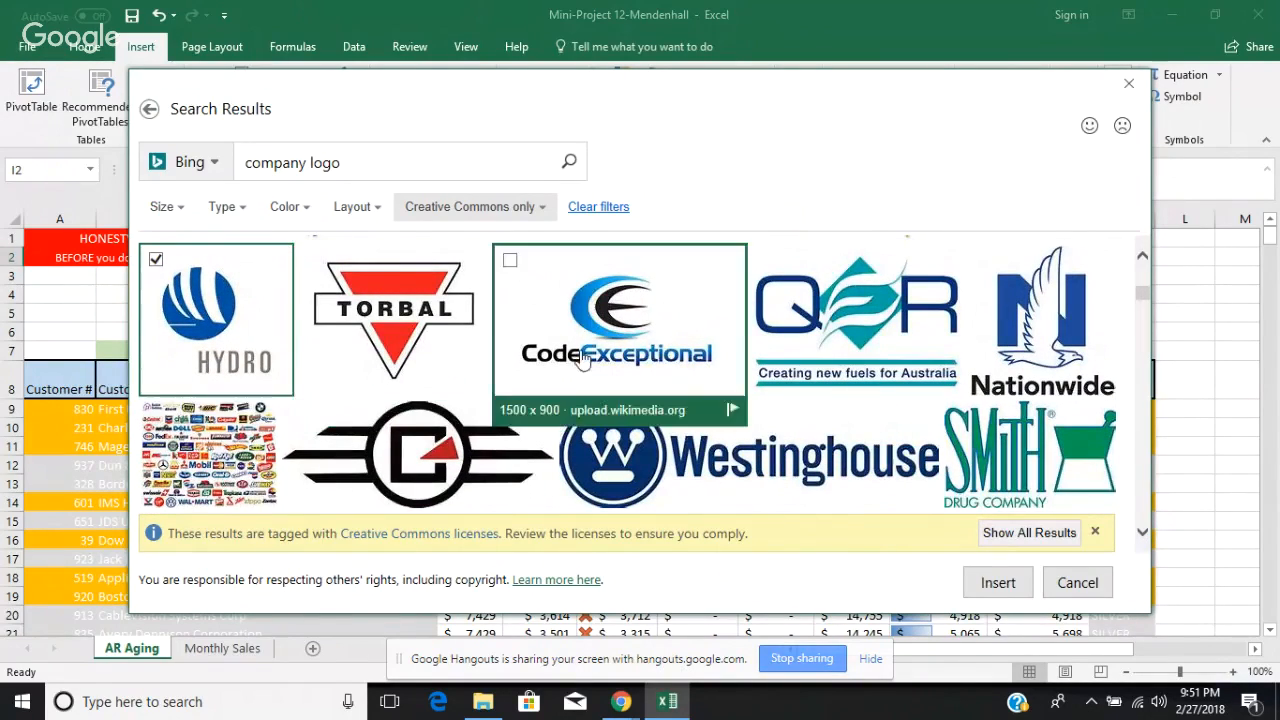
pyautogui.click(1000, 582)
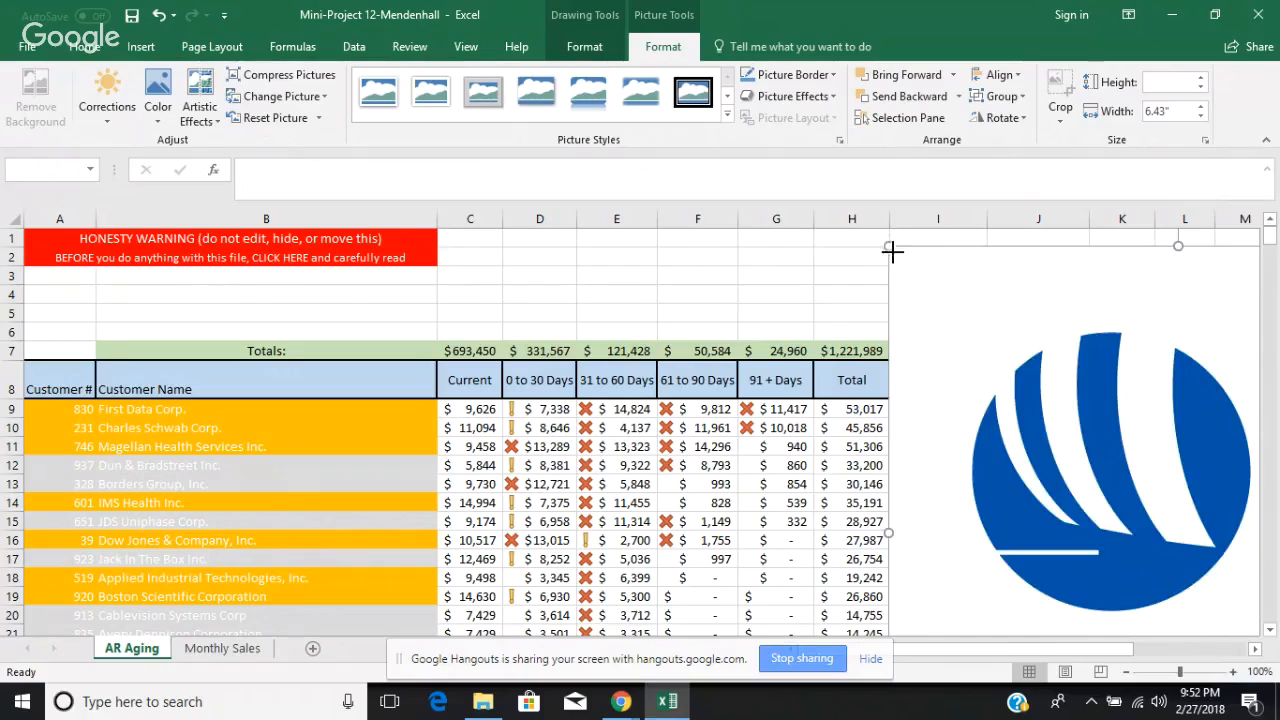
# Step: Shrink the Hydro logo and its photo credit box to about 1.28" wide and place the logo above the headers in columns J and K
pyautogui.moveTo(891, 251); pyautogui.dragTo(1031, 273)
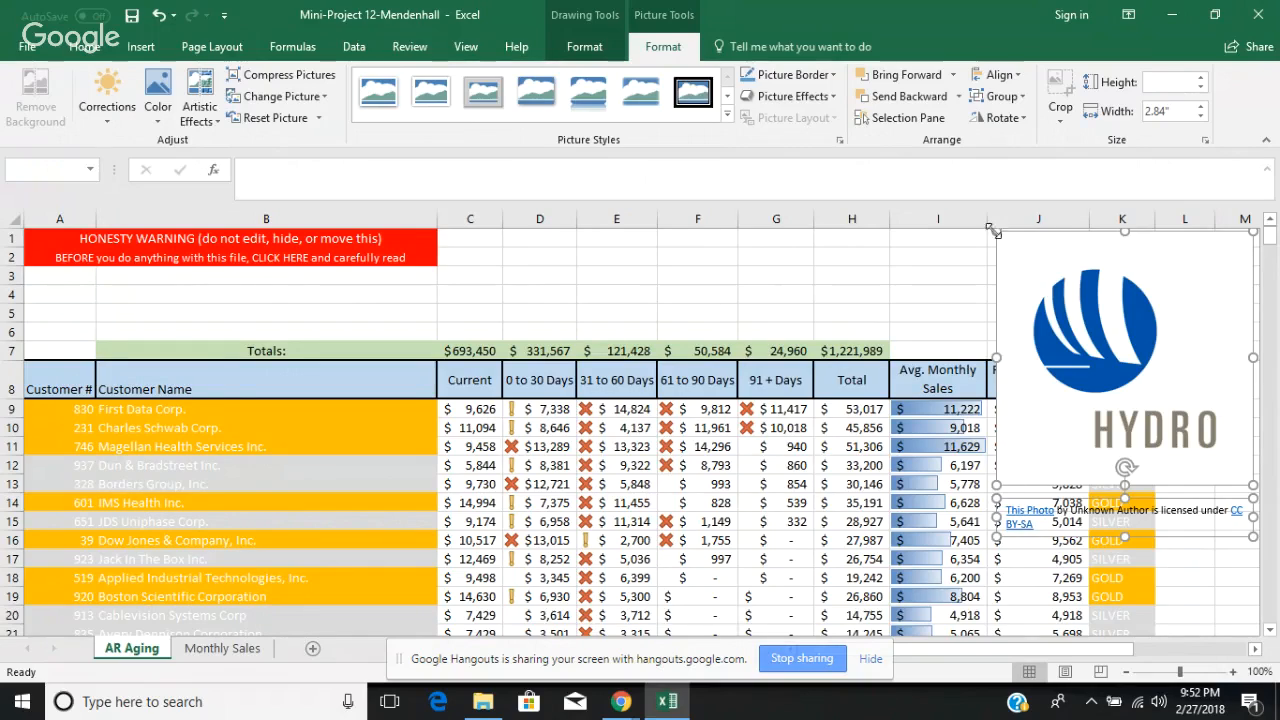
pyautogui.moveTo(996, 232); pyautogui.dragTo(1180, 451)
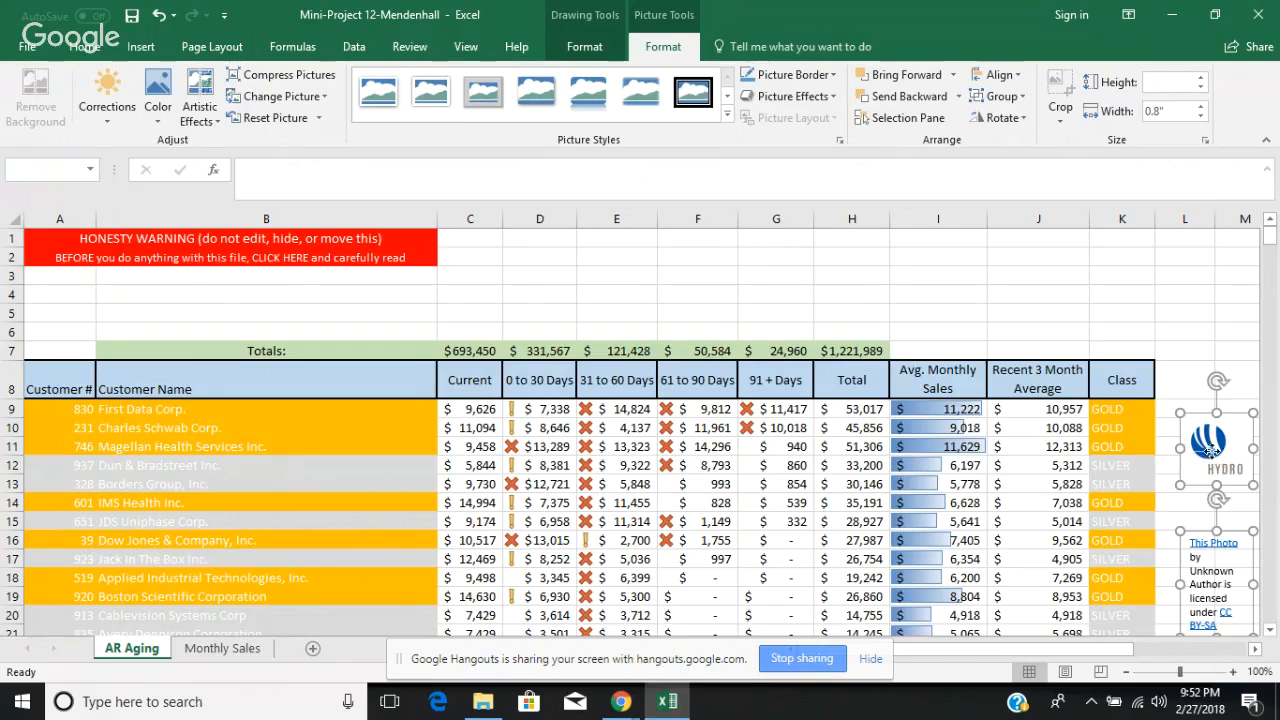
pyautogui.moveTo(1210, 447); pyautogui.dragTo(1035, 285)
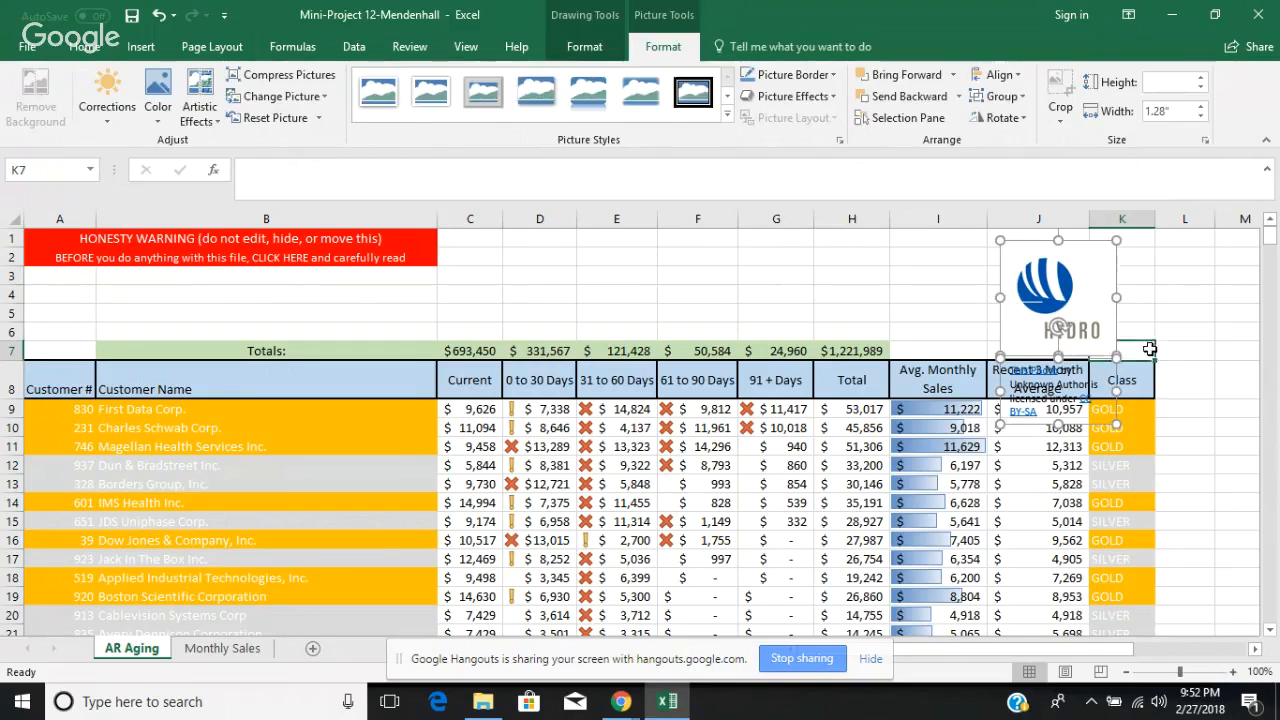
pyautogui.click(1150, 348)
pyautogui.click(1202, 348)
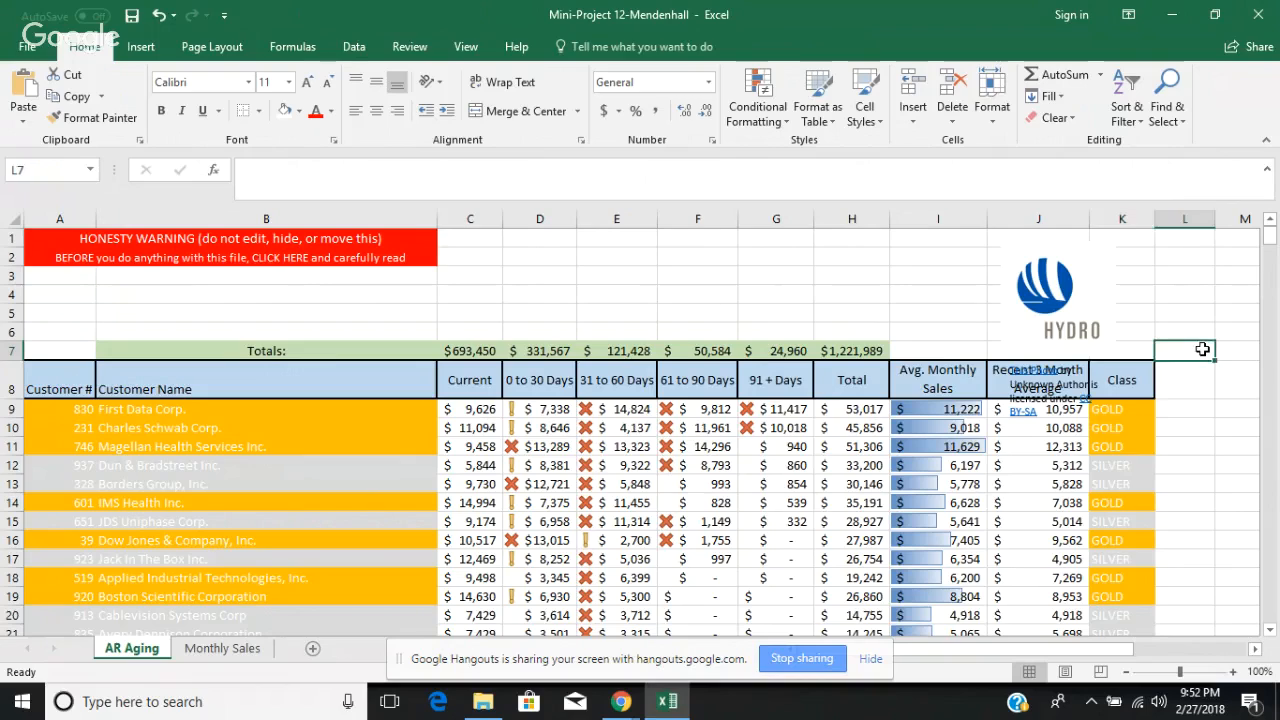
# Step: Move the Hydro logo, without its photo credit box, out to columns V to X beside rows 6 to 11
pyautogui.click(1095, 322)
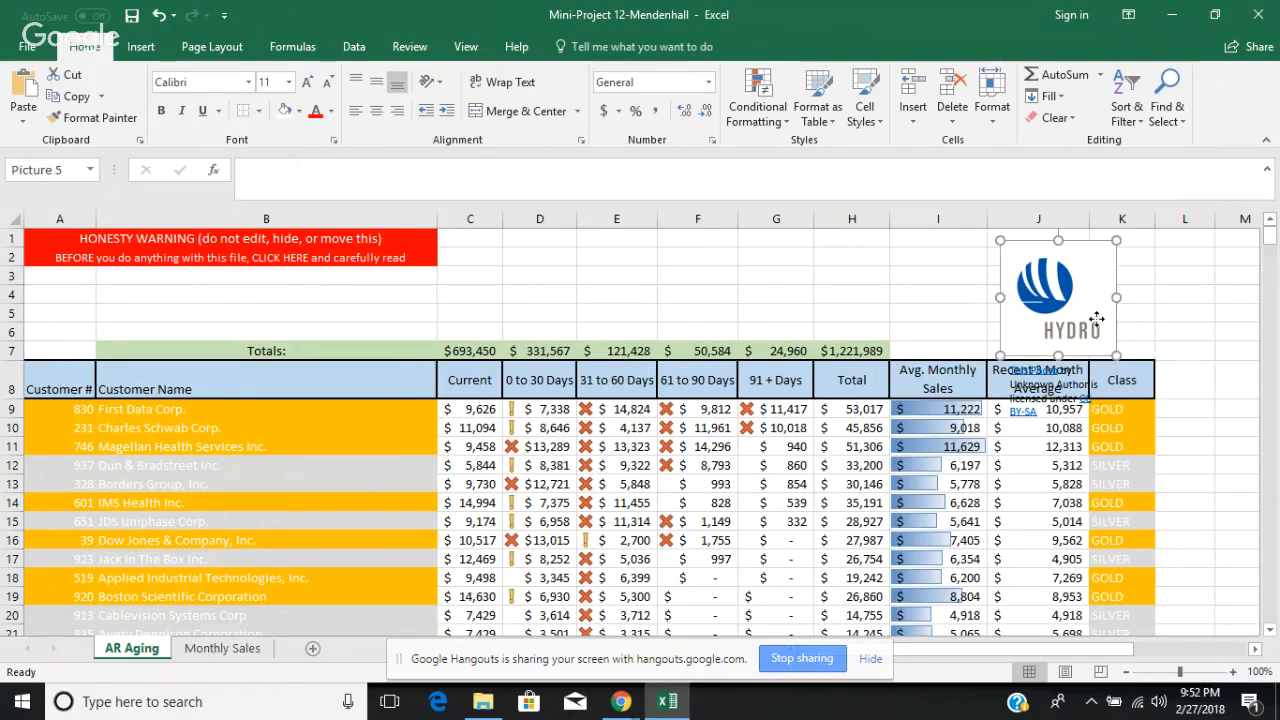
pyautogui.click(1069, 384)
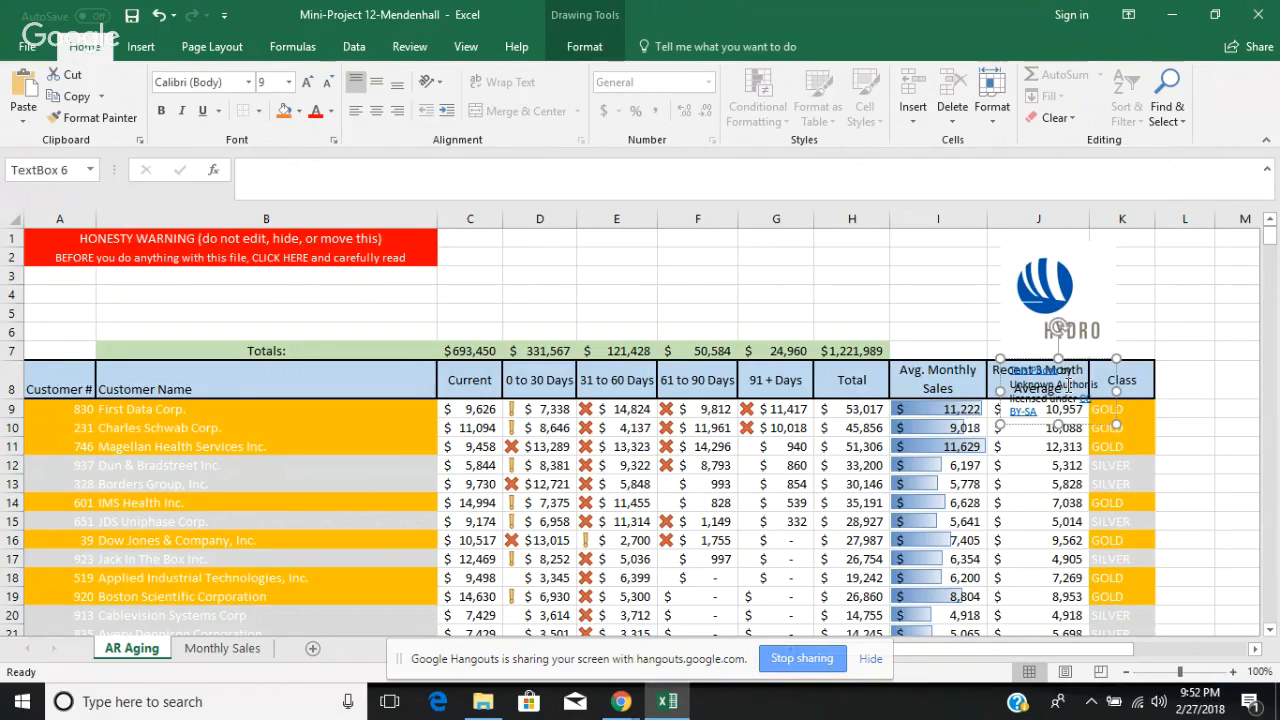
pyautogui.moveTo(1100, 310); pyautogui.dragTo(766, 400)
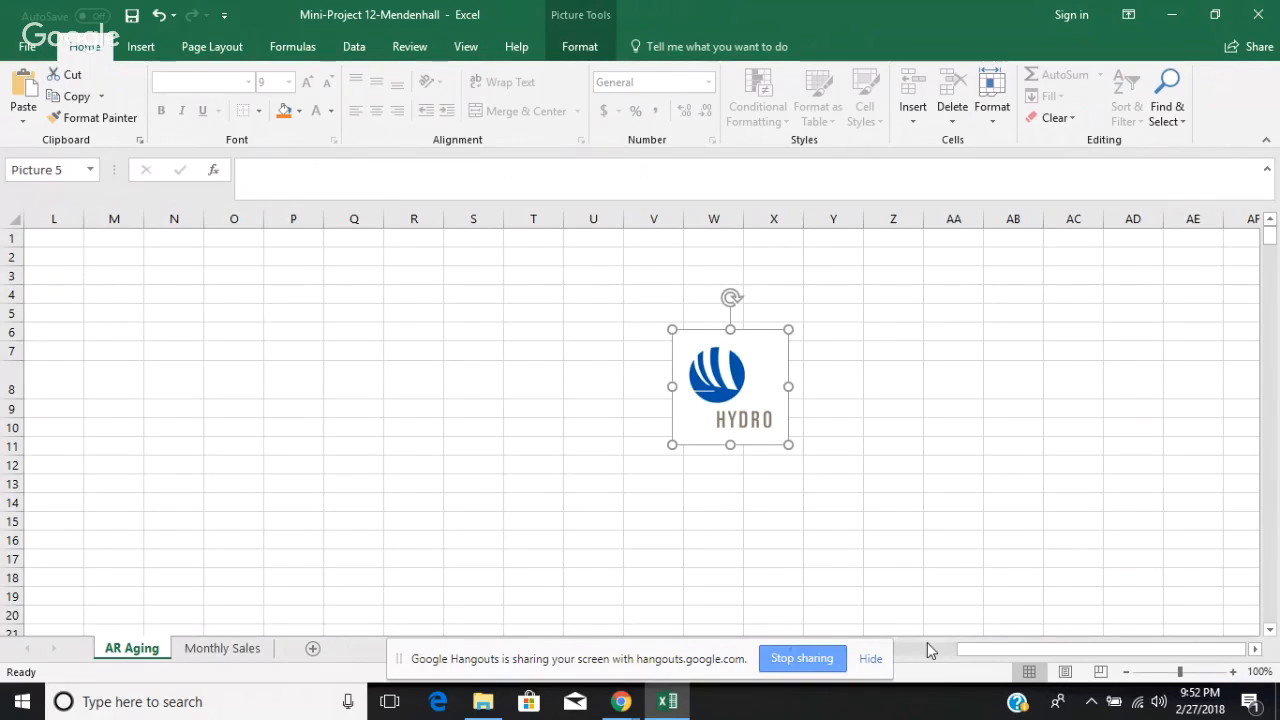
# Step: Return to the AR Aging table and open the CC BY-SA license link in the photo credit over the Recent 3 Month Average header
pyautogui.moveTo(622, 700)
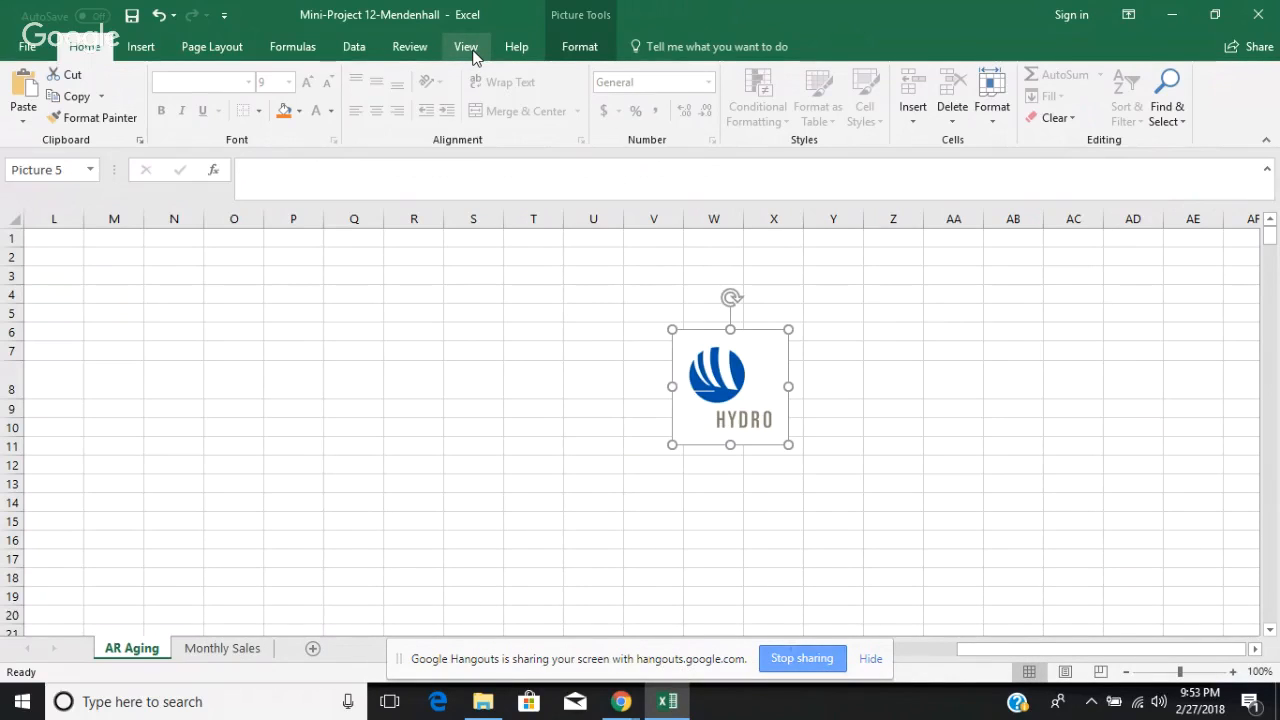
pyautogui.click(474, 50)
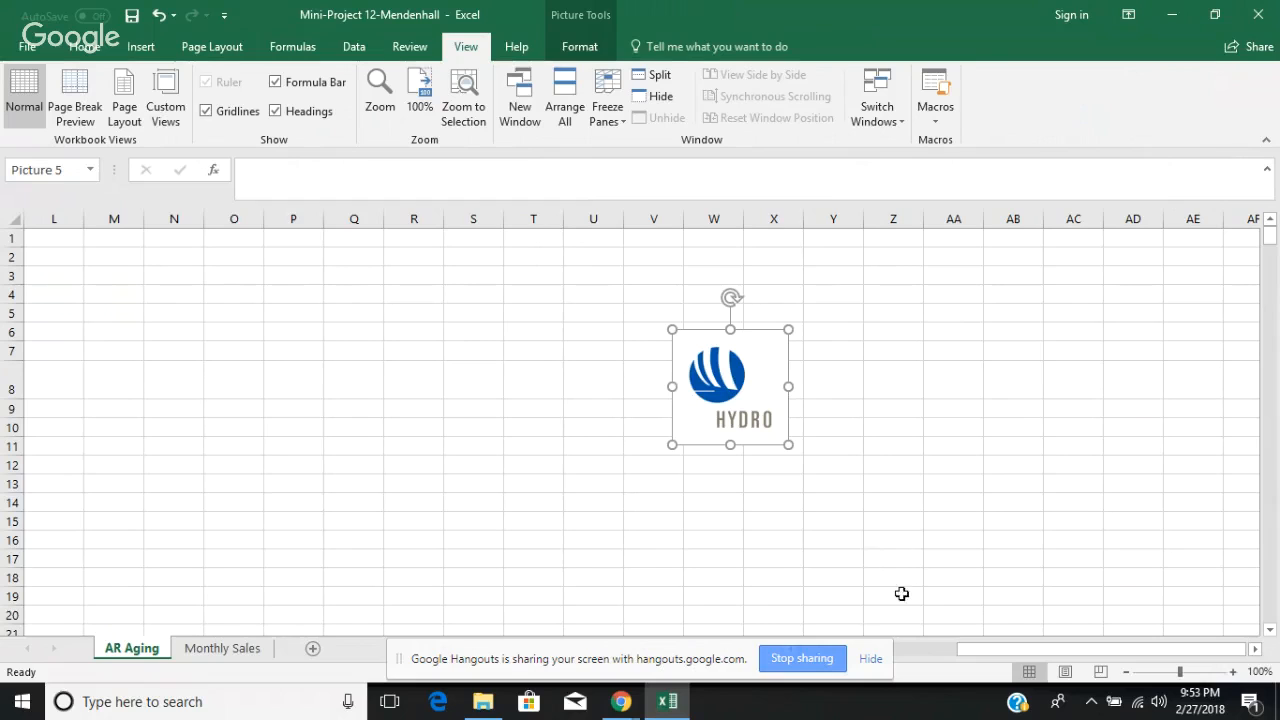
pyautogui.click(938, 647)
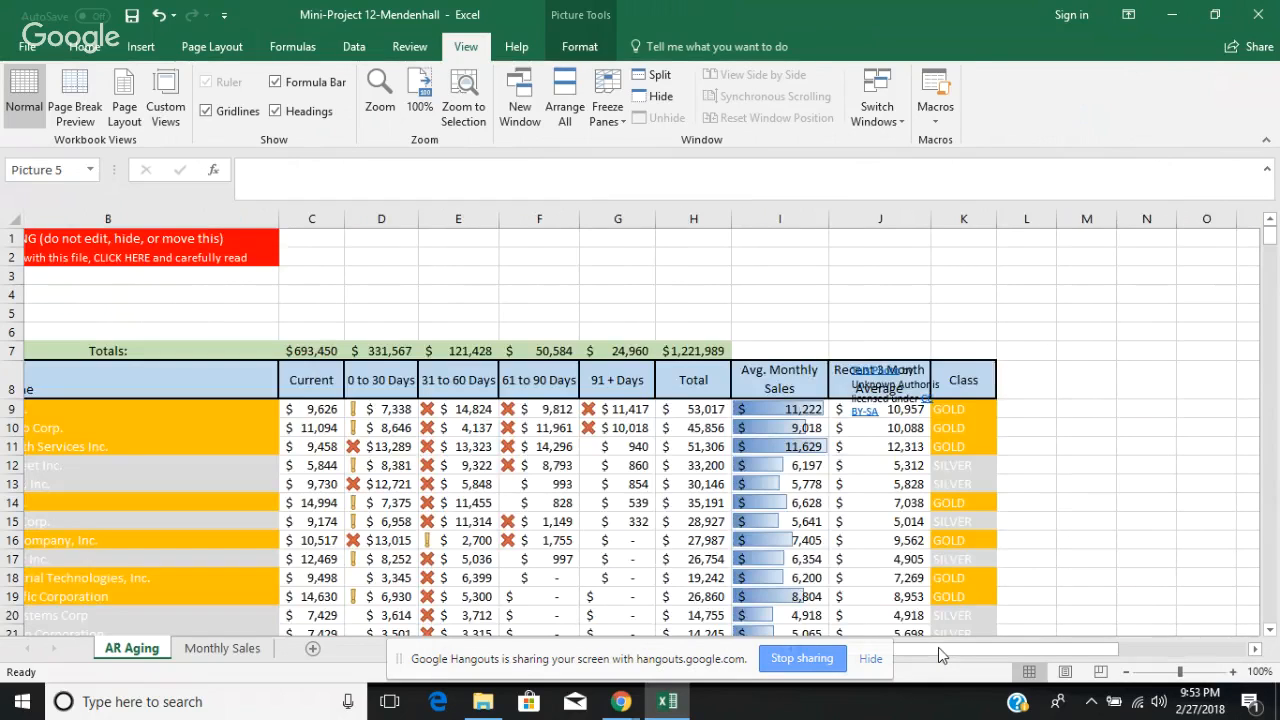
pyautogui.click(938, 647)
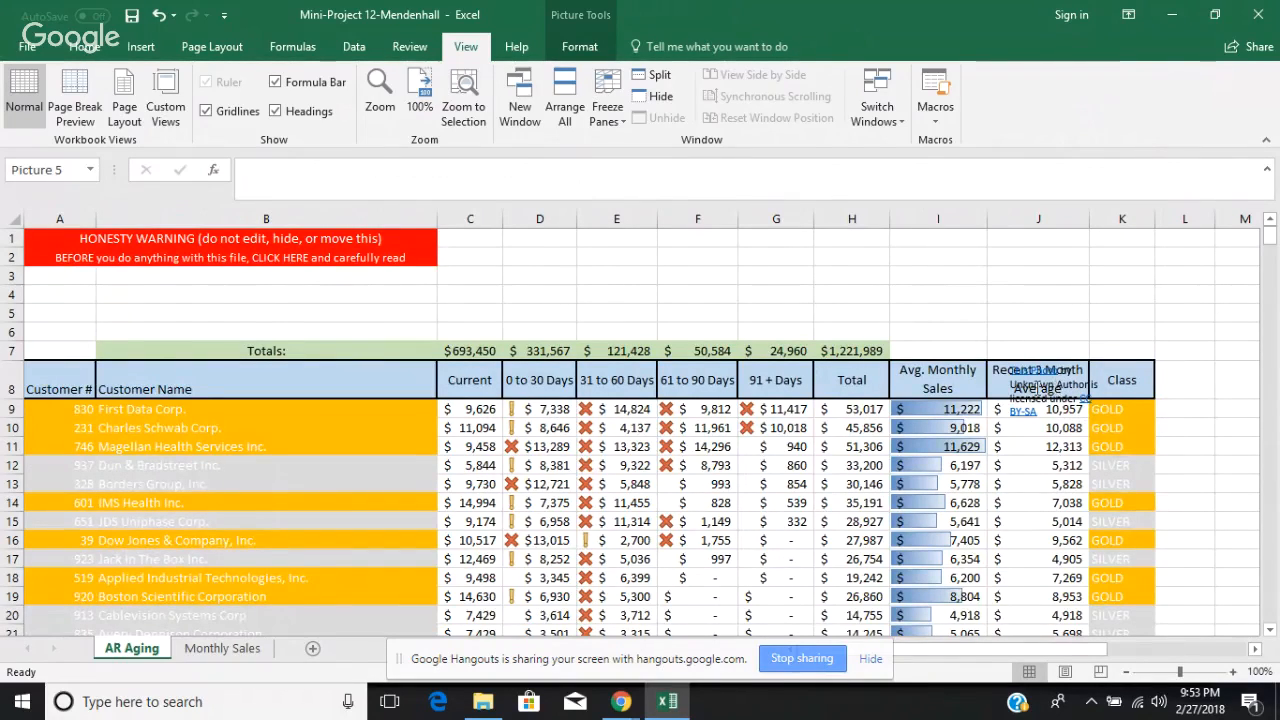
pyautogui.click(1014, 412)
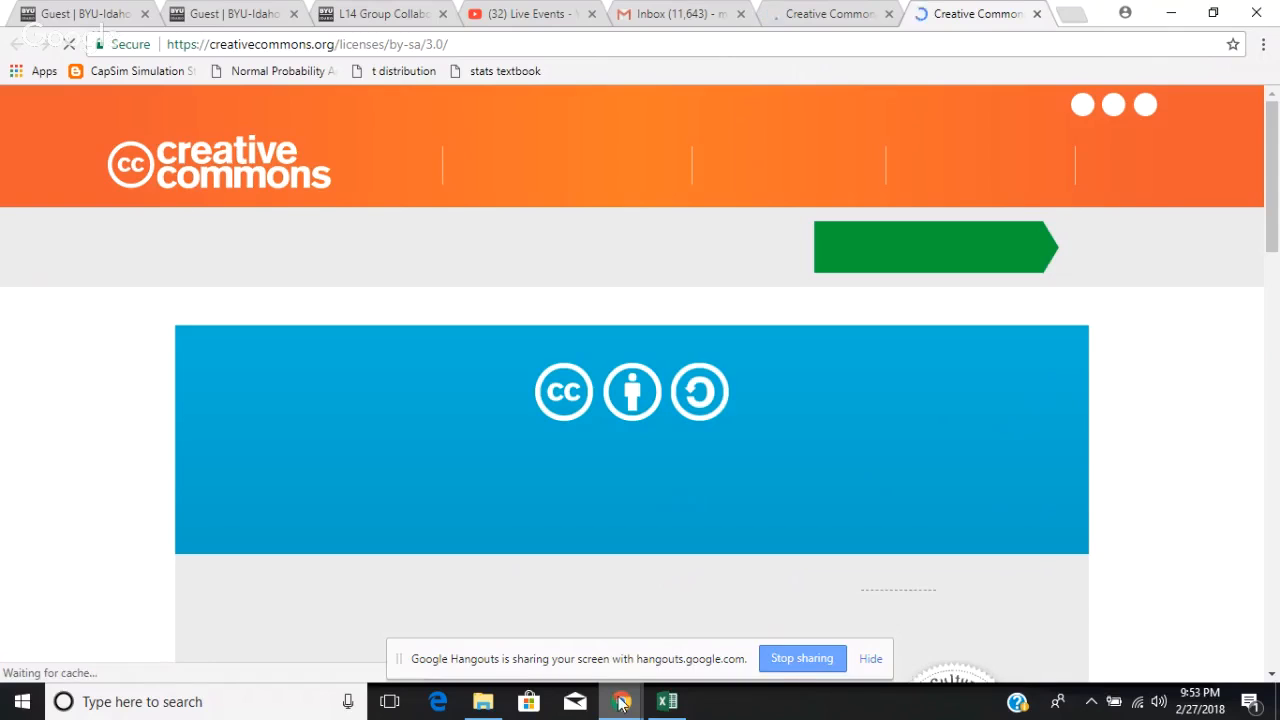
# Step: Switch to the Google Hangouts window and stop the screen sharing
pyautogui.moveTo(621, 703)
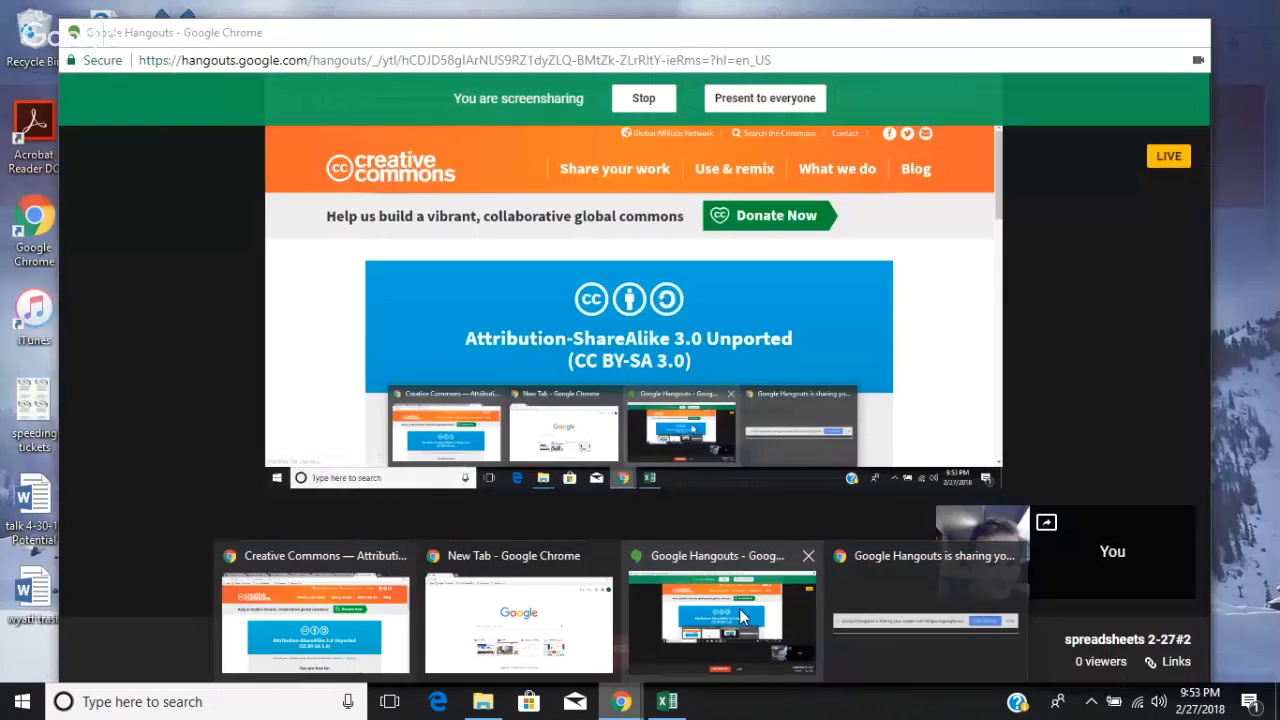
pyautogui.click(740, 615)
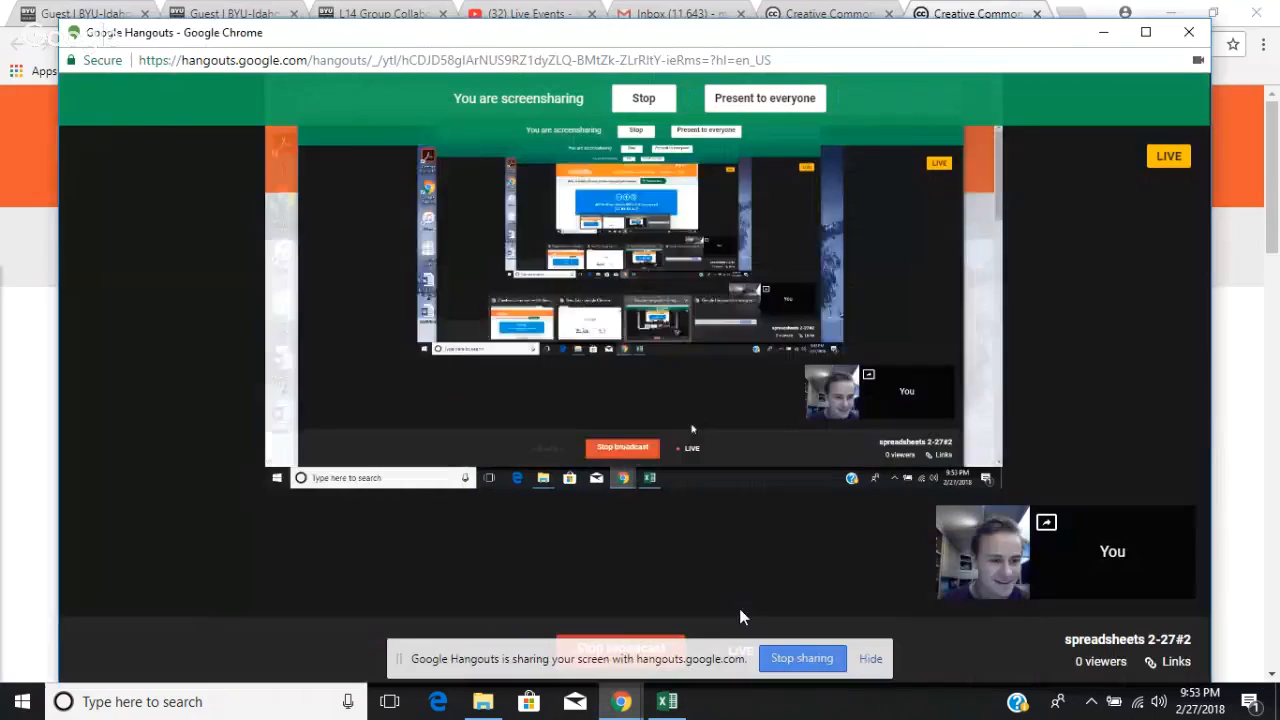
pyautogui.click(645, 99)
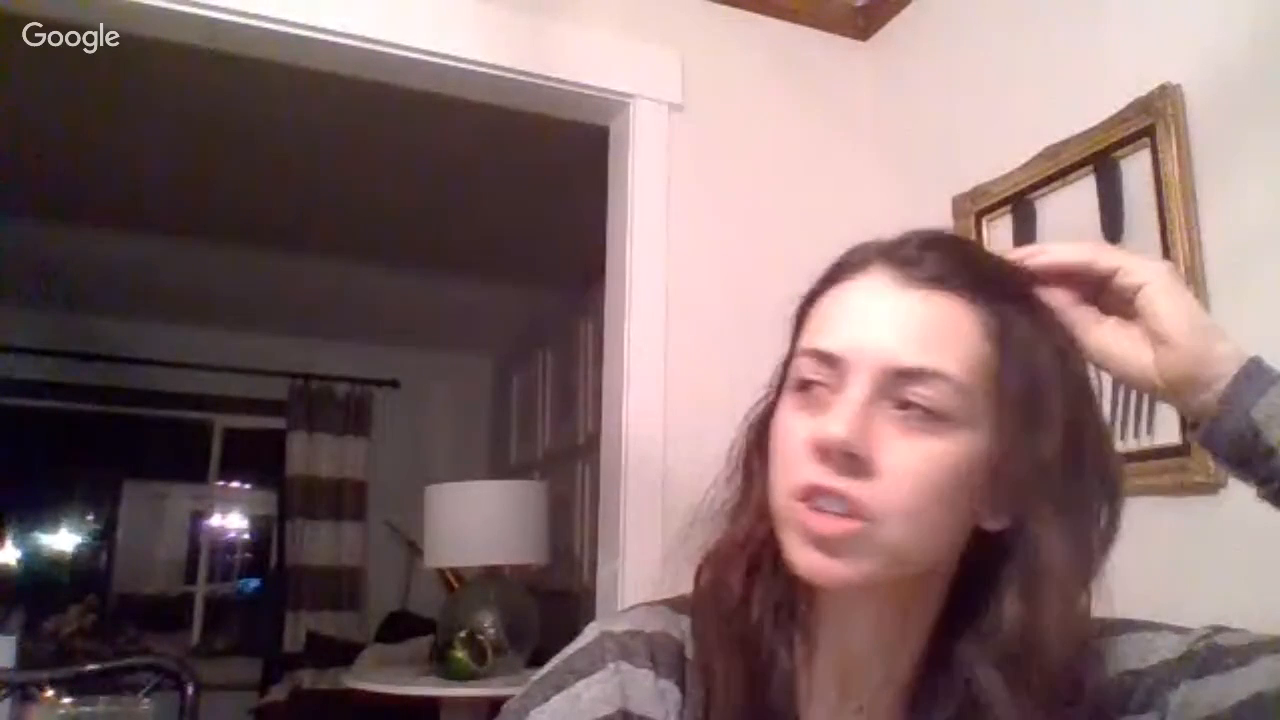
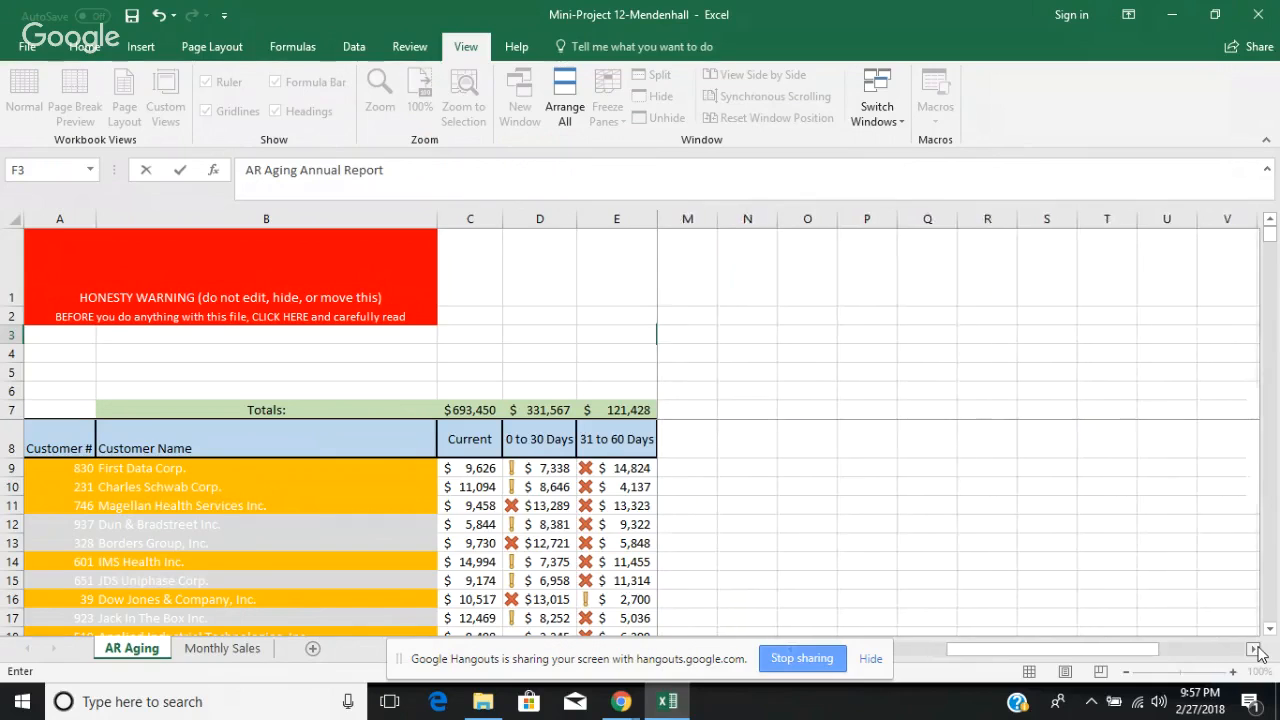
# Step: Move the Hydro logo from columns V to X to the blank area above the Current and aging headers in columns C to E
pyautogui.click(1255, 649)
pyautogui.click(1255, 649)
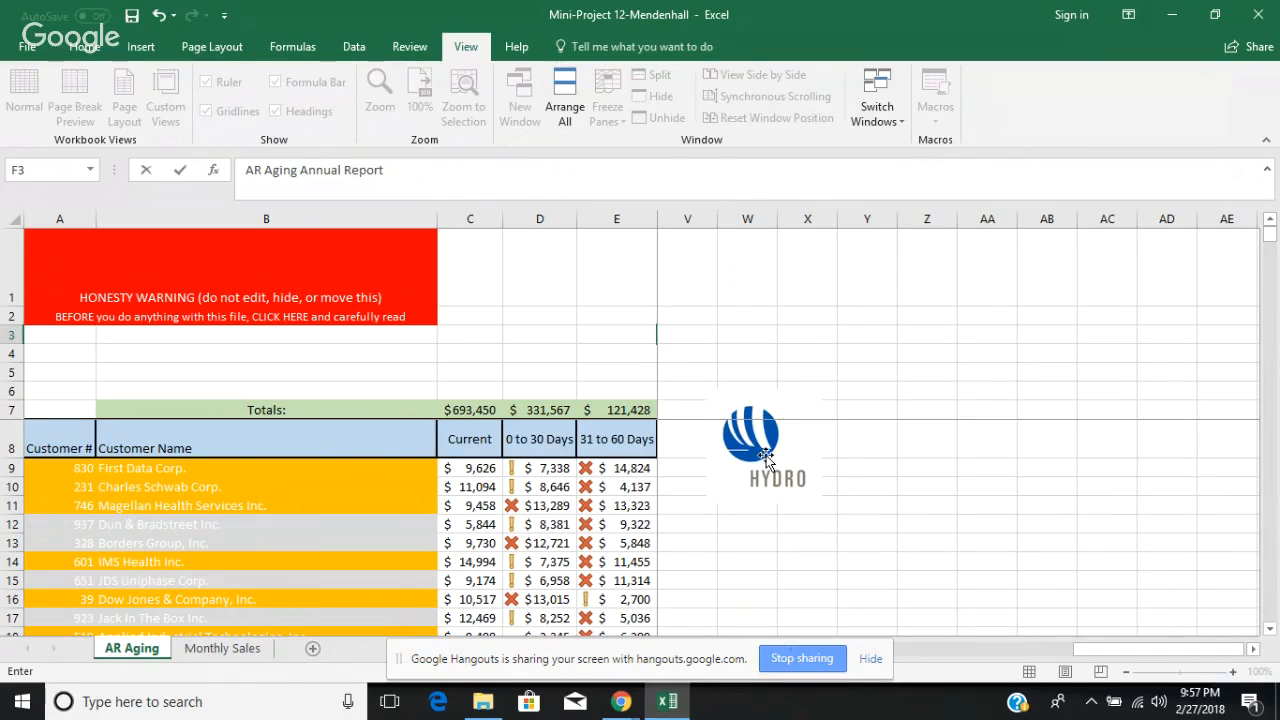
pyautogui.moveTo(760, 437); pyautogui.dragTo(525, 320)
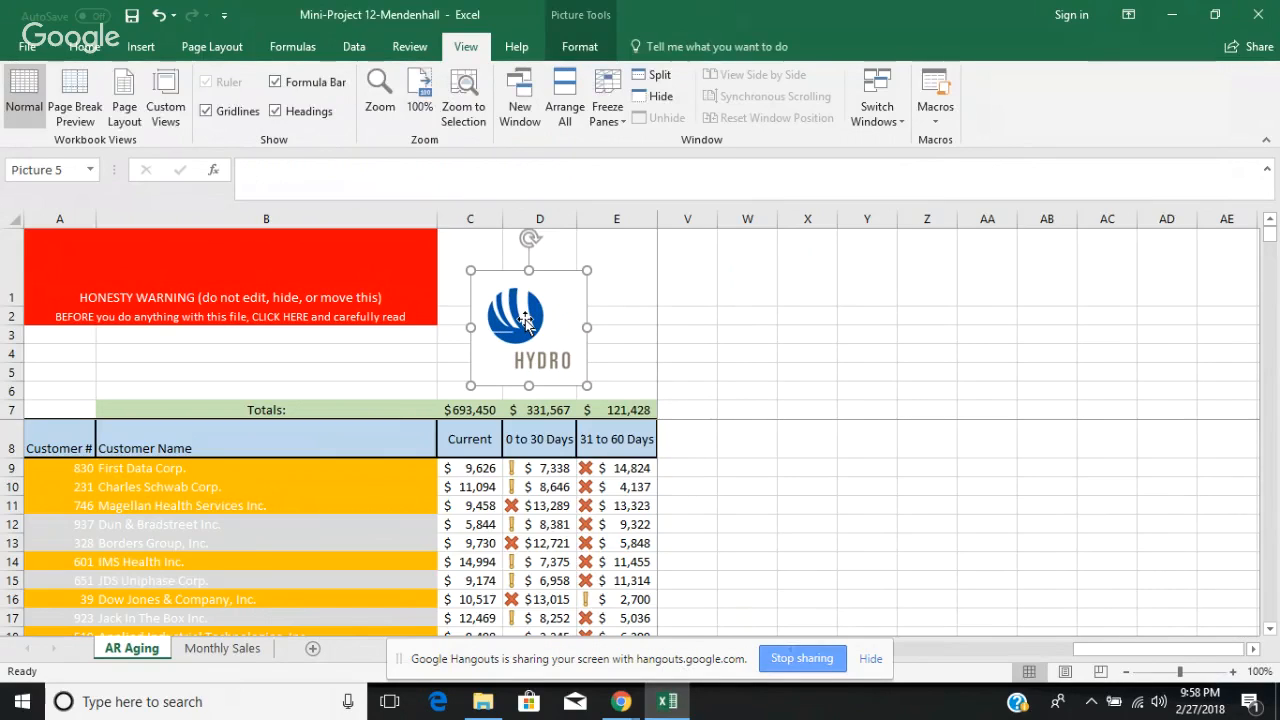
pyautogui.click(949, 379)
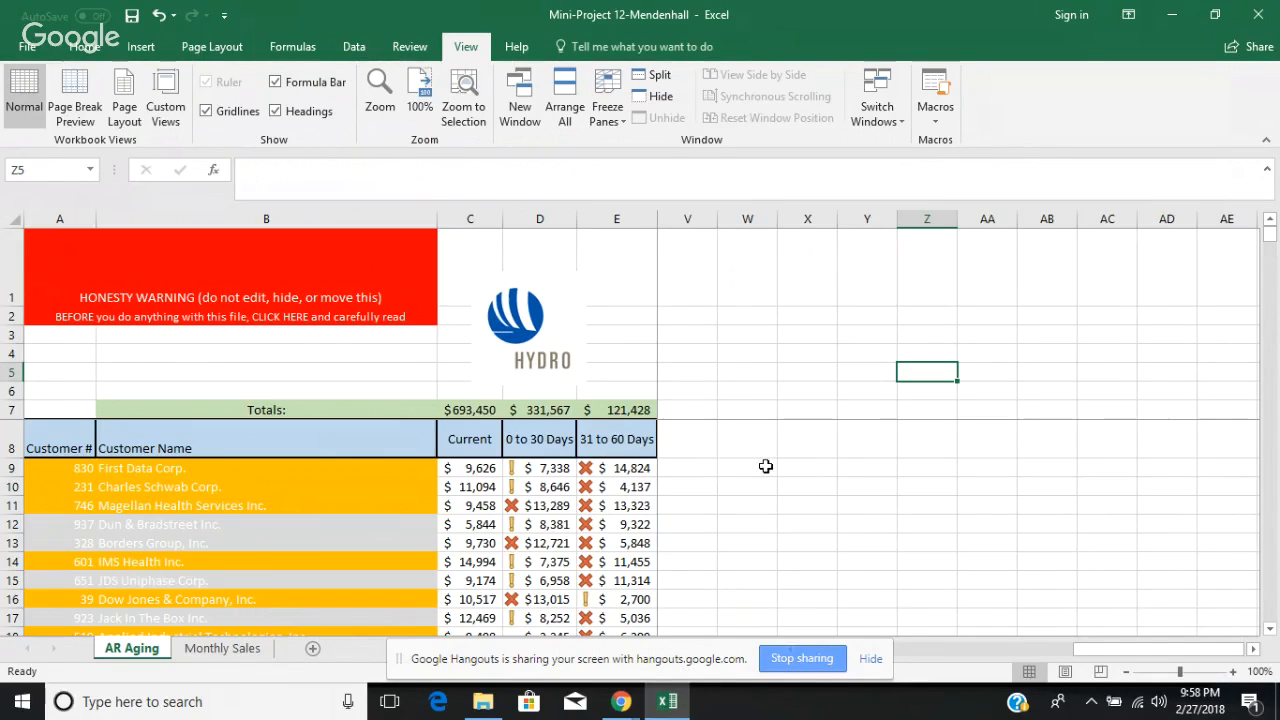
# Step: Return to the main table columns, select rows 1 through 7 and try changing the Freeze Panes setting
pyautogui.click(951, 648)
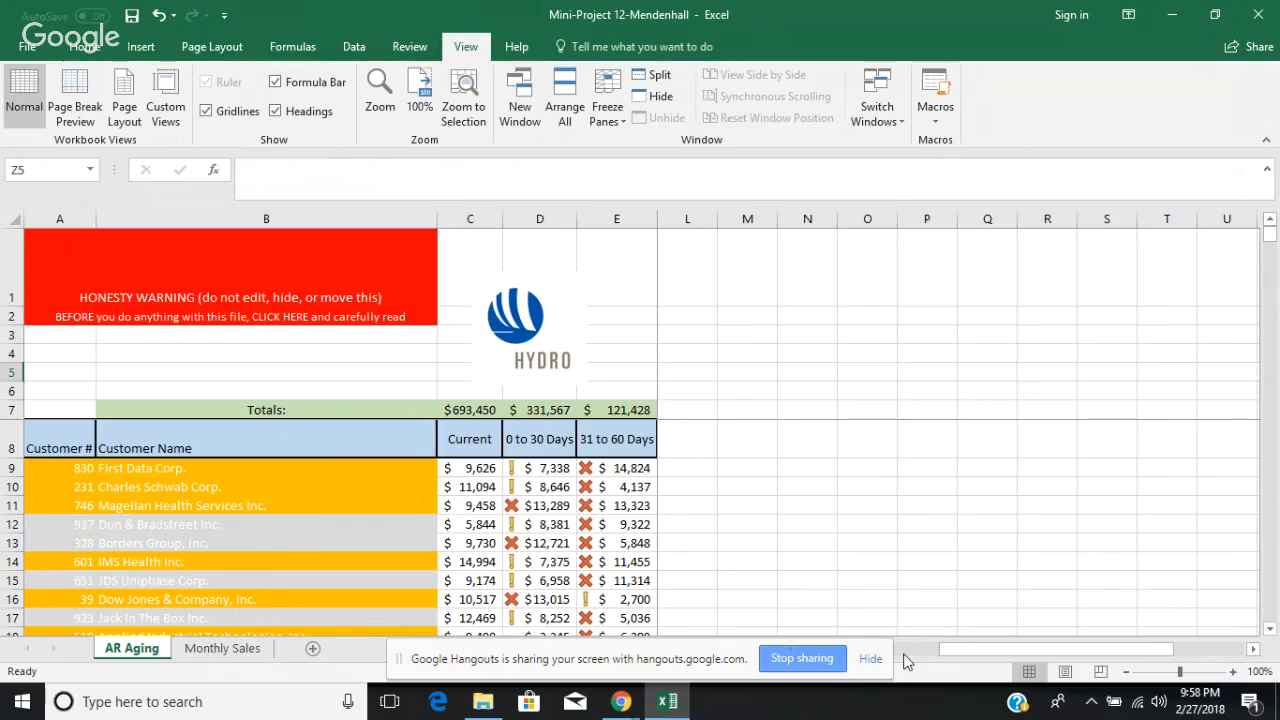
pyautogui.click(904, 652)
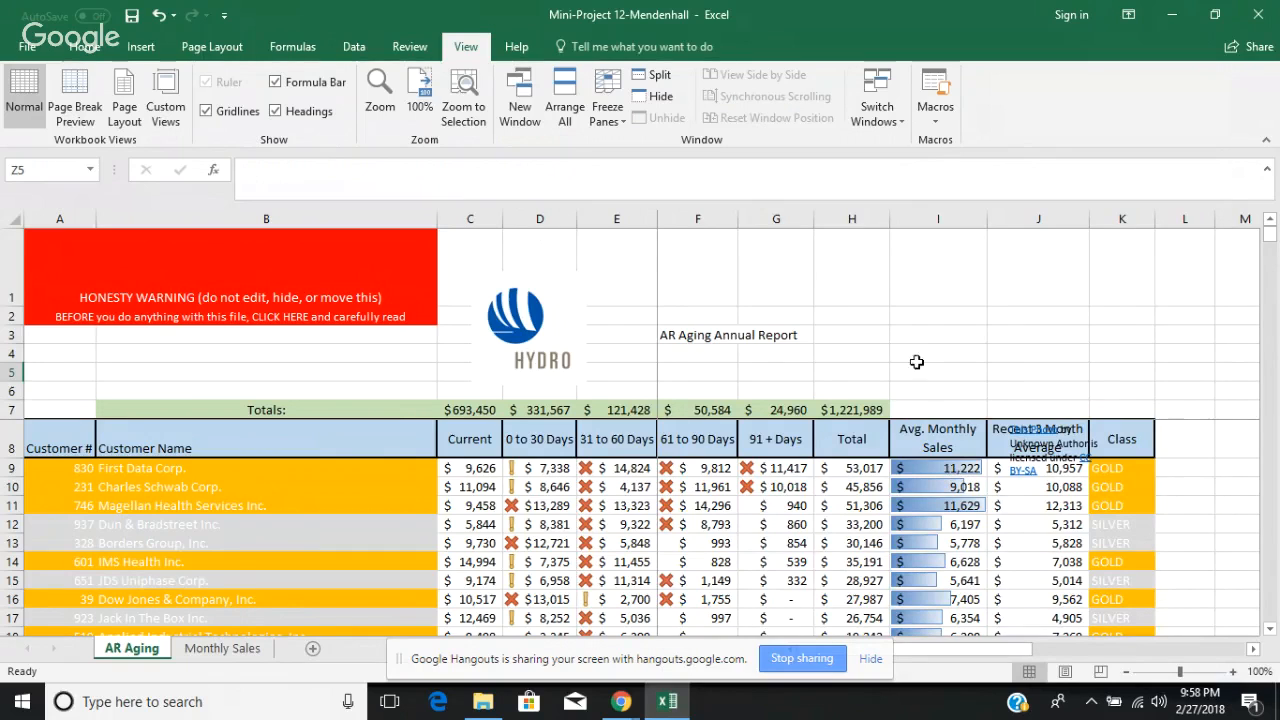
pyautogui.click(919, 350)
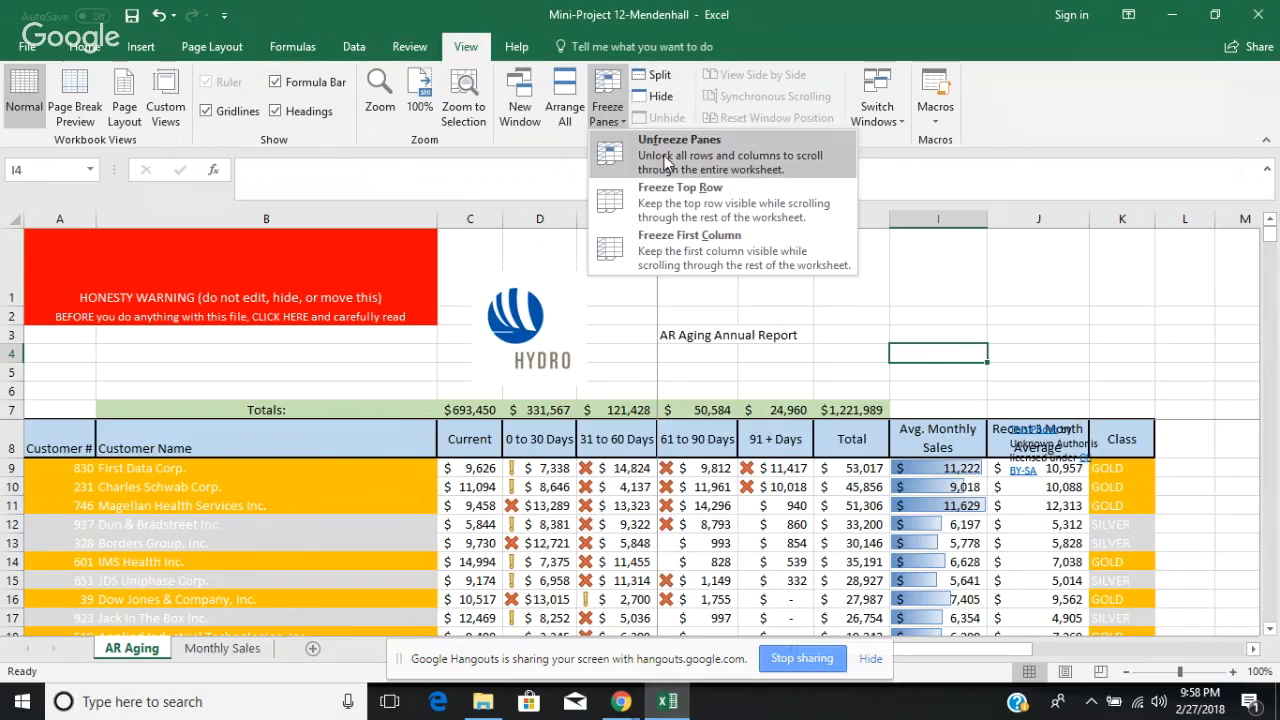
pyautogui.click(668, 163)
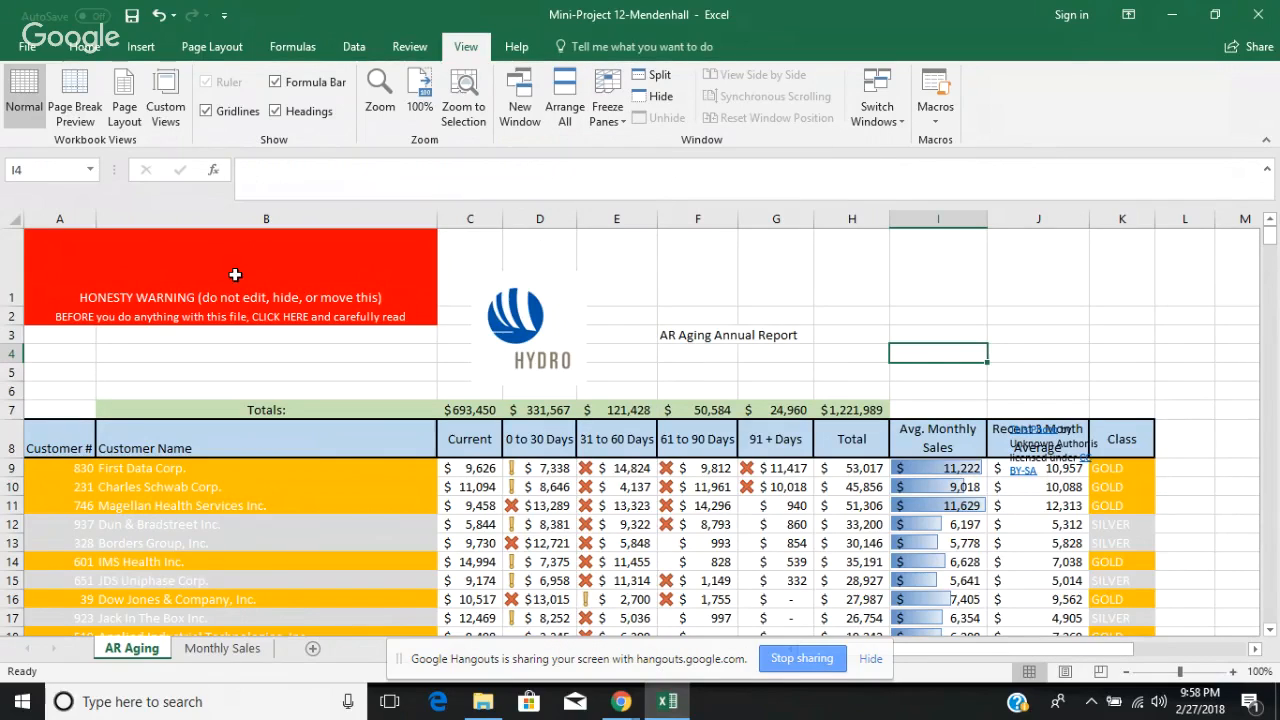
pyautogui.moveTo(235, 274)
pyautogui.moveTo(200, 290); pyautogui.dragTo(1200, 398)
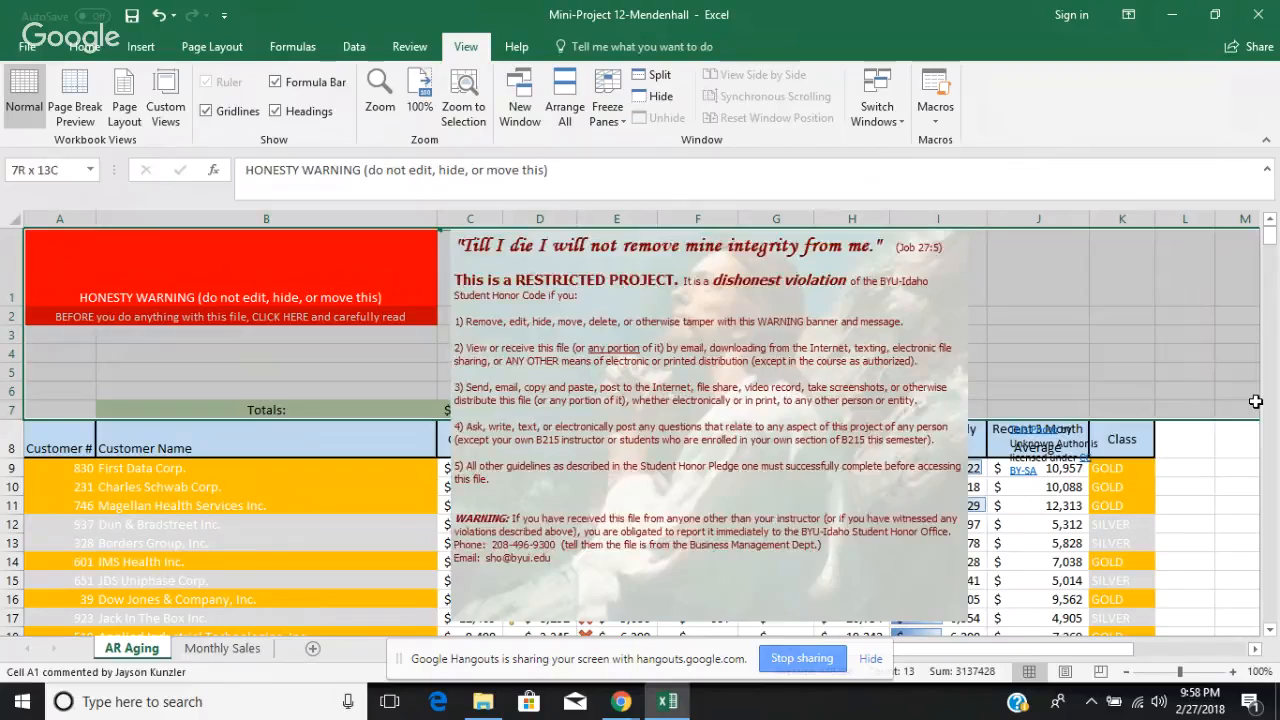
pyautogui.moveTo(1250, 400); pyautogui.dragTo(1255, 401)
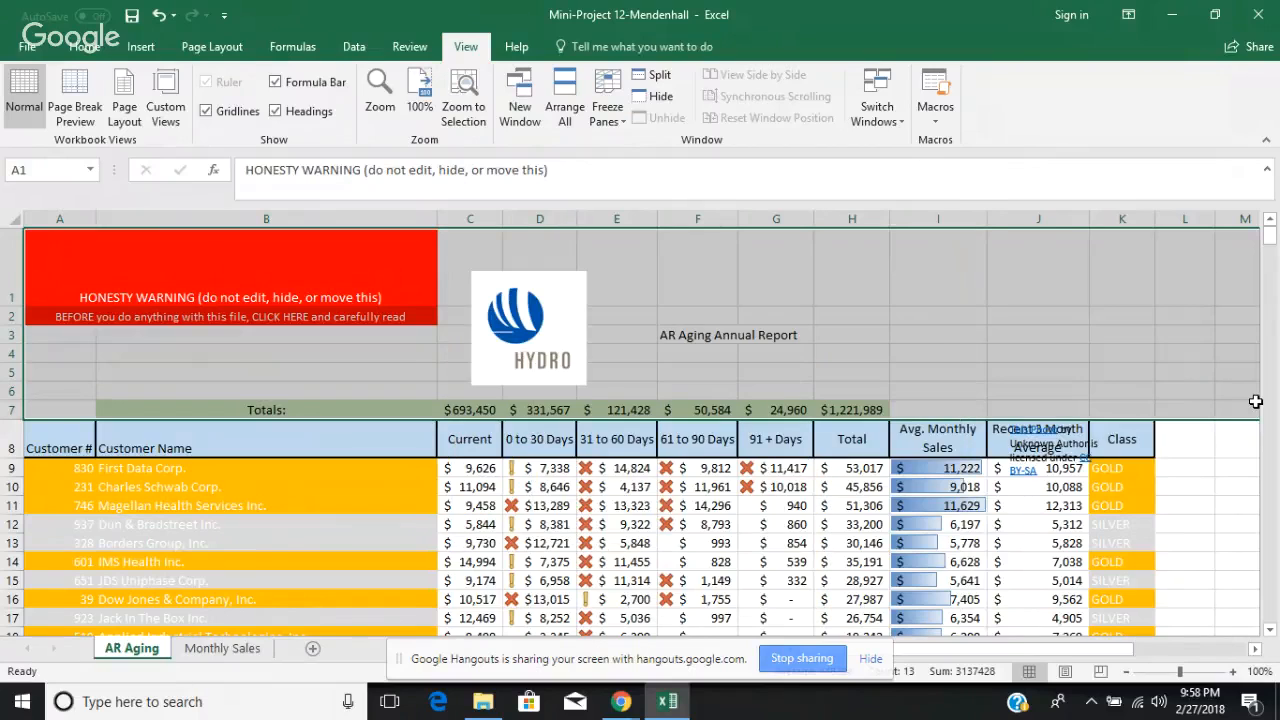
pyautogui.click(615, 117)
pyautogui.click(642, 151)
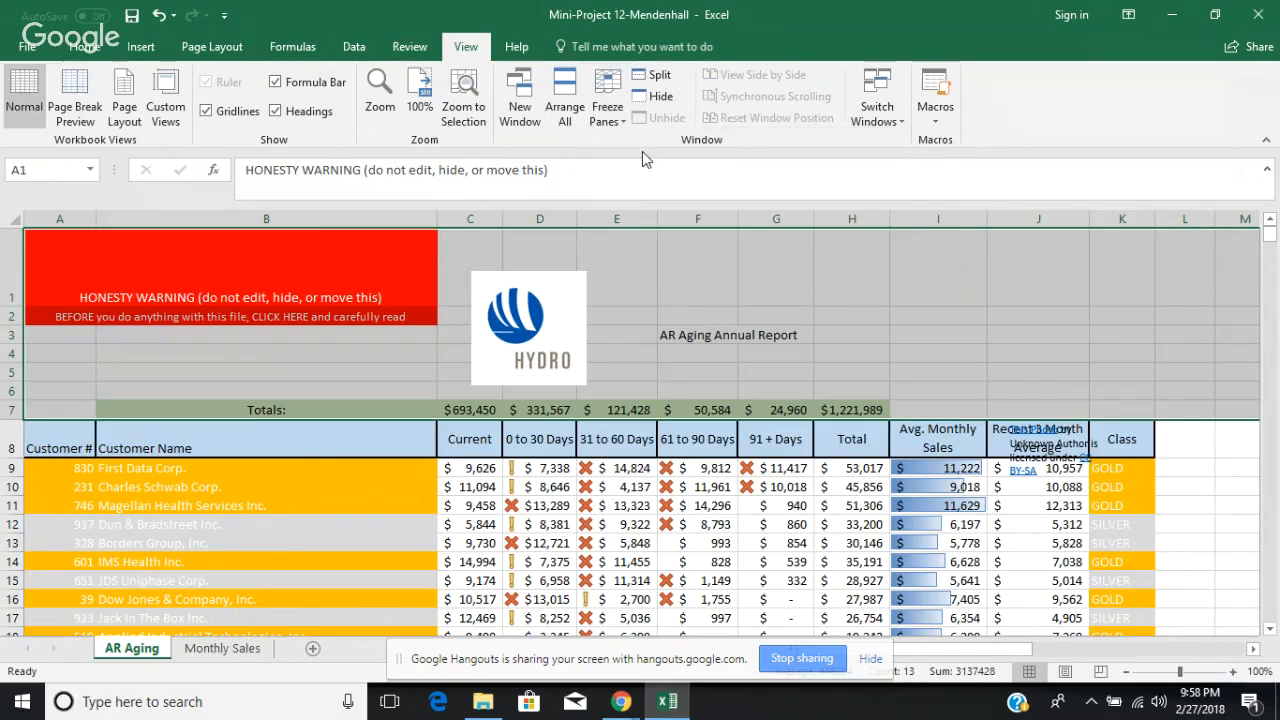
# Step: Unfreeze the panes of the AR Aging worksheet
pyautogui.click(1207, 517)
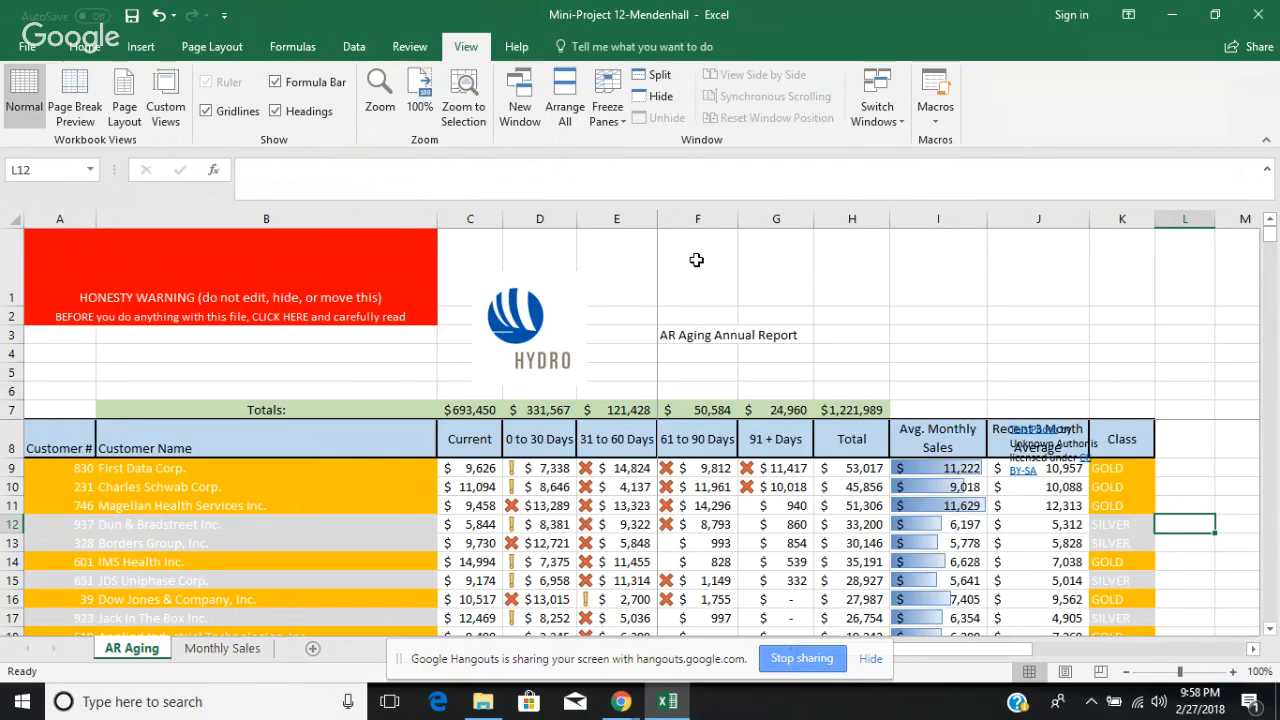
pyautogui.click(606, 118)
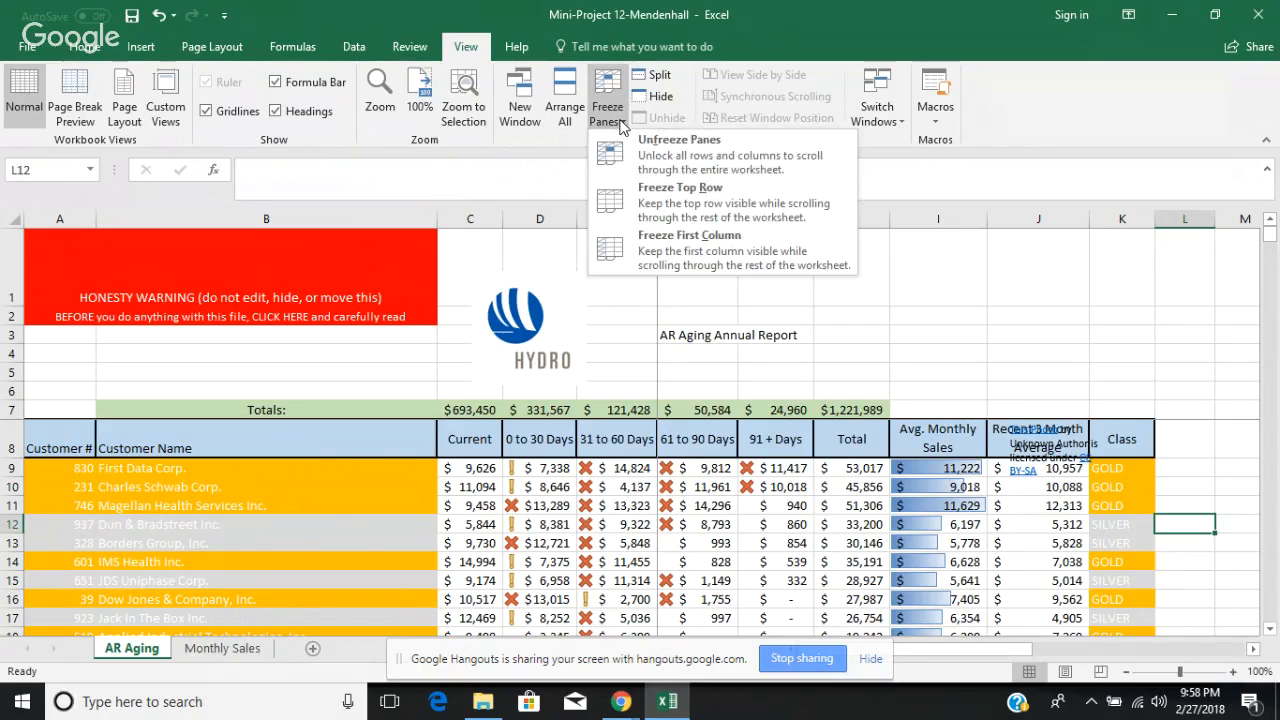
pyautogui.click(657, 155)
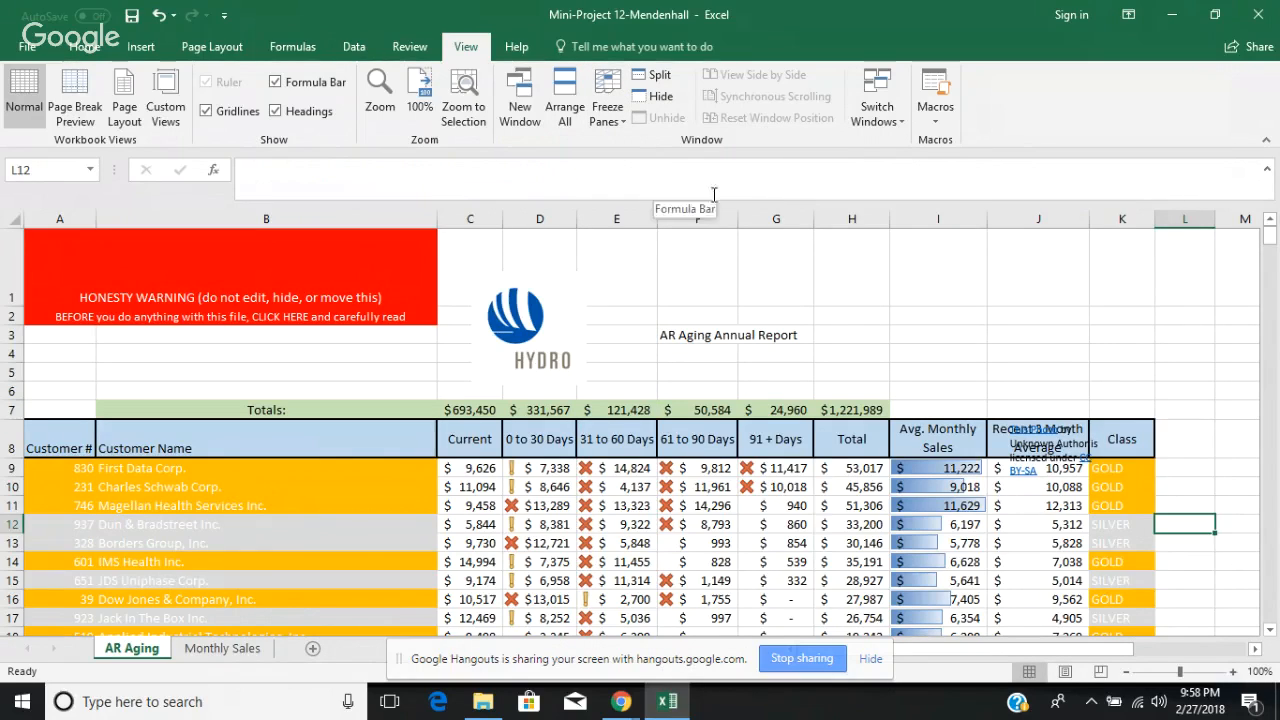
pyautogui.click(833, 317)
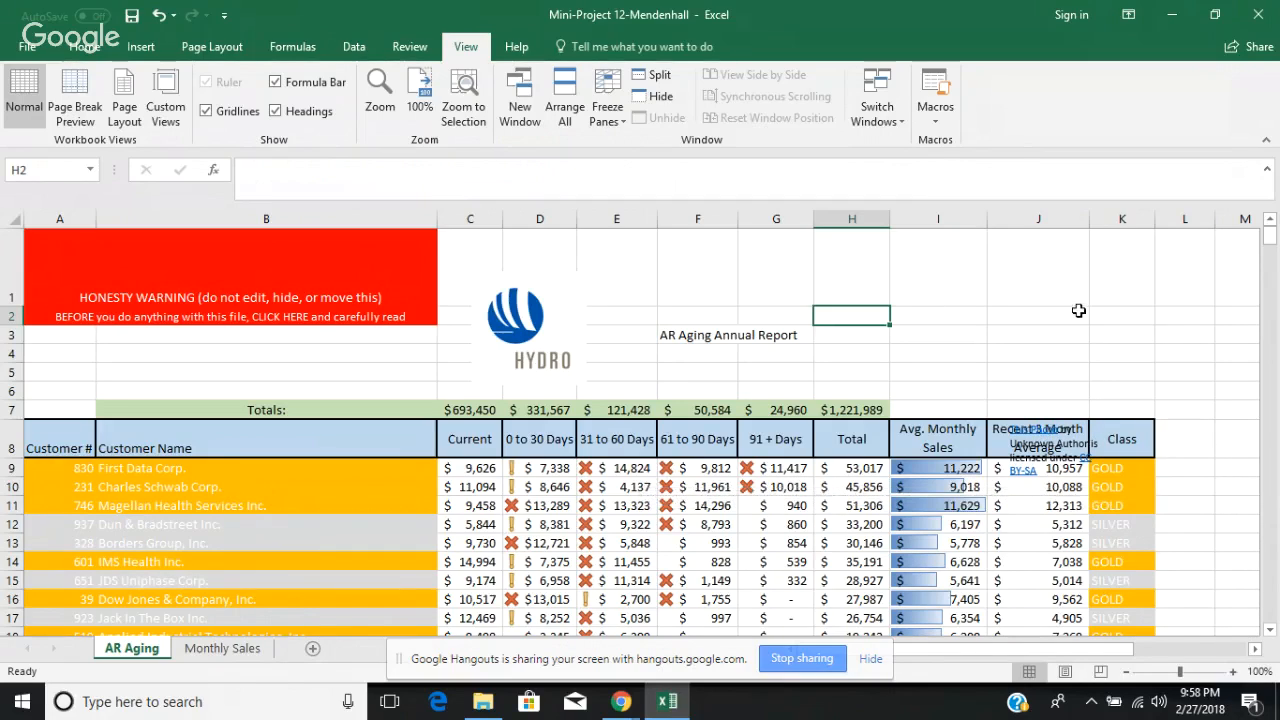
# Step: Open the CC BY-SA license link in the photo credit and return to the workbook
pyautogui.click(1018, 476)
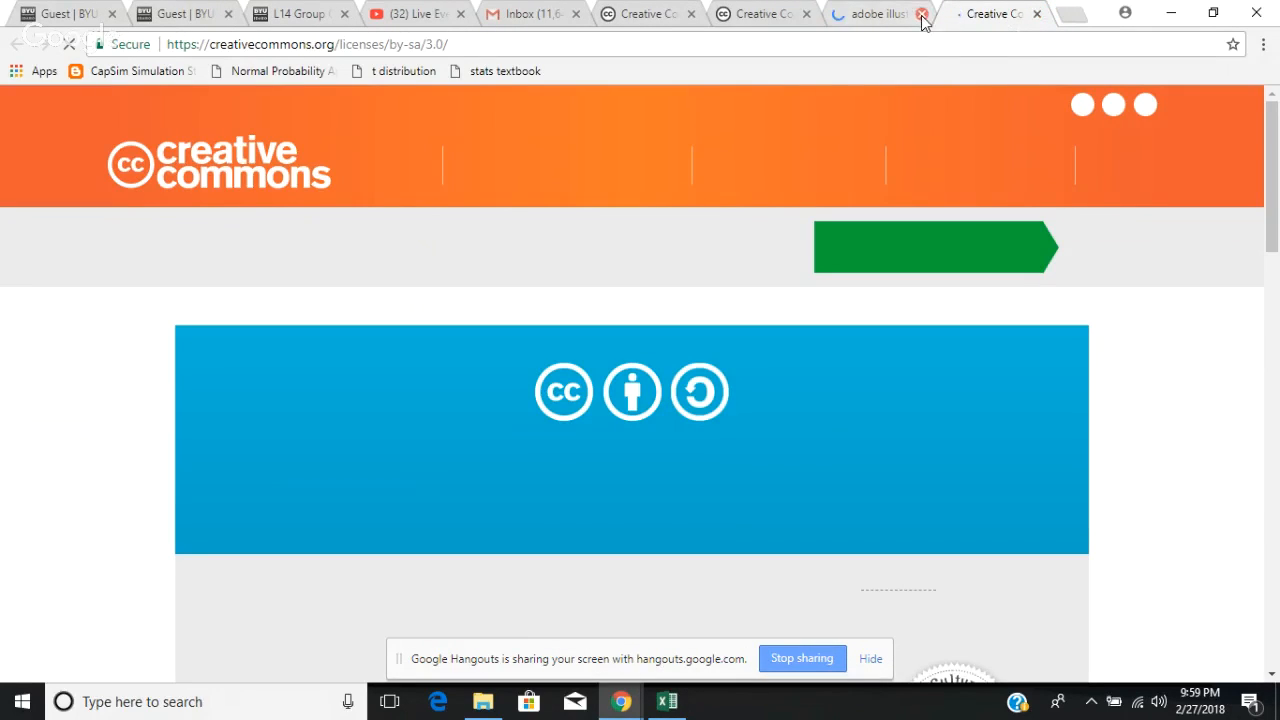
pyautogui.click(921, 14)
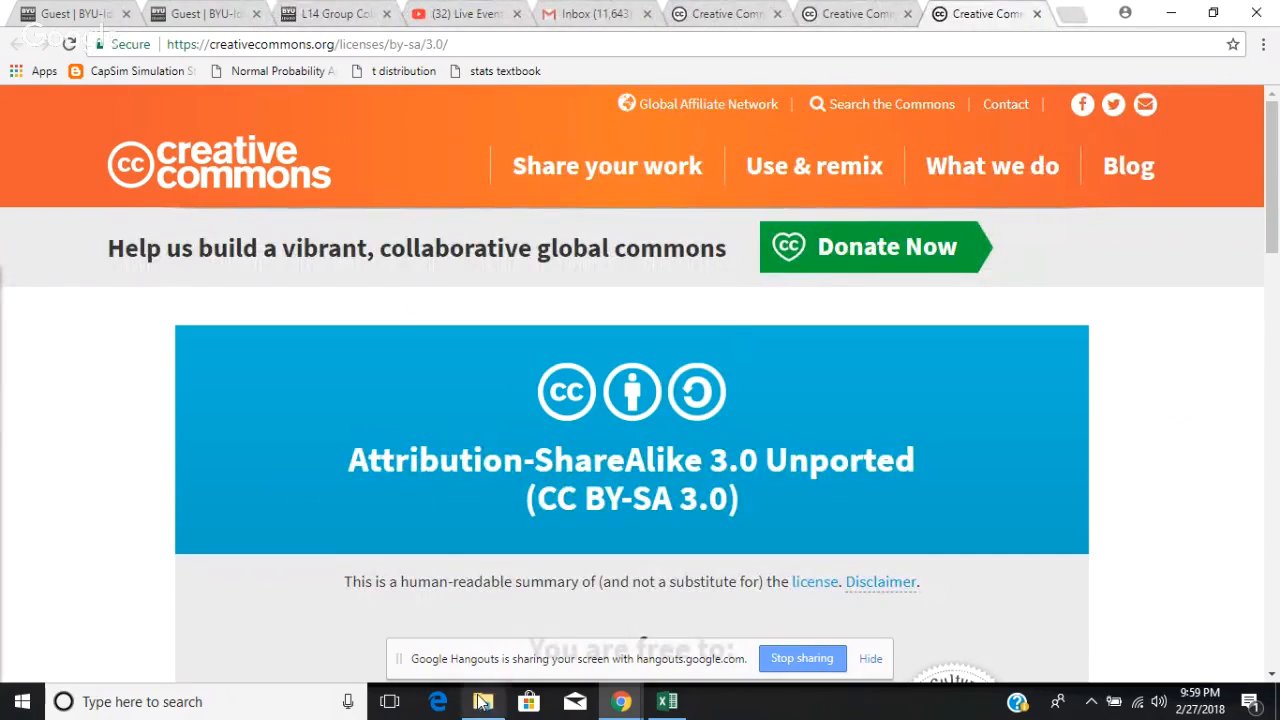
pyautogui.click(668, 703)
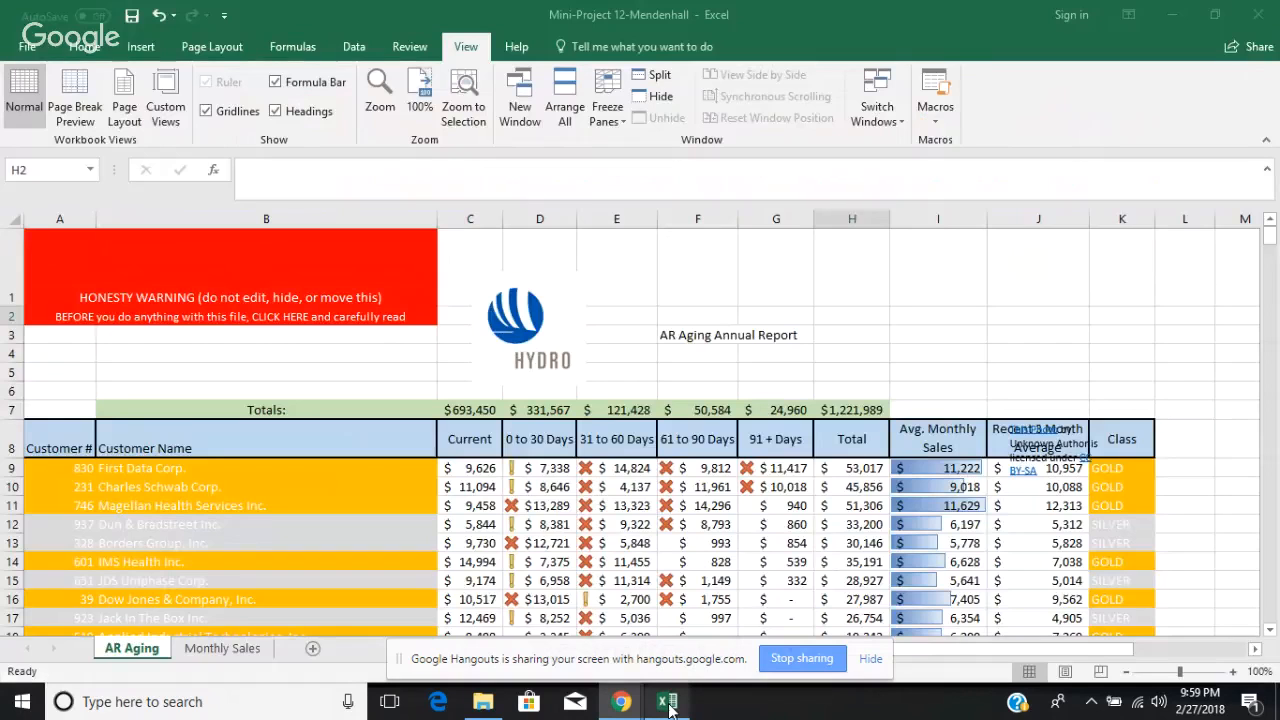
# Step: Try to move the photo credit box off the Recent 3 Month Average header
pyautogui.click(1032, 384)
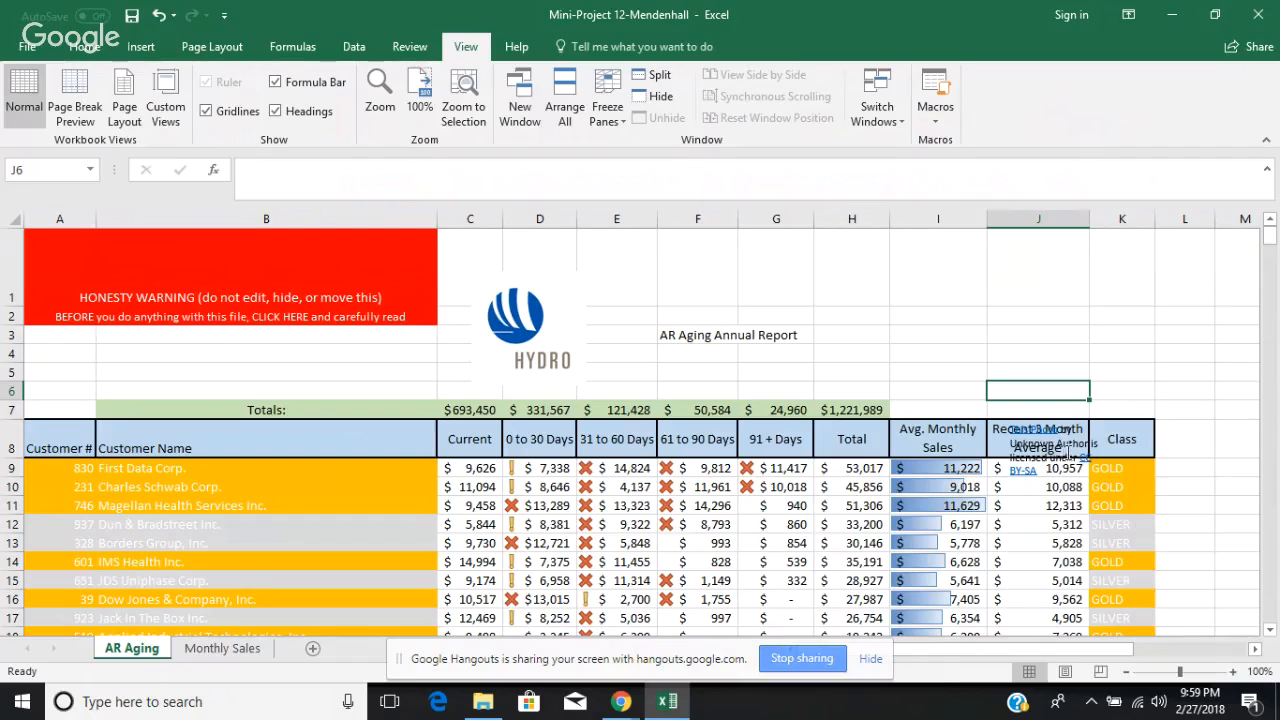
pyautogui.click(1073, 443)
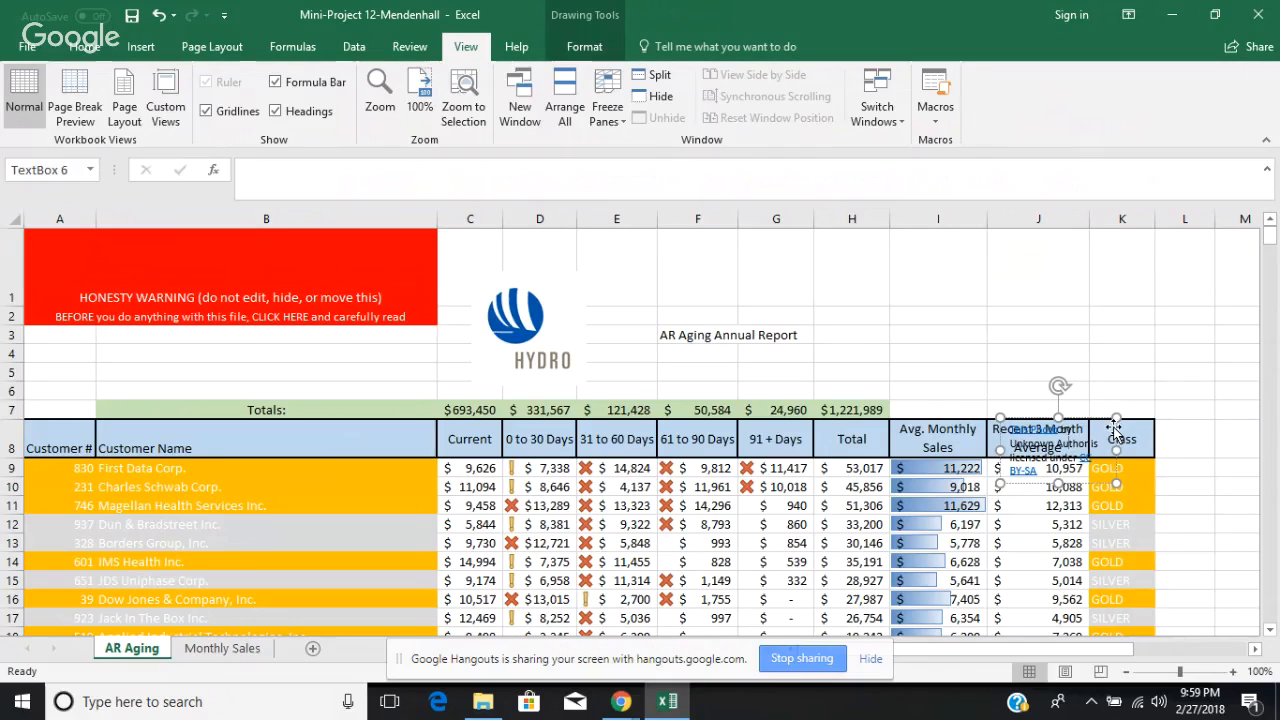
pyautogui.moveTo(1114, 428); pyautogui.dragTo(1174, 348)
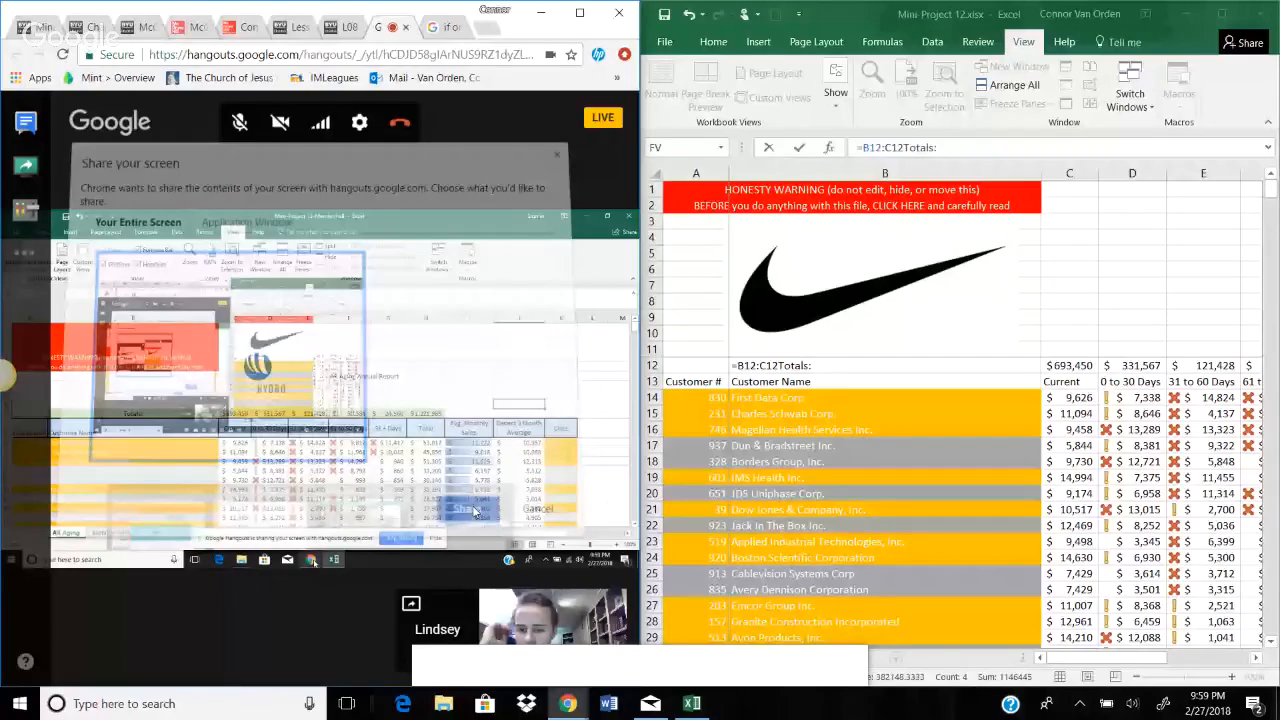
# Step: Share the entire screen in Google Hangouts and maximize the Mini-Project 12 workbook at the start of its AR Aging table
pyautogui.click(475, 512)
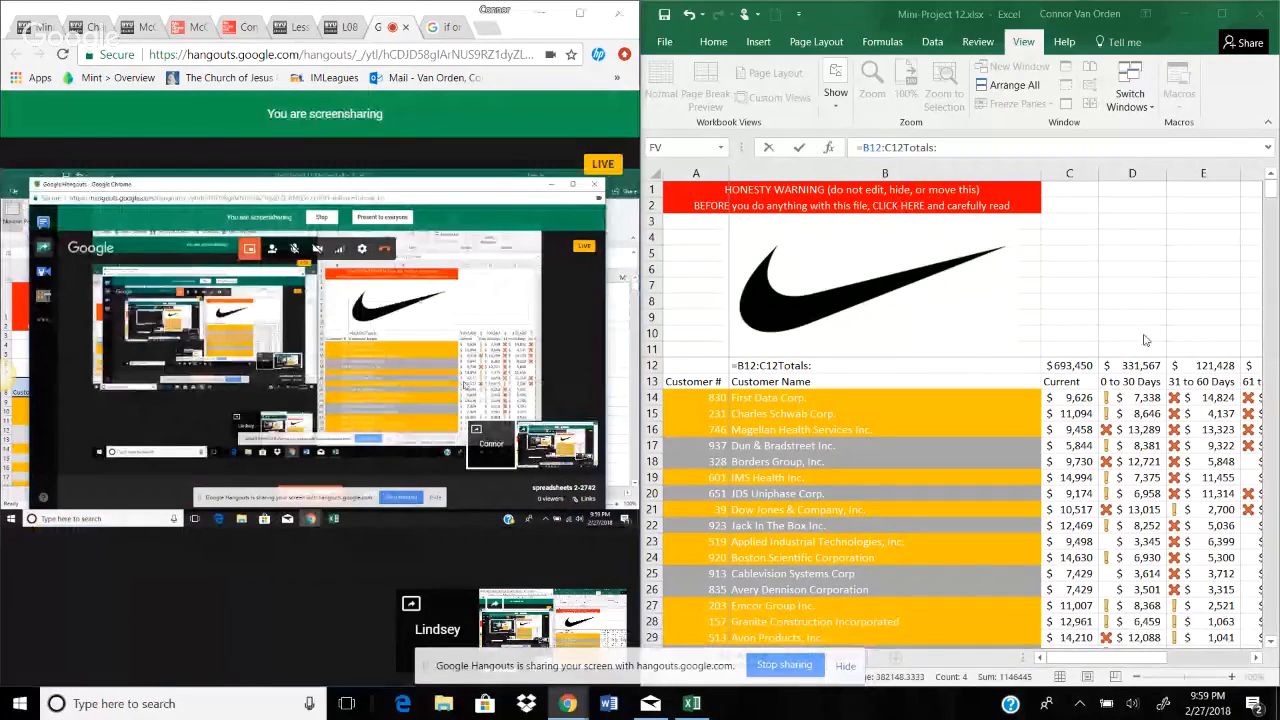
pyautogui.scroll(-10, 1145, 340)
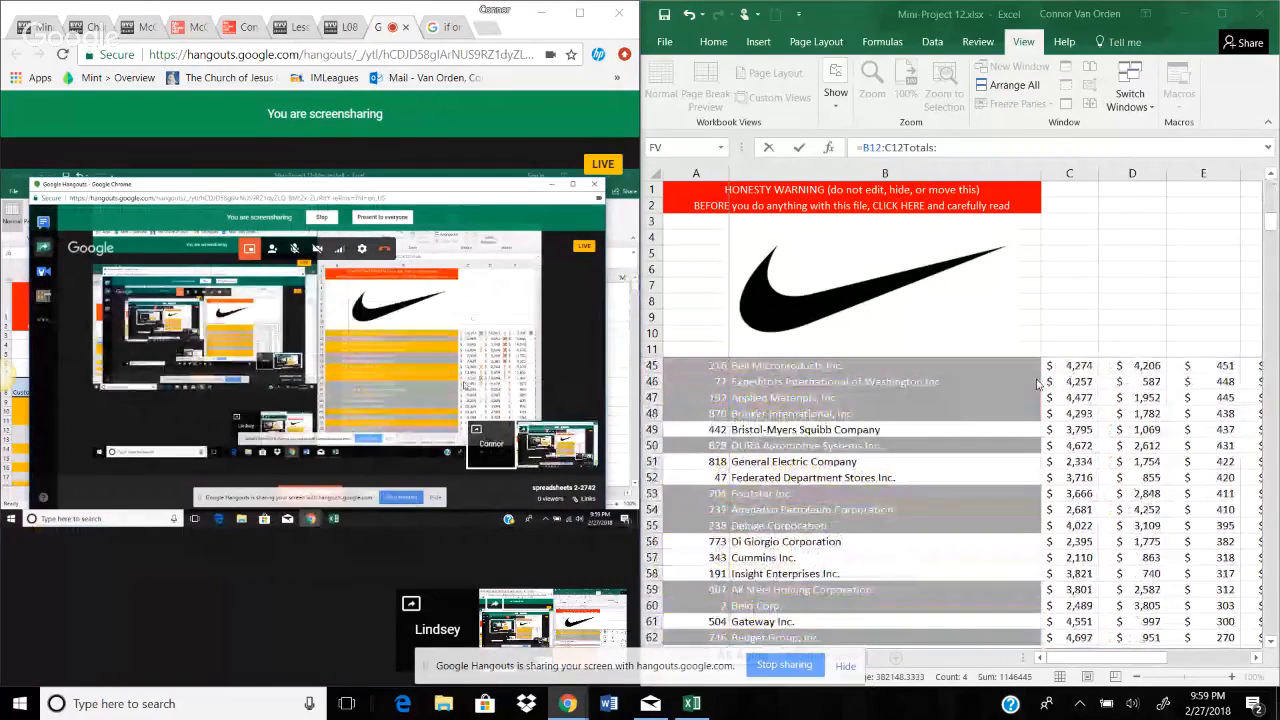
pyautogui.scroll(9, 1038, 383)
pyautogui.scroll(-6, 1040, 385)
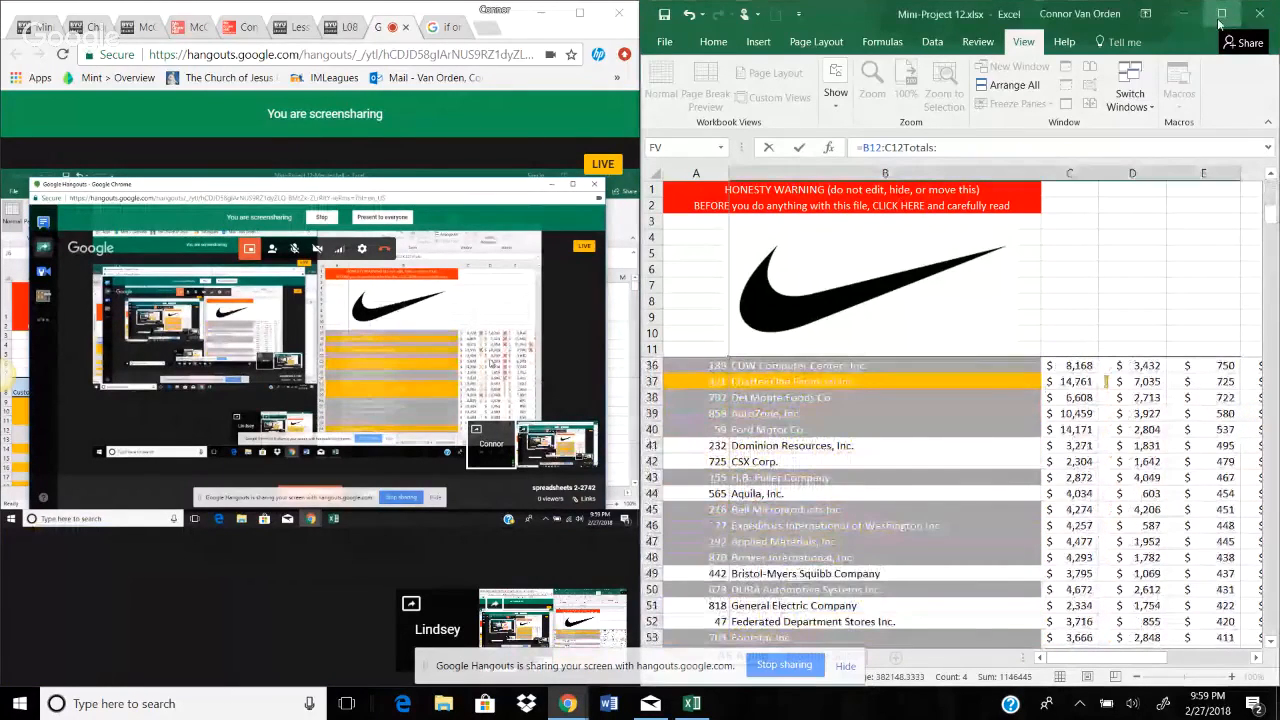
pyautogui.click(1221, 13)
pyautogui.moveTo(1272, 224); pyautogui.dragTo(193, 160)
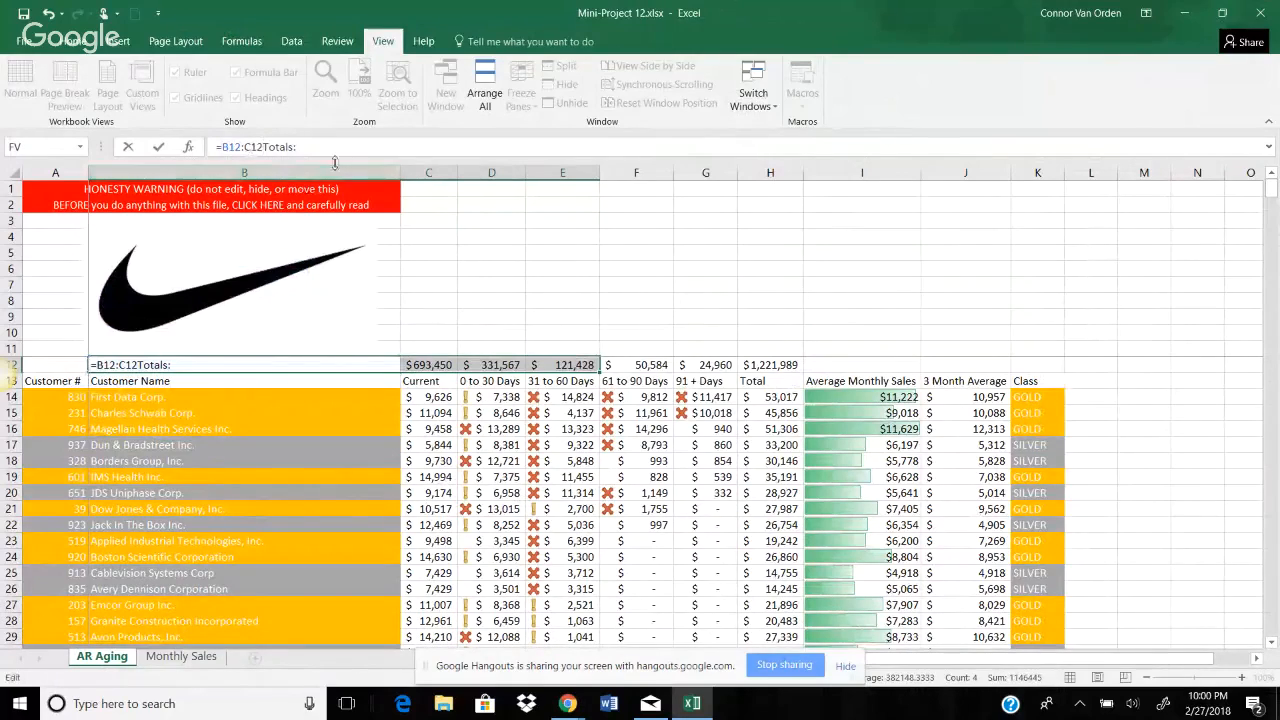
# Step: Try to leave the =B12:C12Totals: entry in cell B12 by selecting blank cells above the table
pyautogui.click(555, 236)
pyautogui.click(496, 315)
pyautogui.click(648, 303)
pyautogui.click(650, 253)
pyautogui.click(682, 301)
pyautogui.click(570, 318)
pyautogui.click(537, 257)
pyautogui.click(577, 295)
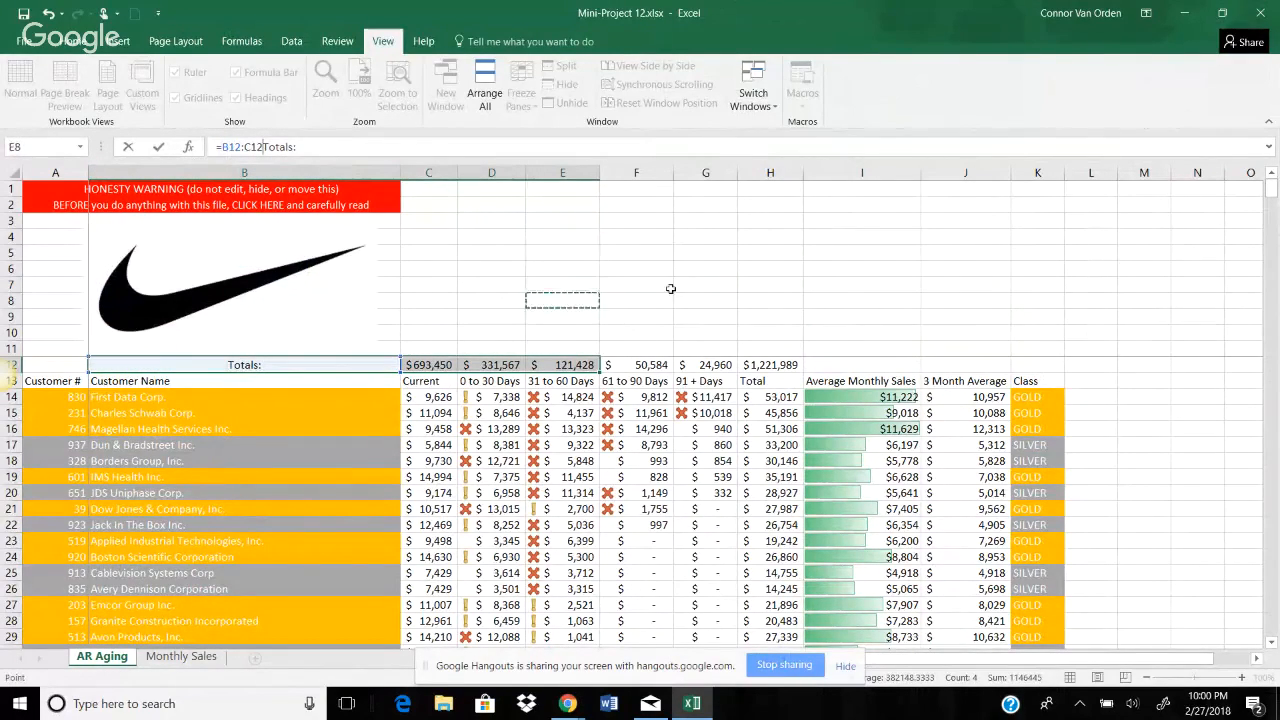
pyautogui.click(669, 289)
pyautogui.click(605, 252)
pyautogui.click(527, 256)
# Step: Try to undo and re-enter the =B12:C12Totals: formula in the Totals label cell
pyautogui.moveTo(265, 149); pyautogui.dragTo(310, 152)
pyautogui.click(360, 172)
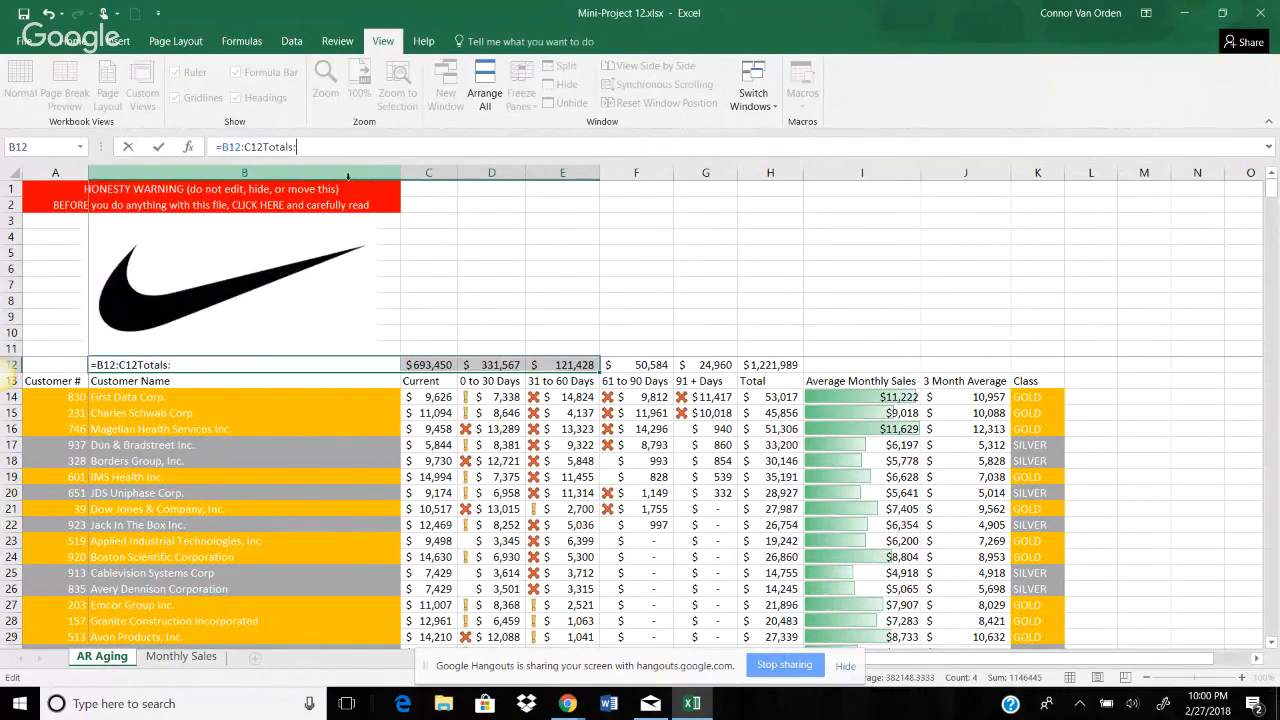
pyautogui.click(204, 367)
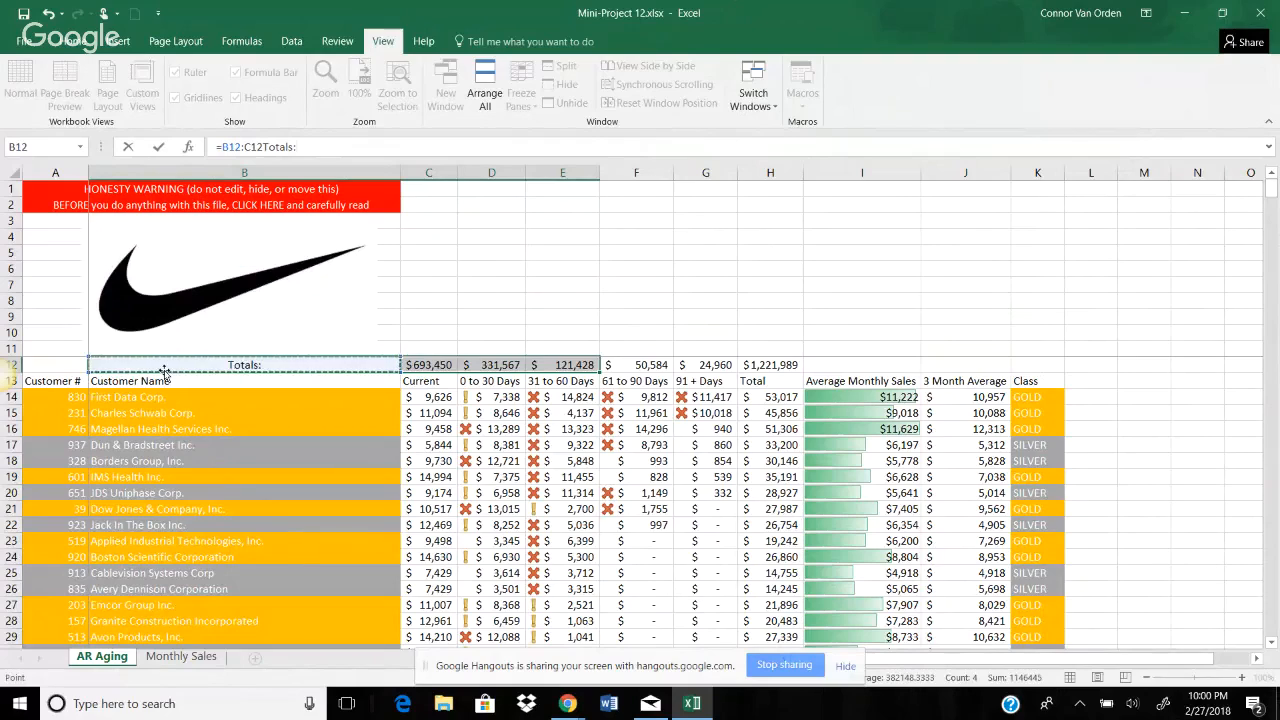
pyautogui.hotkey('ctrl', 'z')
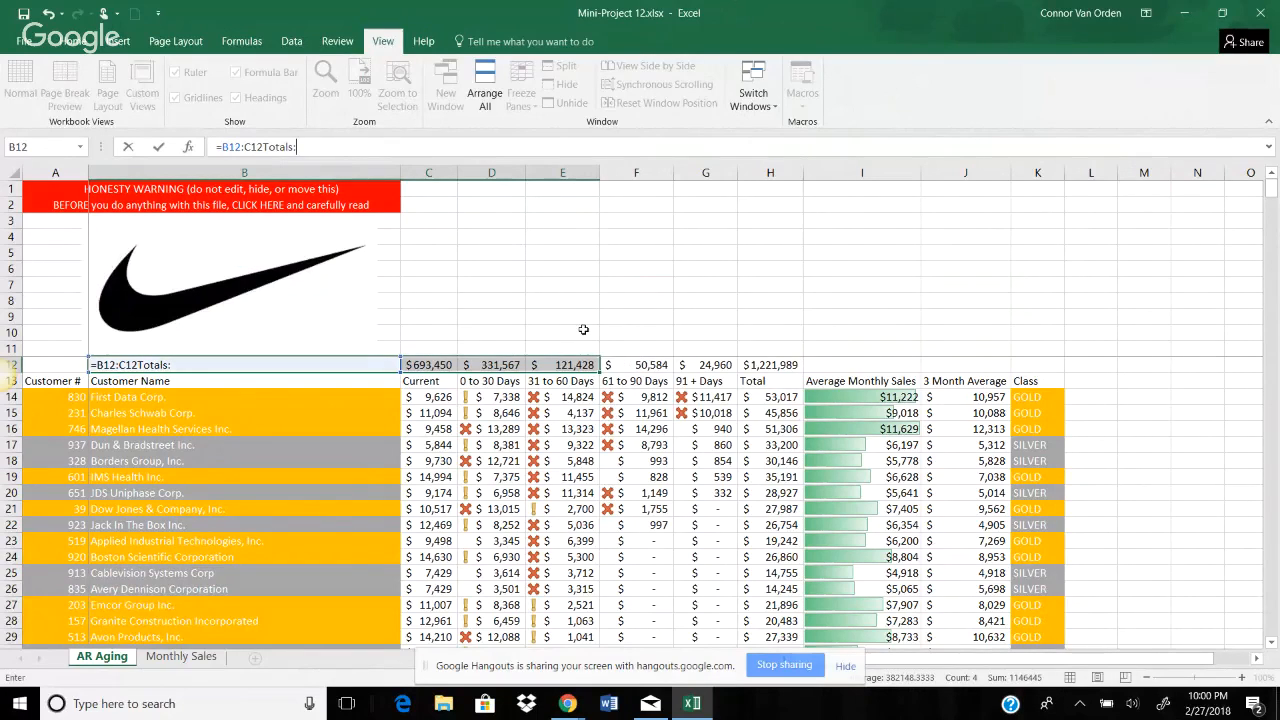
pyautogui.press('Return')
pyautogui.press('Return')
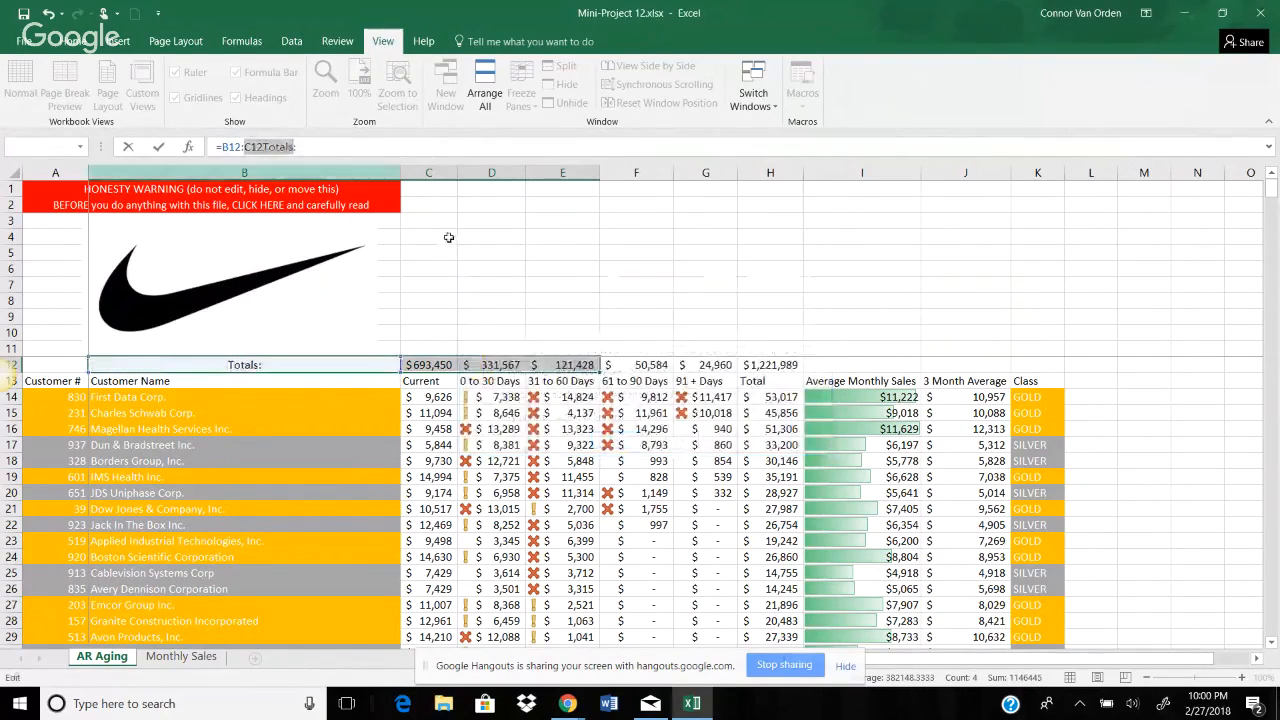
pyautogui.click(333, 147)
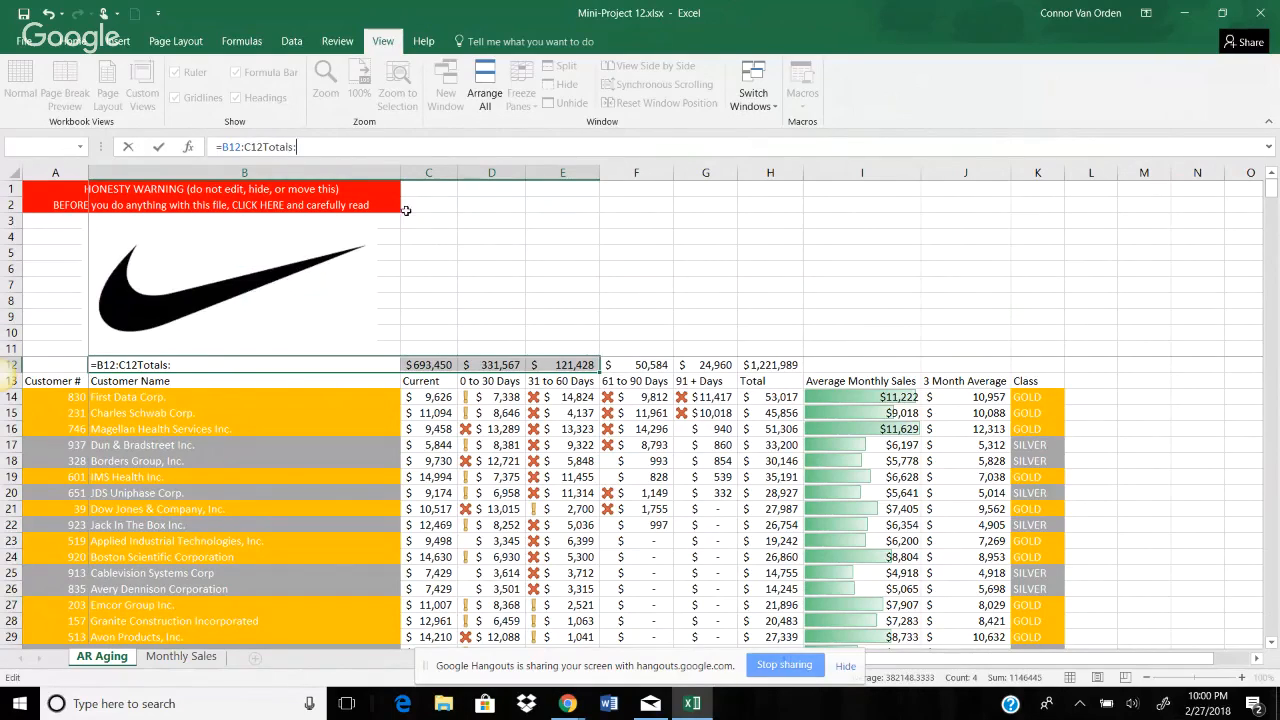
# Step: Try again to get out of editing the Totals label cell by selecting blank cells beside the Nike logo
pyautogui.click(491, 347)
pyautogui.click(552, 344)
pyautogui.click(624, 314)
pyautogui.click(646, 297)
pyautogui.click(596, 264)
pyautogui.click(749, 286)
pyautogui.click(563, 300)
pyautogui.click(474, 254)
pyautogui.click(546, 240)
pyautogui.click(654, 262)
pyautogui.click(574, 252)
pyautogui.click(569, 236)
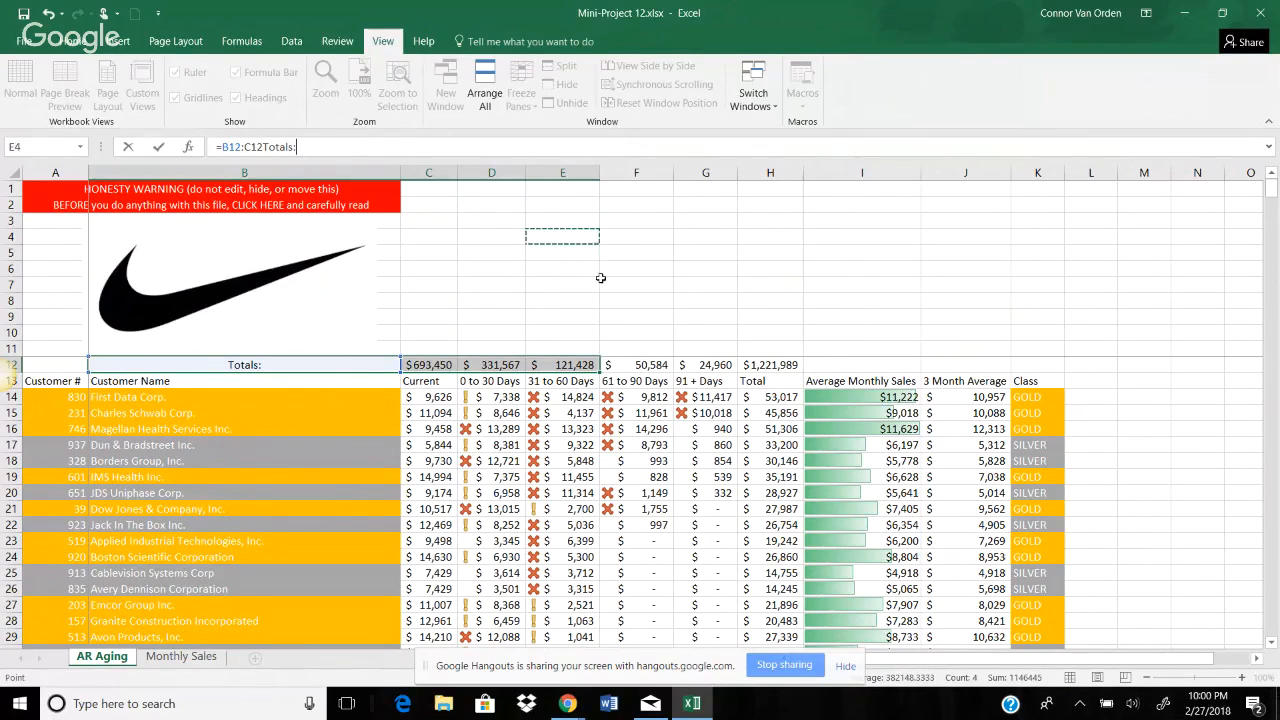
# Step: Try to commit the =B12:C12Totals: formula, dismiss the formula error and minimize the workbook window
pyautogui.press('Return')
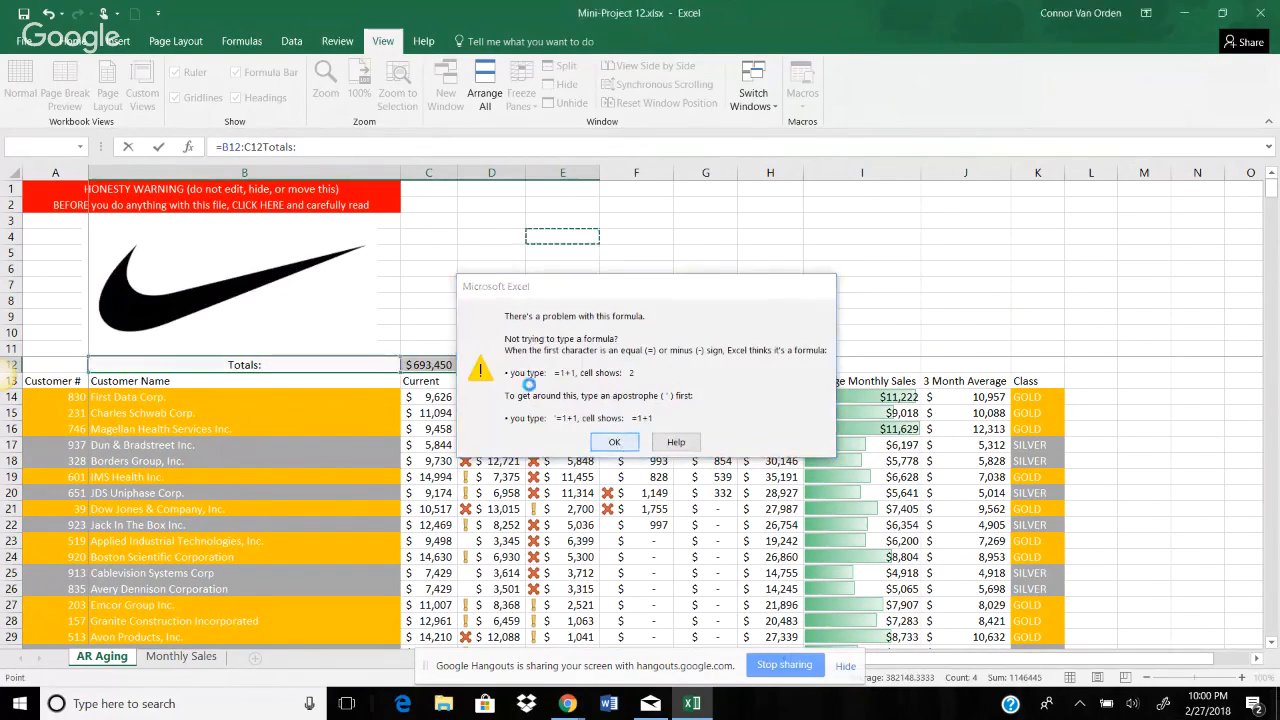
pyautogui.click(615, 445)
pyautogui.click(309, 146)
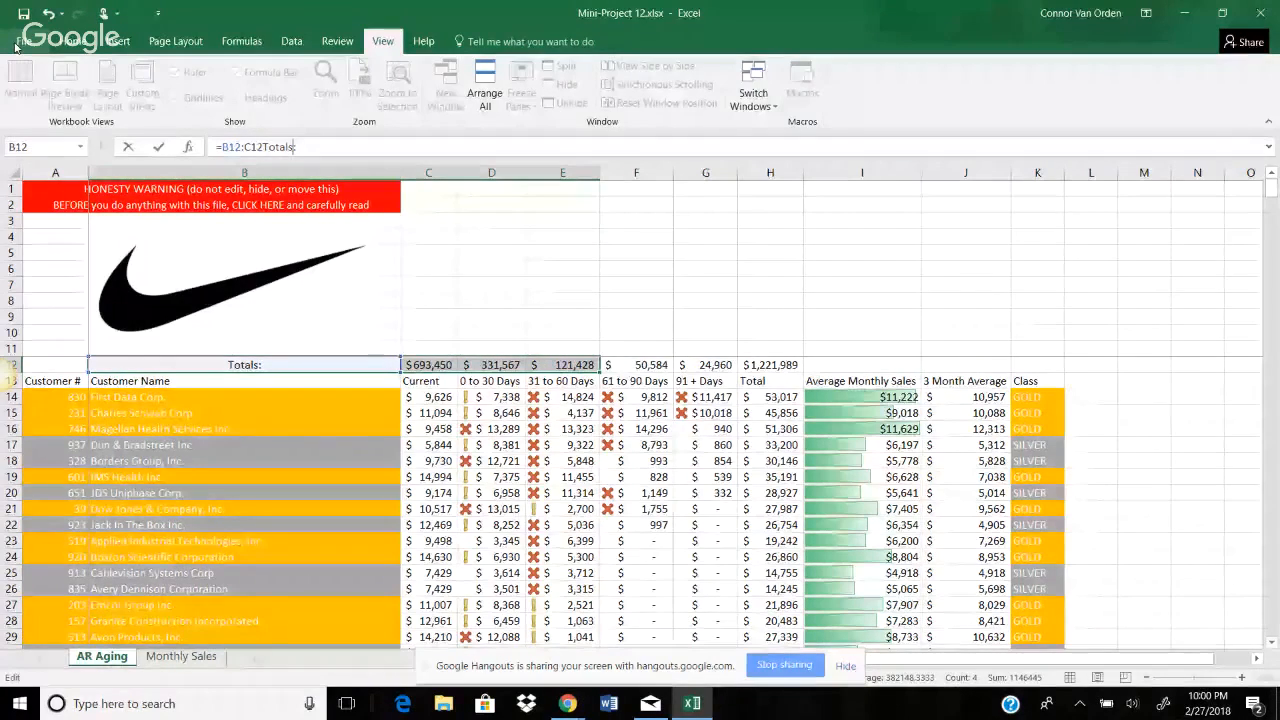
pyautogui.click(1184, 13)
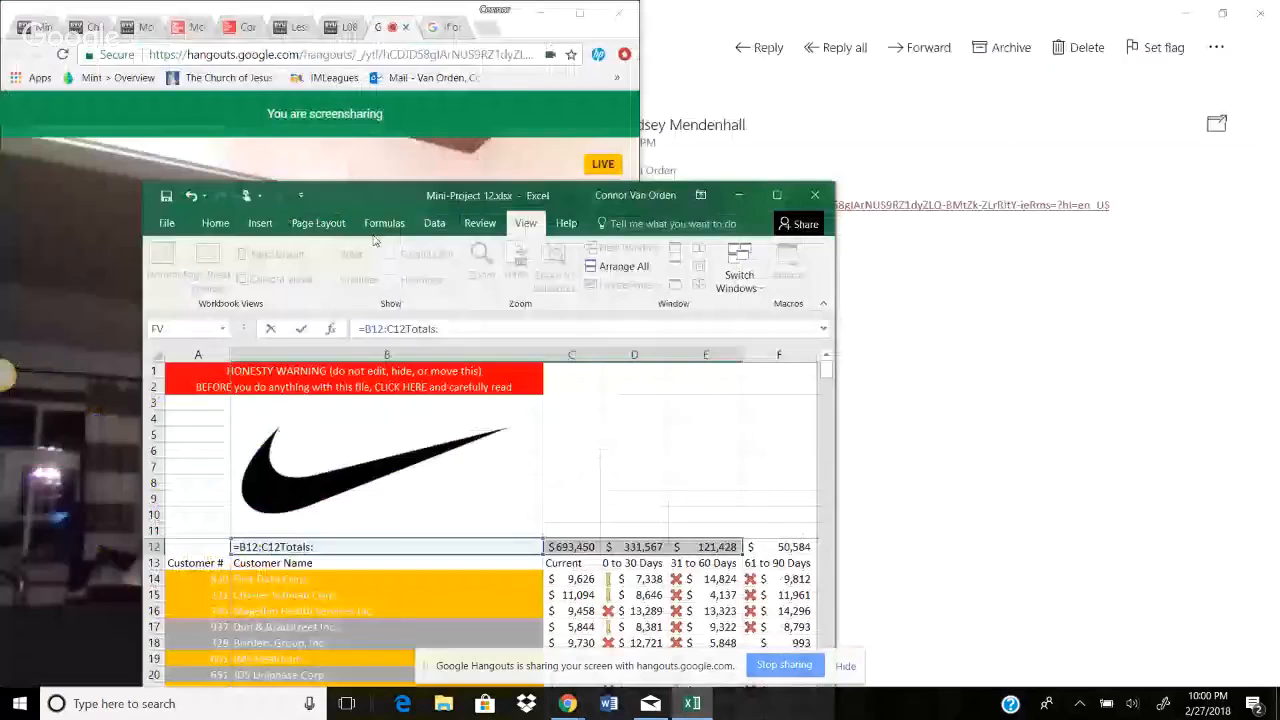